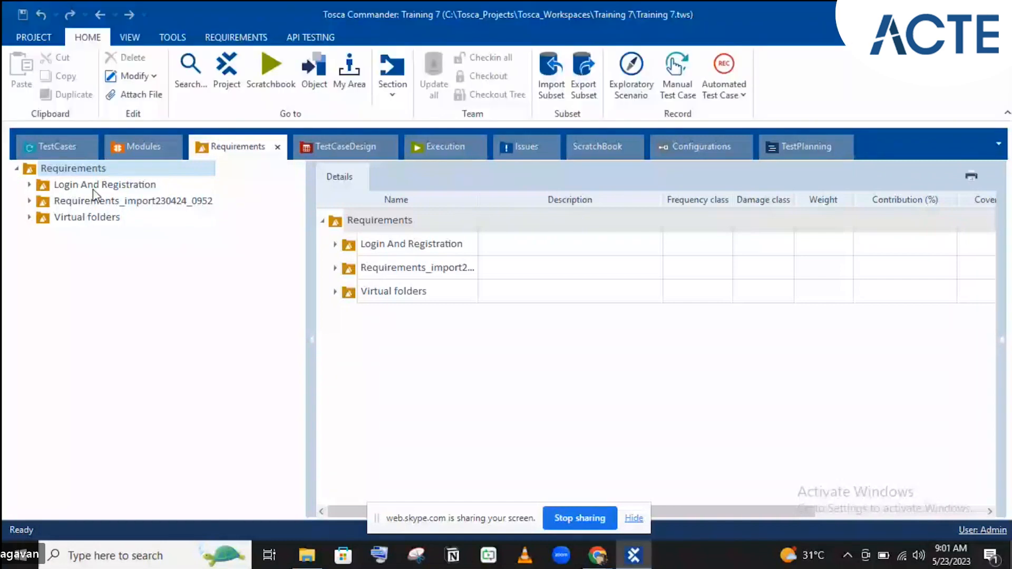
# - Review the Login requirement's weights and its three login scenarios, then show the TestCases tree
pyautogui.click(29, 185)
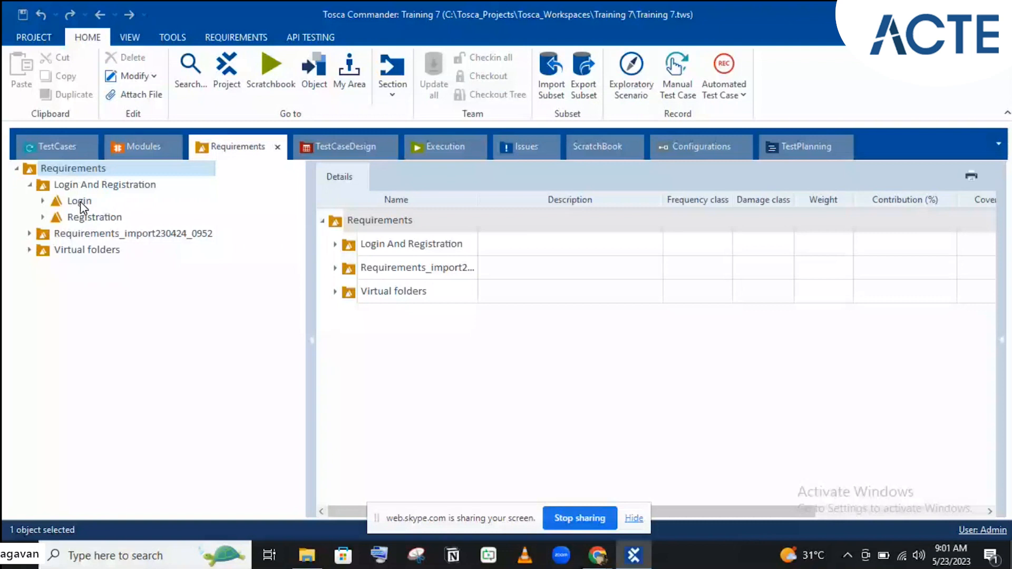
pyautogui.click(833, 280)
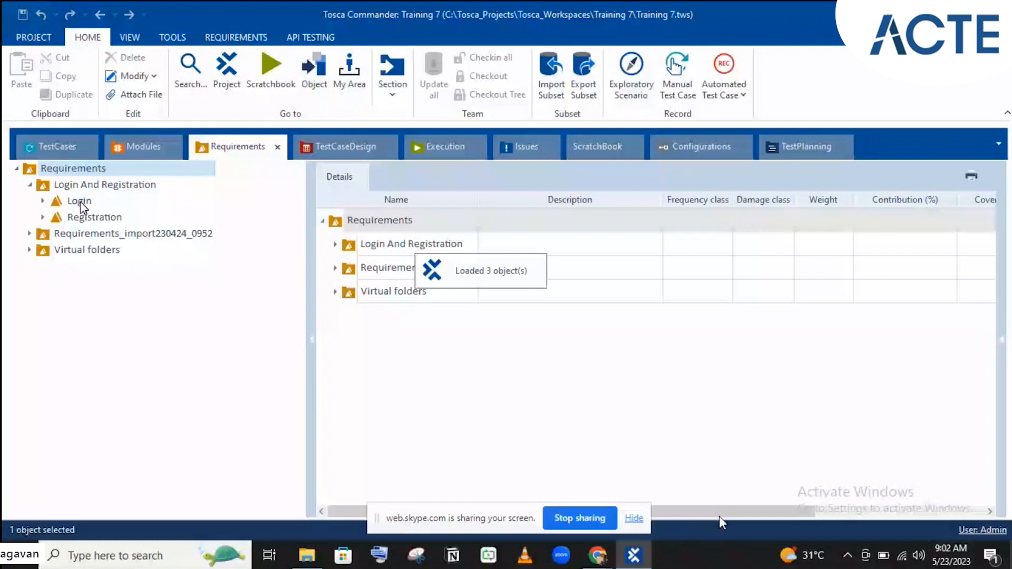
pyautogui.click(79, 202)
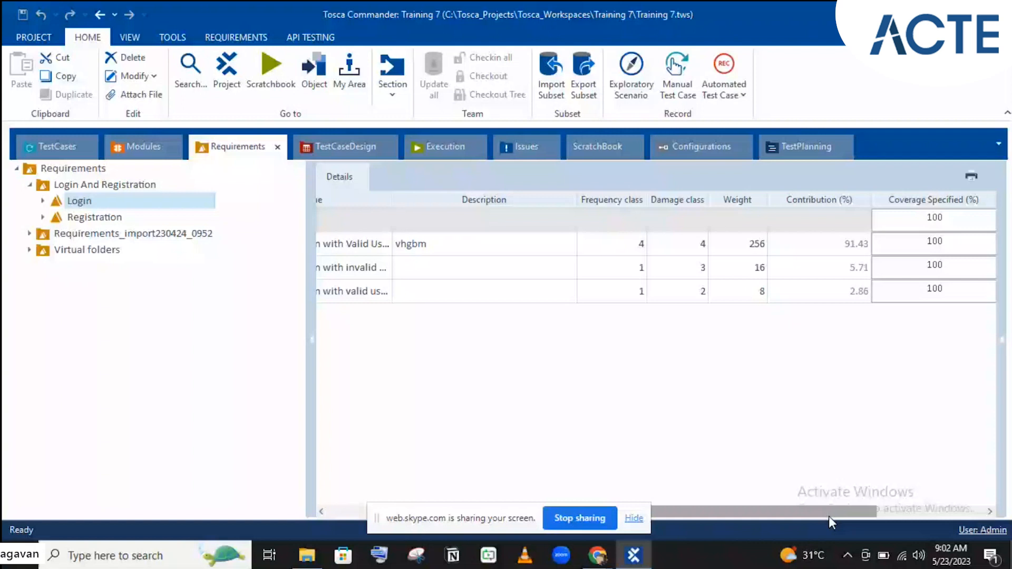
pyautogui.moveTo(829, 518); pyautogui.dragTo(904, 512)
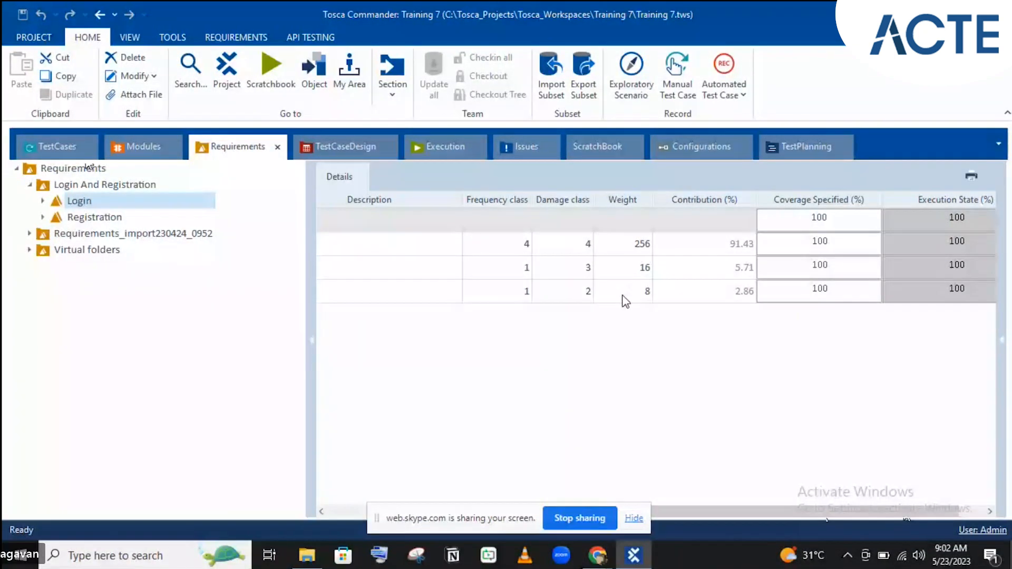
pyautogui.doubleClick(79, 203)
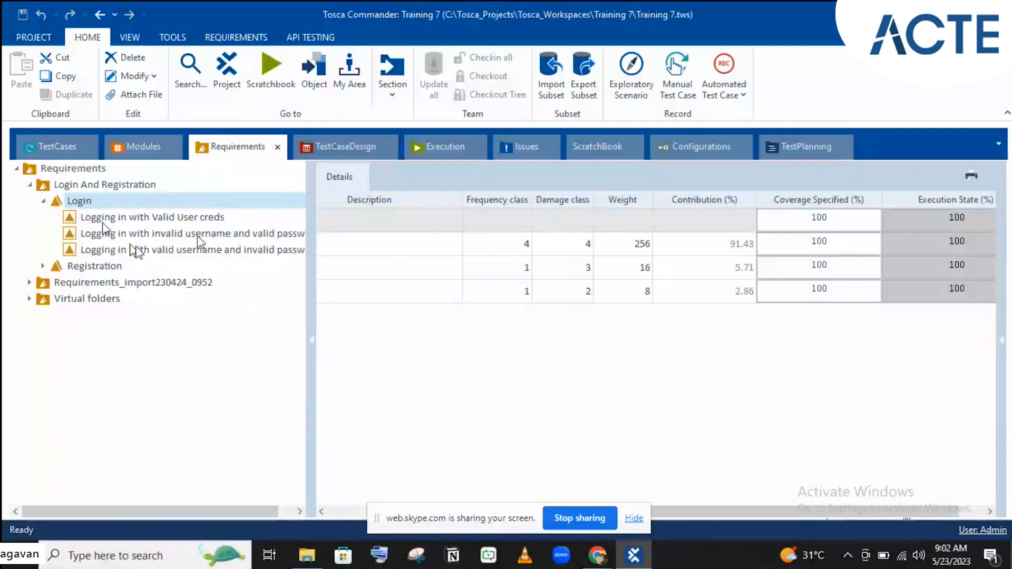
pyautogui.click(46, 139)
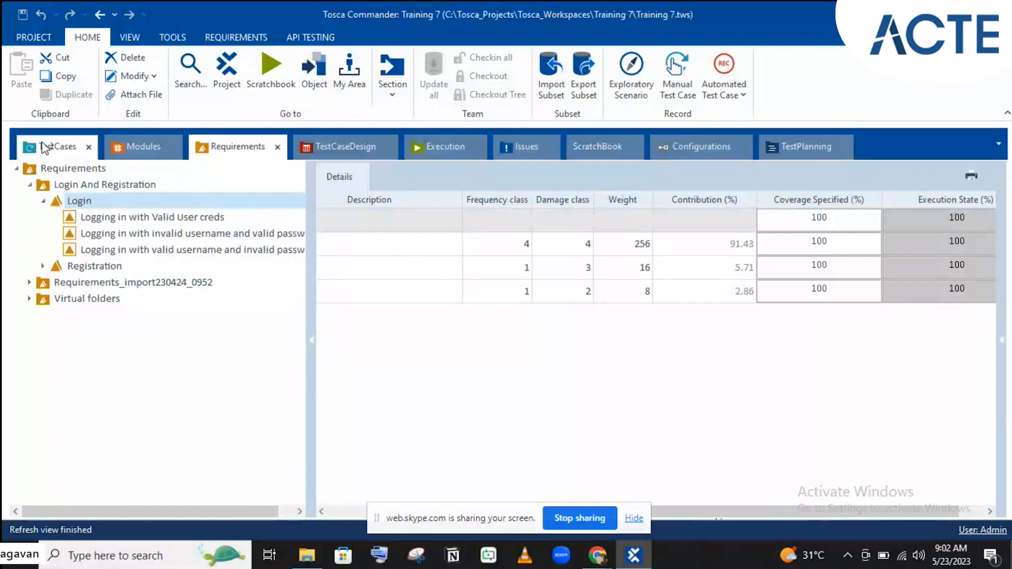
pyautogui.click(46, 146)
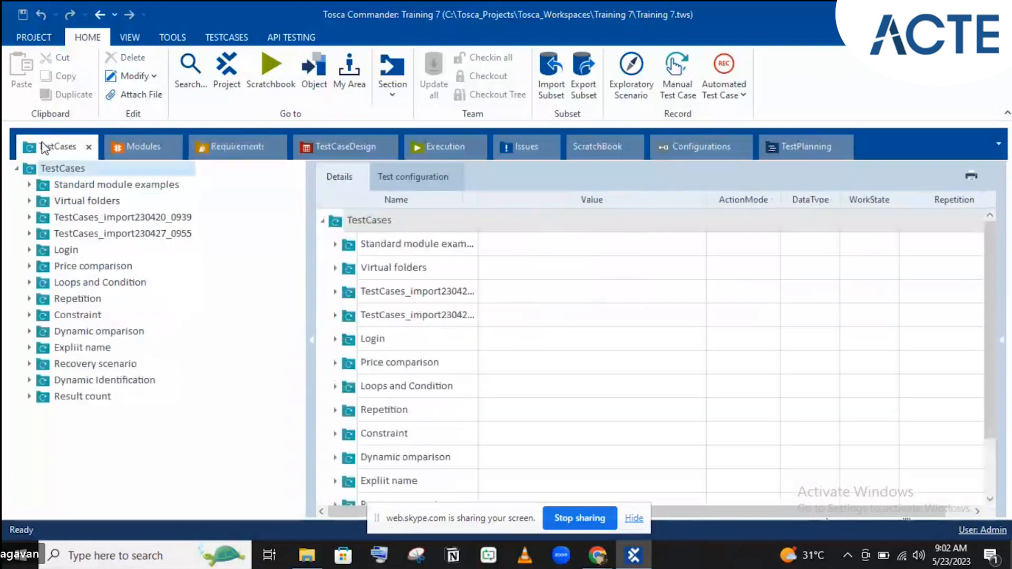
# - Delete the unfinished <New TestCase> from the Login test case folder
pyautogui.click(30, 251)
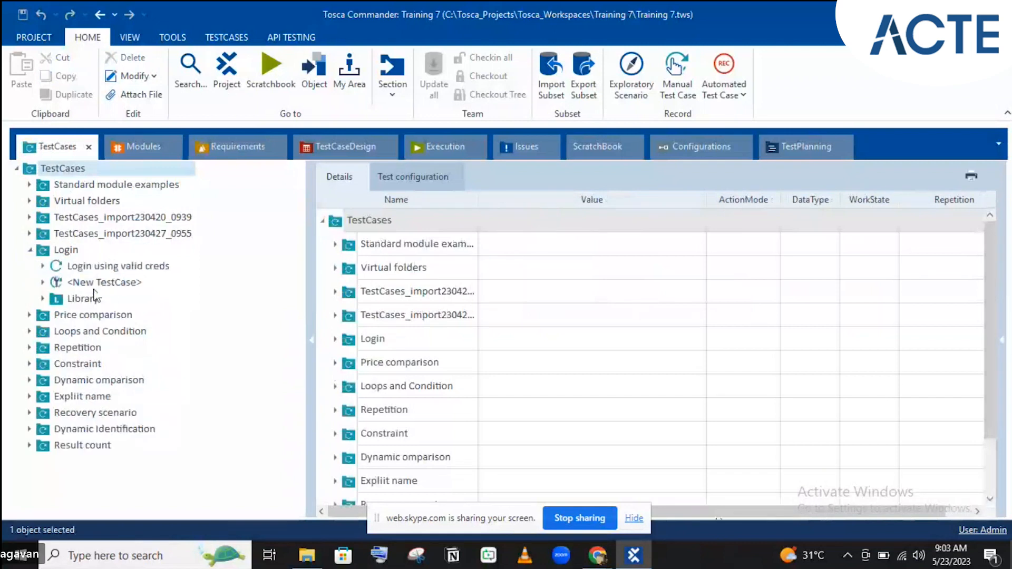
pyautogui.click(66, 266)
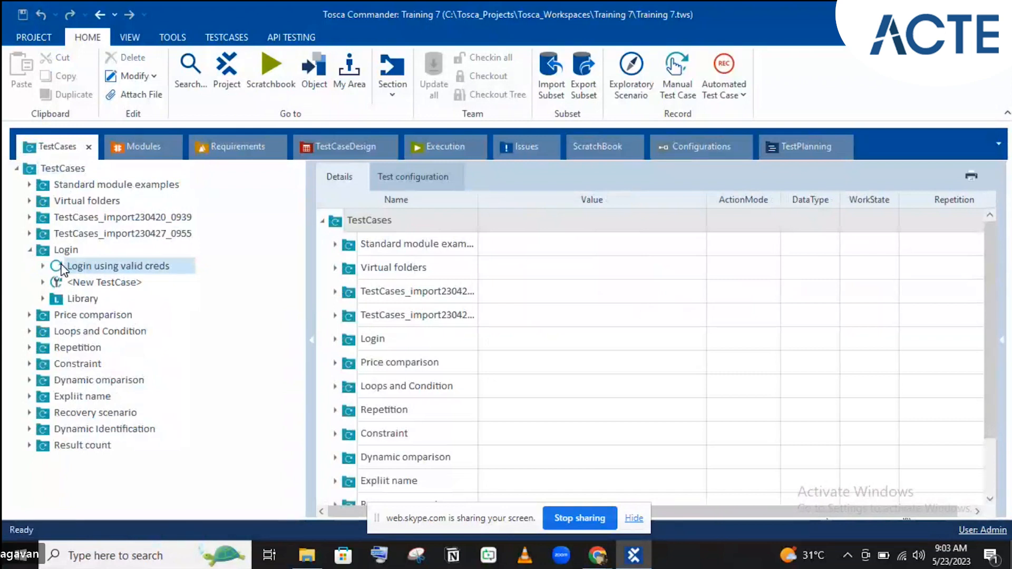
pyautogui.click(89, 282)
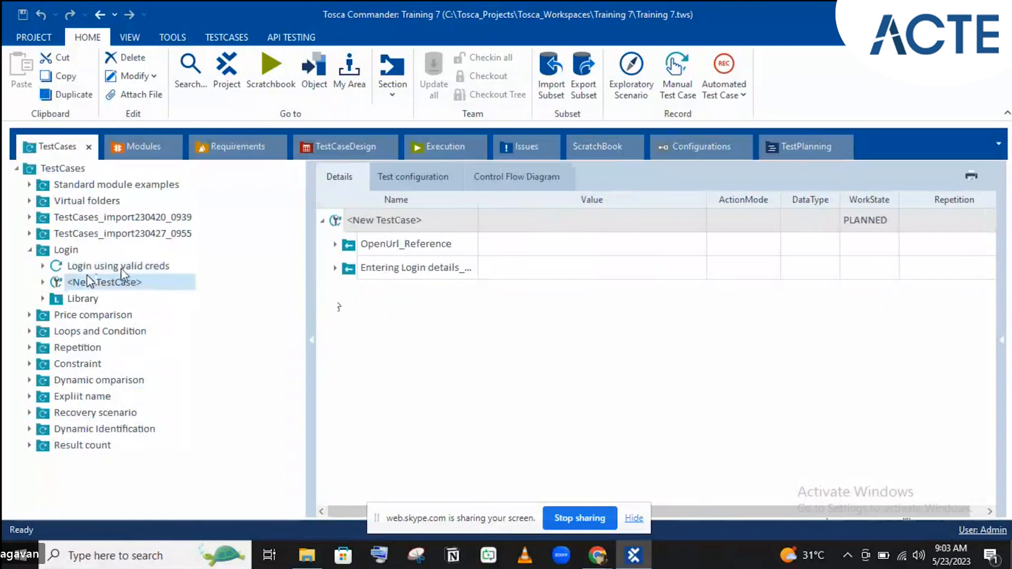
pyautogui.press('Delete')
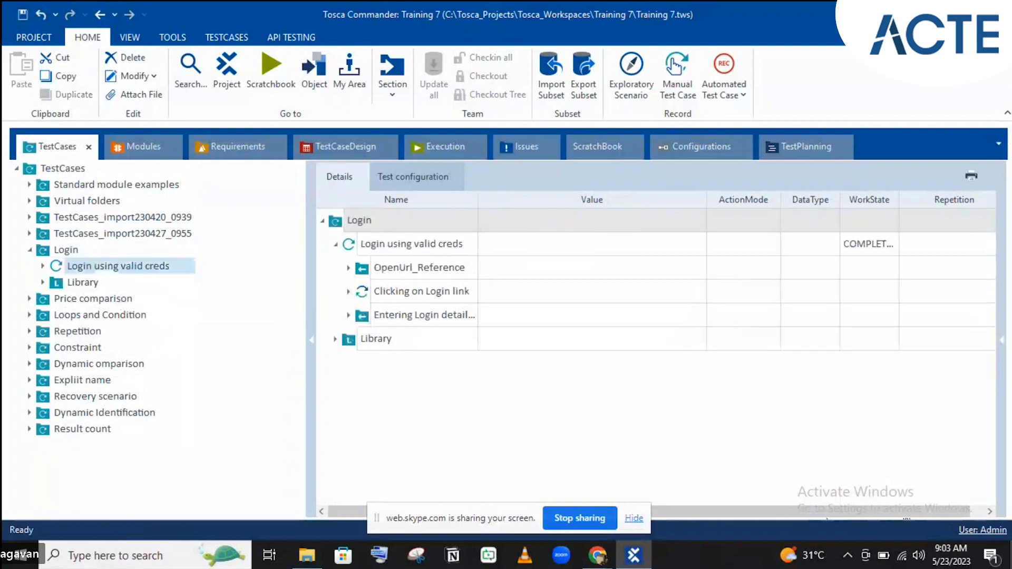
# - Paste two copies of 'Login using valid creds' into the Login folder
pyautogui.hotkey('ctrl', 'c')
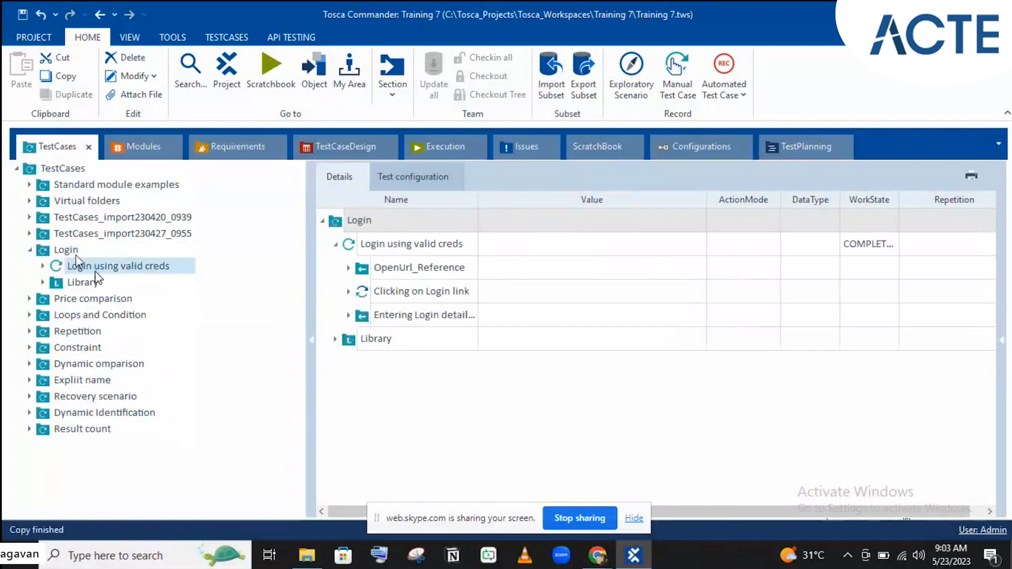
pyautogui.click(67, 250)
pyautogui.hotkey('ctrl', 'v')
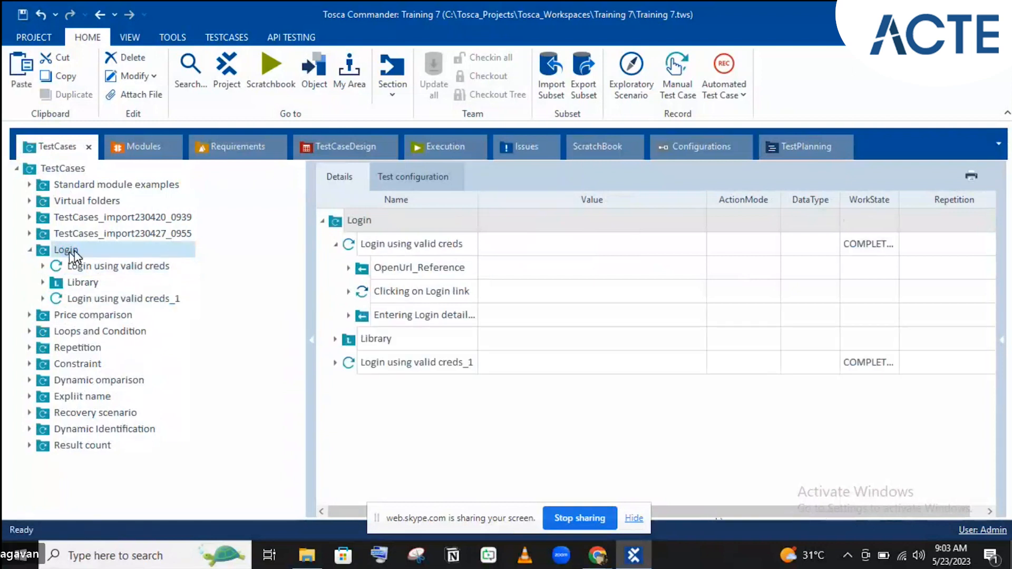
pyautogui.hotkey('ctrl', 'z')
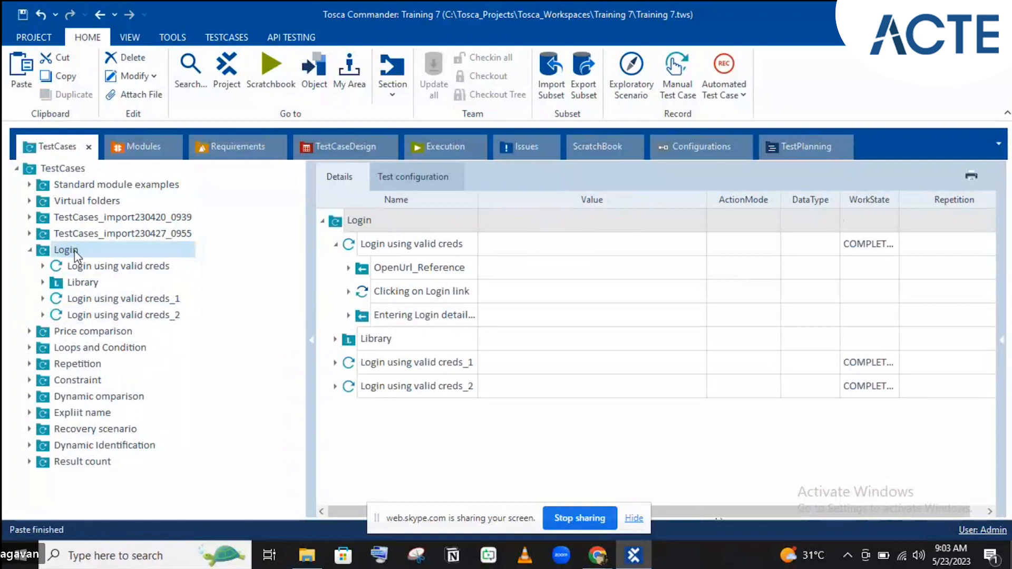
pyautogui.click(172, 300)
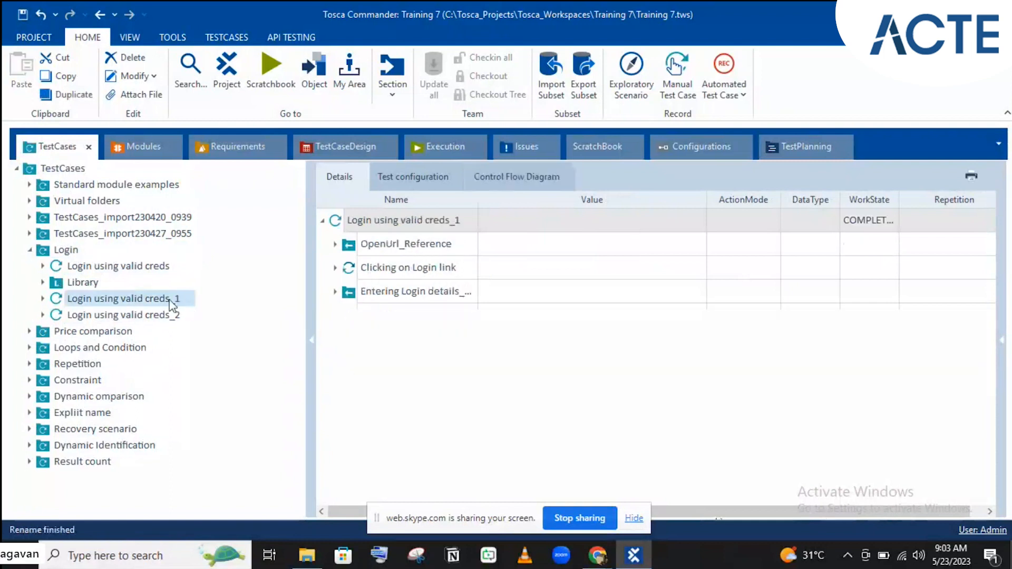
# - Rename the first copy to 'Login using valid email and invalid password'
pyautogui.click(174, 299)
pyautogui.doubleClick(176, 299)
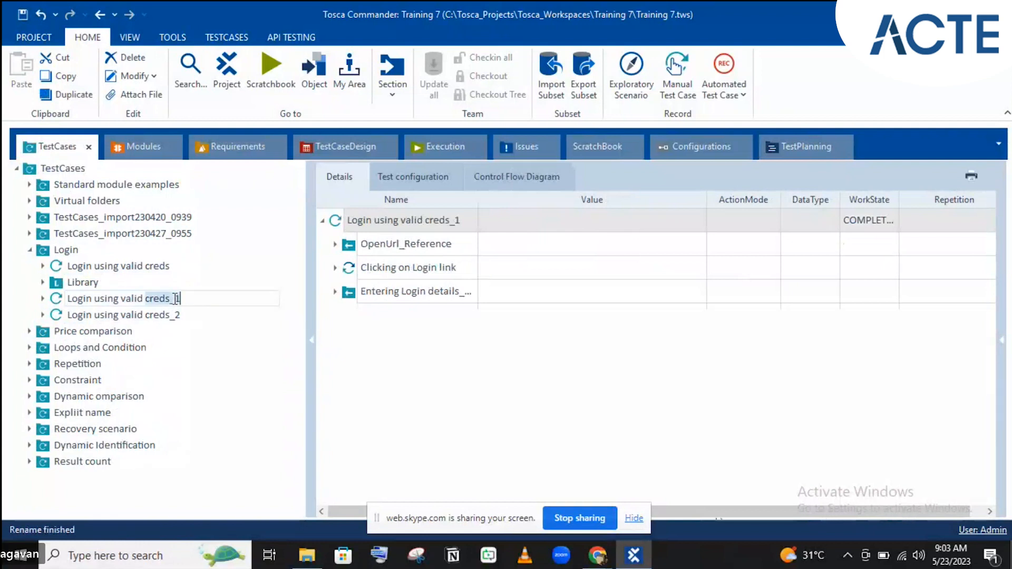
pyautogui.write('email')
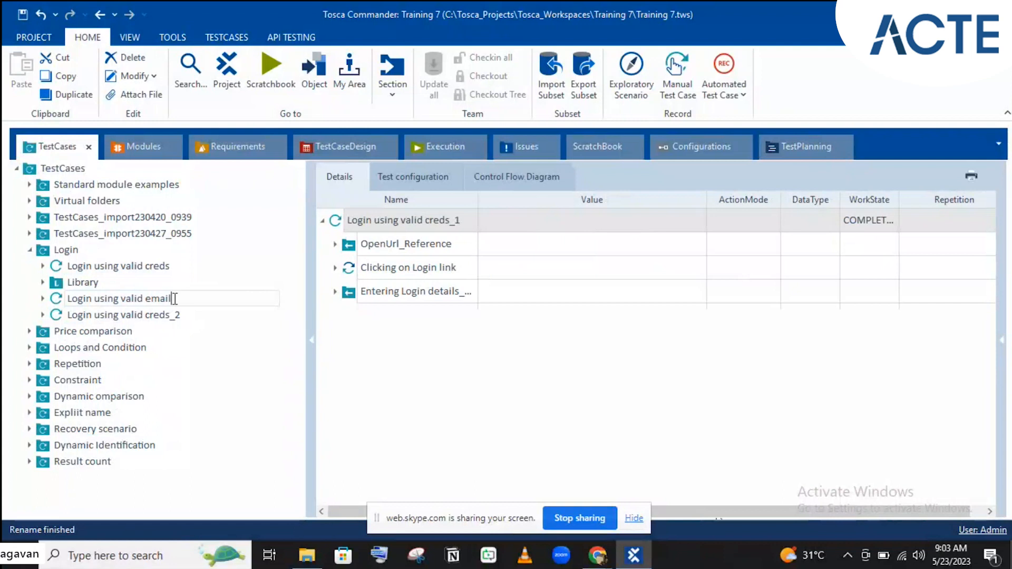
pyautogui.write('and invalid passw')
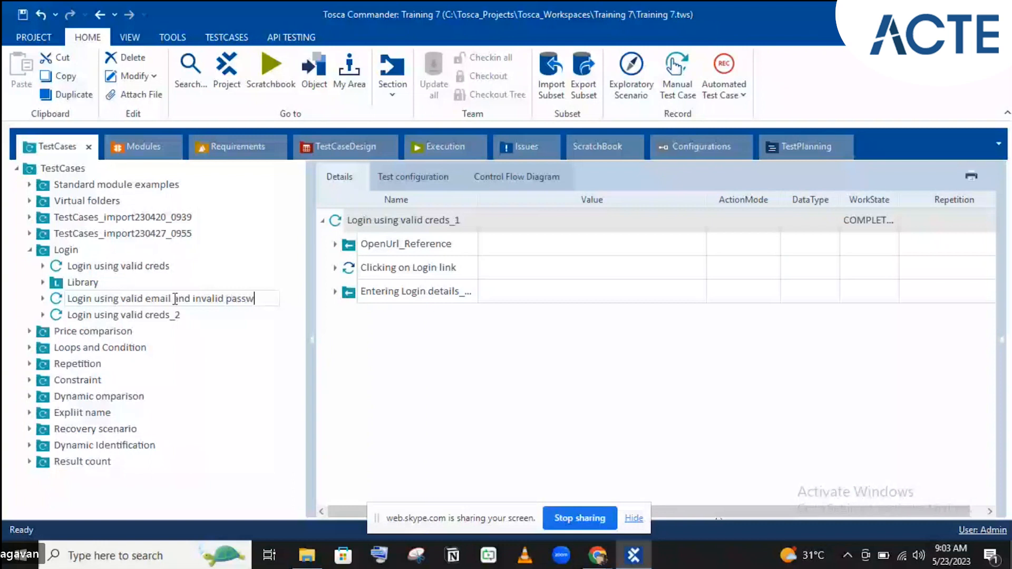
pyautogui.write('ord')
pyautogui.click(157, 316)
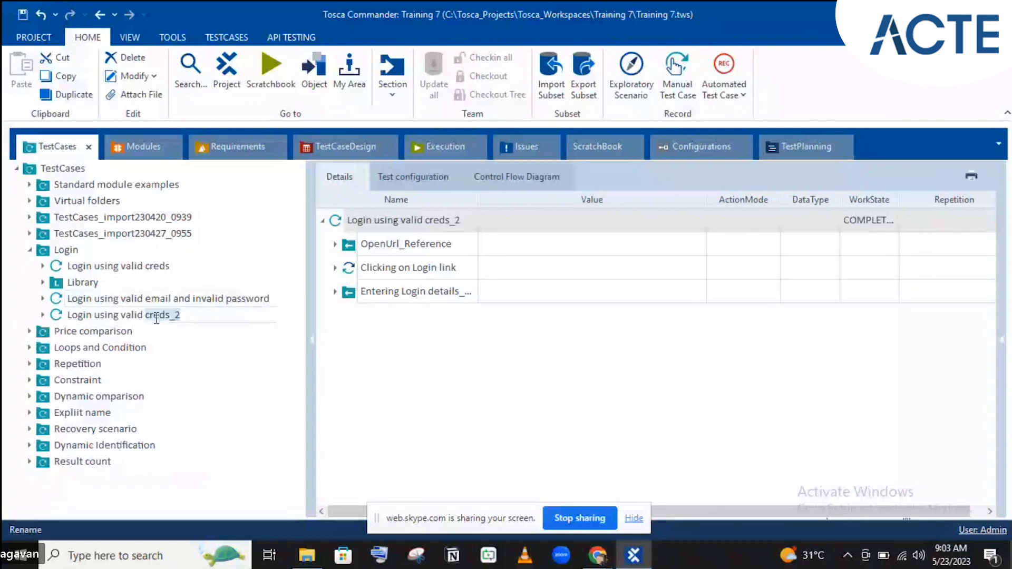
# - Rename the second copy to 'Login using valid password and invalid emeail'
pyautogui.write('pass')
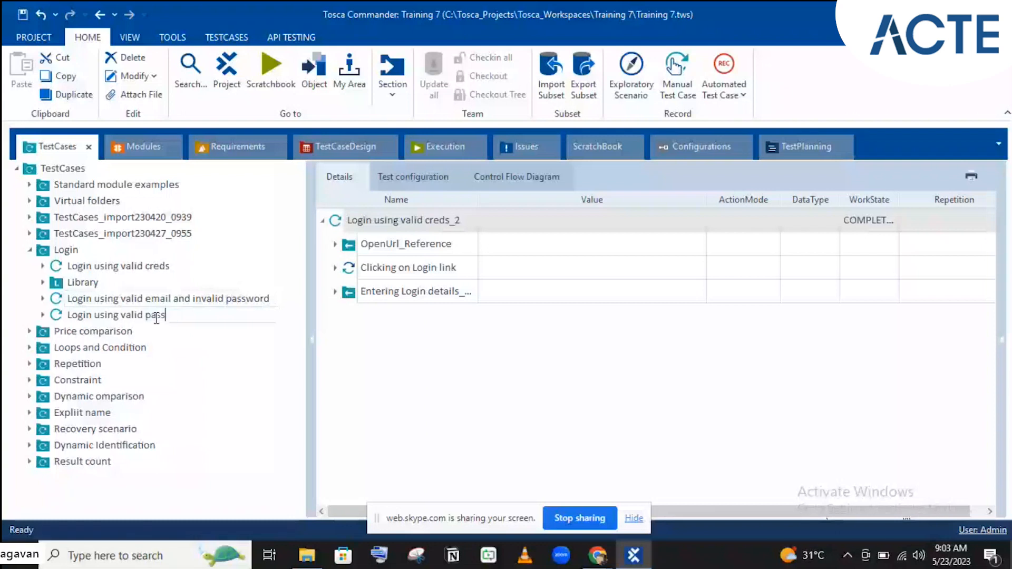
pyautogui.write('word and invalid emeail')
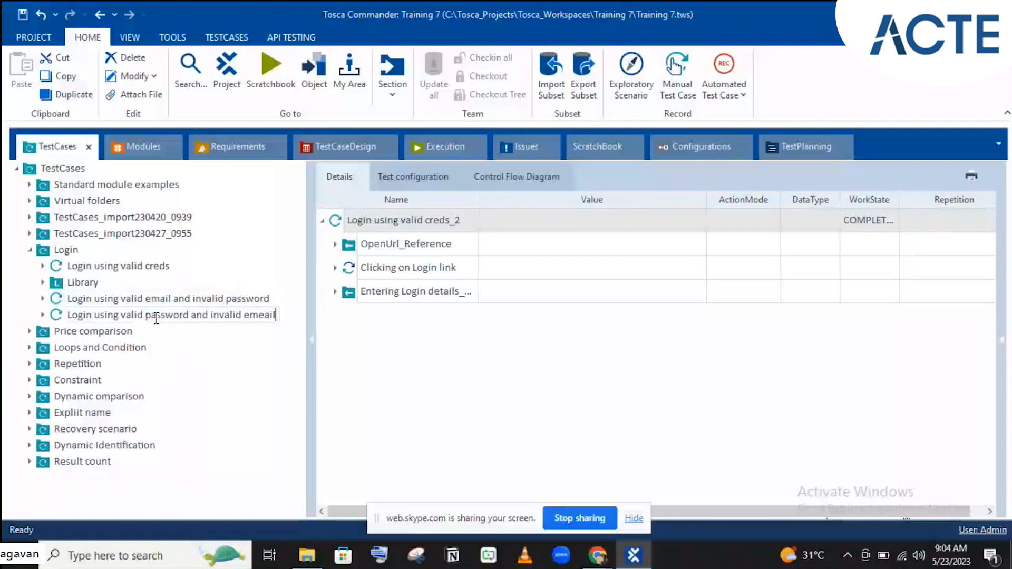
pyautogui.press('Return')
pyautogui.click(165, 298)
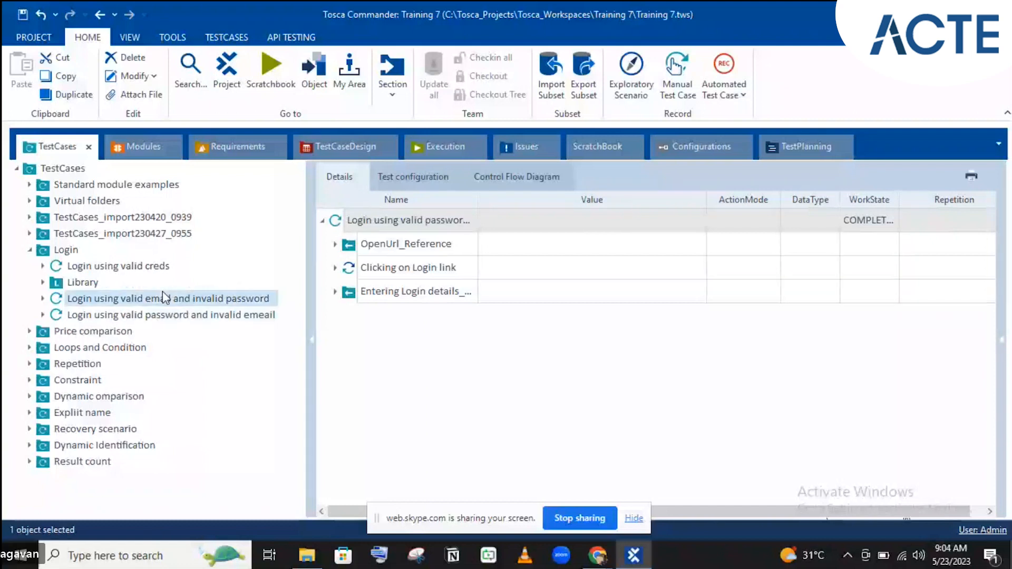
# - Resolve the Entering Login details reference in 'Login using valid password and invalid emeail' into local steps
pyautogui.click(335, 268)
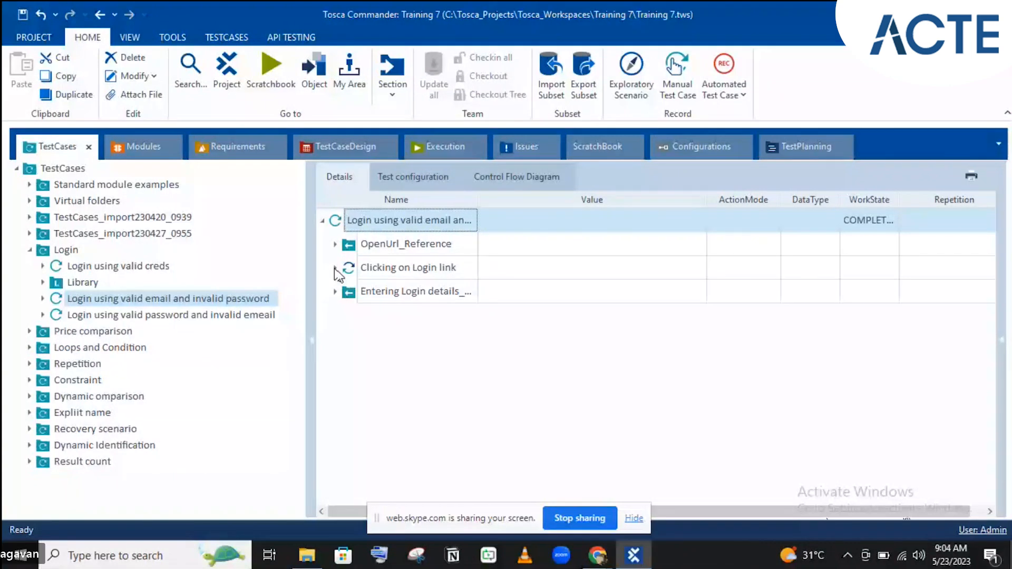
pyautogui.click(95, 318)
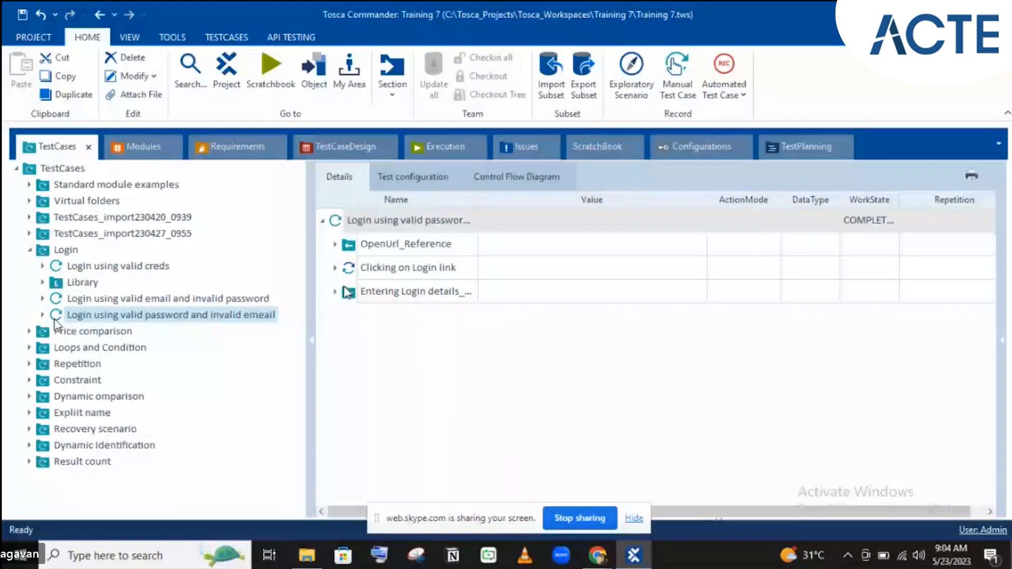
pyautogui.click(371, 293)
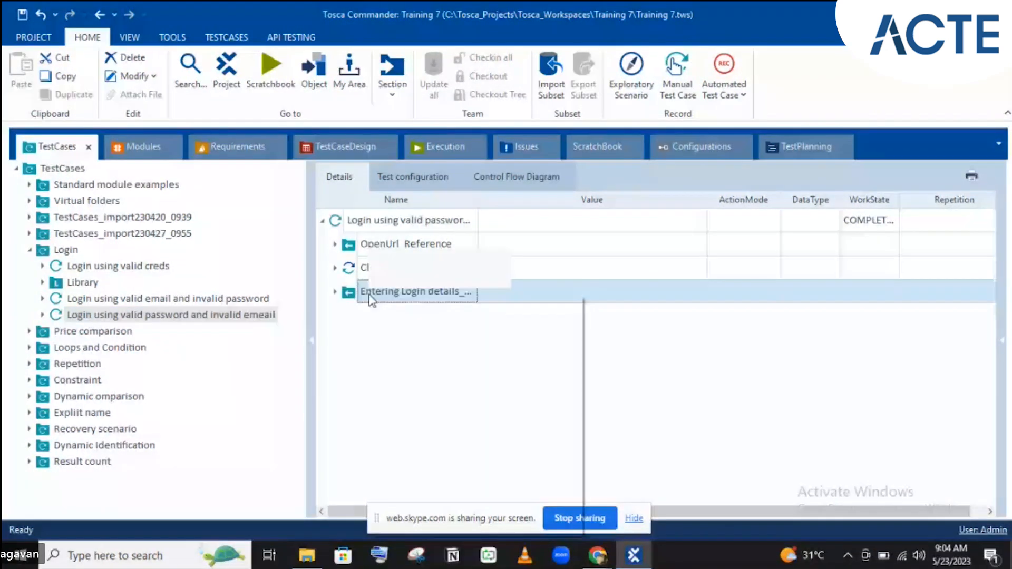
pyautogui.rightClick(372, 300)
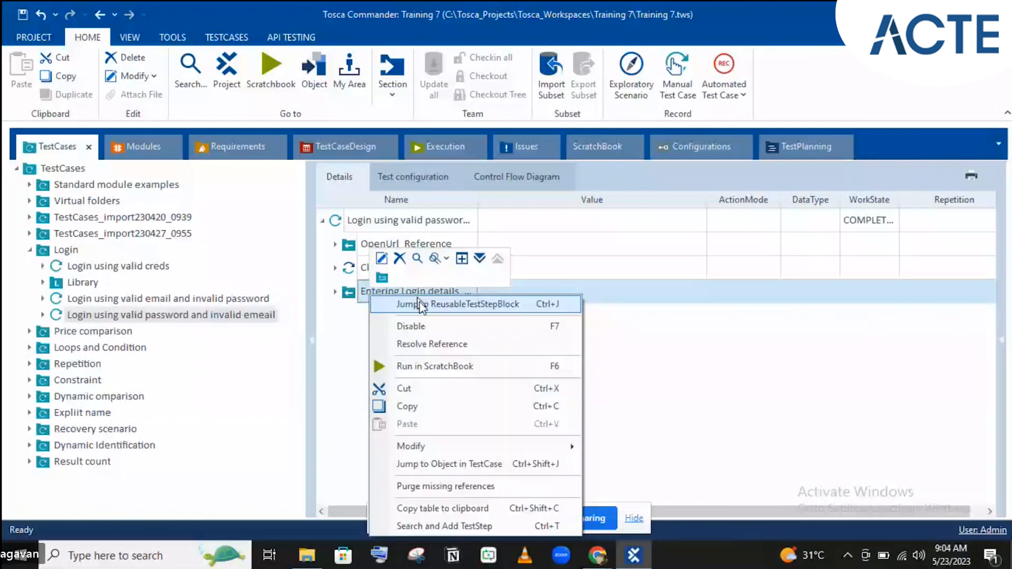
pyautogui.click(420, 304)
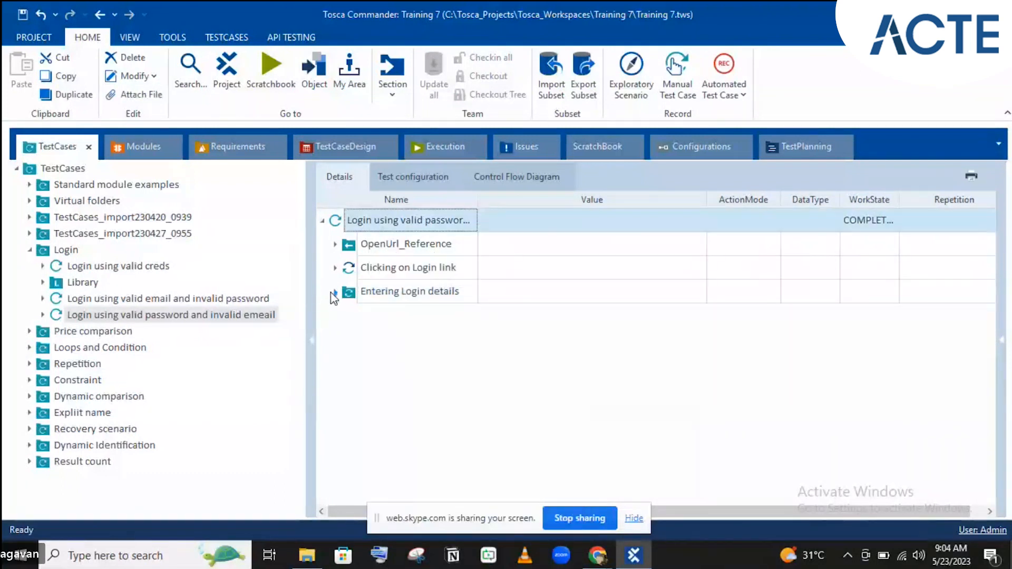
# - Expand the resolved login steps and change the Email:_1 value to a made-up address
pyautogui.click(335, 292)
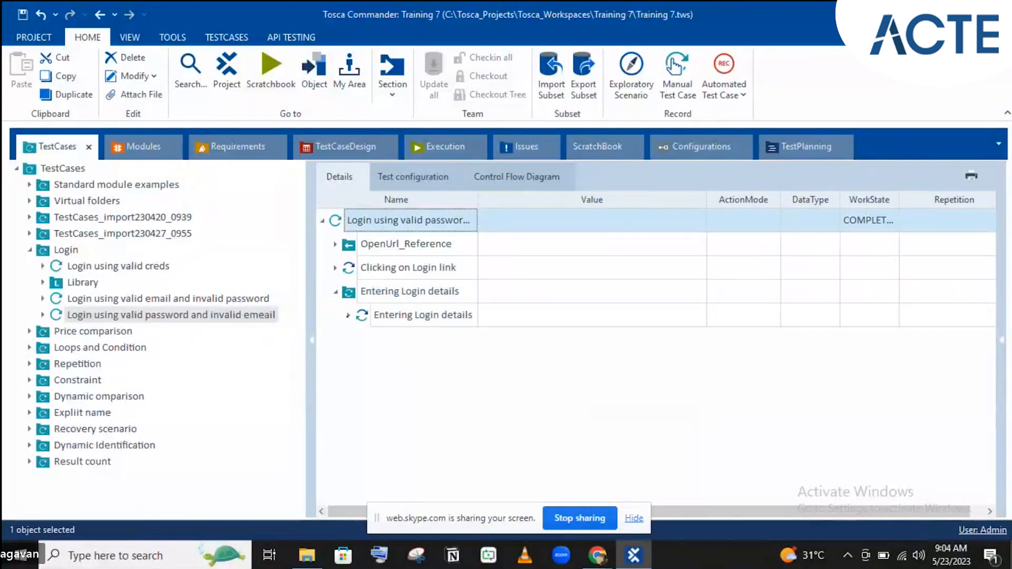
pyautogui.click(348, 316)
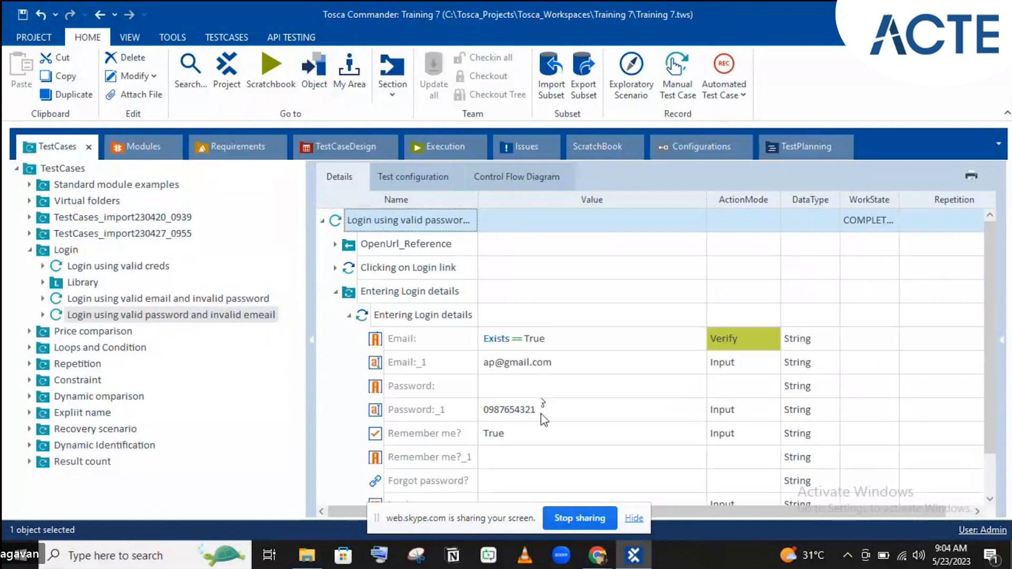
pyautogui.click(522, 372)
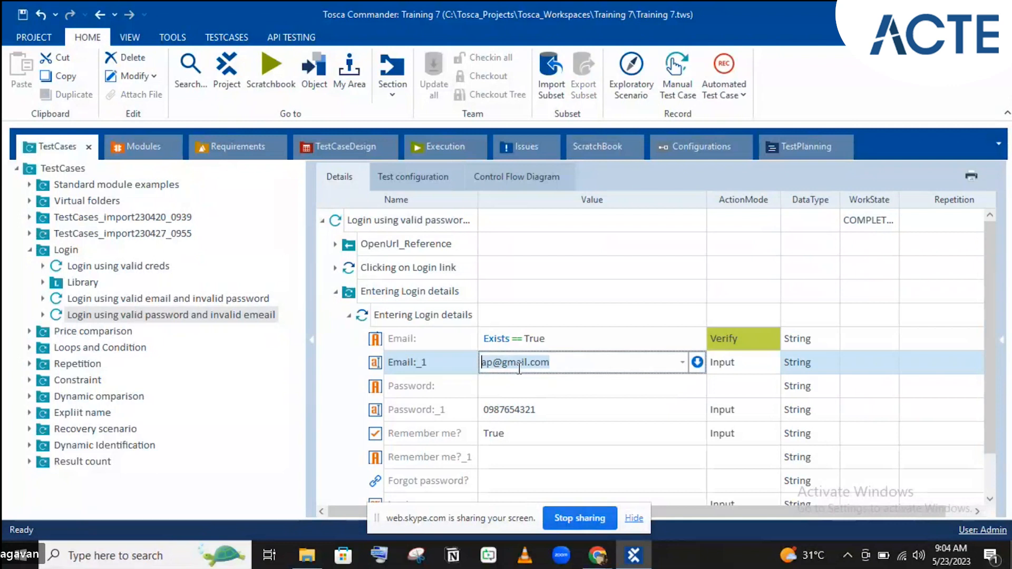
pyautogui.click(488, 361)
pyautogui.press('BackSpace')
pyautogui.press('Delete')
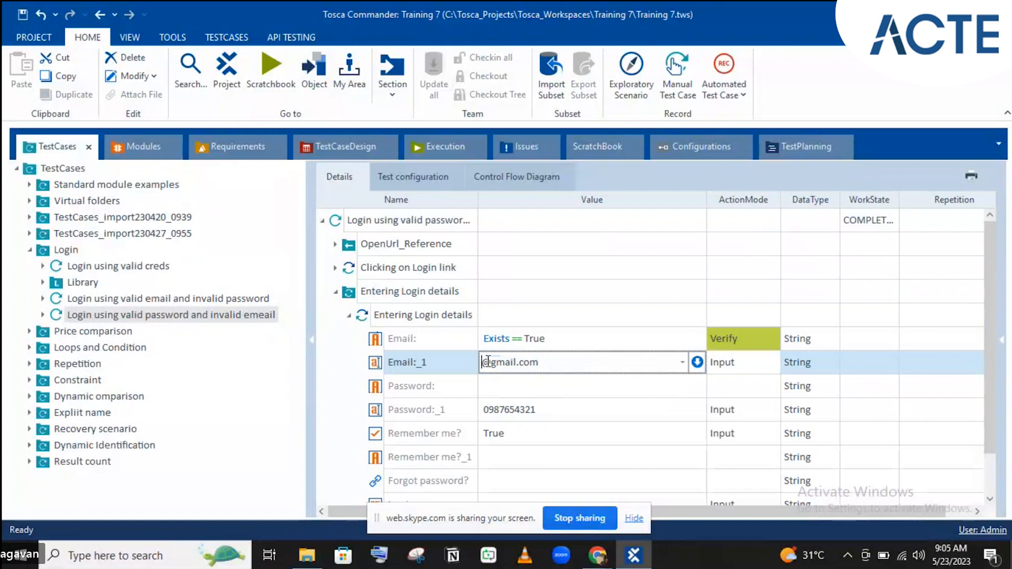
pyautogui.write('xytugubjkm')
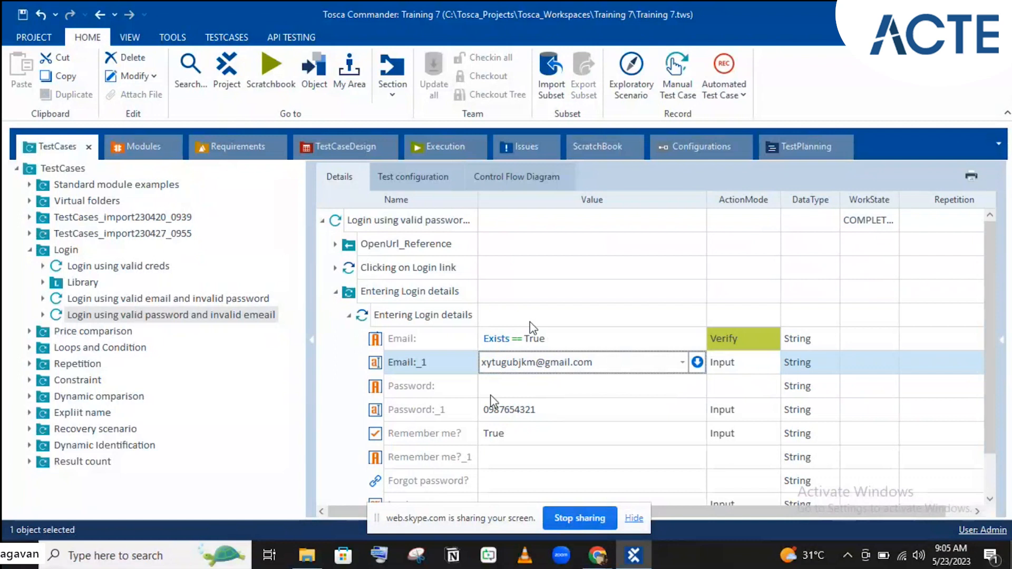
pyautogui.click(506, 416)
# - Overwrite the Password:_1 value with a new password
pyautogui.press('Delete')
pyautogui.click(506, 417)
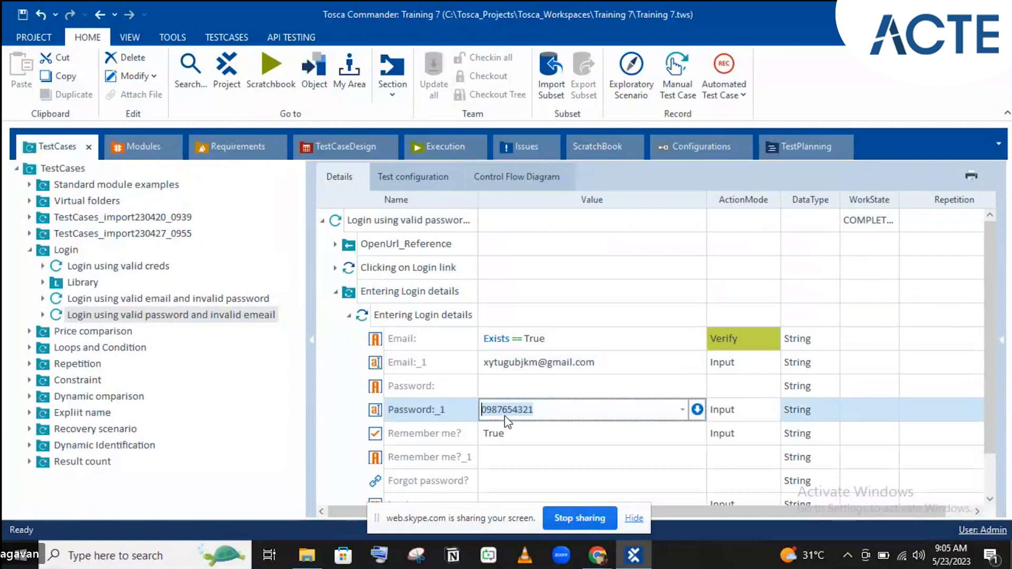
pyautogui.press('BackSpace')
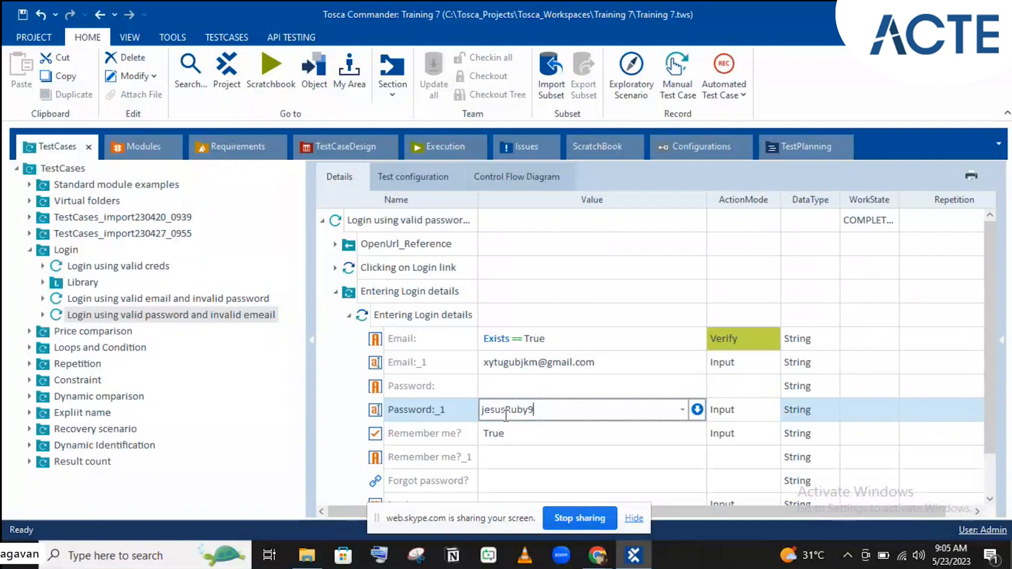
pyautogui.press('Return')
# - Resolve Entering Login details in 'Login using valid email and invalid password' into local steps and expand it
pyautogui.click(156, 300)
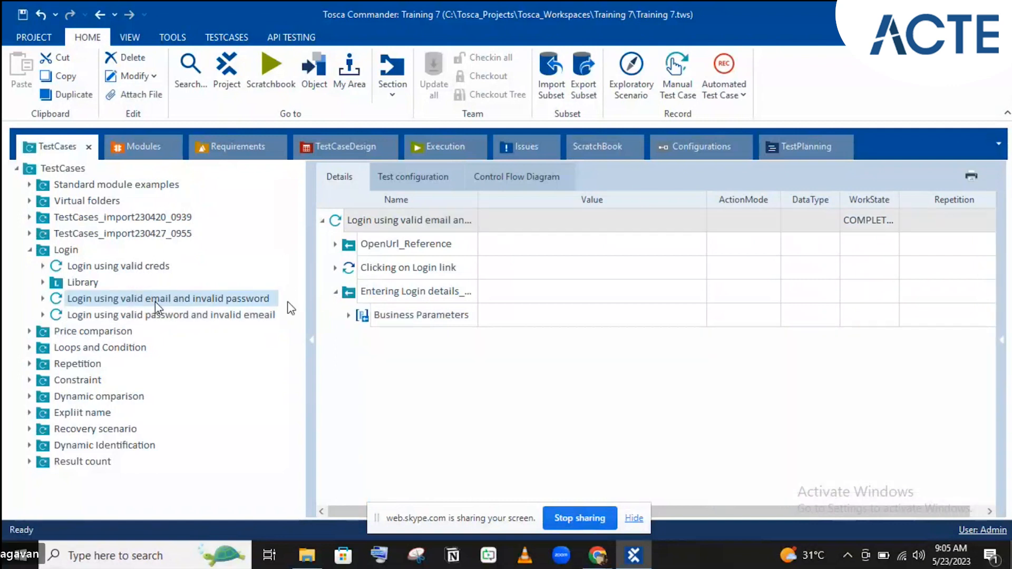
pyautogui.click(384, 298)
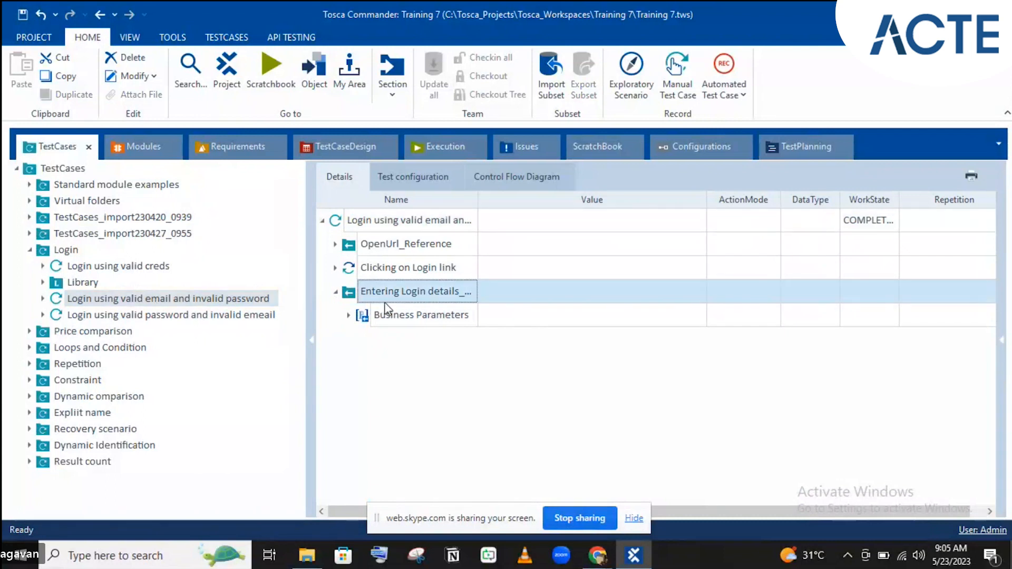
pyautogui.rightClick(384, 299)
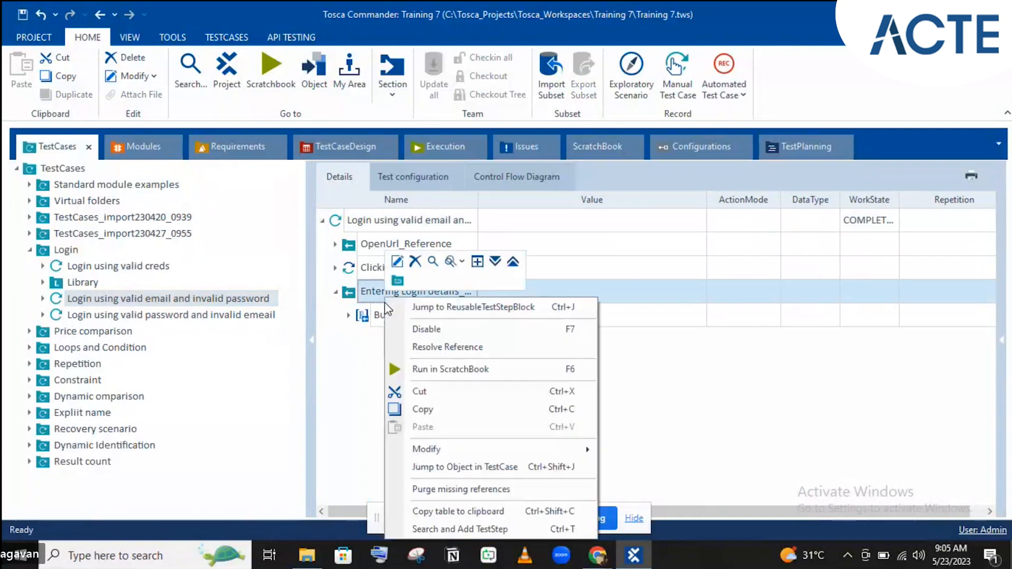
pyautogui.click(444, 347)
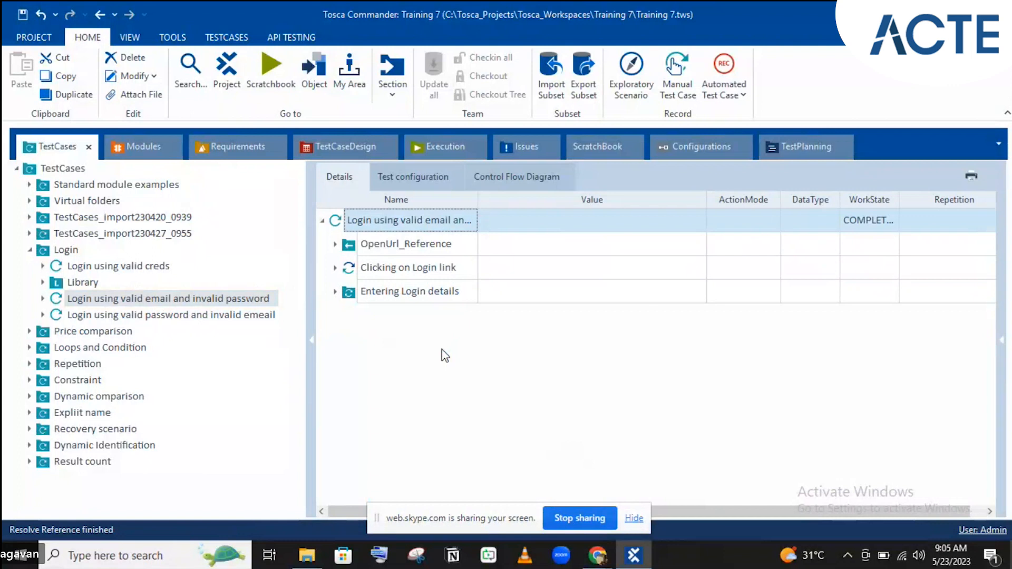
pyautogui.click(335, 291)
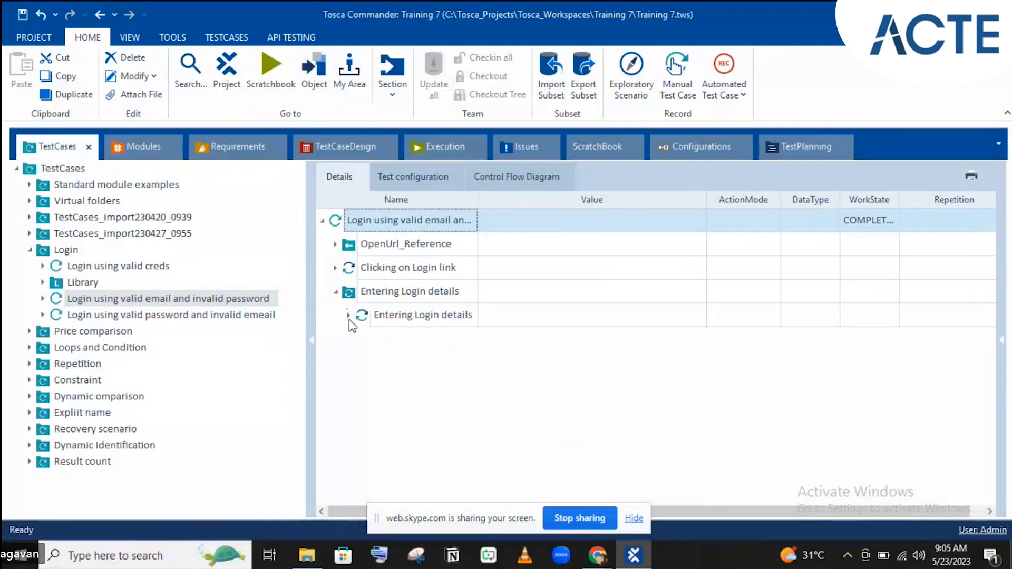
# - Change the Email:_1 value to the real account's email address
pyautogui.click(348, 316)
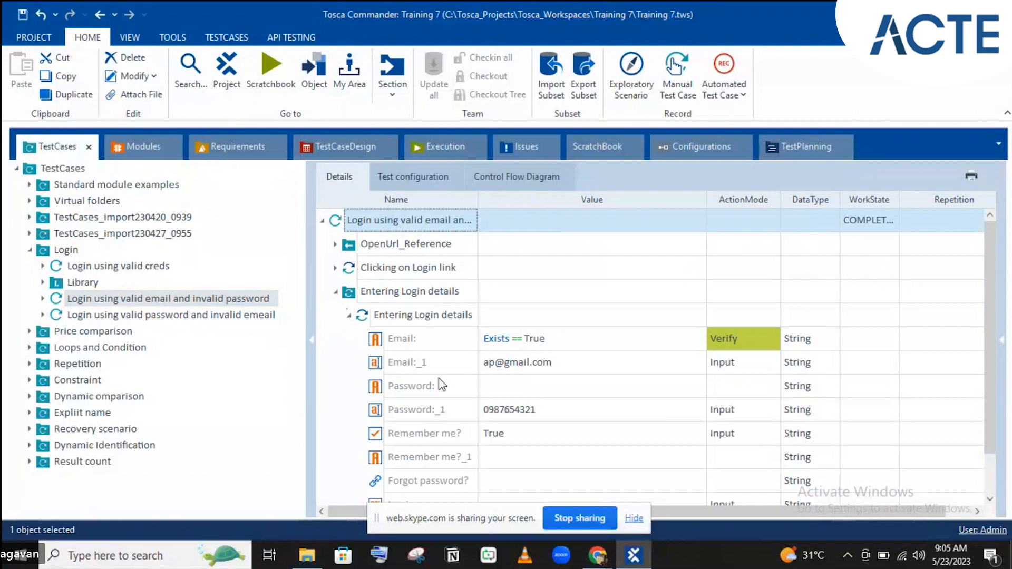
pyautogui.click(493, 362)
pyautogui.click(494, 362)
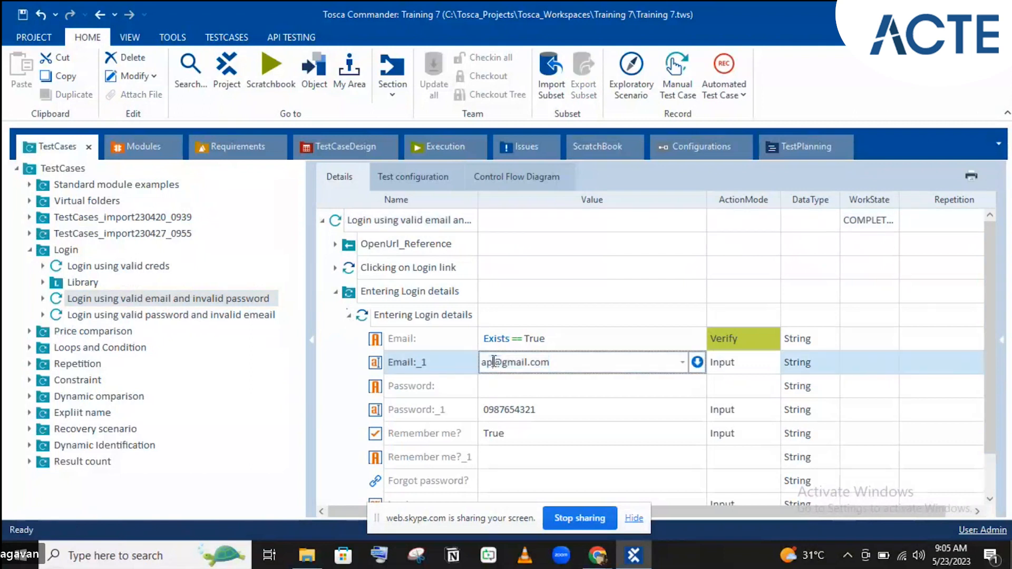
pyautogui.press('BackSpace')
pyautogui.press('BackSpace')
pyautogui.press('BackSpace')
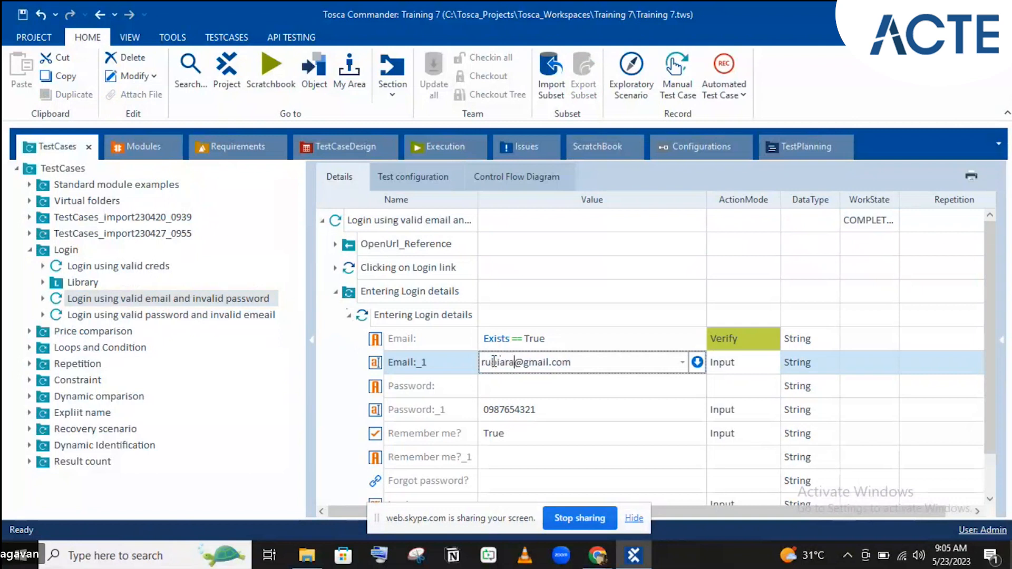
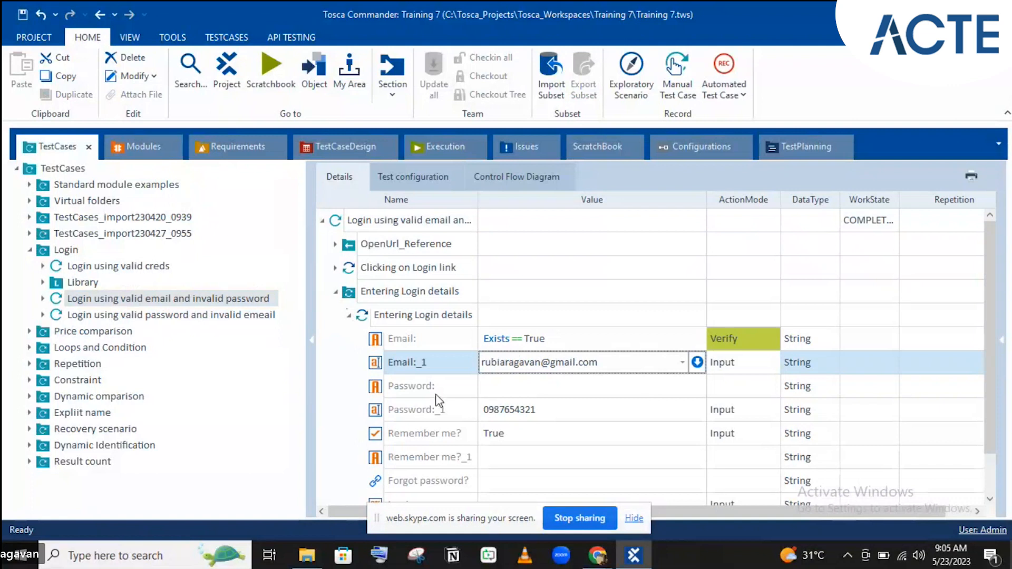
pyautogui.click(580, 411)
# - Append extra characters to the Password:_1 value so the password is invalid
pyautogui.press('BackSpace')
pyautogui.click(579, 410)
pyautogui.write('dxcyhgj')
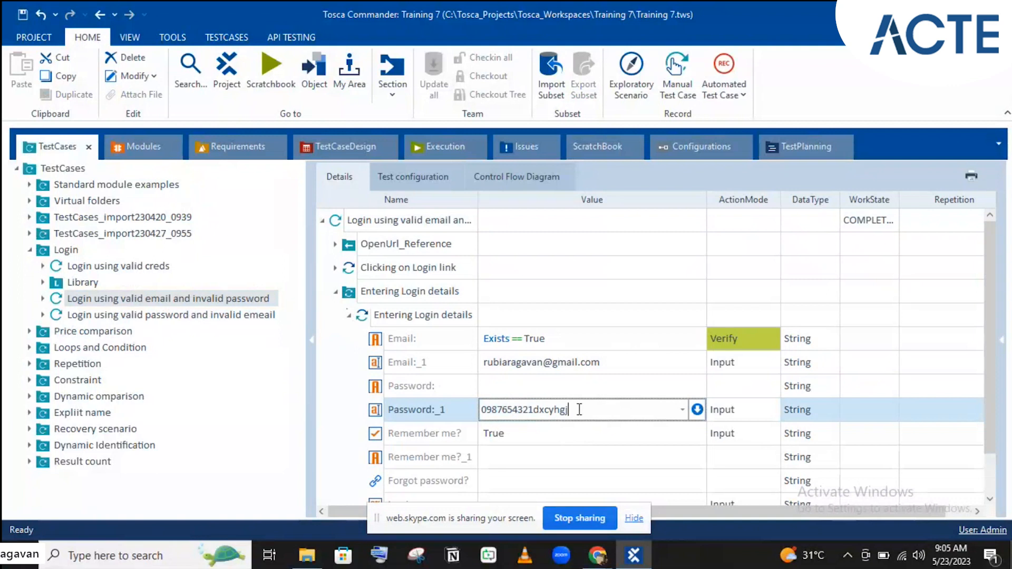
pyautogui.click(515, 359)
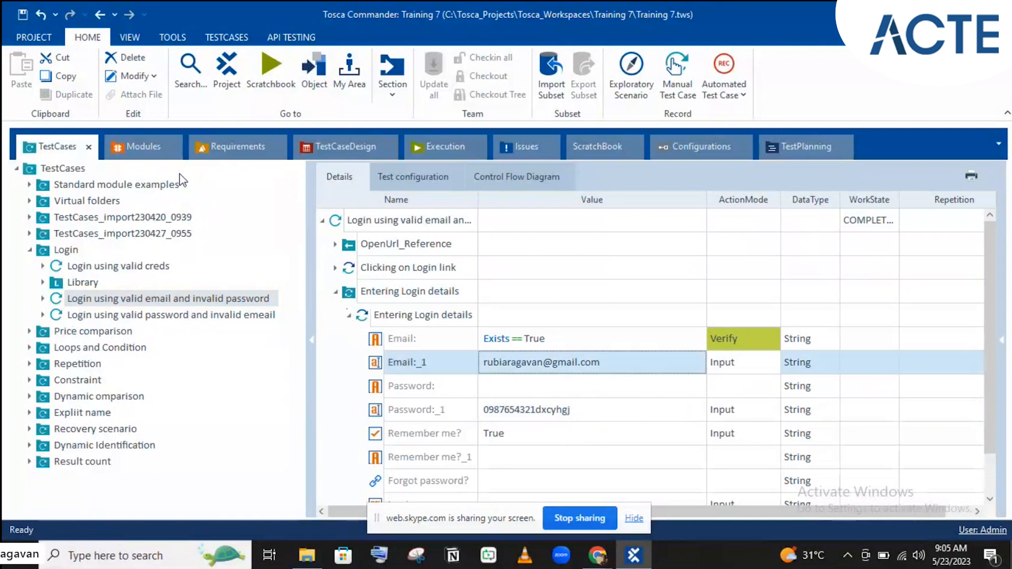
pyautogui.click(131, 268)
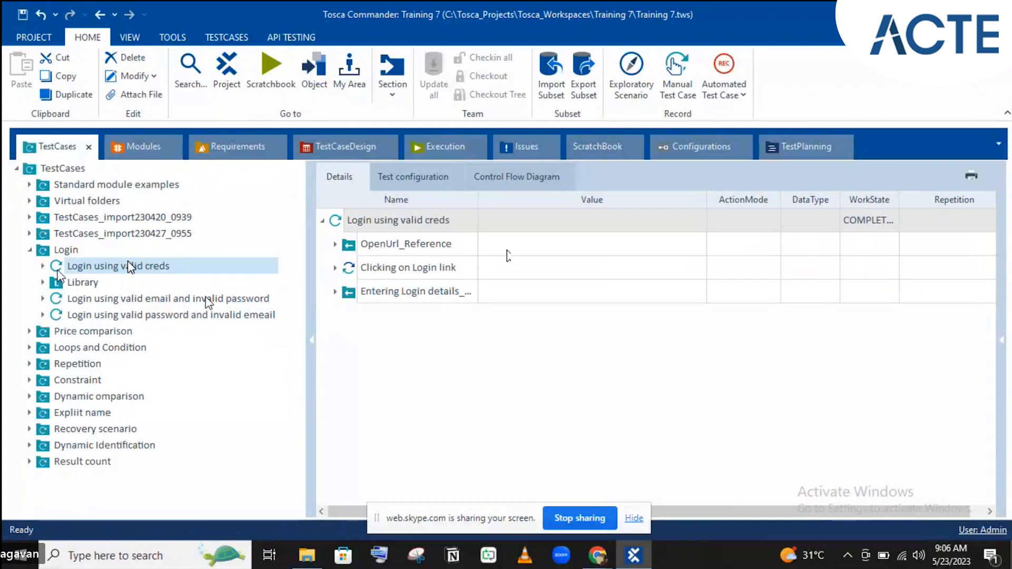
pyautogui.click(60, 283)
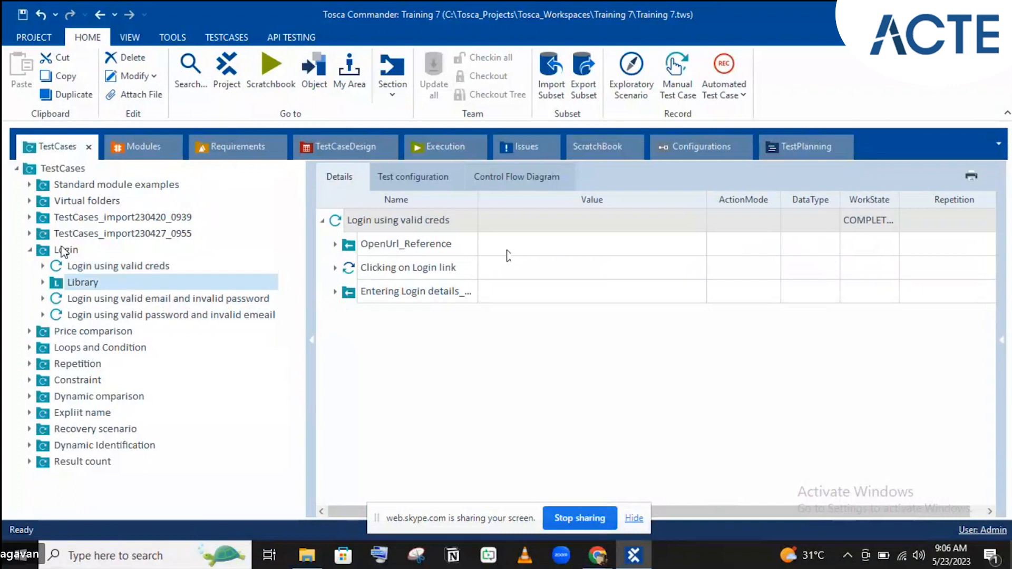
pyautogui.click(85, 266)
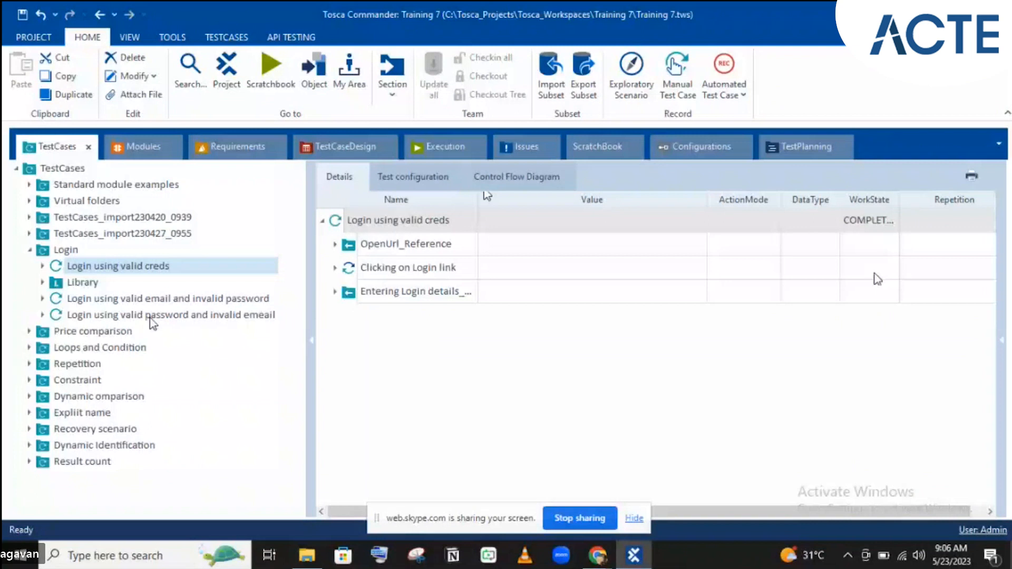
pyautogui.click(153, 304)
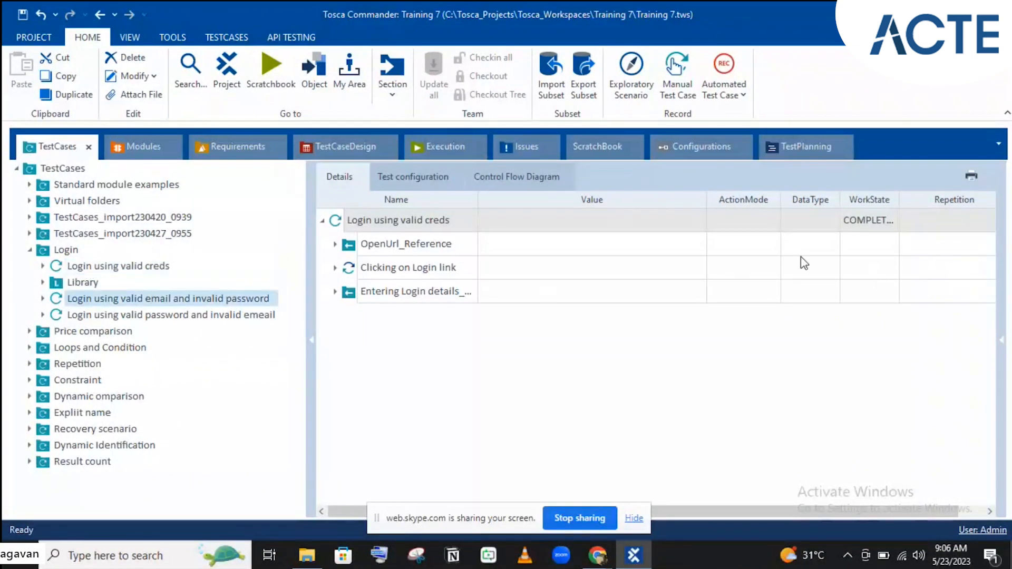
# - Set the invalid-password test case's WorkState to IN_WORK
pyautogui.click(864, 217)
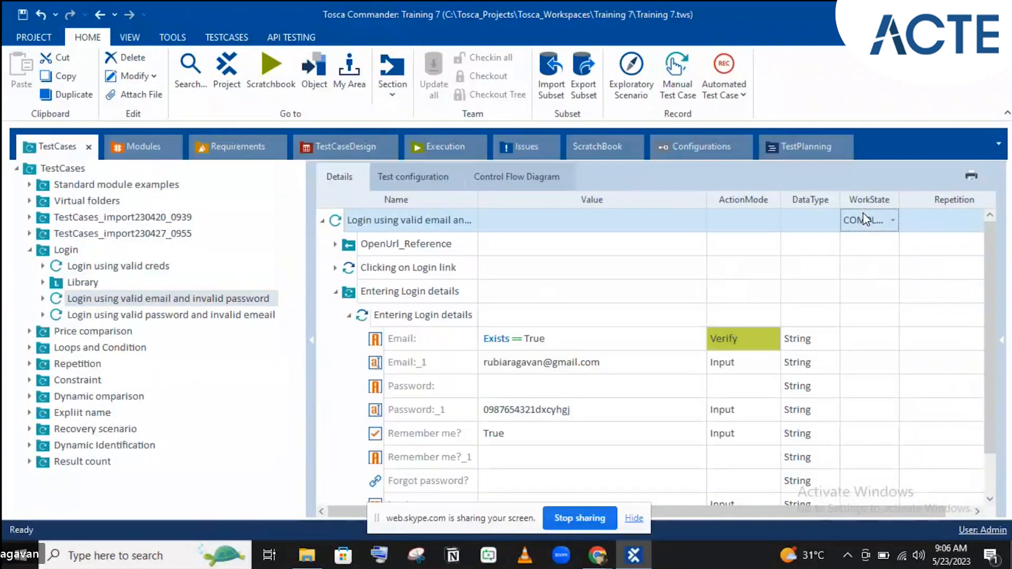
pyautogui.click(868, 219)
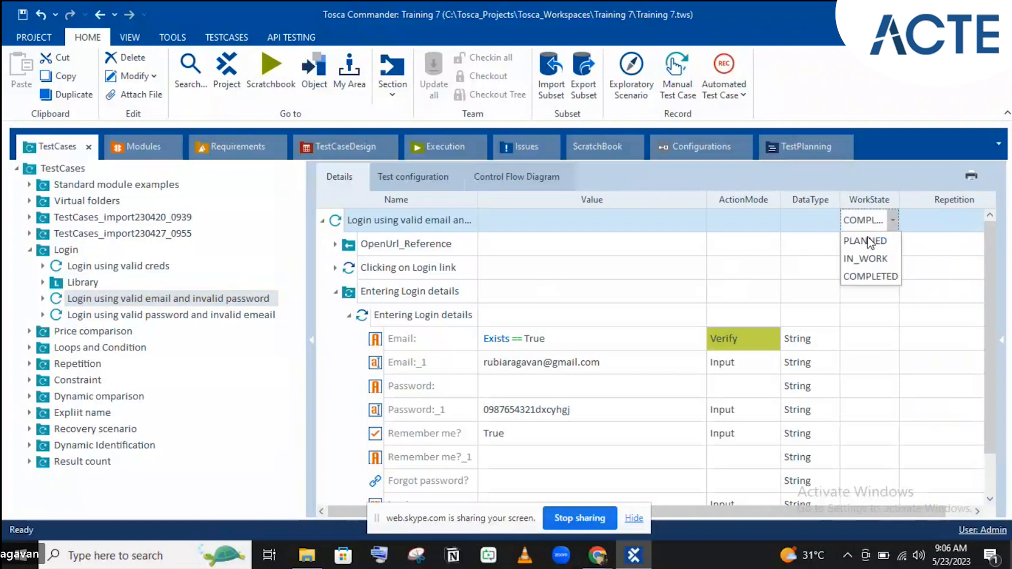
pyautogui.click(867, 251)
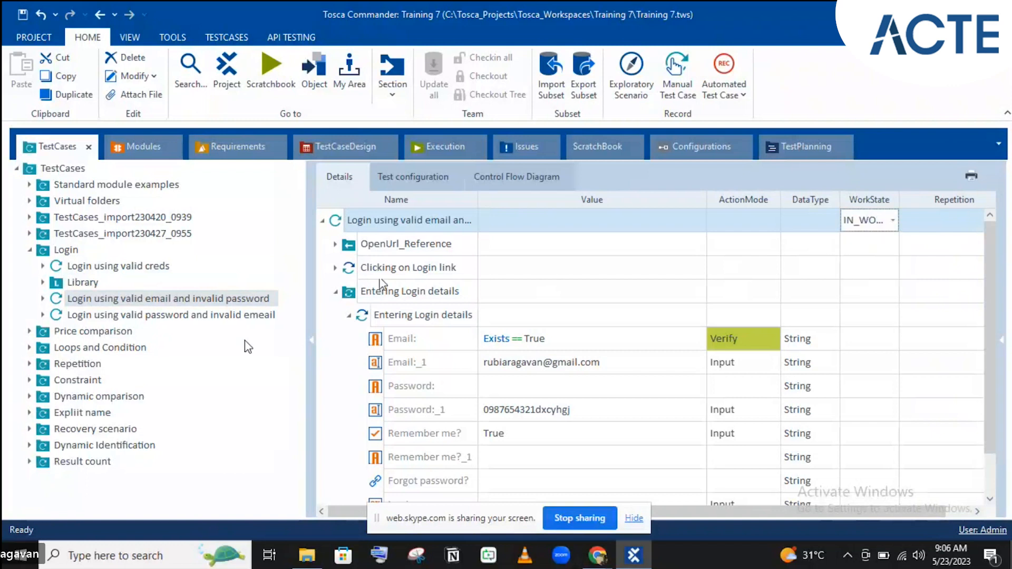
# - Set the invalid-email test case to PLANNED, then link Login using valid creds to its requirement
pyautogui.click(238, 316)
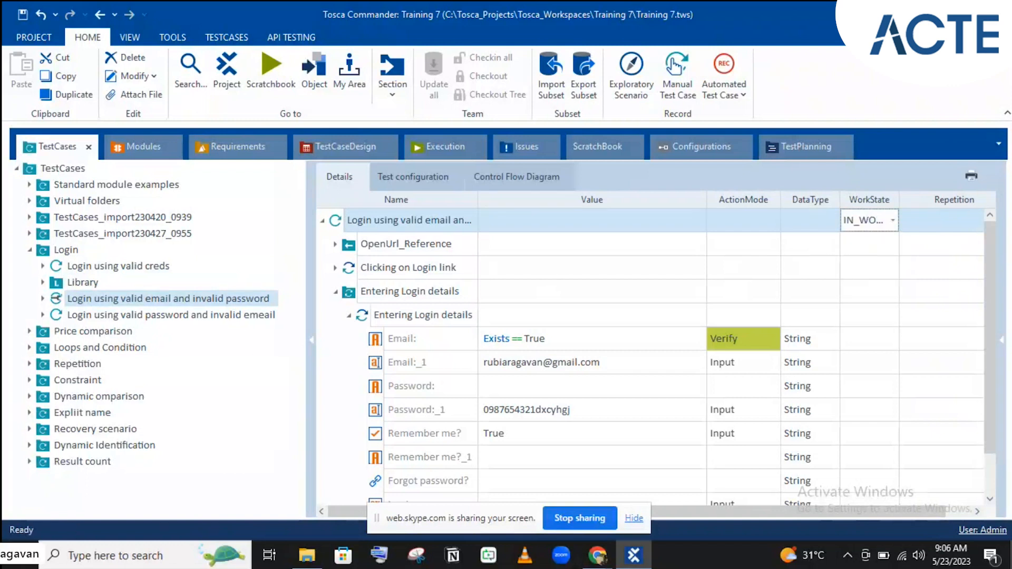
pyautogui.click(862, 226)
pyautogui.click(861, 226)
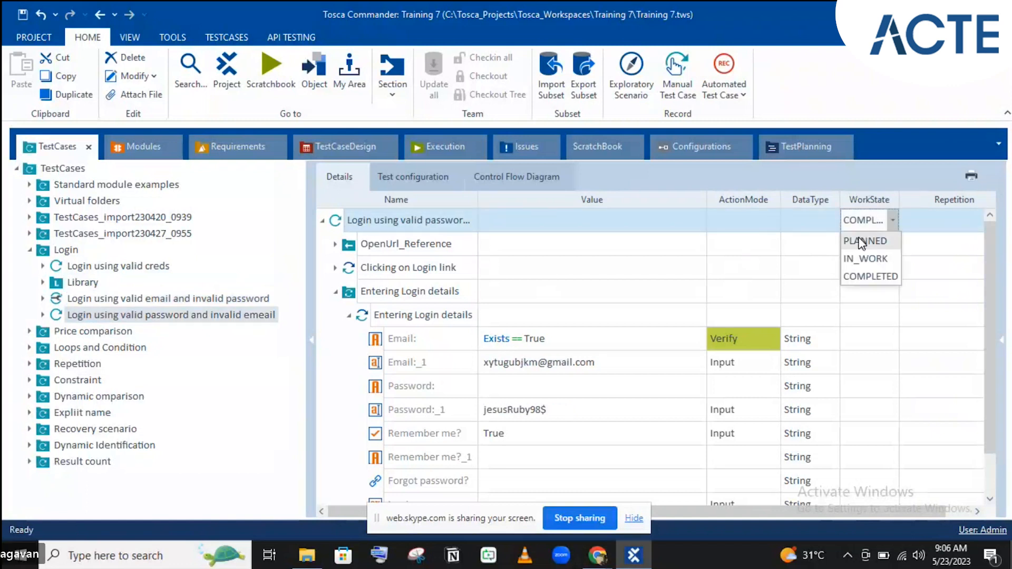
pyautogui.click(861, 241)
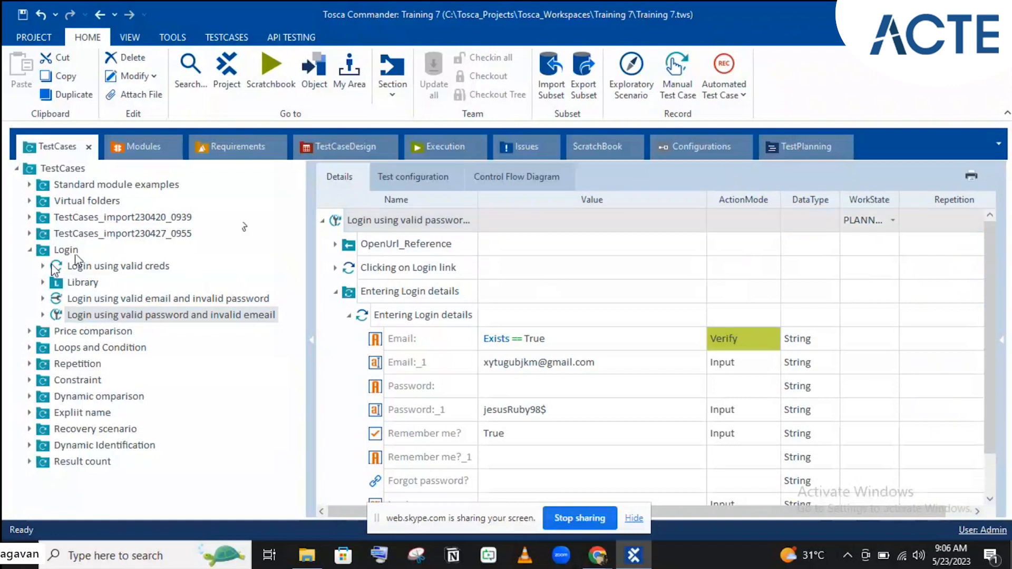
pyautogui.moveTo(55, 265); pyautogui.dragTo(184, 215)
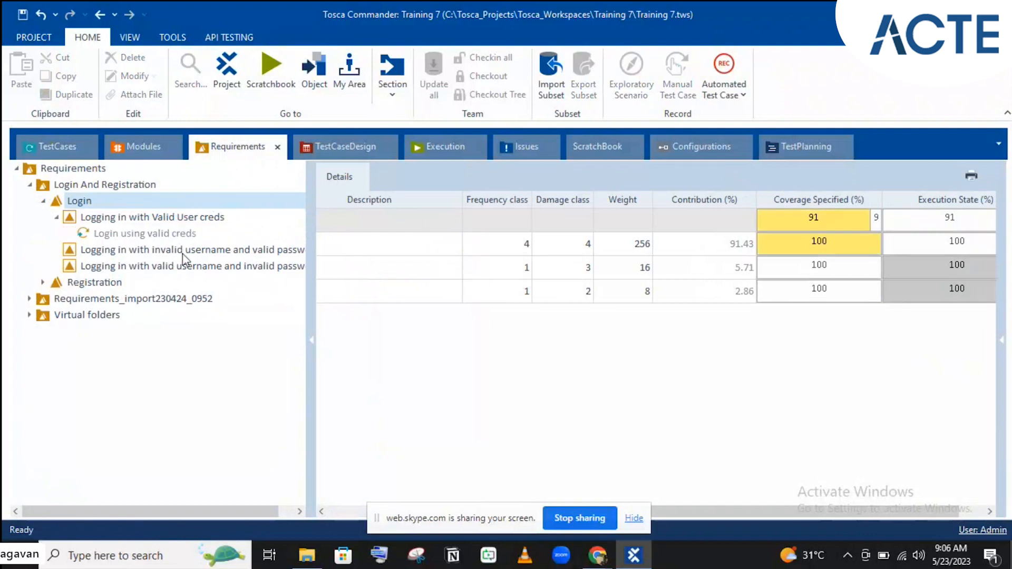
# - Link the invalid-password and invalid-email test cases to their matching Login sub-requirements
pyautogui.click(51, 154)
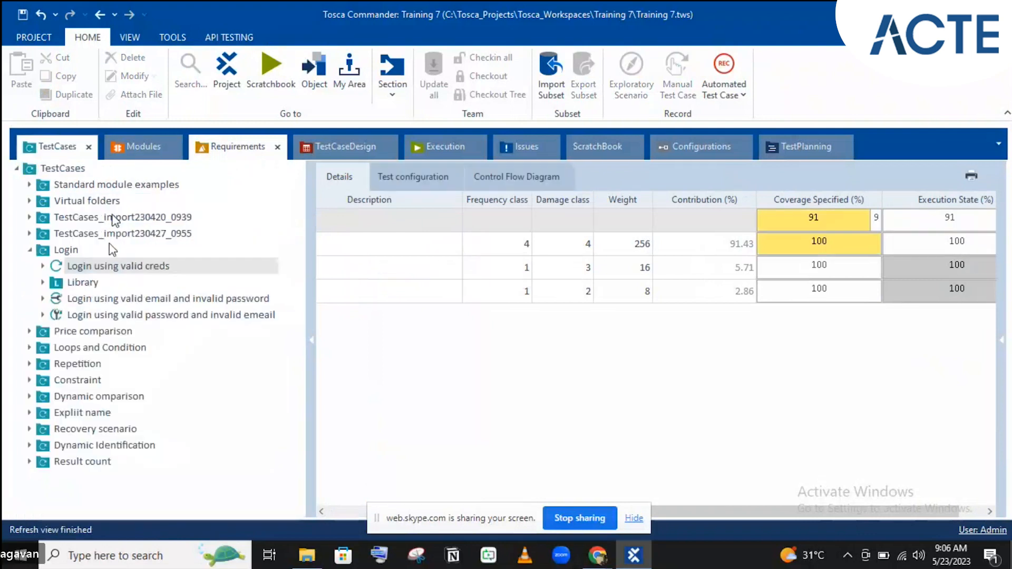
pyautogui.moveTo(58, 298); pyautogui.dragTo(190, 265)
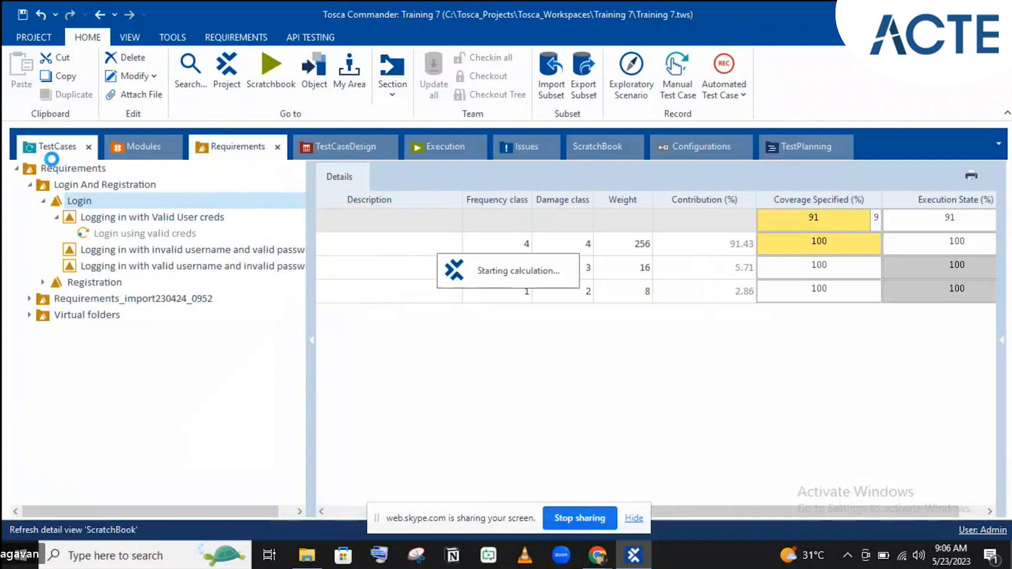
pyautogui.click(51, 152)
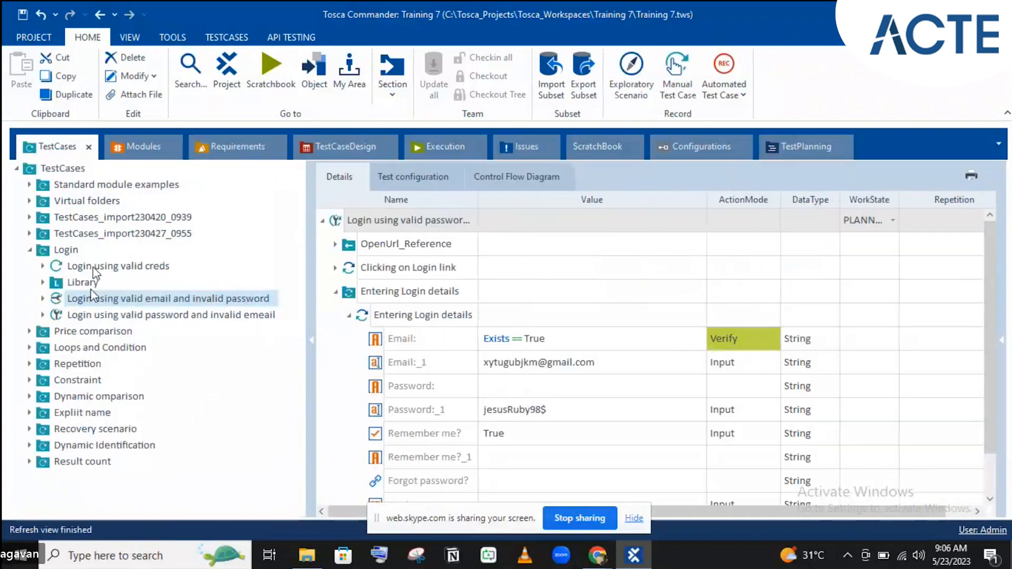
pyautogui.click(62, 315)
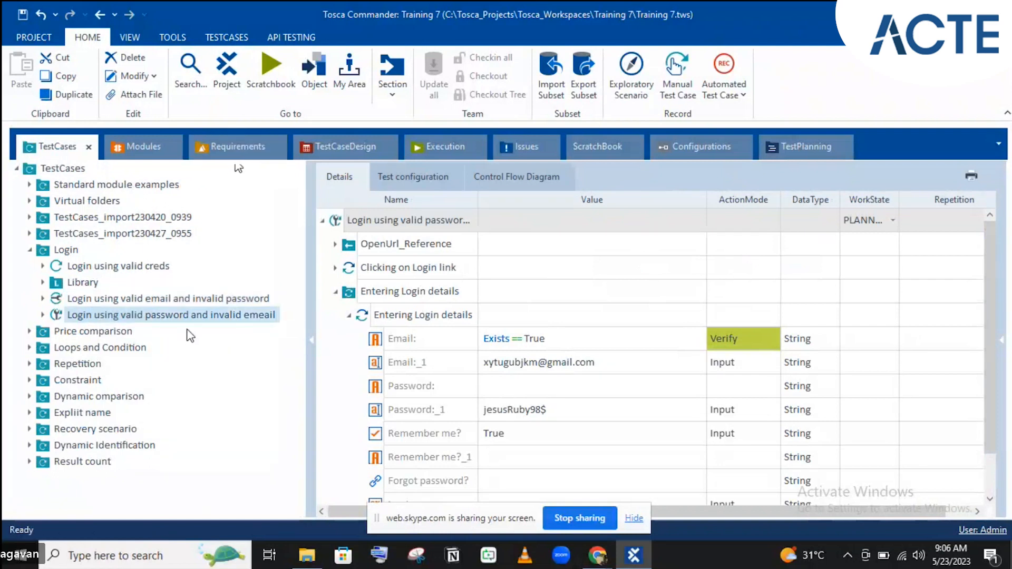
pyautogui.moveTo(66, 320); pyautogui.dragTo(112, 251)
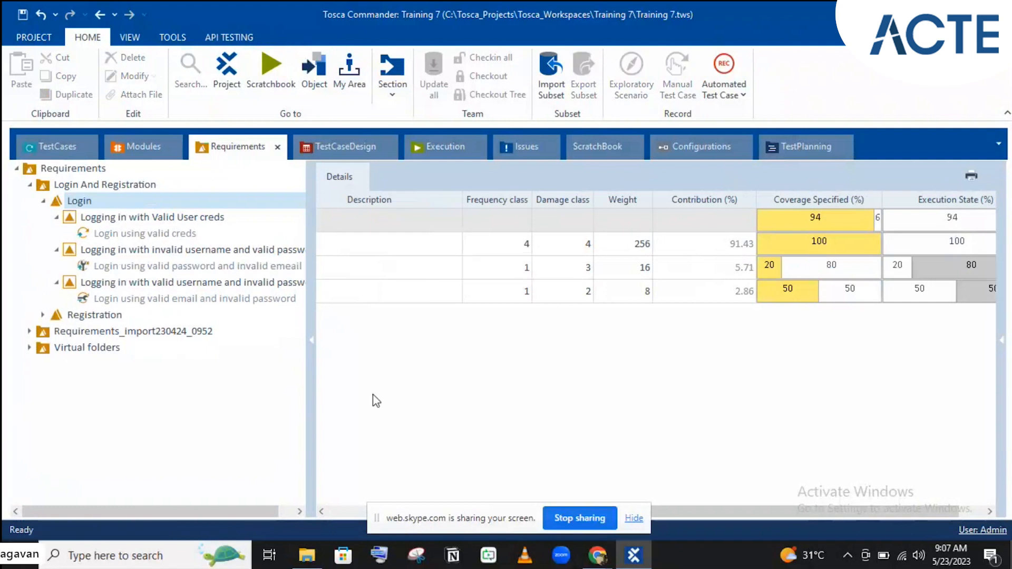
# - Check coverage of the three Login sub-requirements (100%, 20%, 50%) and Login's 94% total
pyautogui.click(164, 219)
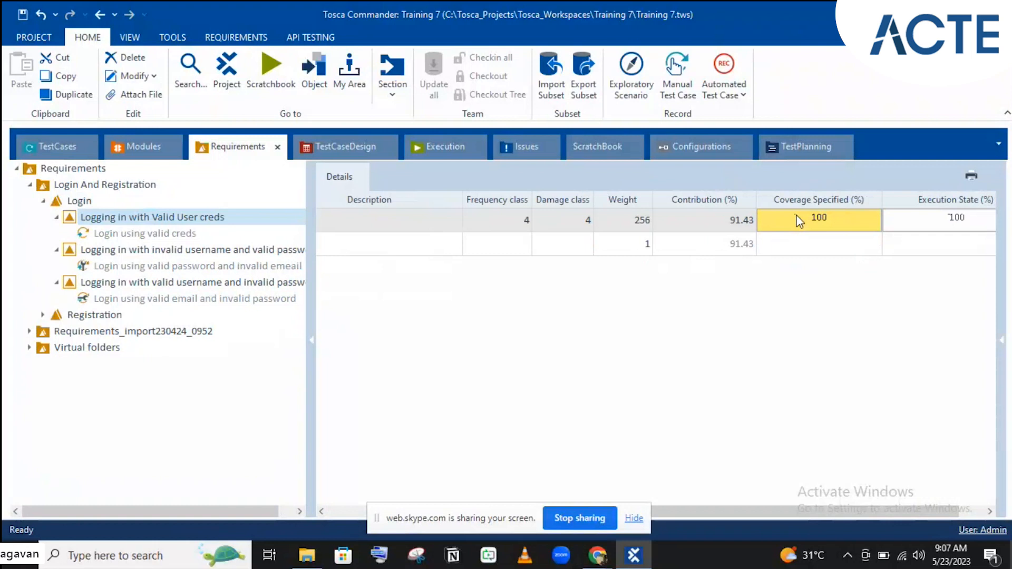
pyautogui.moveTo(800, 221)
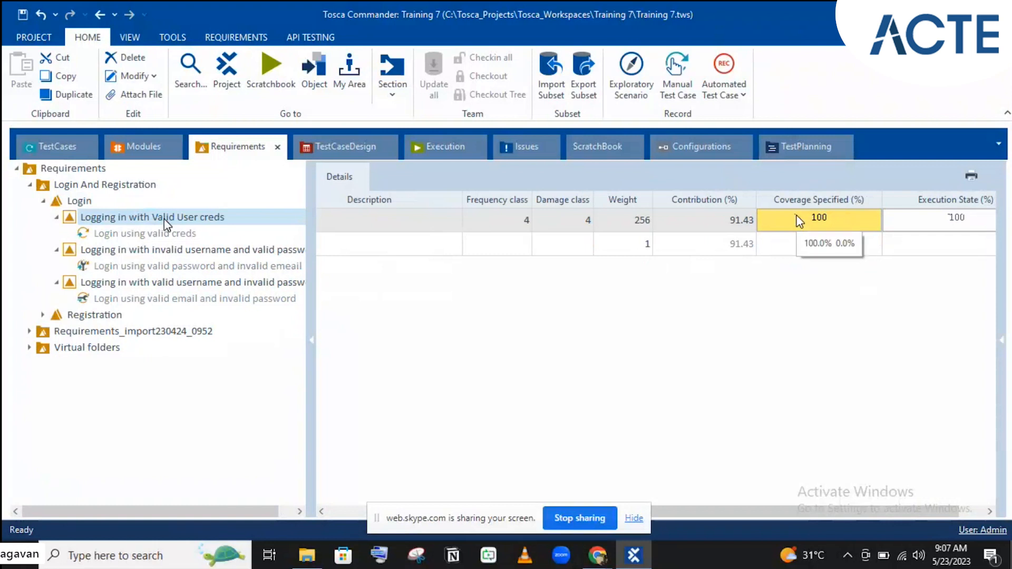
pyautogui.click(119, 249)
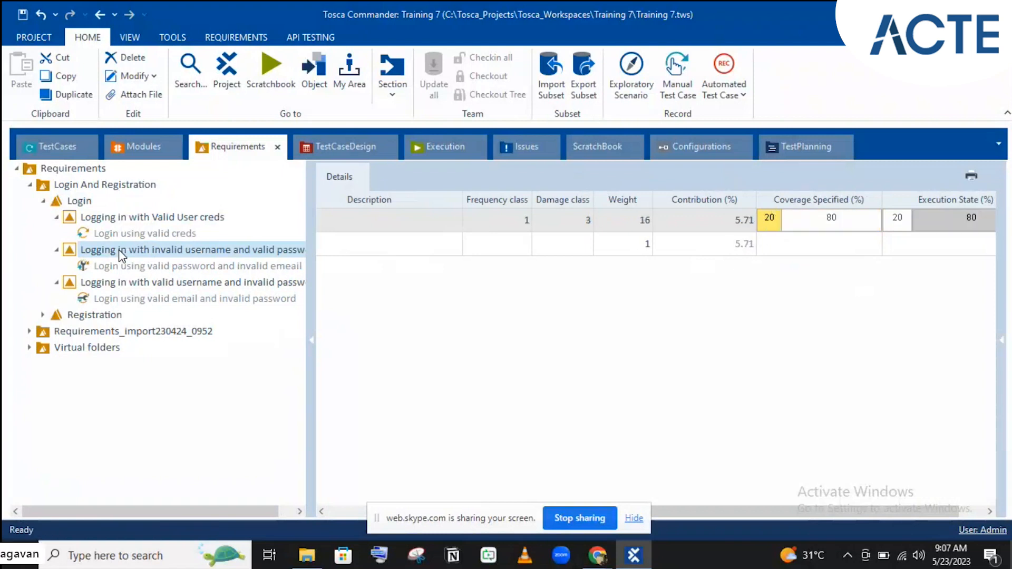
pyautogui.moveTo(771, 232)
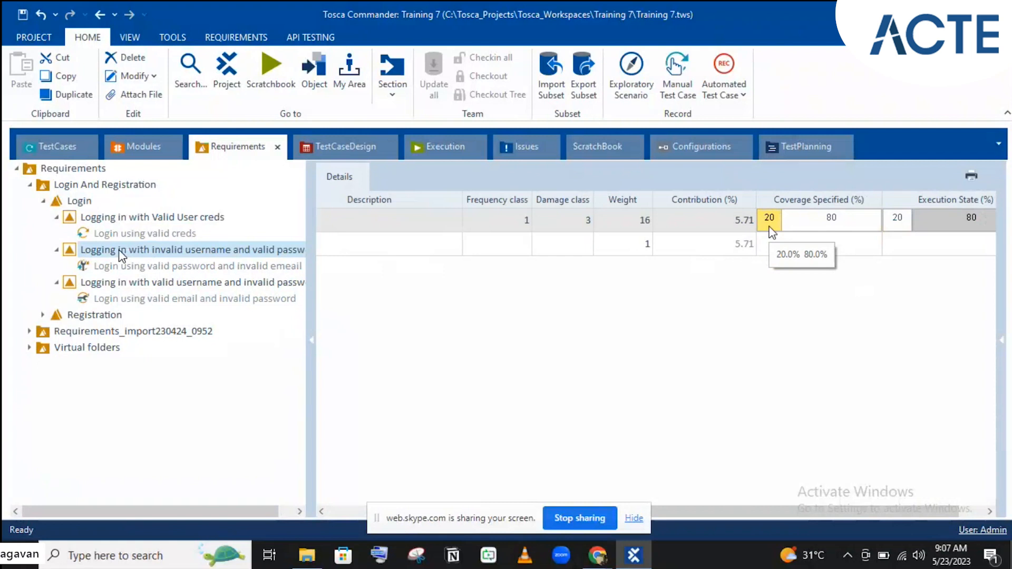
pyautogui.click(194, 284)
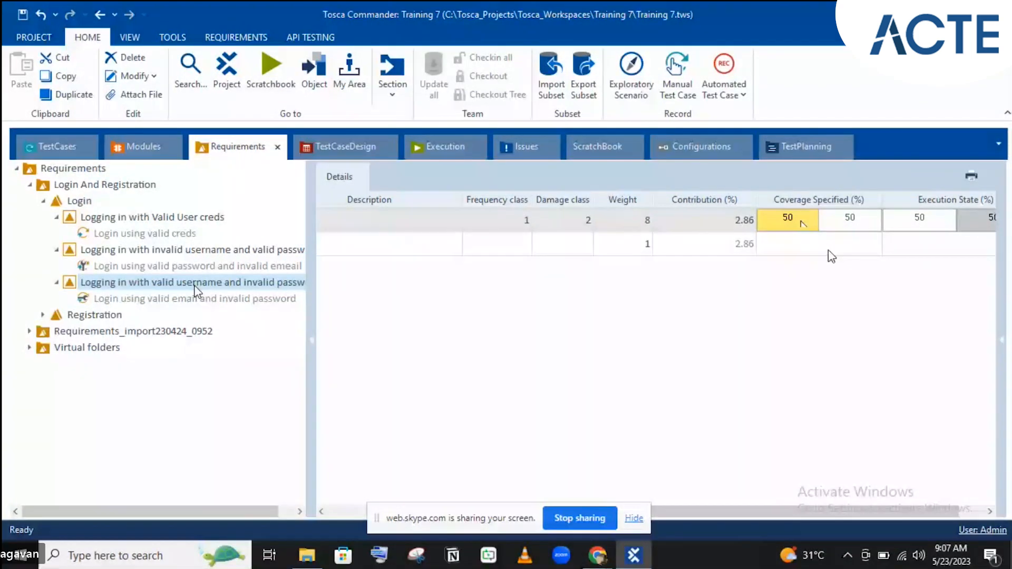
pyautogui.click(64, 205)
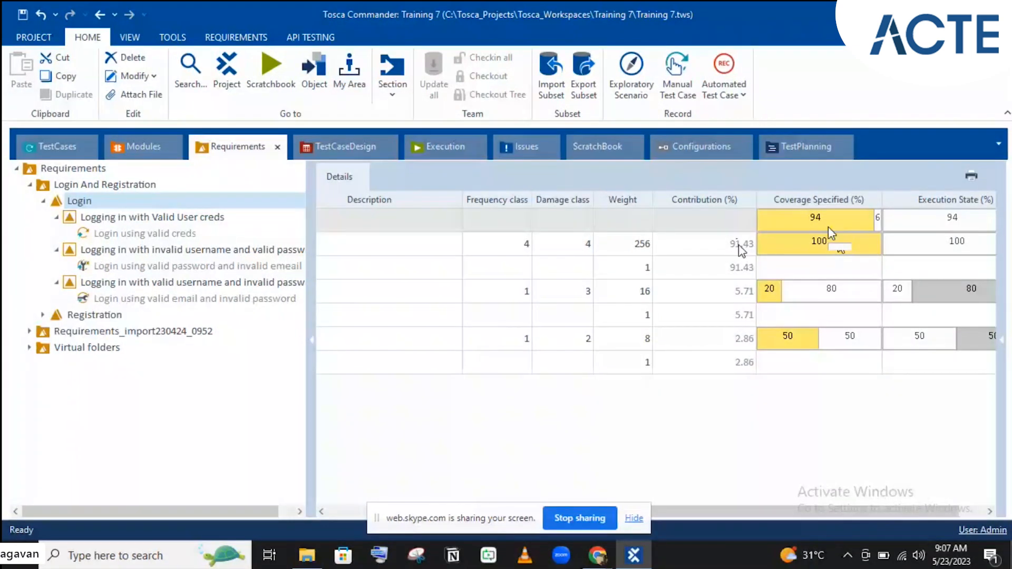
# - Inspect the Login sub-requirement rows weighted 256, 16 and 8 (91.43%, 5.71%, 2.86%)
pyautogui.moveTo(773, 251)
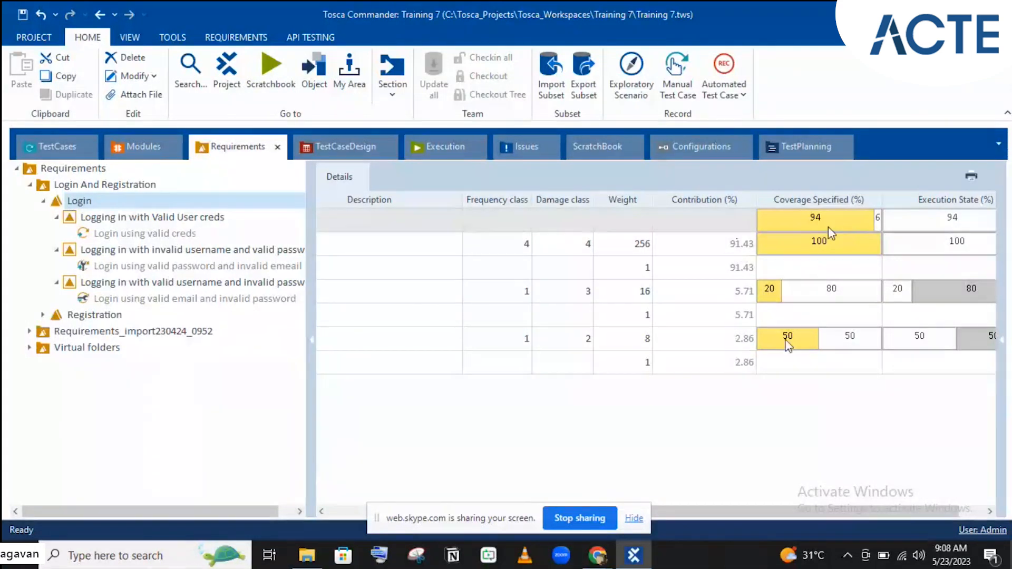
pyautogui.moveTo(800, 348)
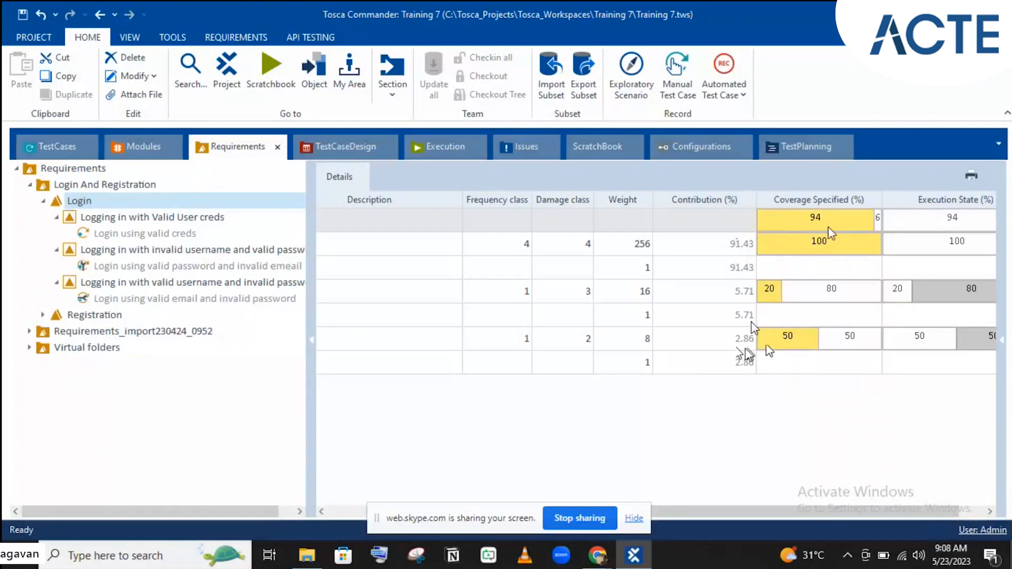
pyautogui.click(730, 268)
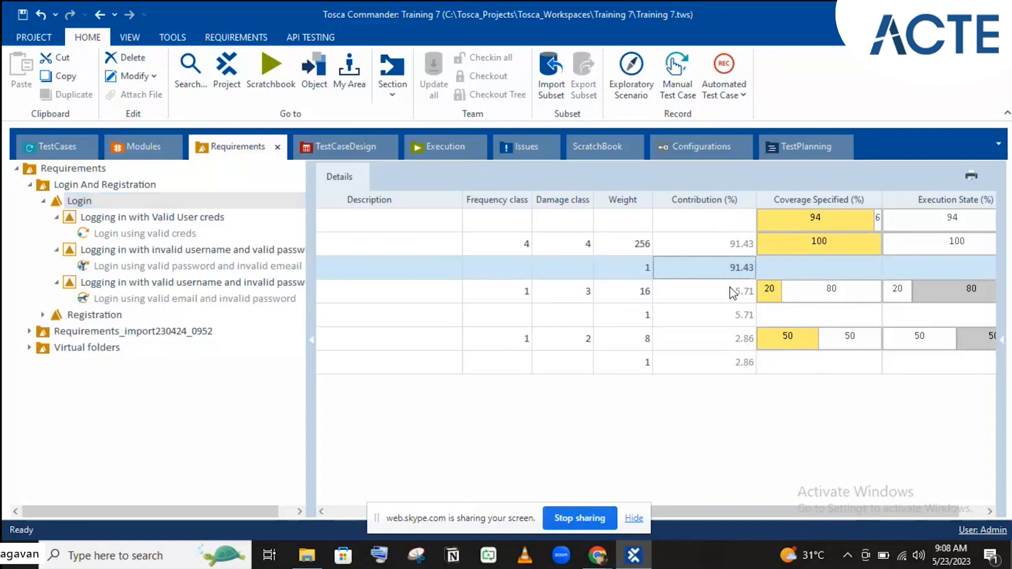
pyautogui.click(733, 293)
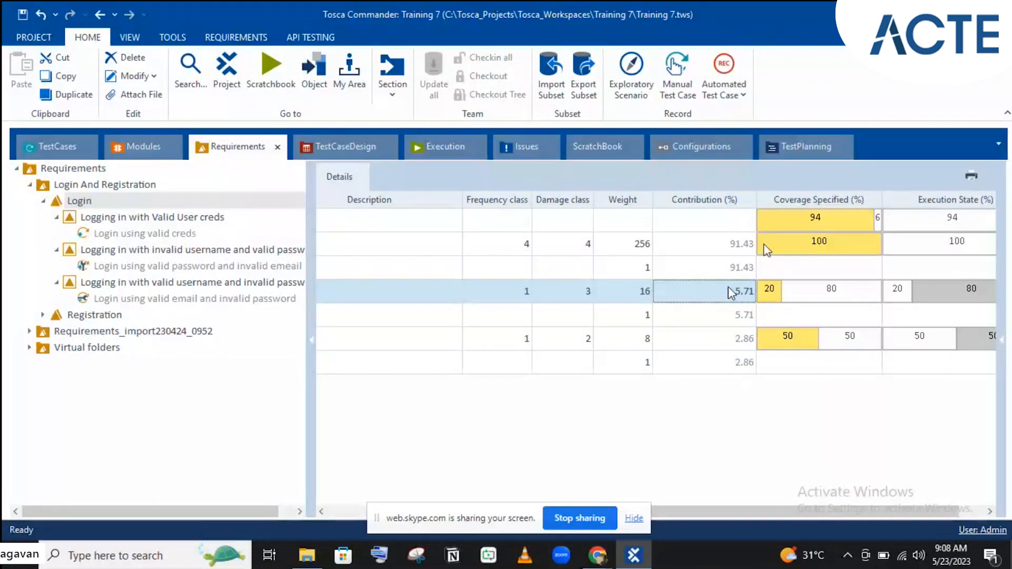
pyautogui.click(841, 224)
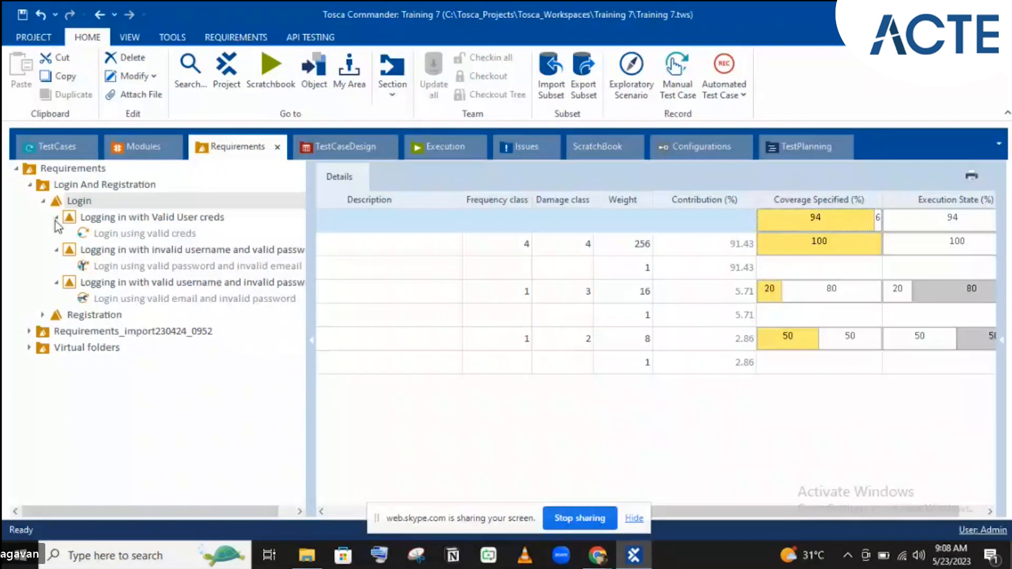
# - Collapse the Valid User creds, invalid username and invalid password requirements under Login
pyautogui.click(79, 200)
pyautogui.click(57, 217)
pyautogui.click(57, 233)
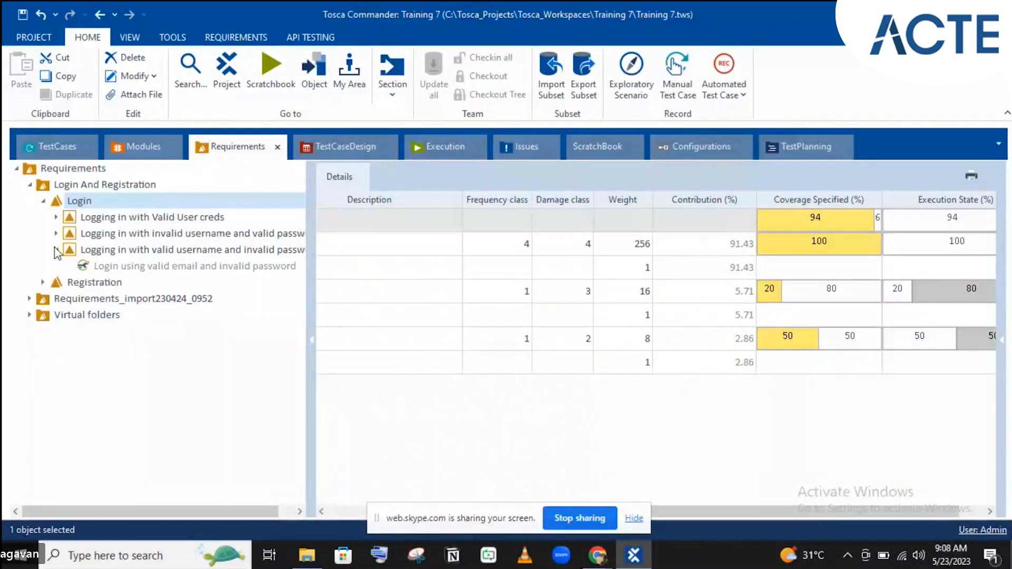
pyautogui.click(55, 250)
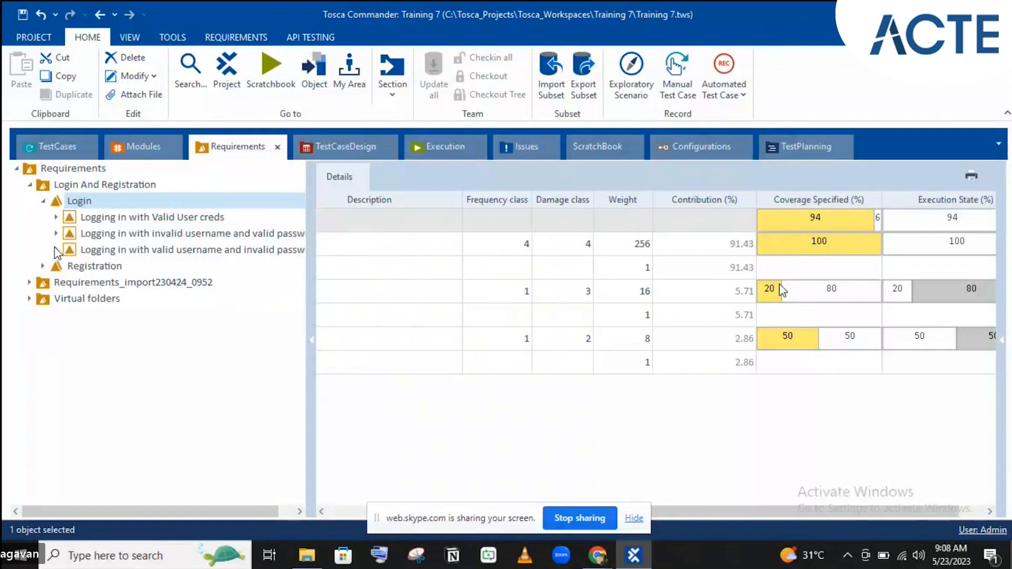
pyautogui.click(107, 215)
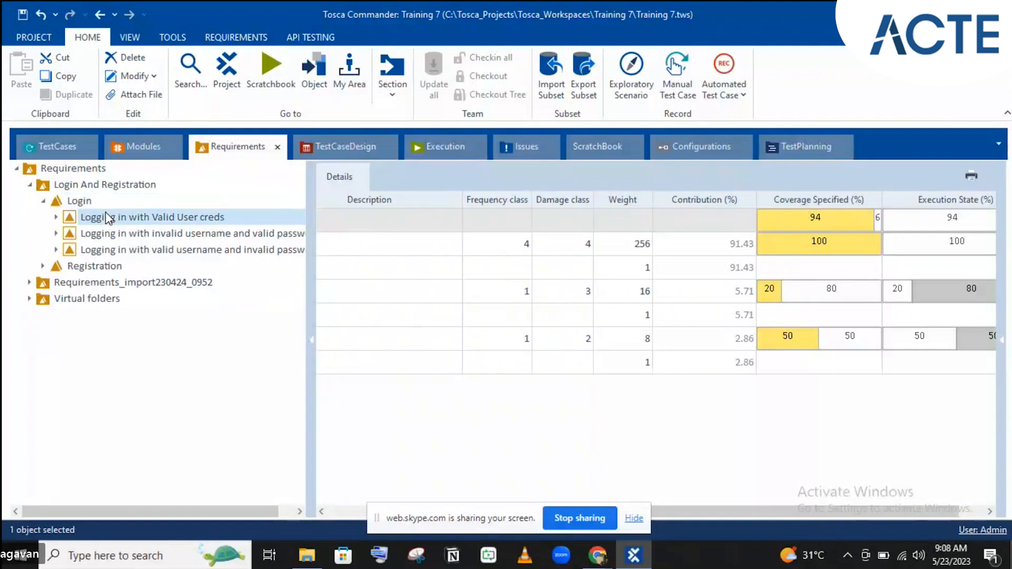
pyautogui.click(102, 202)
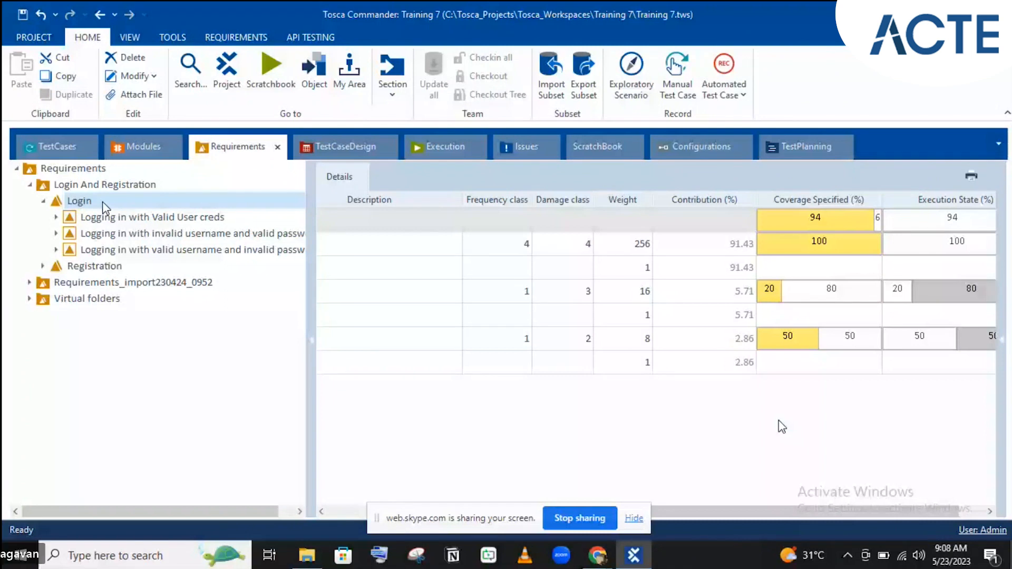
# - Show the PLANNED/IN_WORK/COMPLETED WorkState choices for the valid-password, invalid-email test case
pyautogui.click(57, 146)
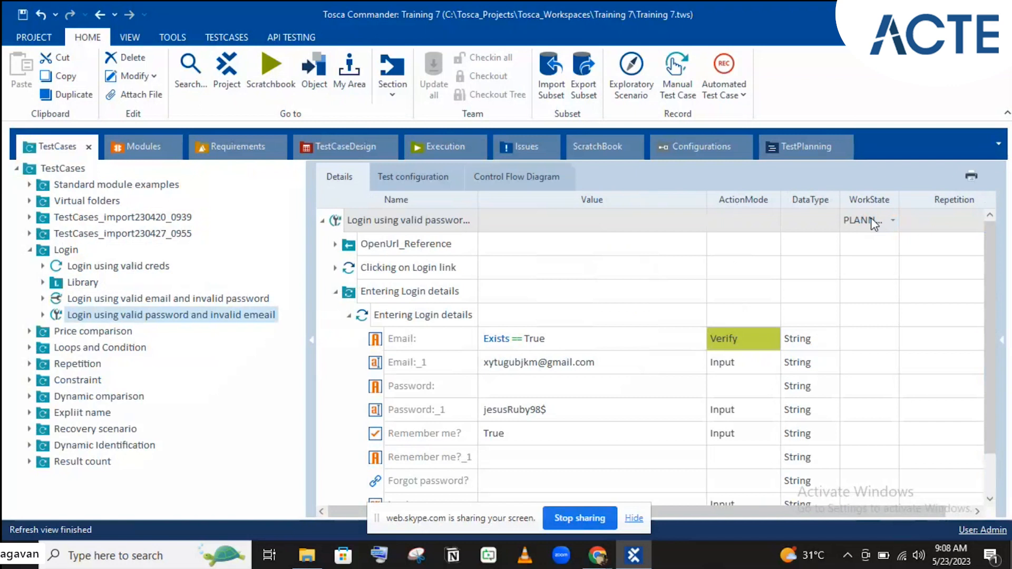
pyautogui.click(871, 224)
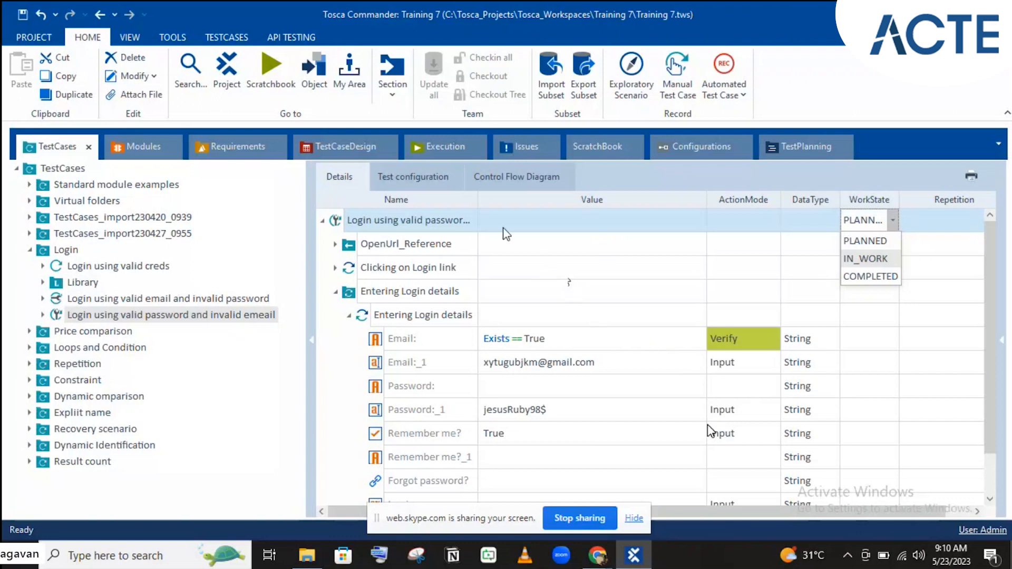
# - Dismiss the WorkState dropdown and move through Requirements to the Execution section
pyautogui.click(245, 150)
pyautogui.click(245, 150)
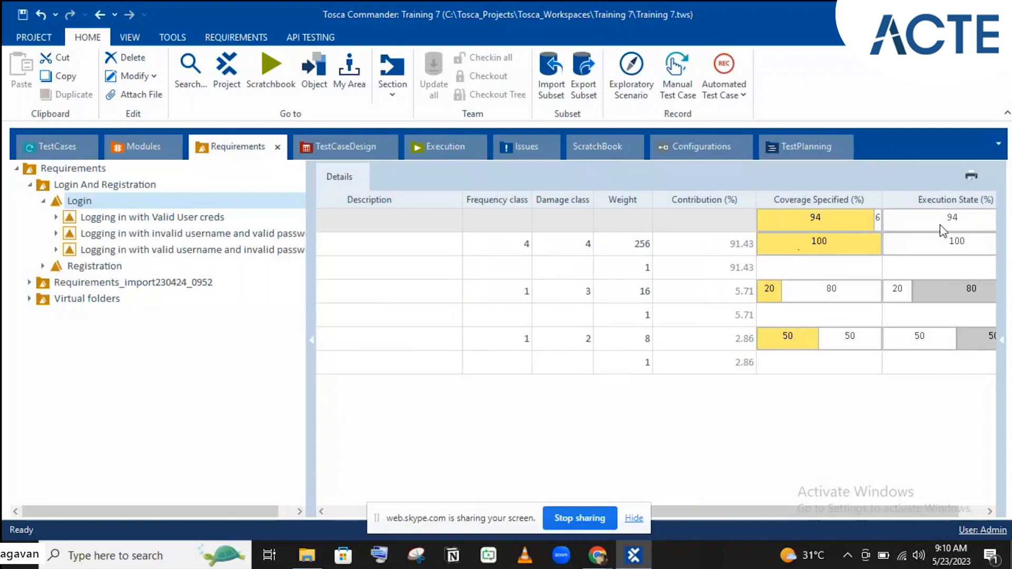
pyautogui.moveTo(941, 225)
pyautogui.click(448, 160)
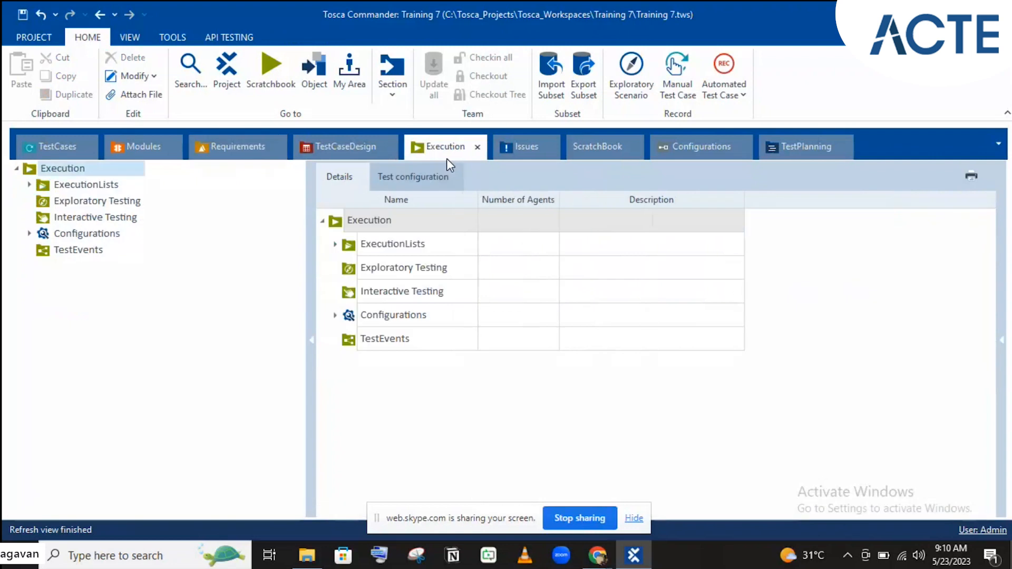
# - Drop the Login test case folder into <New ExecutionList>_3 and expand it to its three test cases
pyautogui.click(67, 152)
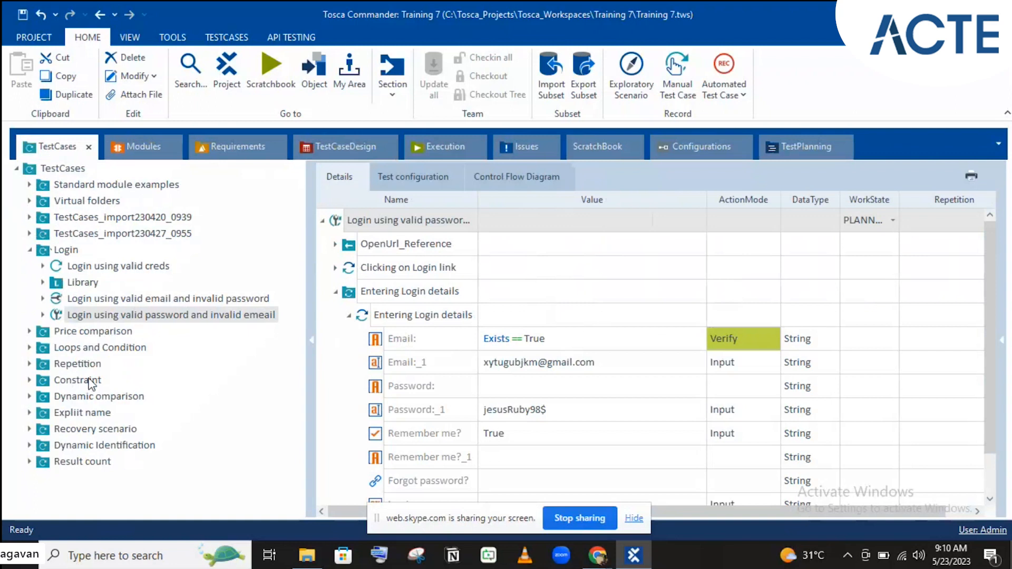
pyautogui.click(66, 250)
pyautogui.moveTo(66, 250); pyautogui.dragTo(87, 182)
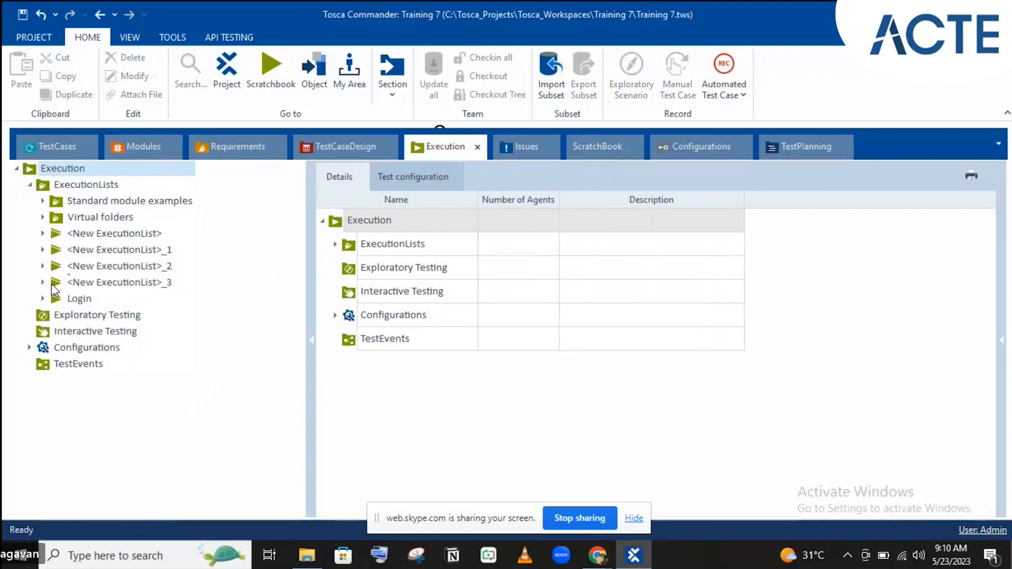
pyautogui.click(112, 267)
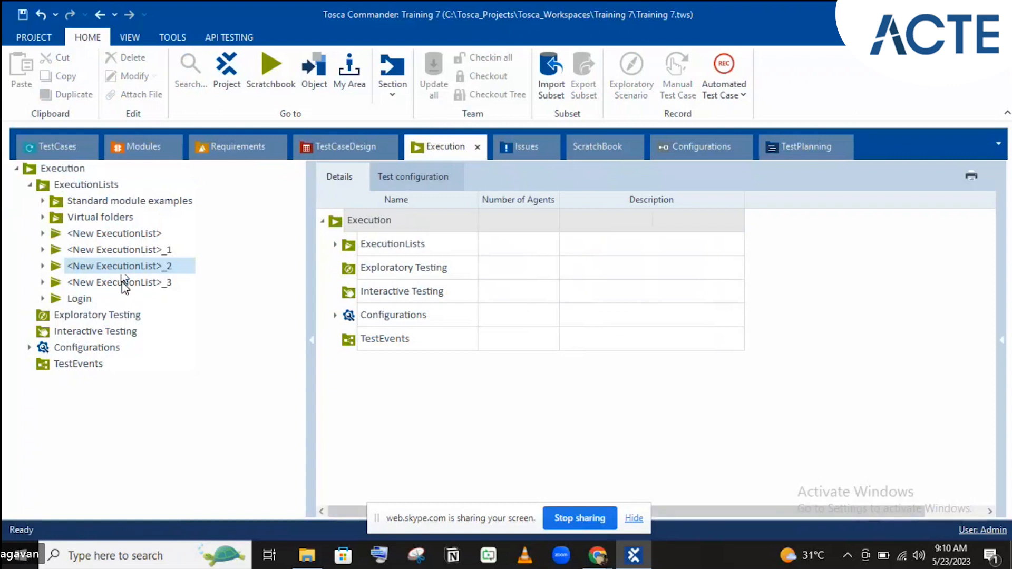
pyautogui.click(124, 284)
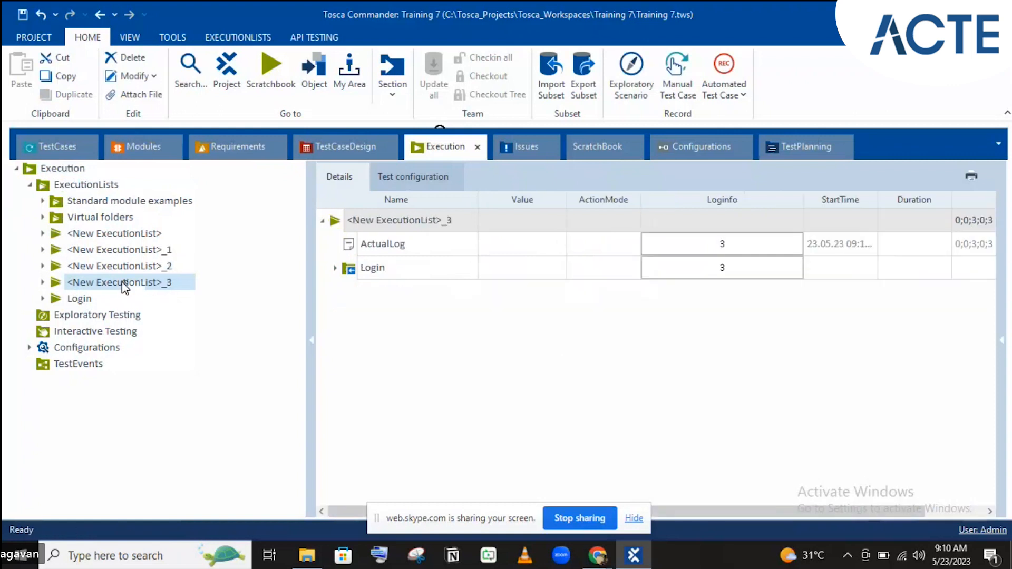
pyautogui.click(335, 269)
pyautogui.click(334, 270)
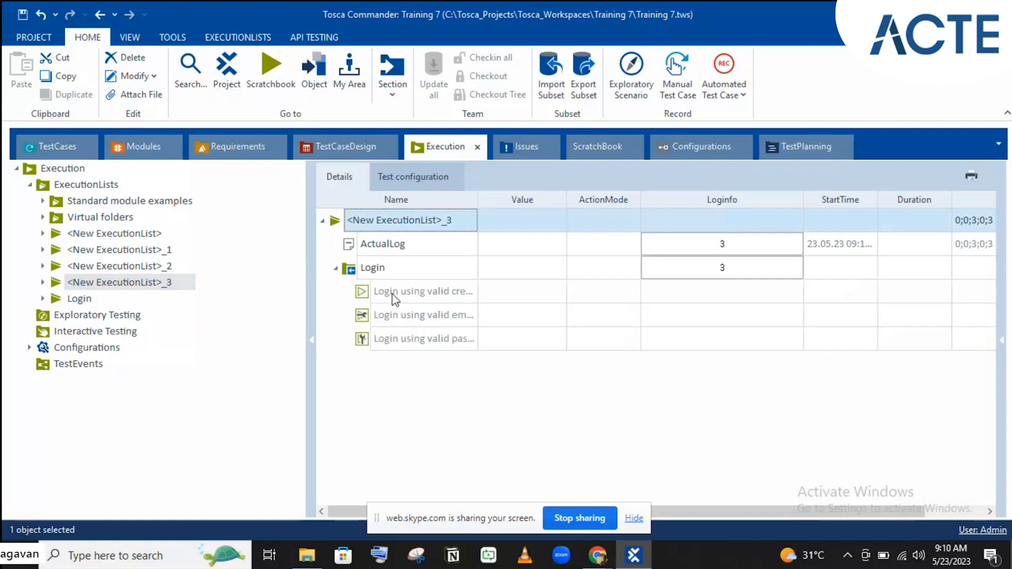
pyautogui.click(376, 220)
# - Name the execution list 'Login-Req' and drag it onto the Login requirement
pyautogui.write('Login-Re')
pyautogui.press('BackSpace')
pyautogui.write('e')
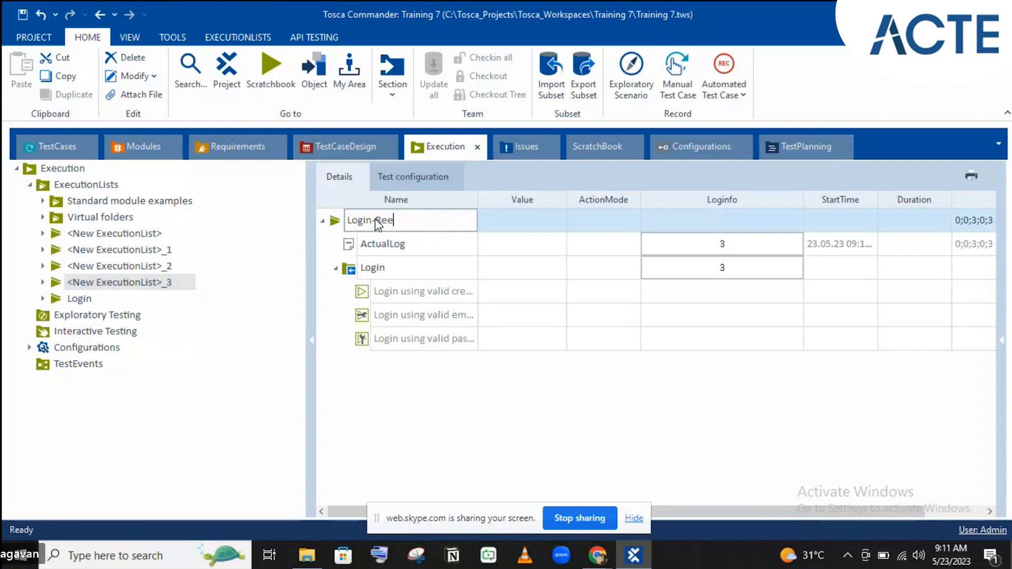
pyautogui.press('BackSpace')
pyautogui.write('q')
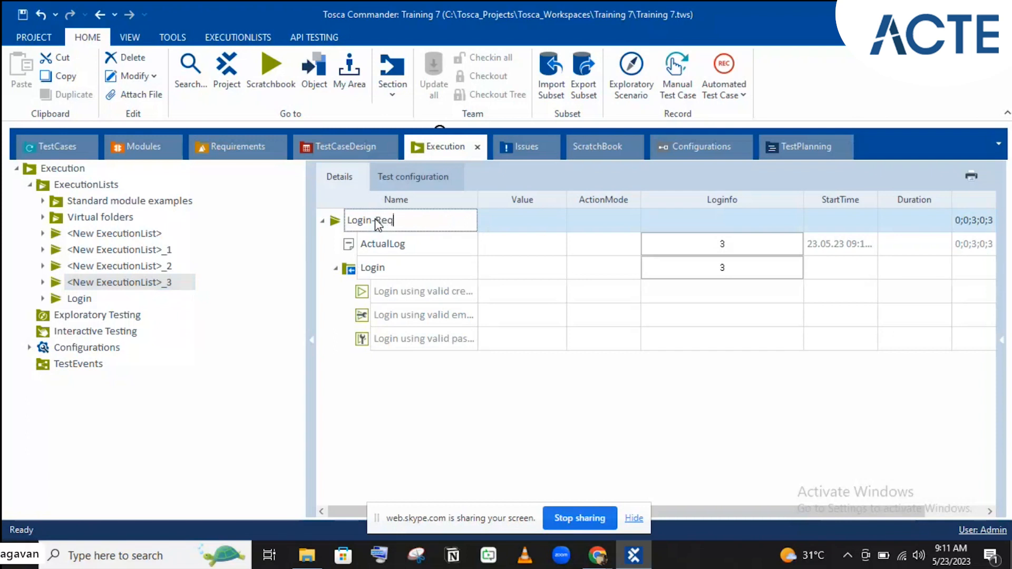
pyautogui.press('Return')
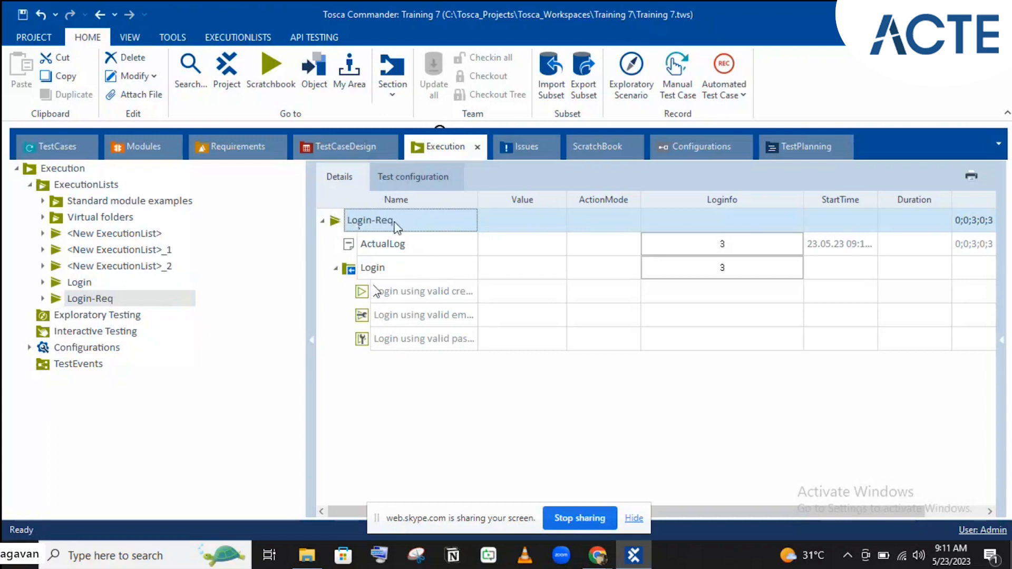
pyautogui.moveTo(404, 227); pyautogui.dragTo(112, 200)
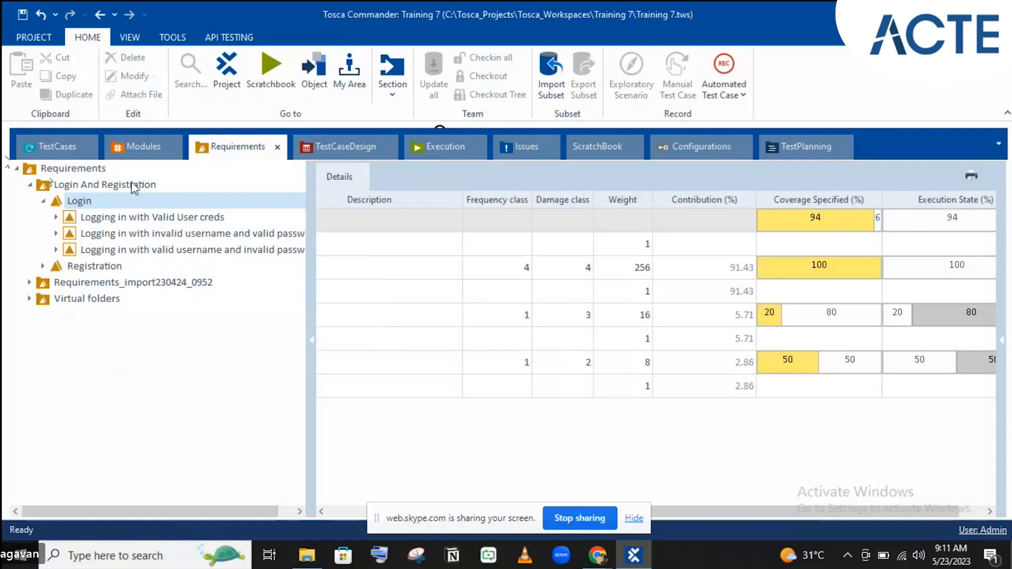
# - Review Login's coverage with Login-Req linked, then select Login-Req's valid-credentials test case in Execution
pyautogui.click(466, 143)
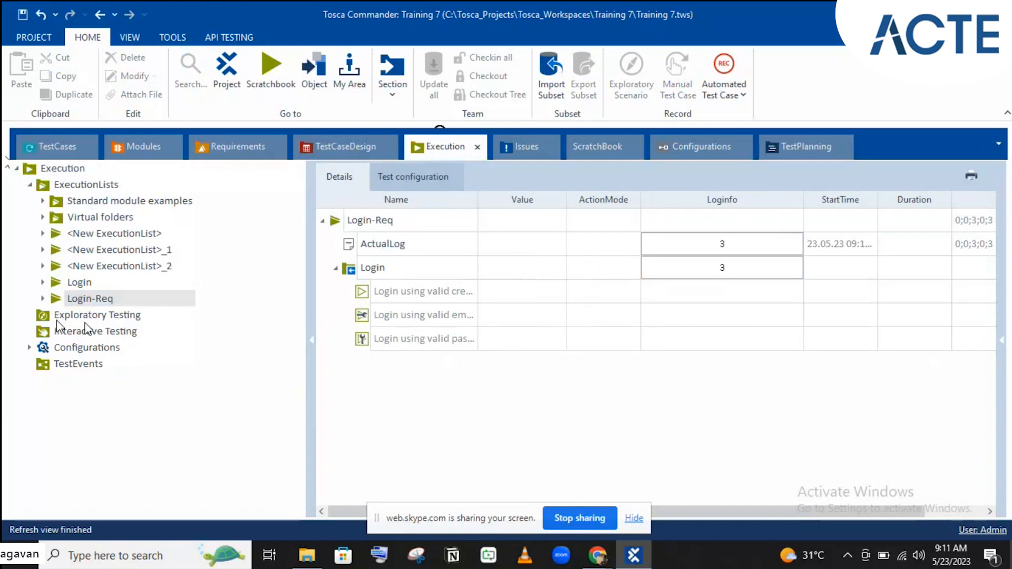
pyautogui.click(233, 156)
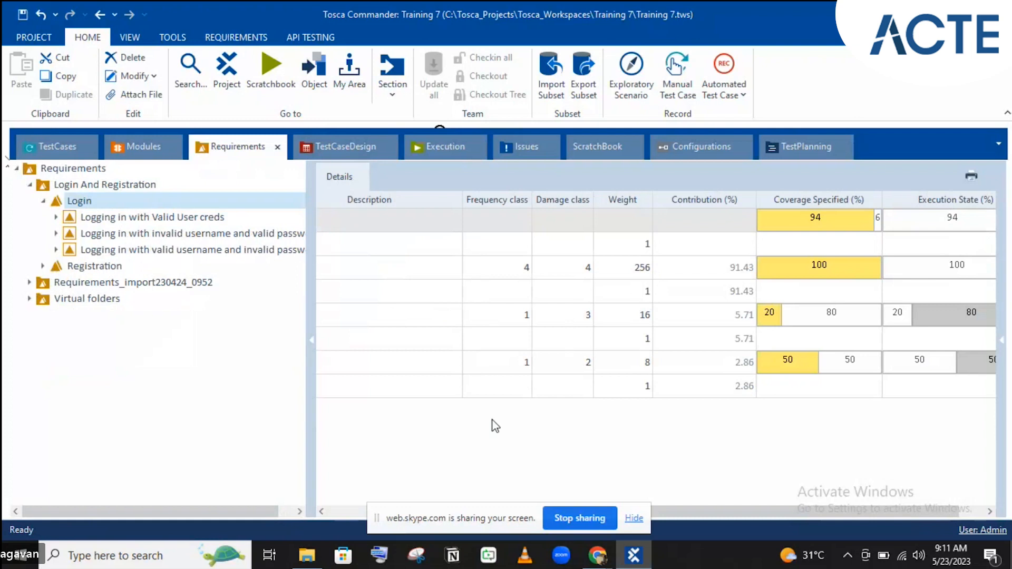
pyautogui.click(336, 514)
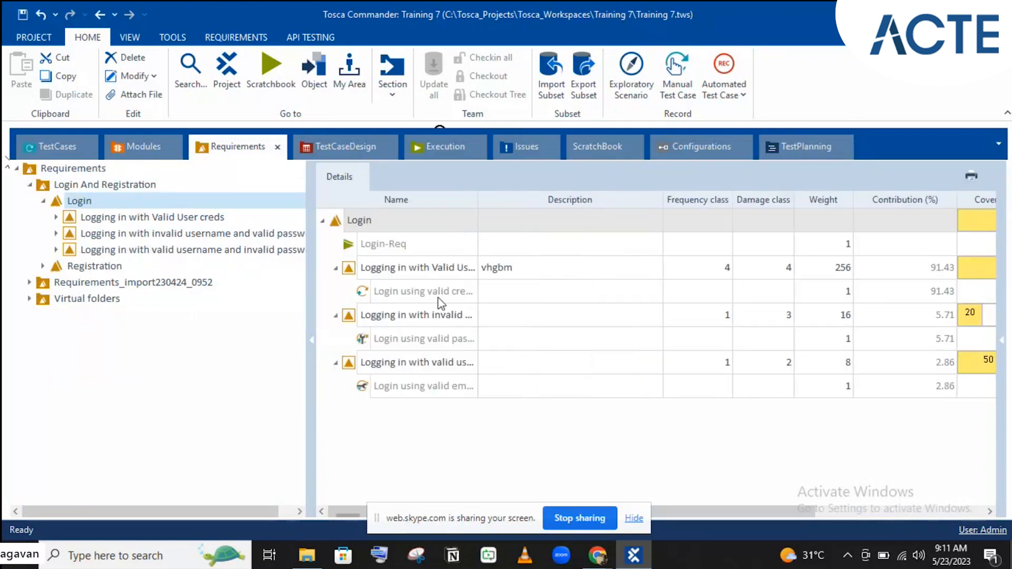
pyautogui.click(401, 220)
pyautogui.click(463, 245)
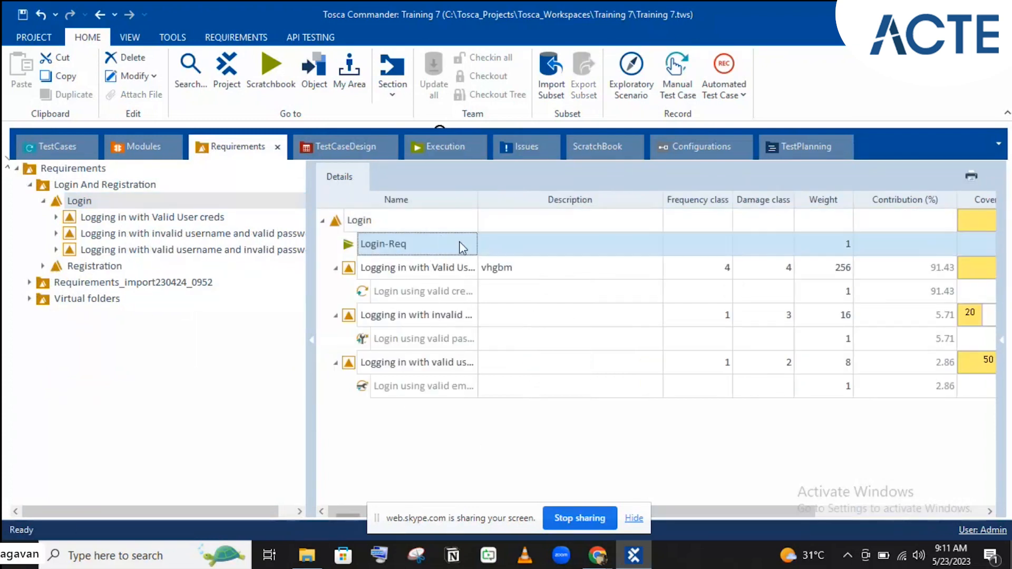
pyautogui.click(335, 268)
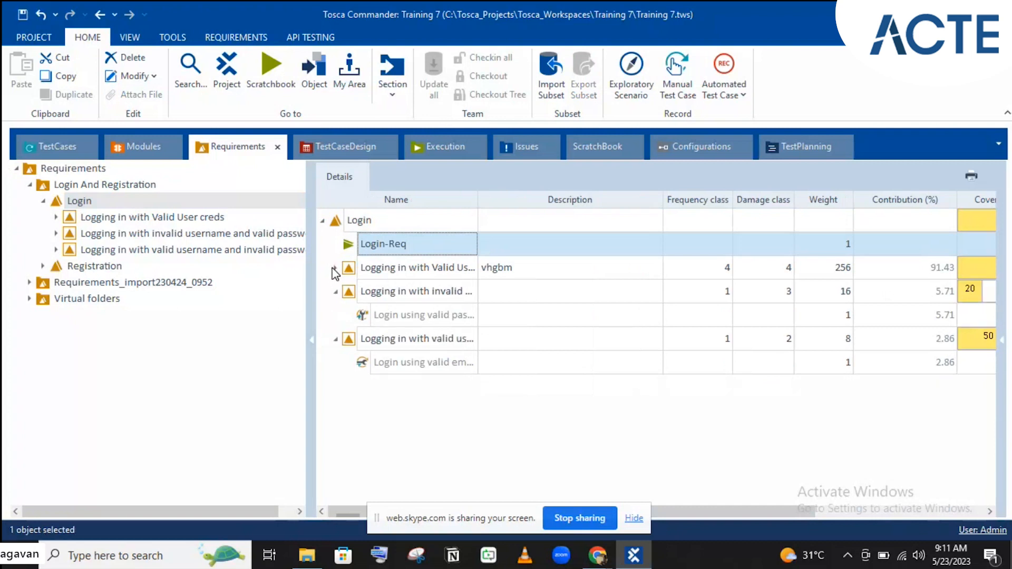
pyautogui.moveTo(718, 509); pyautogui.dragTo(930, 500)
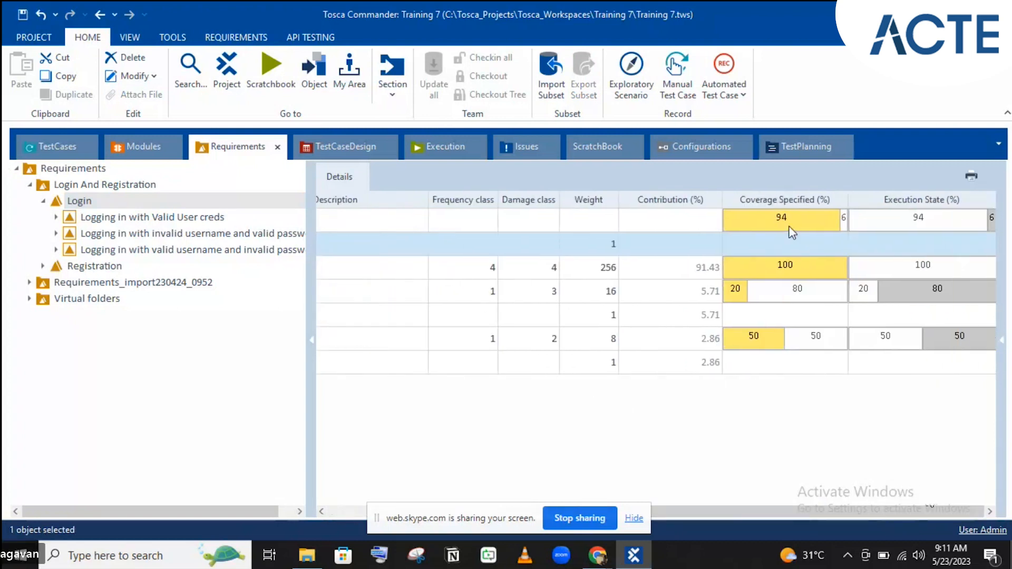
pyautogui.click(445, 150)
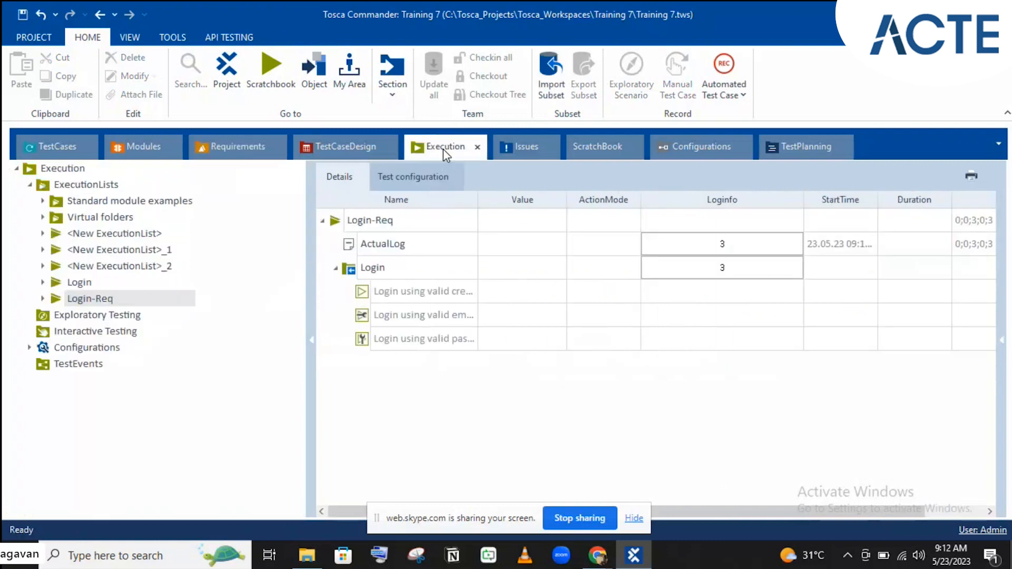
pyautogui.click(435, 297)
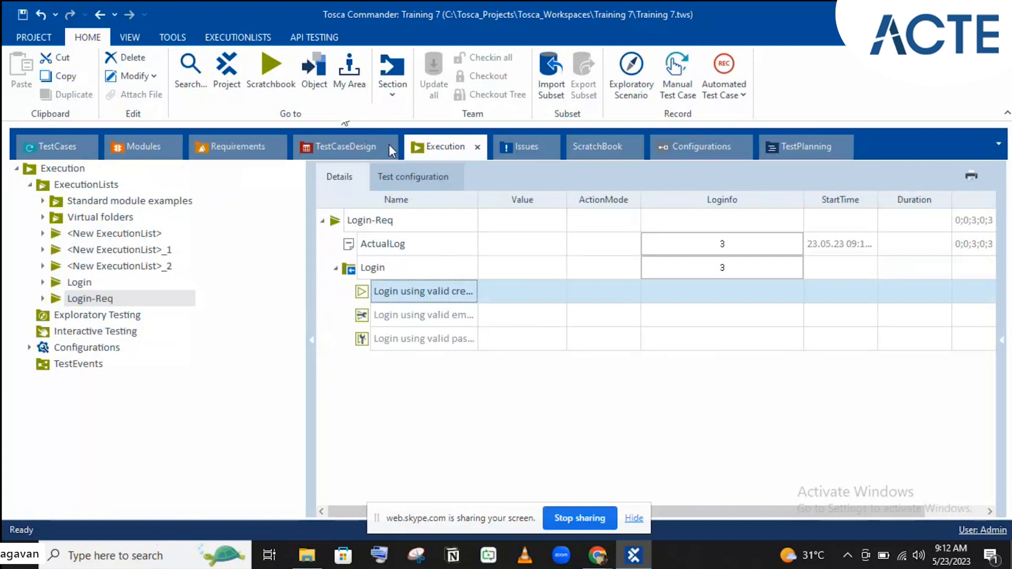
# - Set the valid-credentials login test case's result to Passed
pyautogui.rightClick(413, 288)
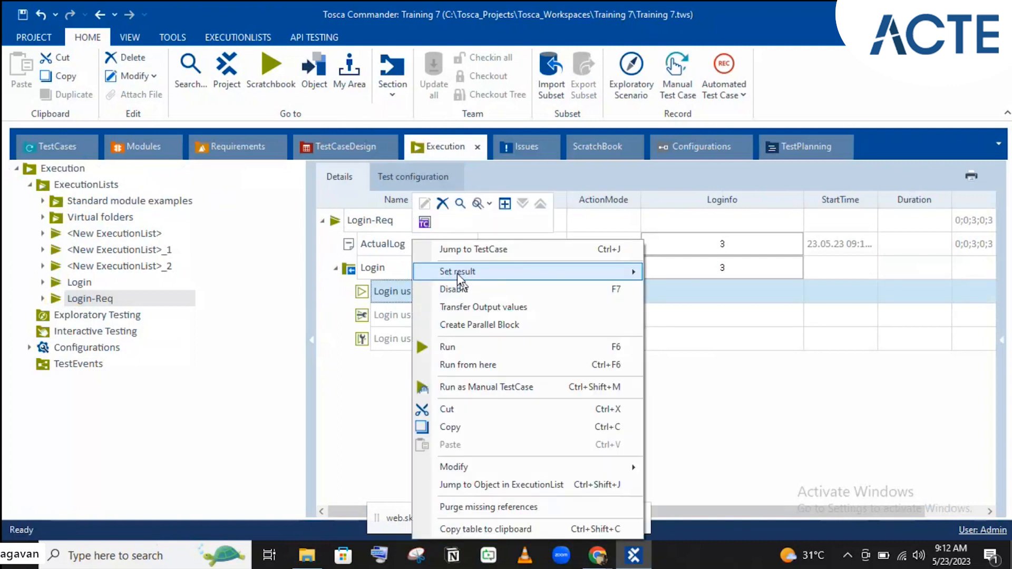
pyautogui.moveTo(457, 274)
pyautogui.click(661, 273)
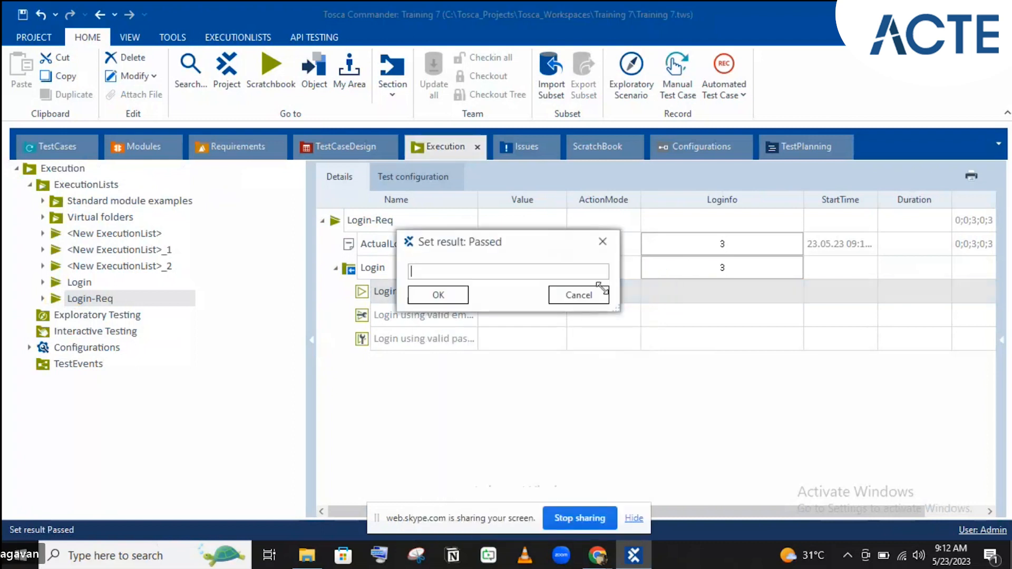
pyautogui.click(454, 304)
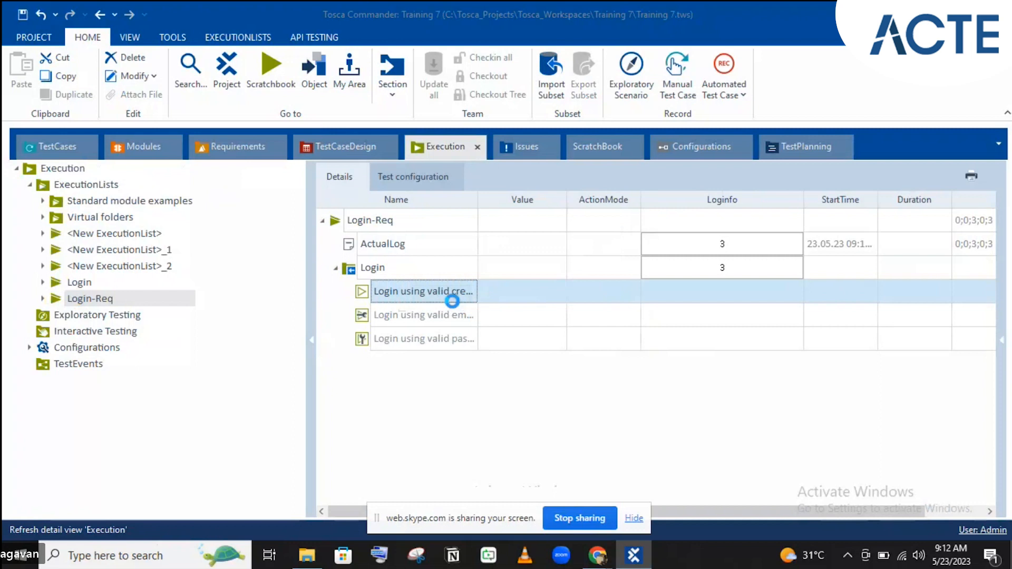
# - Set the valid-email, invalid-password test case's result to Failed
pyautogui.click(423, 320)
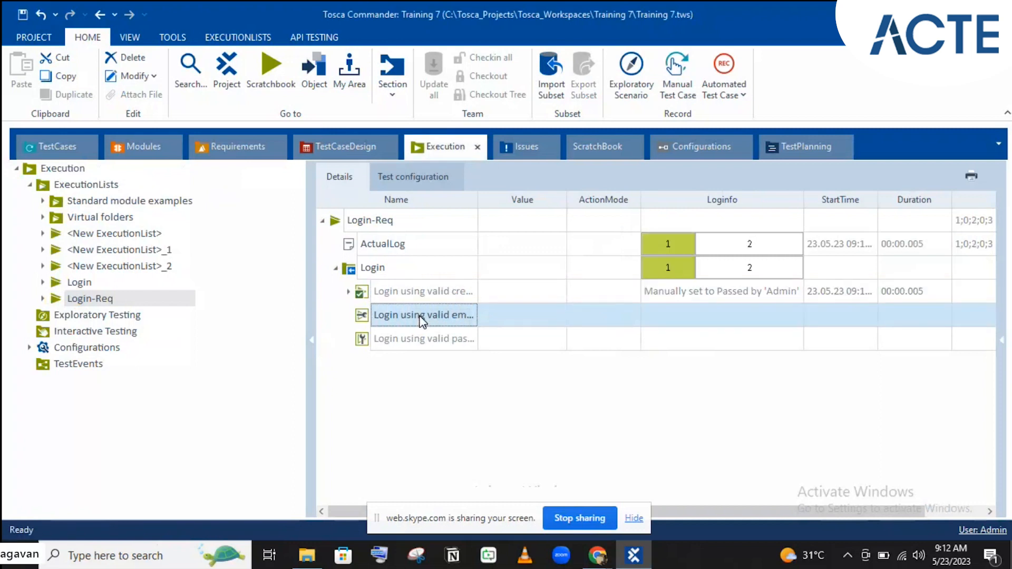
pyautogui.rightClick(423, 320)
pyautogui.moveTo(543, 274)
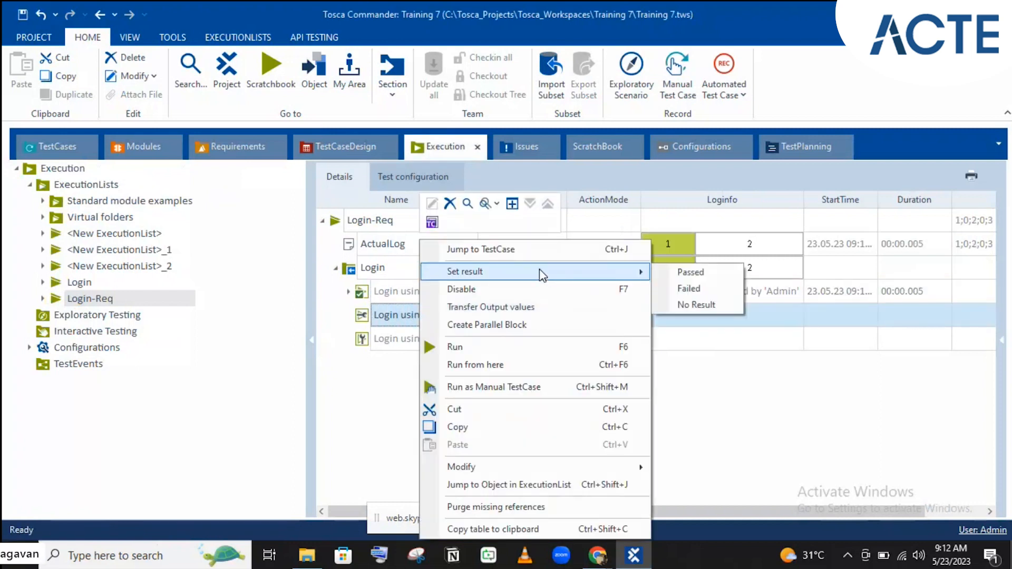
pyautogui.click(715, 290)
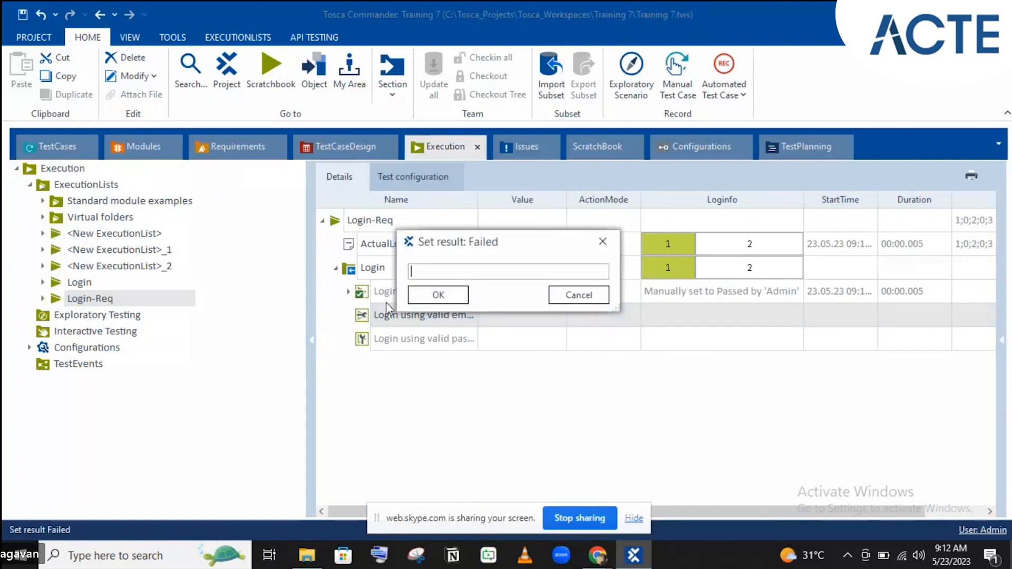
pyautogui.click(417, 296)
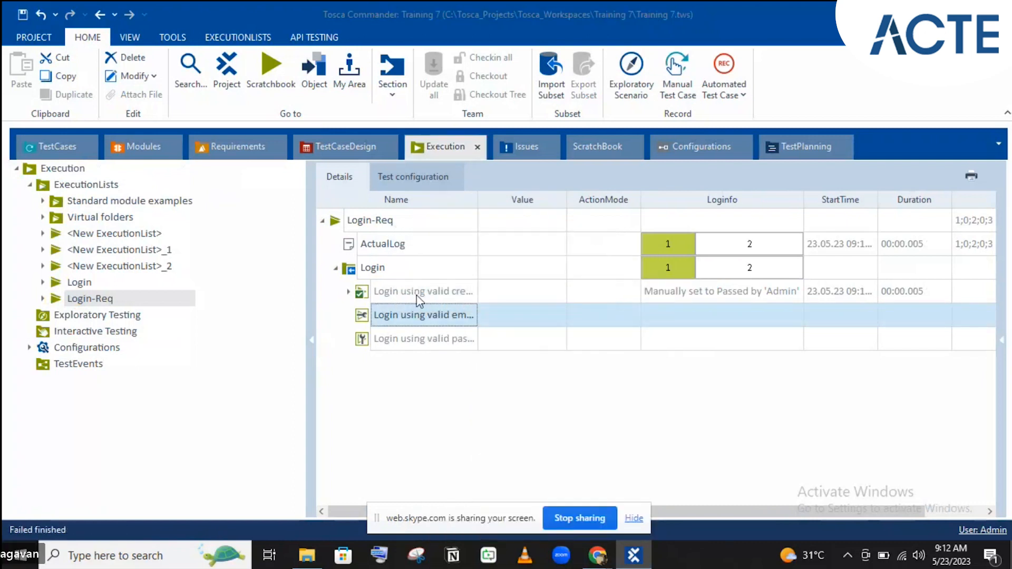
pyautogui.click(253, 142)
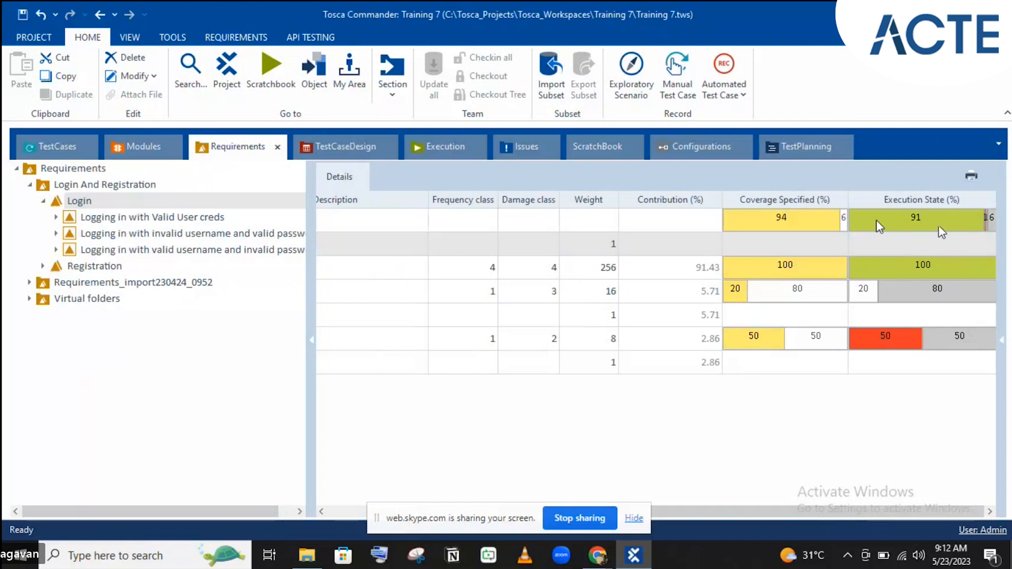
# - Inspect the Valid User creds and weight-8 requirement rows, then return to TestCases
pyautogui.click(896, 269)
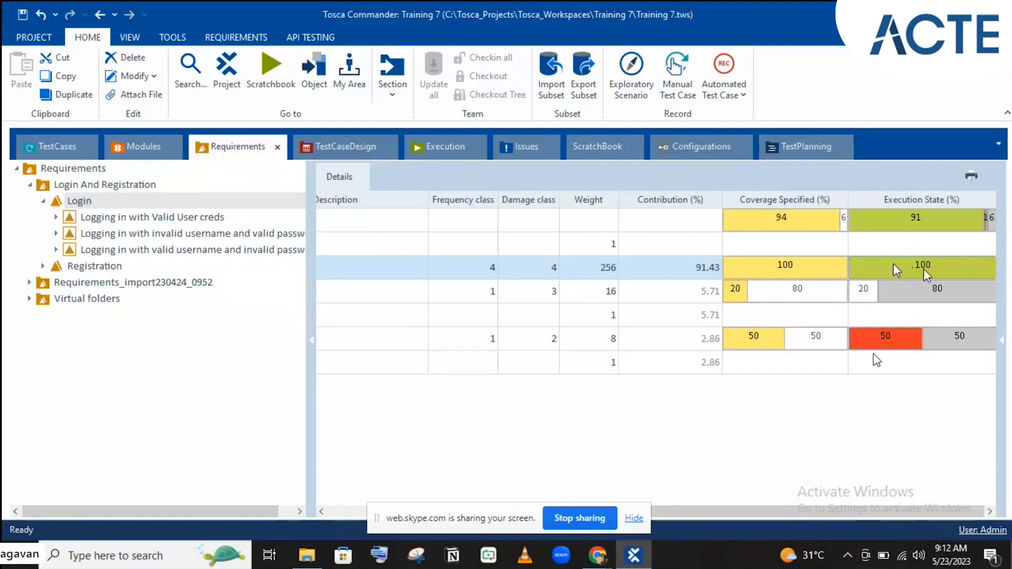
pyautogui.click(876, 340)
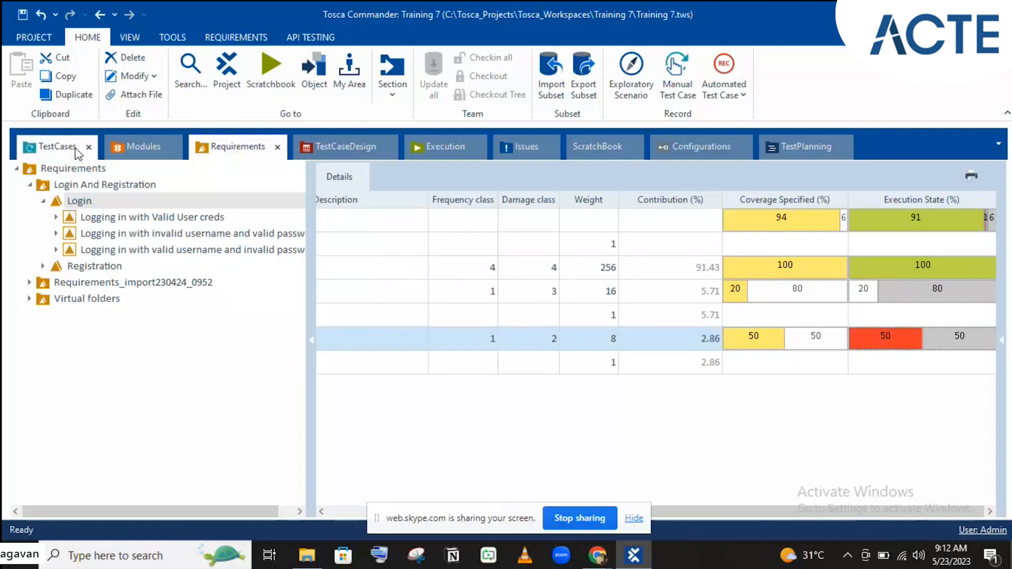
pyautogui.click(38, 150)
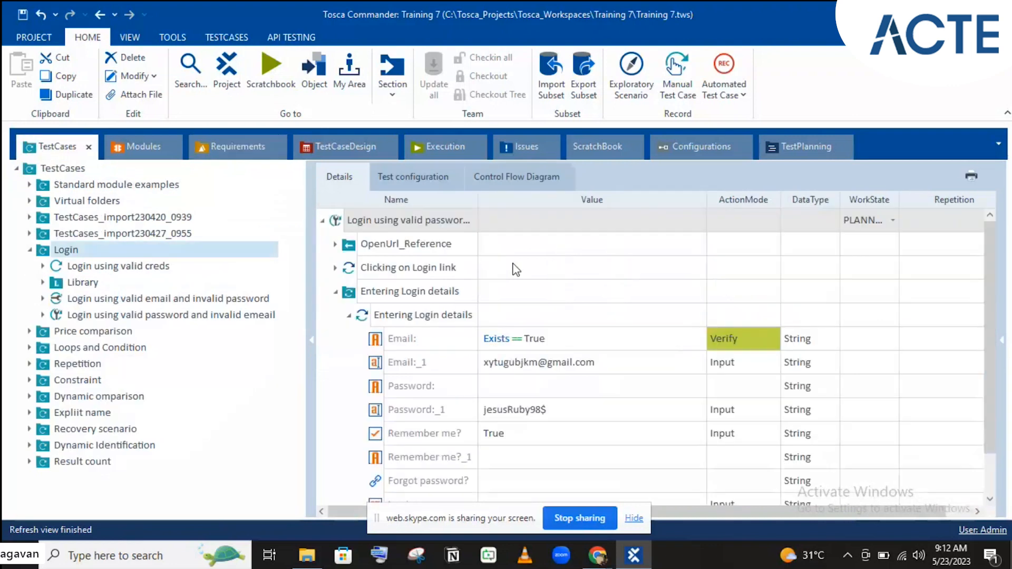
# - Set the valid email, invalid password test case's WorkState to COMPLETED
pyautogui.click(117, 300)
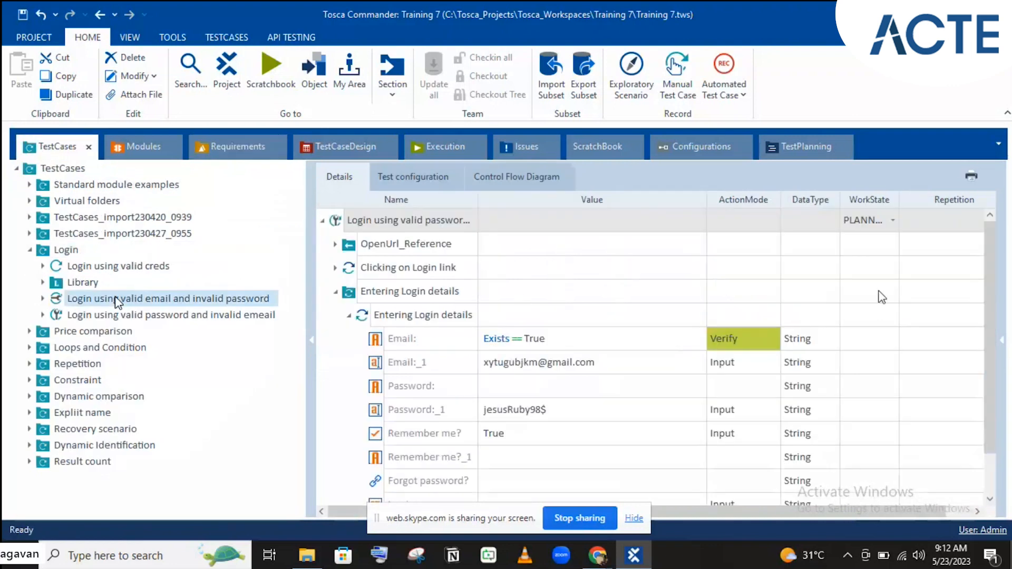
pyautogui.click(865, 234)
pyautogui.click(861, 232)
pyautogui.click(862, 221)
pyautogui.click(869, 278)
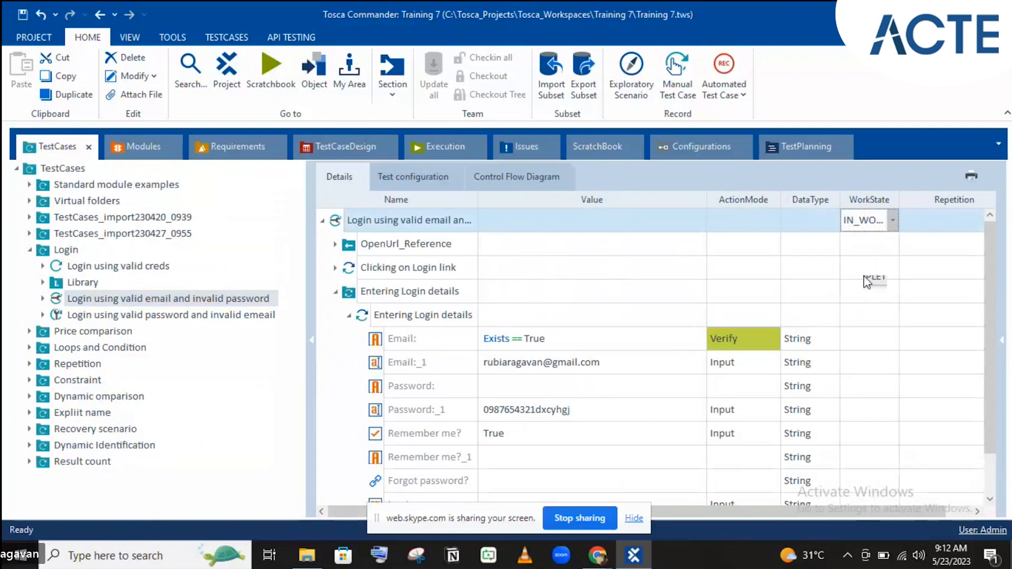
# - Set the valid password, invalid email test case's WorkState to COMPLETED
pyautogui.click(197, 319)
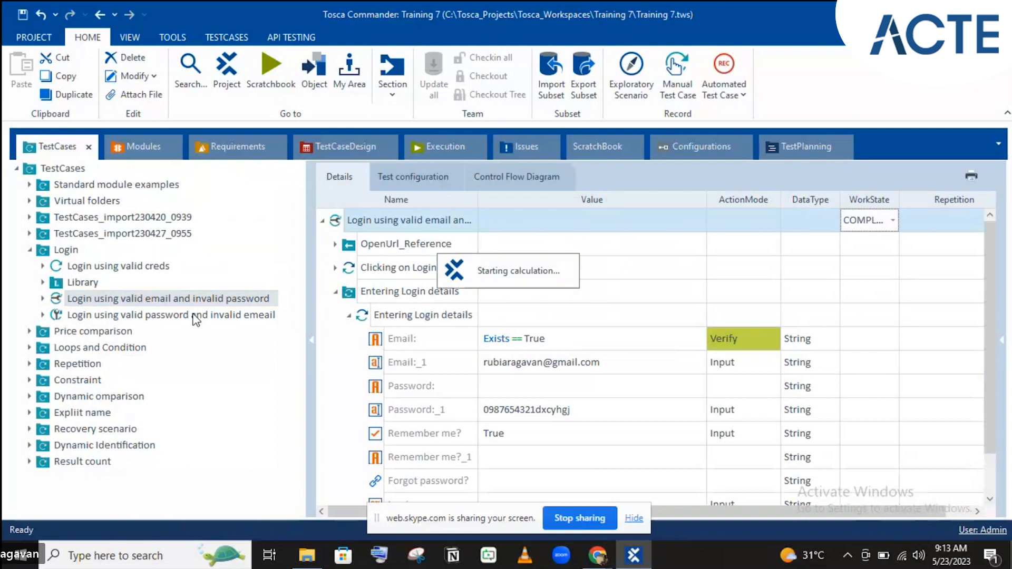
pyautogui.click(869, 220)
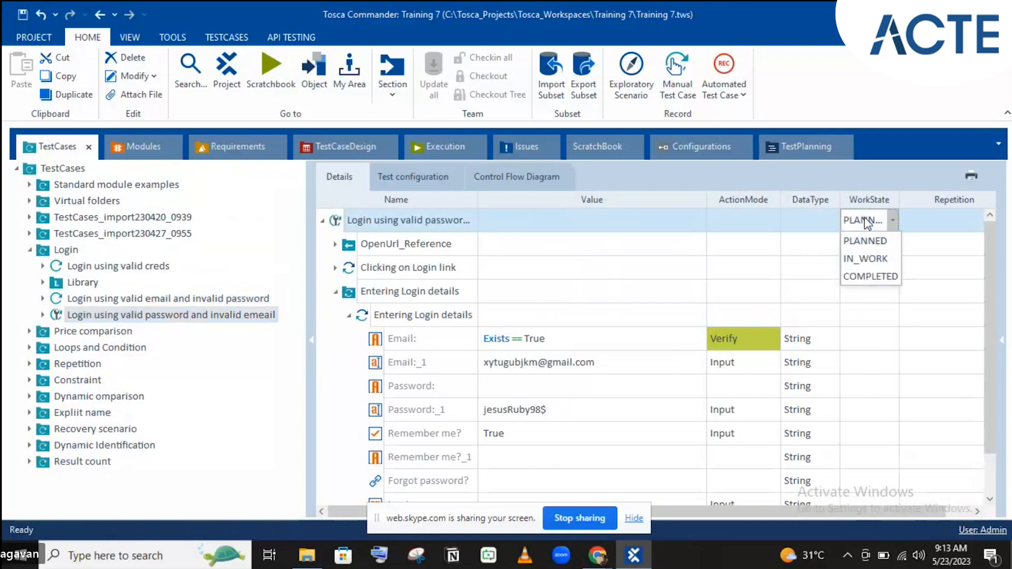
pyautogui.click(868, 277)
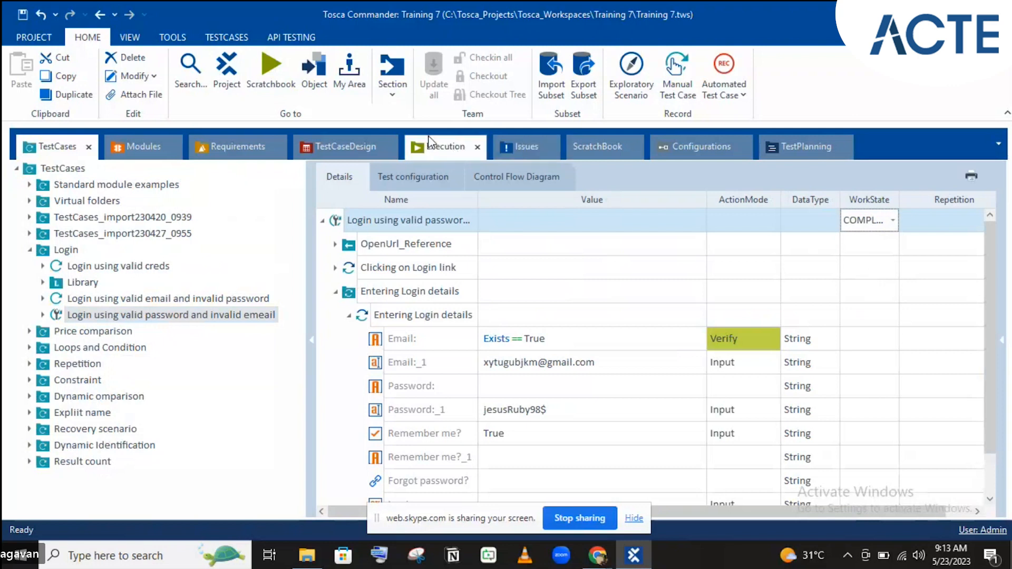
pyautogui.click(257, 146)
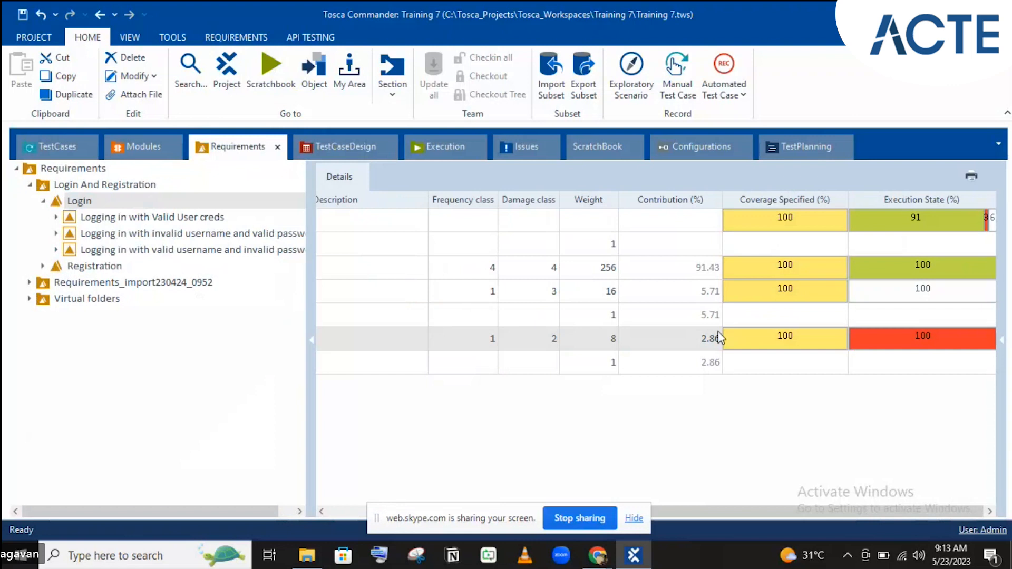
# - Check Login's 100% coverage and 91% execution state, then expand Login's linked test cases
pyautogui.click(897, 264)
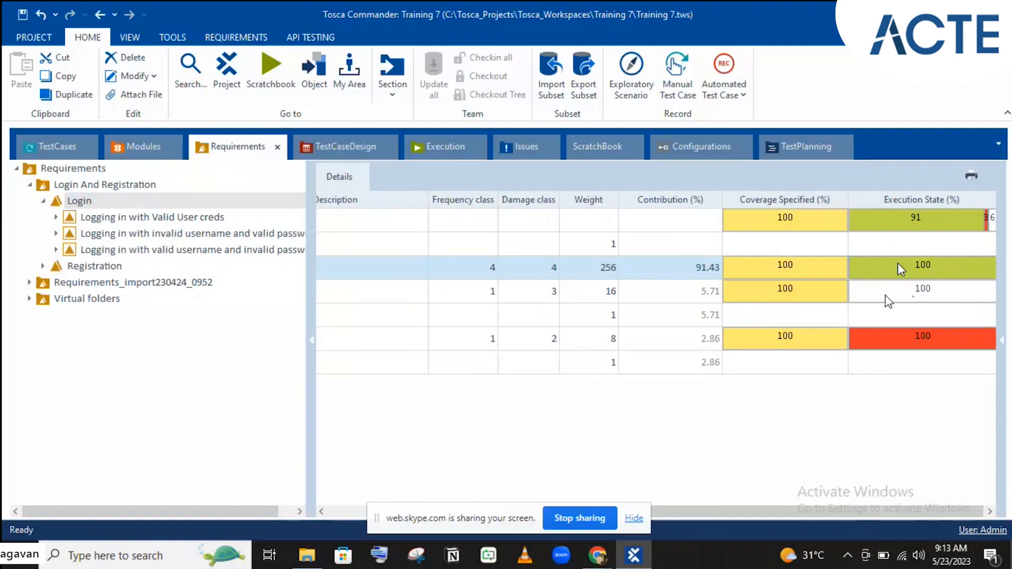
pyautogui.moveTo(889, 301)
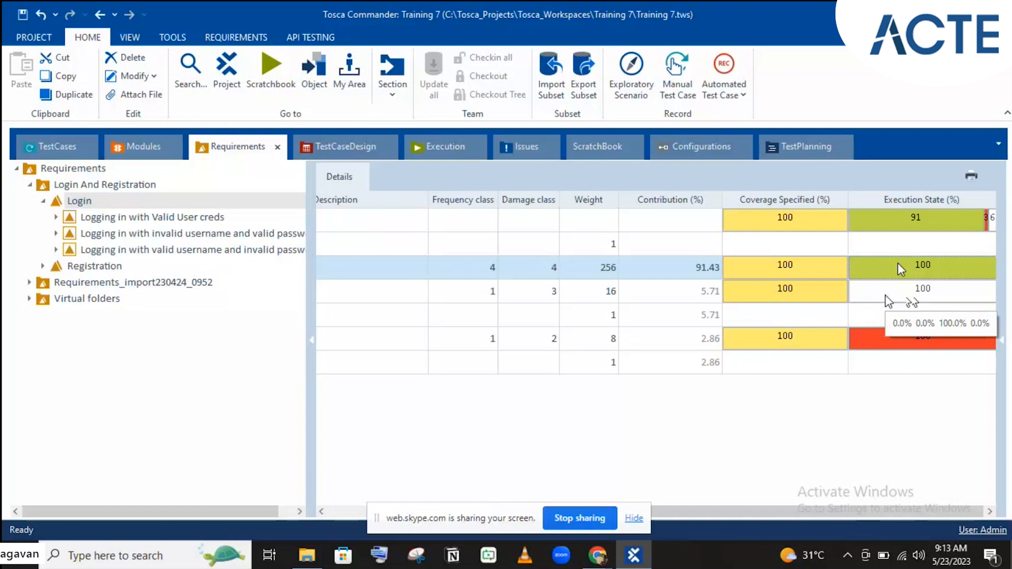
pyautogui.click(882, 343)
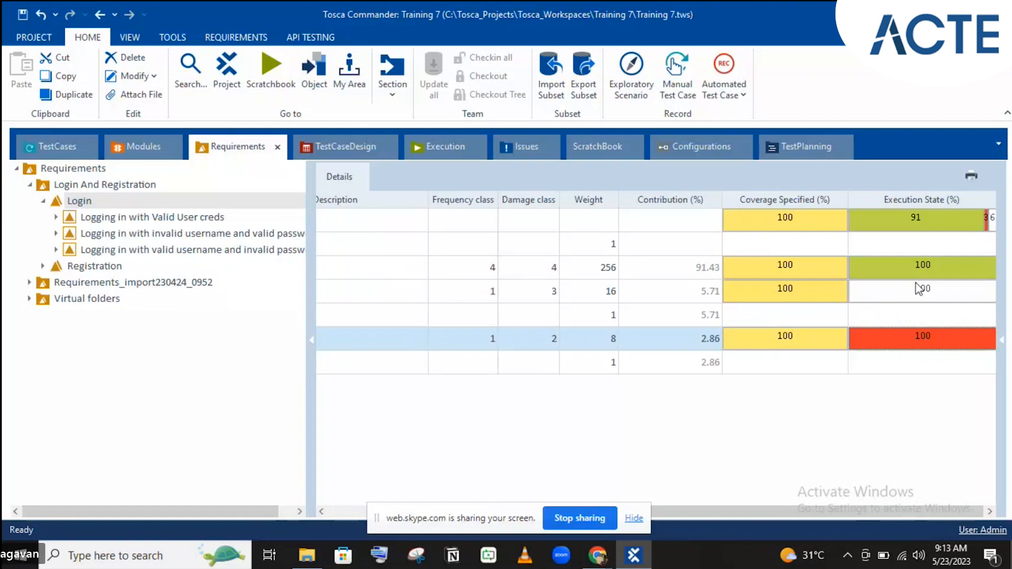
pyautogui.click(919, 214)
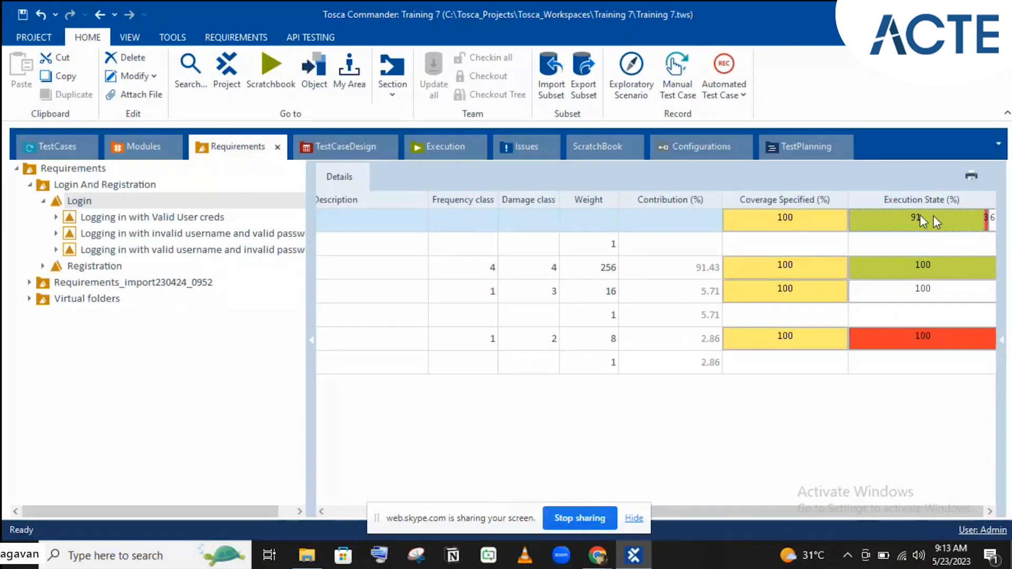
pyautogui.moveTo(918, 218)
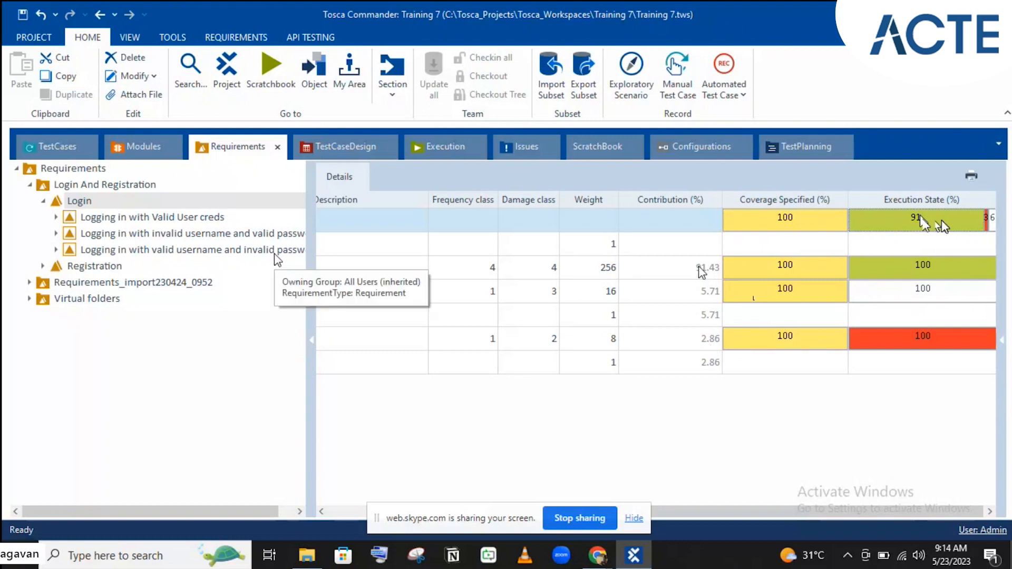
pyautogui.click(84, 203)
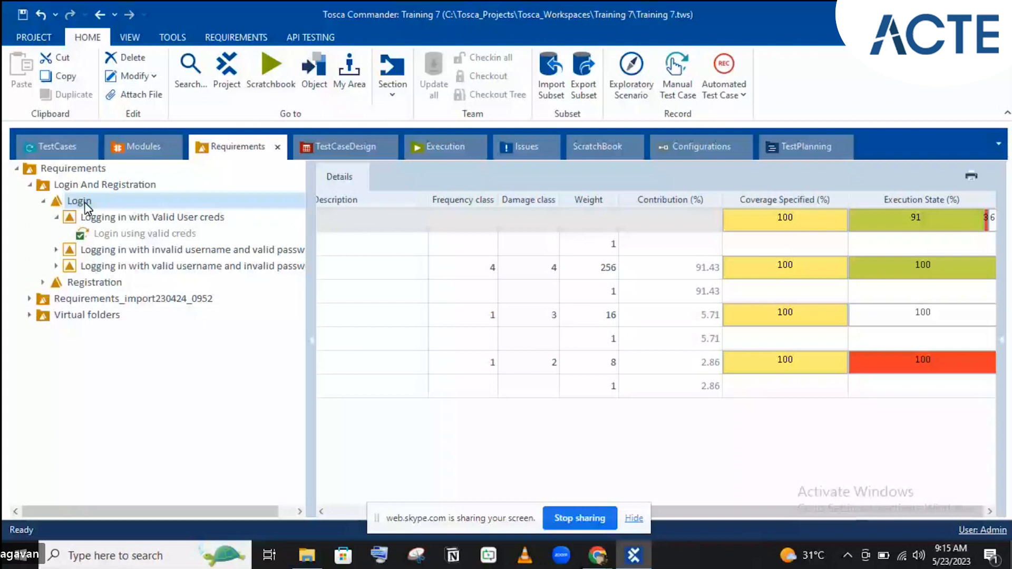
# - Collapse 'Logging in with Valid User creds' and reselect the Login requirement to see all sub-requirements
pyautogui.doubleClick(151, 217)
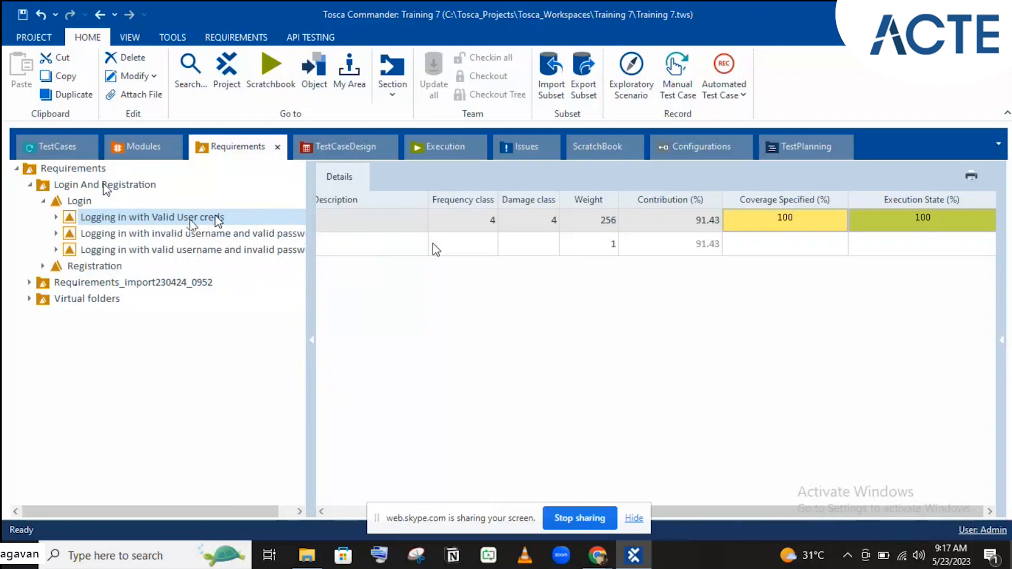
pyautogui.click(73, 200)
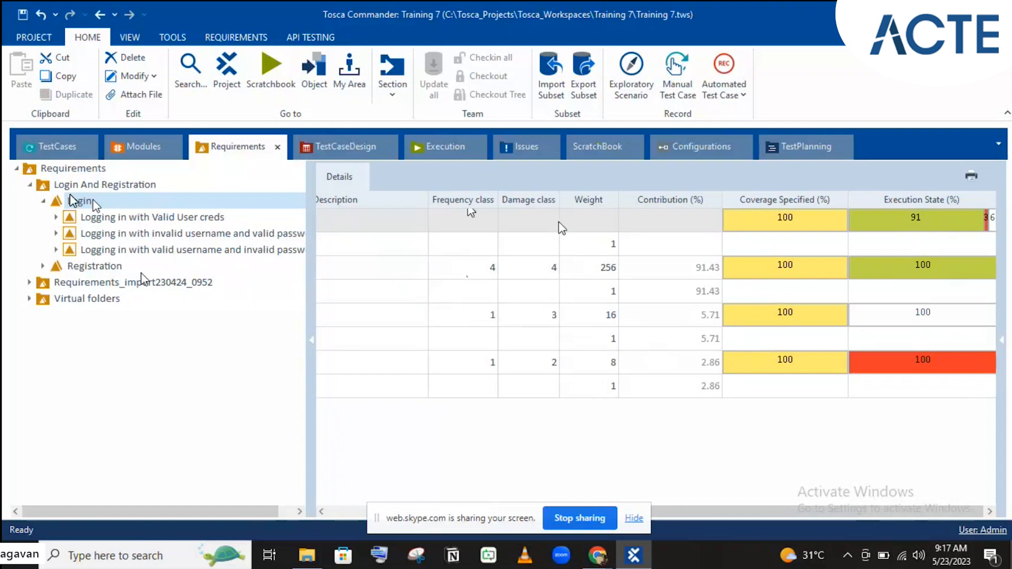
# - Select the top Details row and scroll the grid fully left to show Name and Description
pyautogui.click(526, 200)
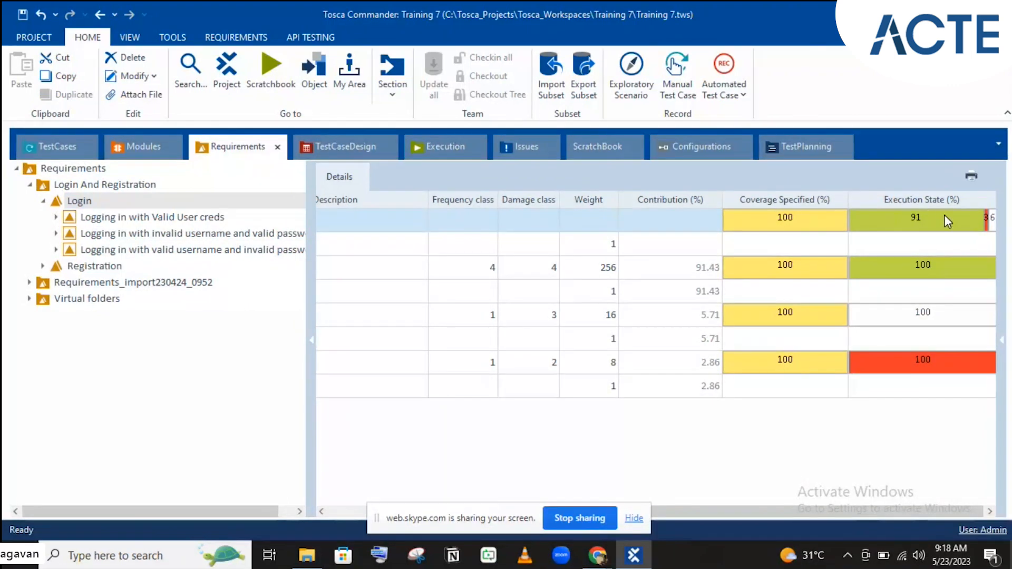
pyautogui.moveTo(945, 216)
pyautogui.click(340, 512)
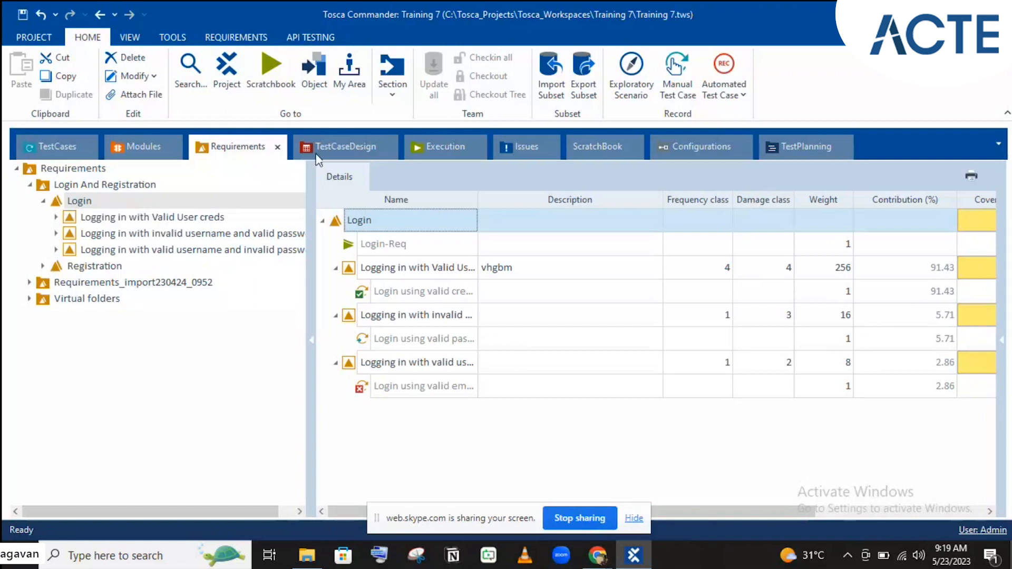
# - Switch to the TestCaseDesign section
pyautogui.click(345, 148)
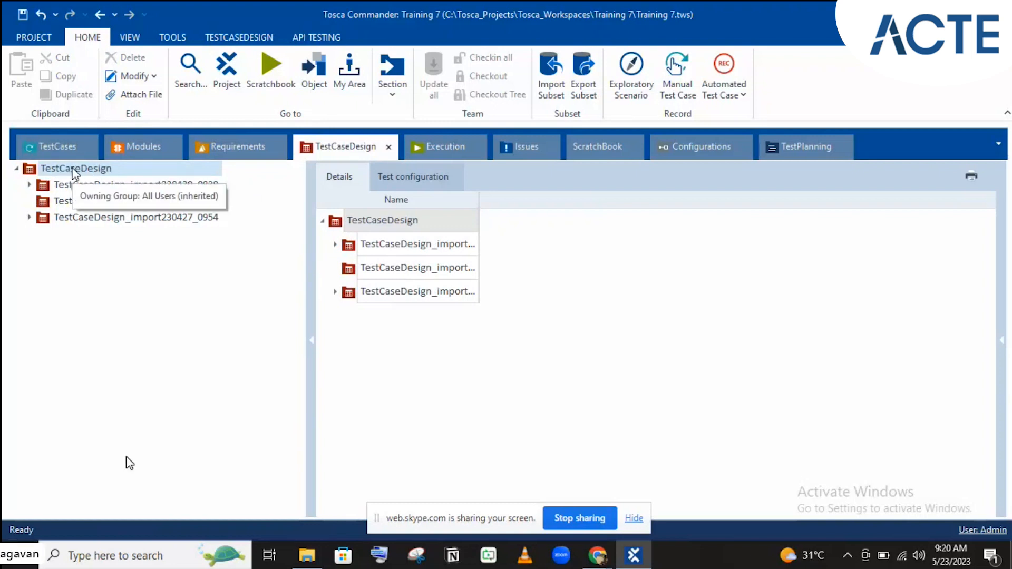
# - Create a folder named 'DemoWebShop' under the TestCaseDesign root
pyautogui.rightClick(75, 174)
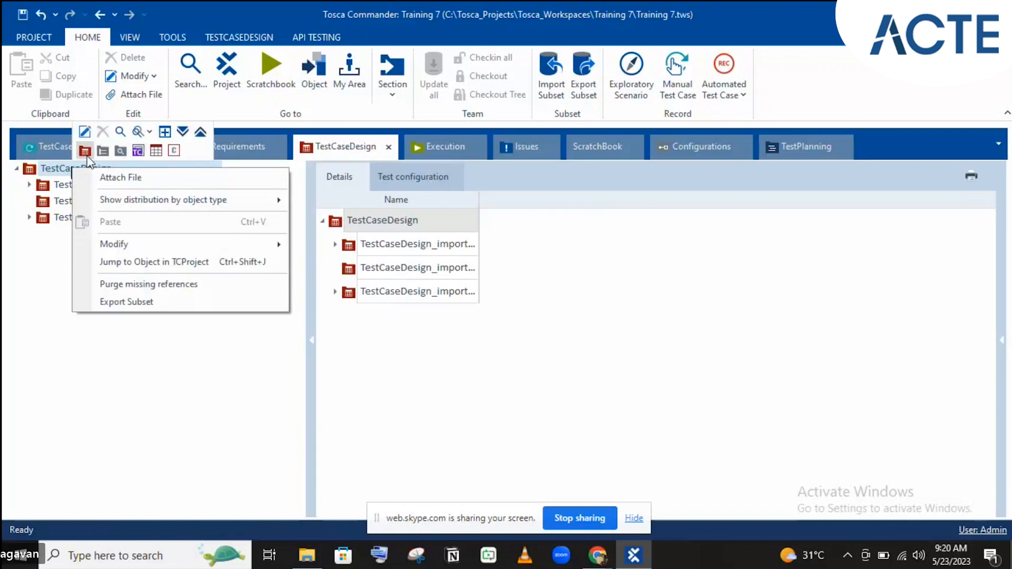
pyautogui.click(86, 153)
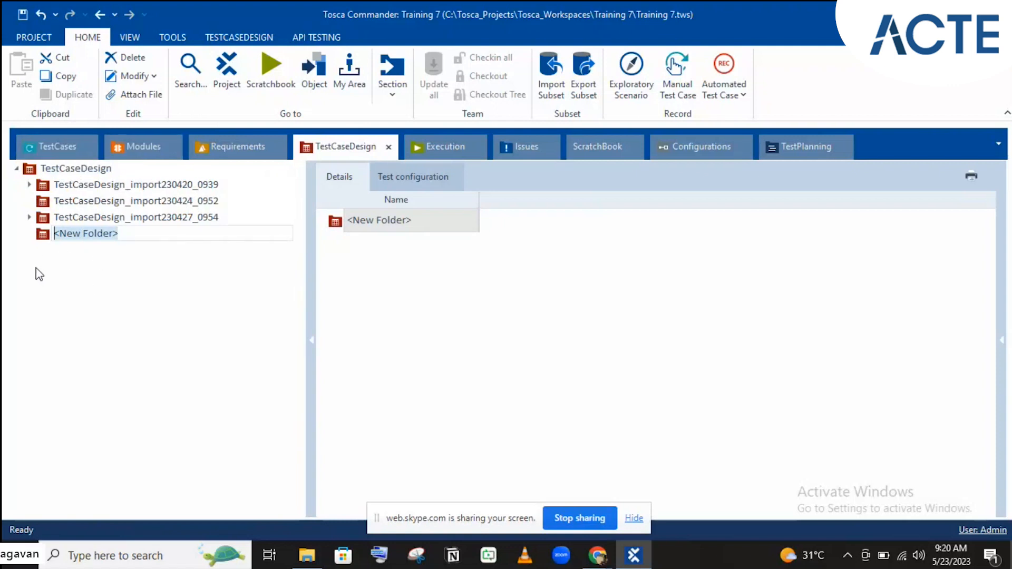
pyautogui.write('Logi')
pyautogui.press('BackSpace')
pyautogui.press('BackSpace')
pyautogui.press('BackSpace')
pyautogui.press('BackSpace')
pyautogui.write('Deee')
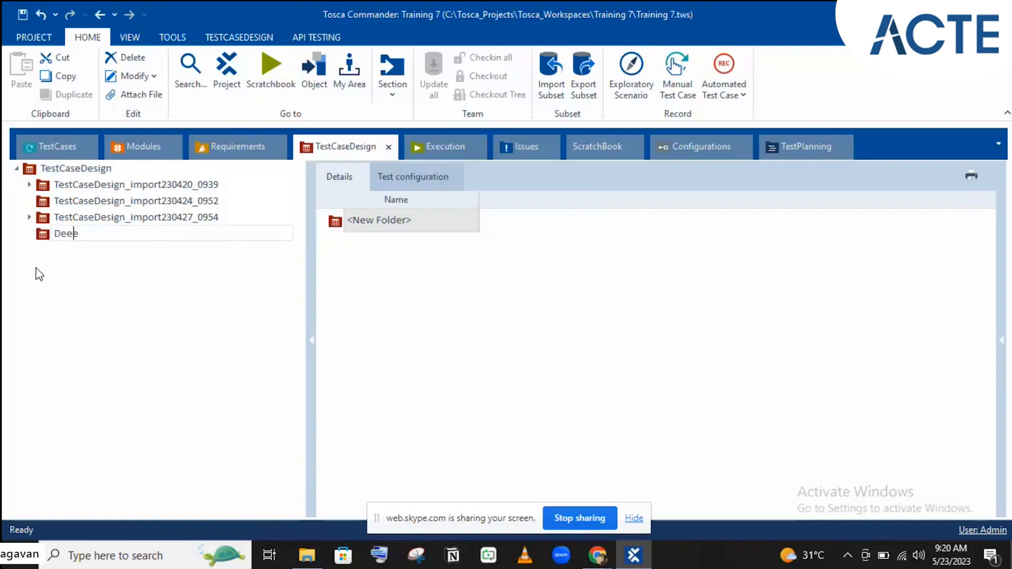
pyautogui.press('BackSpace')
pyautogui.press('BackSpace')
pyautogui.press('BackSpace')
pyautogui.write('emoWeee')
pyautogui.press('BackSpace')
pyautogui.press('BackSpace')
pyautogui.write('bShop')
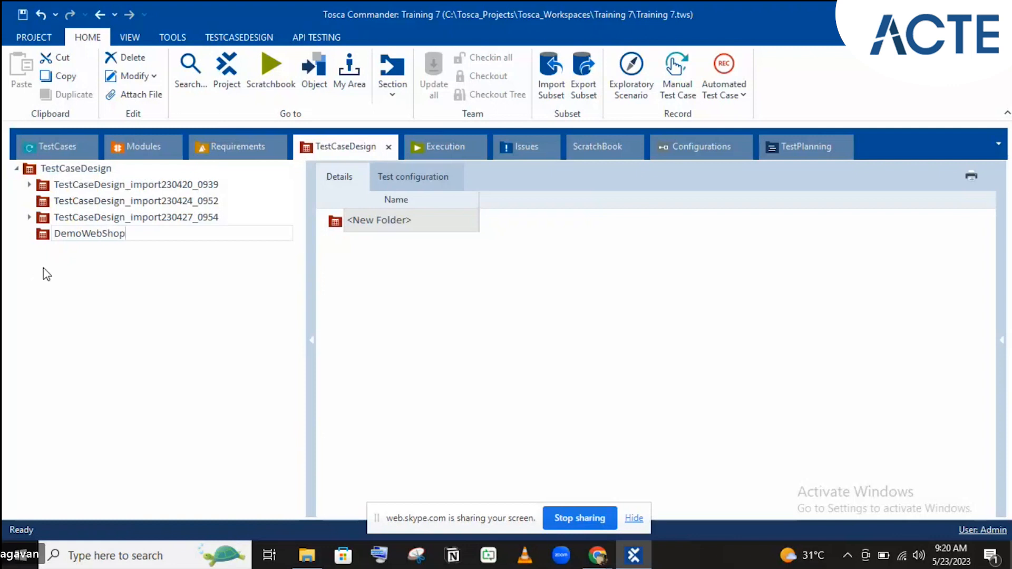
pyautogui.press('Return')
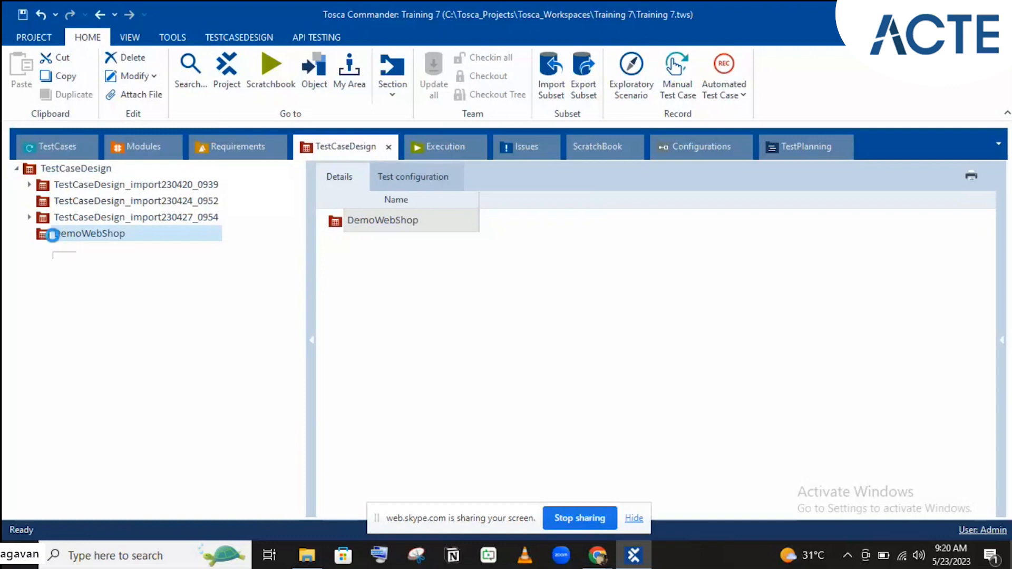
# - Create a test sheet in the DemoWebShop folder and rename it 'Login'
pyautogui.rightClick(52, 236)
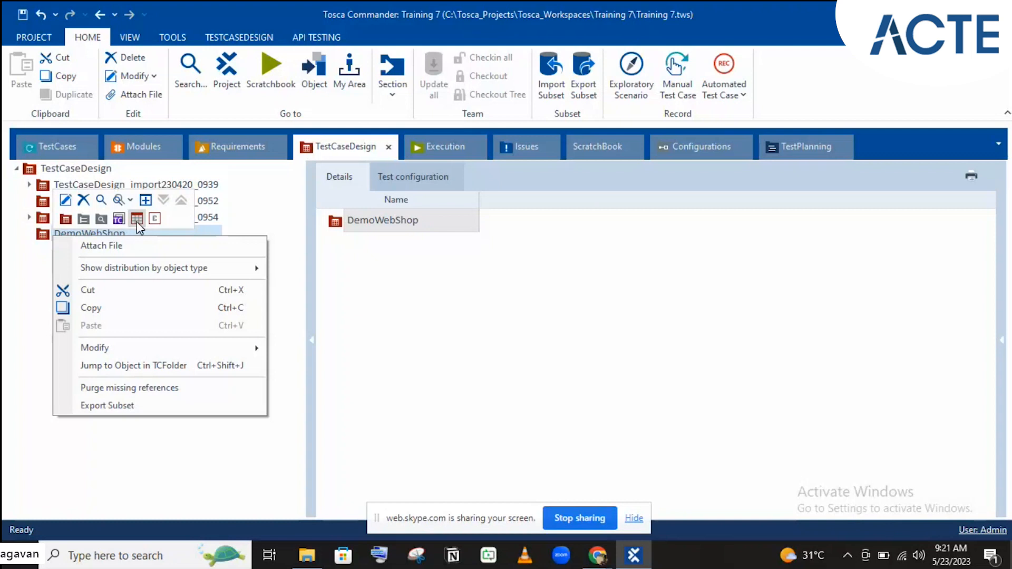
pyautogui.click(137, 221)
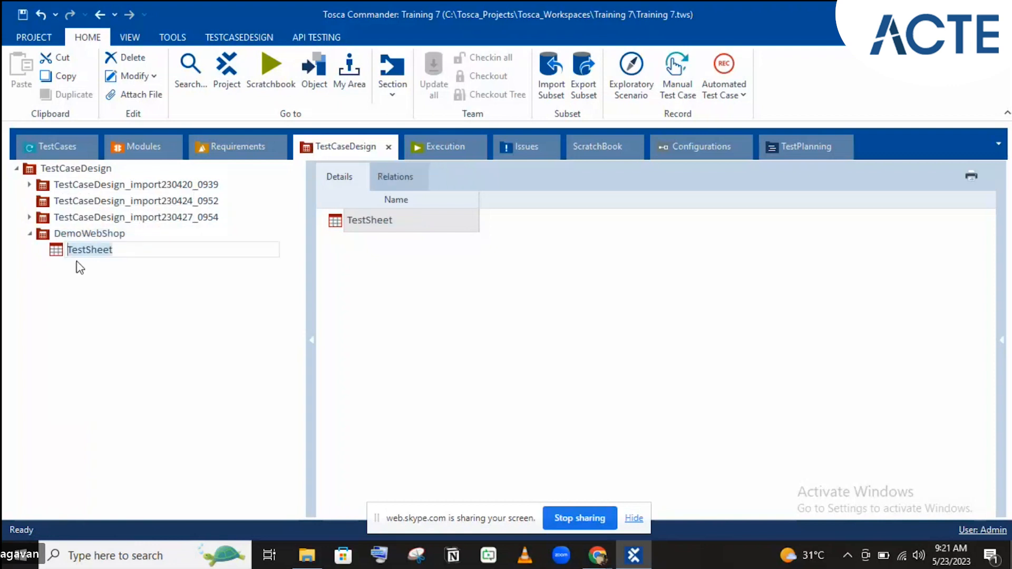
pyautogui.press('Return')
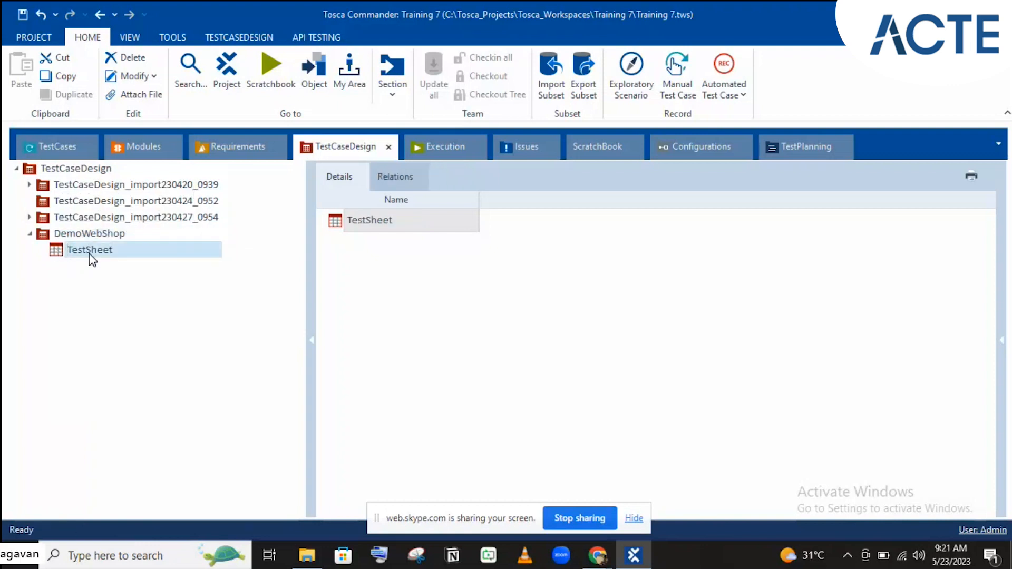
pyautogui.click(89, 253)
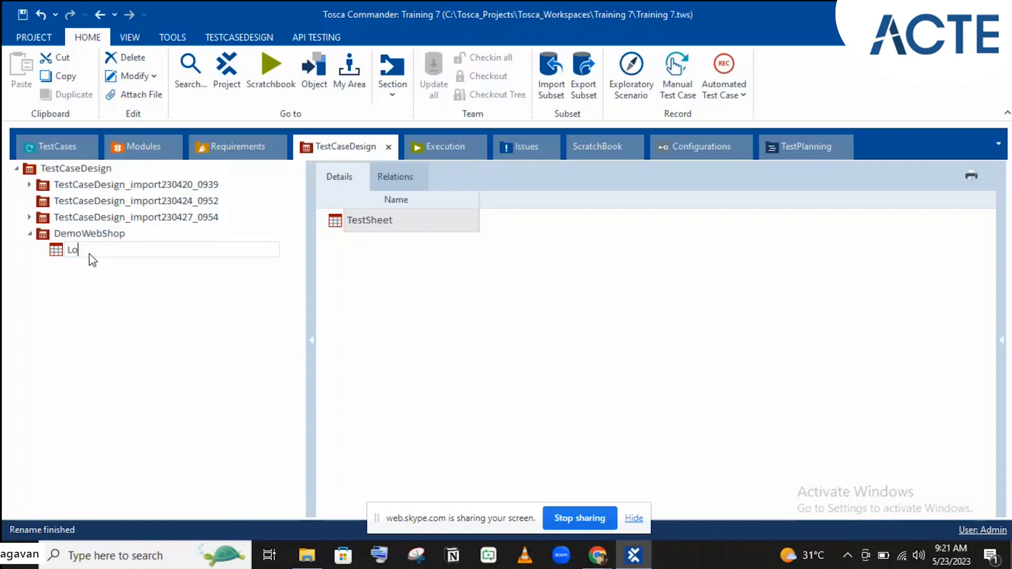
pyautogui.write('Login')
pyautogui.press('Return')
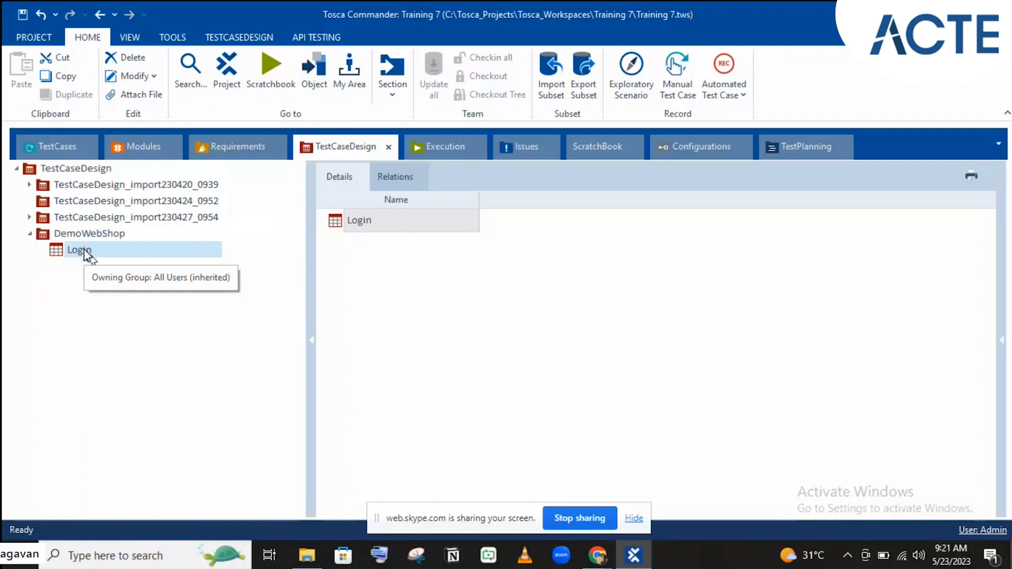
pyautogui.rightClick(84, 249)
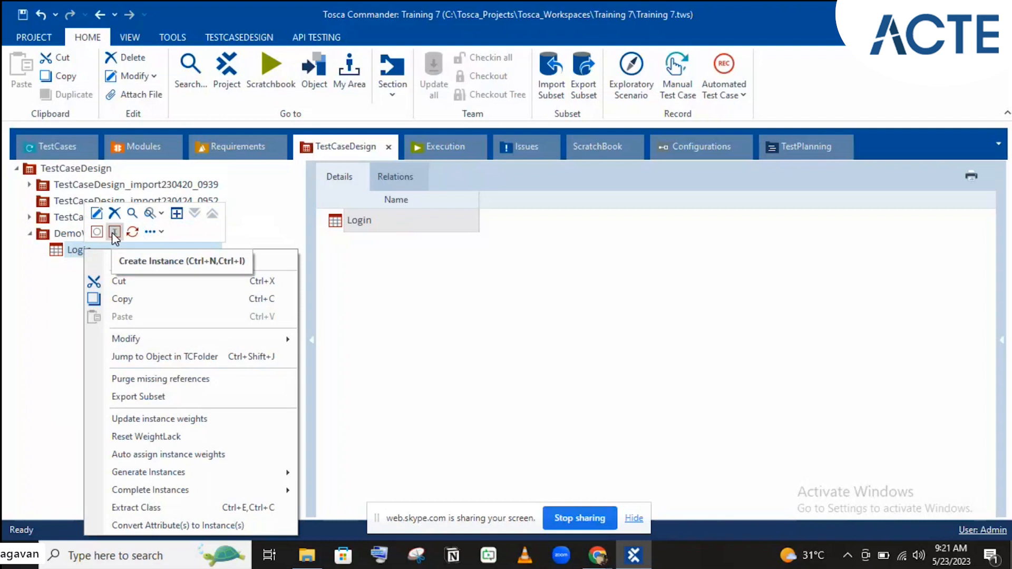
pyautogui.click(591, 564)
# - Load demowebshop.tricentis.com in a new Chrome tab
pyautogui.click(538, 492)
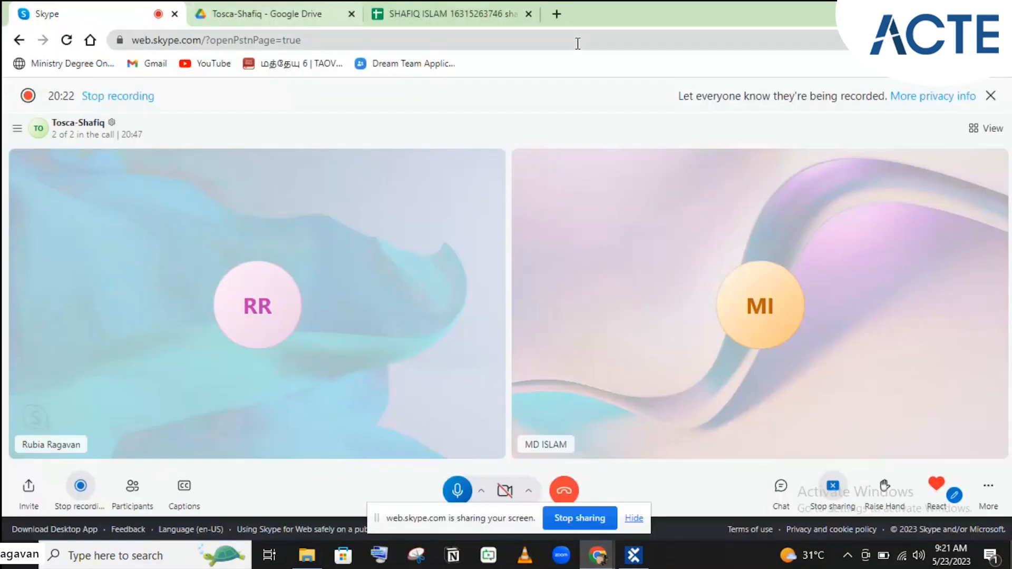
pyautogui.click(557, 14)
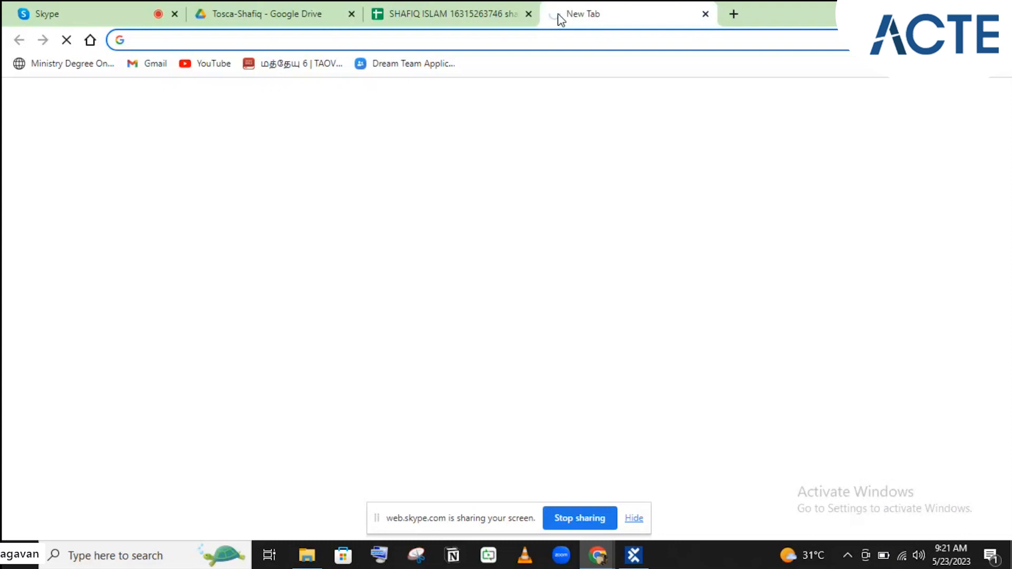
pyautogui.write('dee')
pyautogui.press('BackSpace')
pyautogui.press('BackSpace')
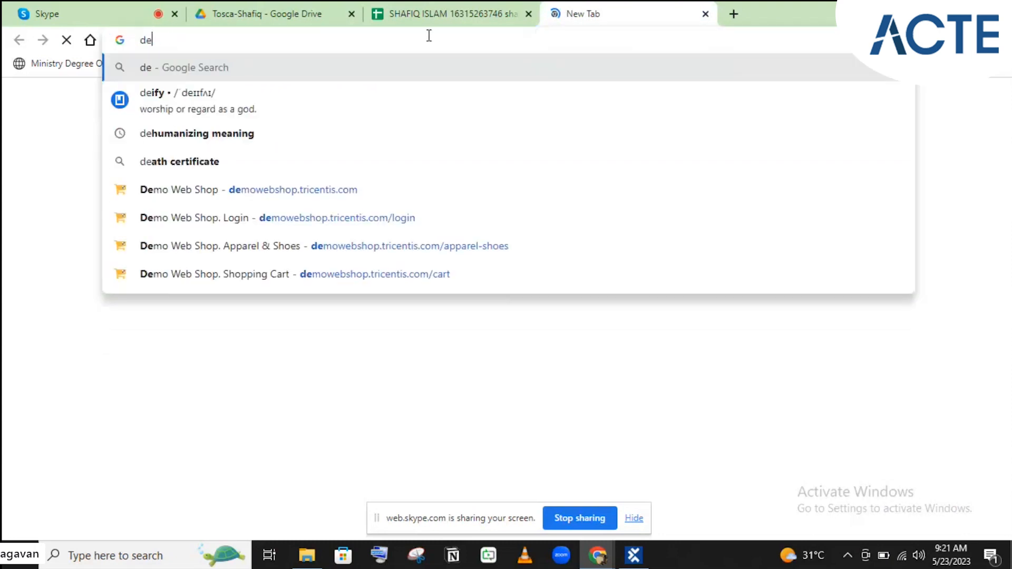
pyautogui.write('mo')
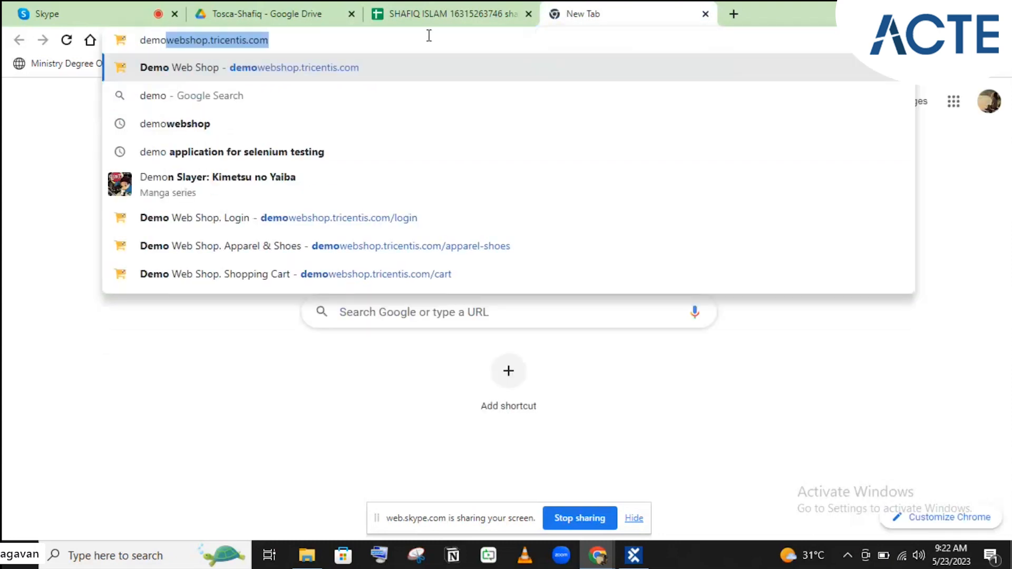
pyautogui.click(355, 68)
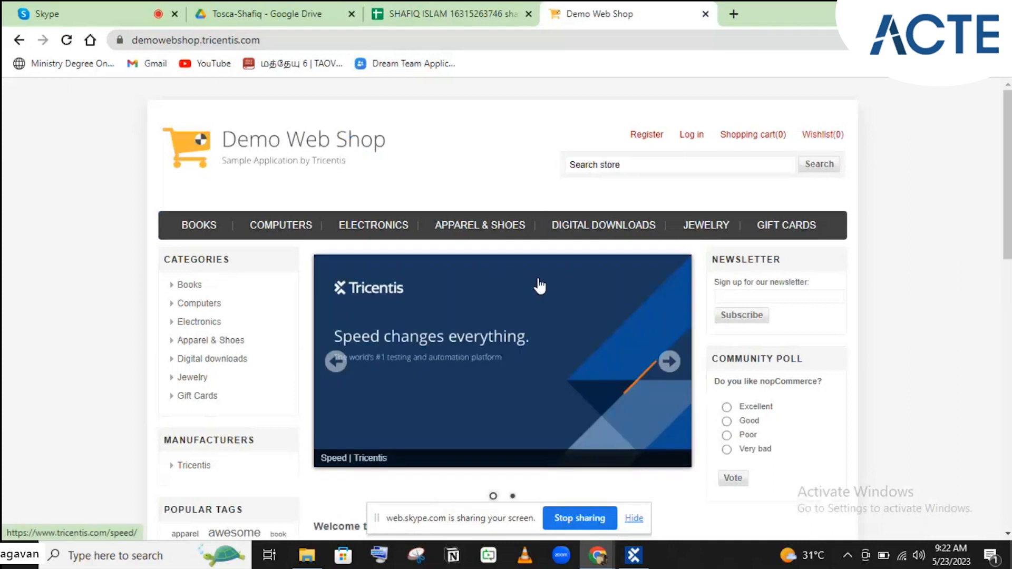
# - Open the Demo Web Shop Log in page and check its Email and Password fields
pyautogui.moveTo(283, 230)
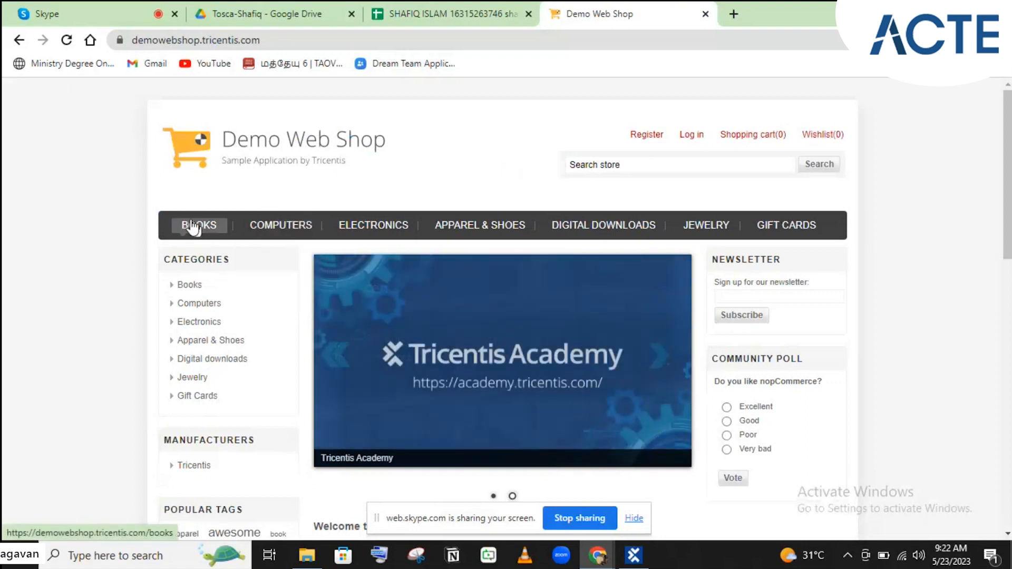
pyautogui.moveTo(396, 238)
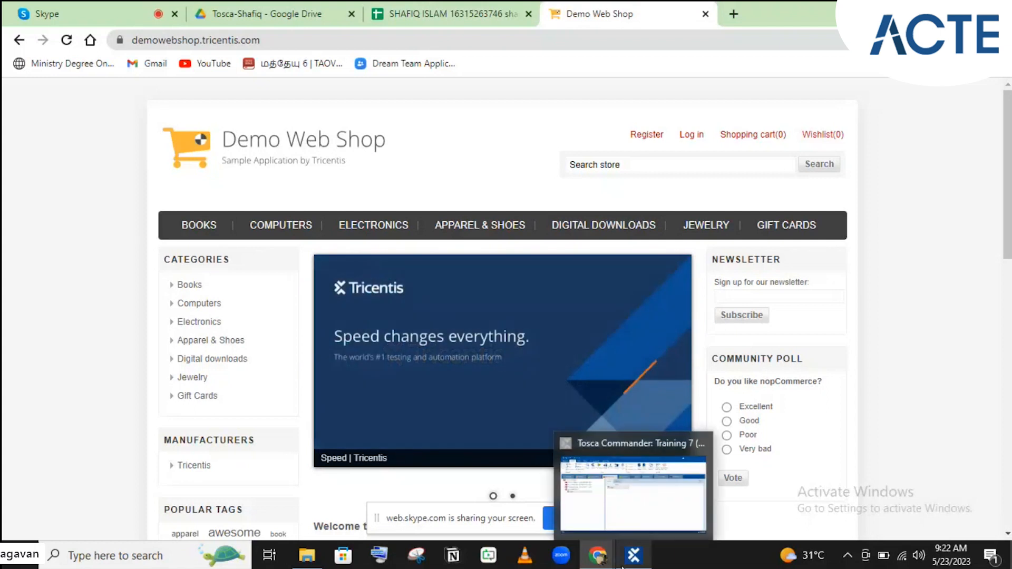
pyautogui.moveTo(308, 213)
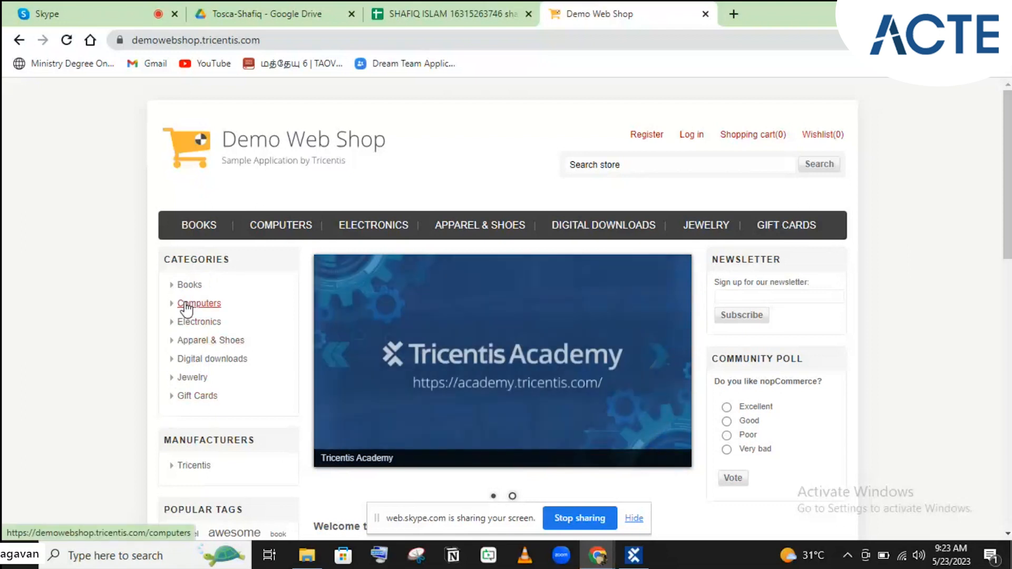
pyautogui.click(641, 564)
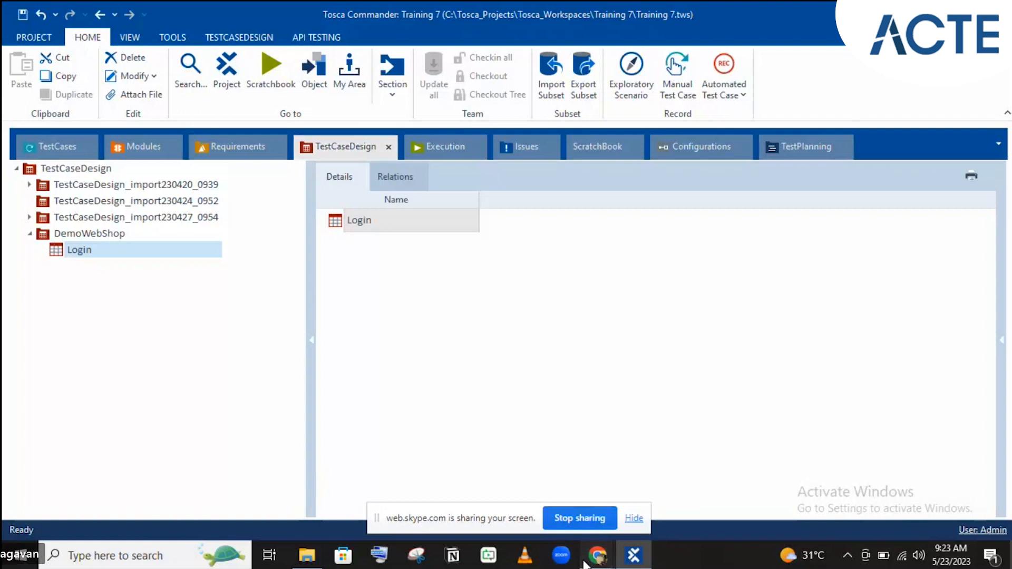
pyautogui.moveTo(590, 560)
pyautogui.click(521, 505)
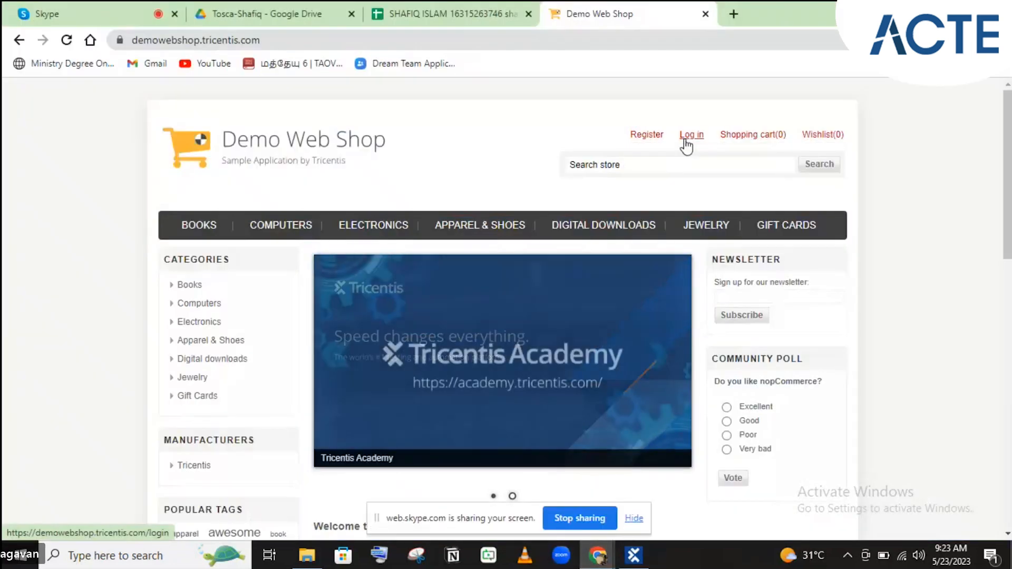
pyautogui.click(686, 140)
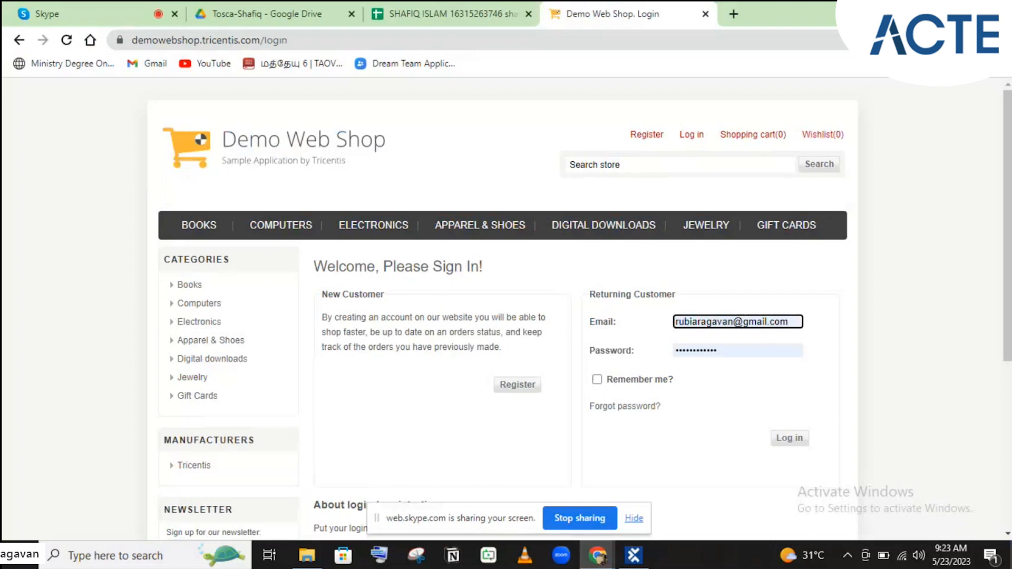
pyautogui.click(704, 349)
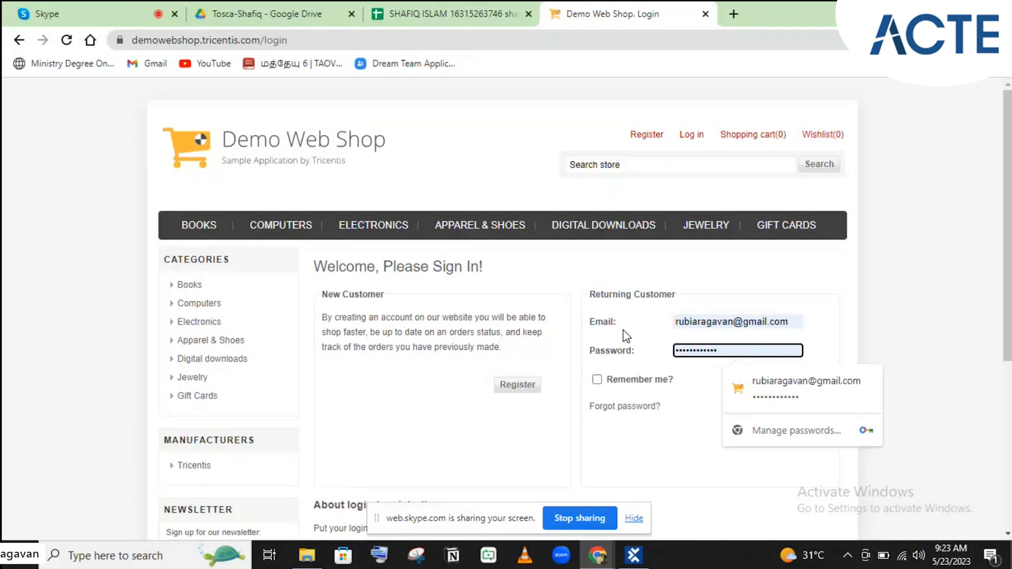
pyautogui.click(645, 557)
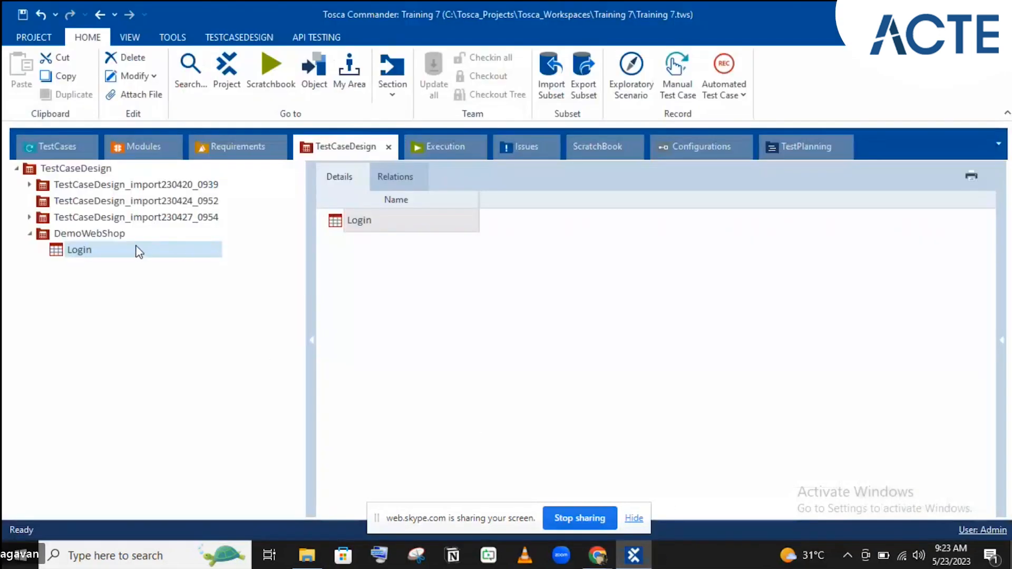
# - Add an attribute named 'Email' to the Login test sheet
pyautogui.rightClick(136, 248)
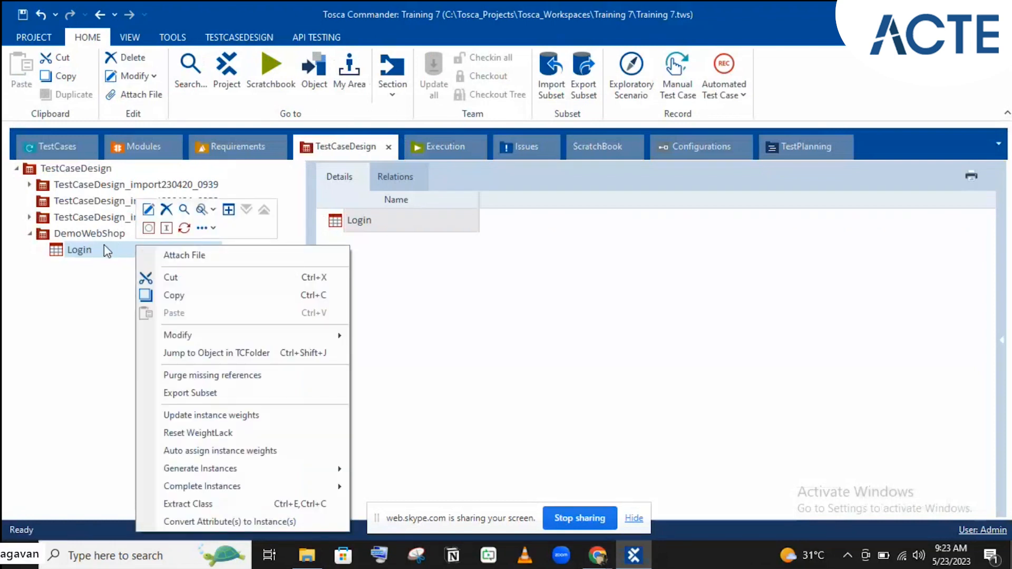
pyautogui.click(149, 228)
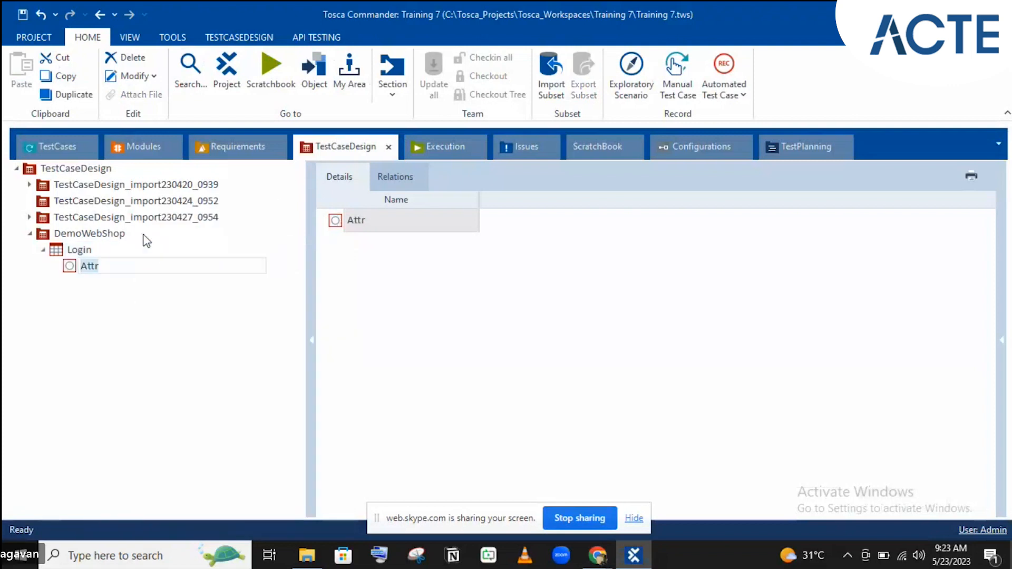
pyautogui.press('BackSpace')
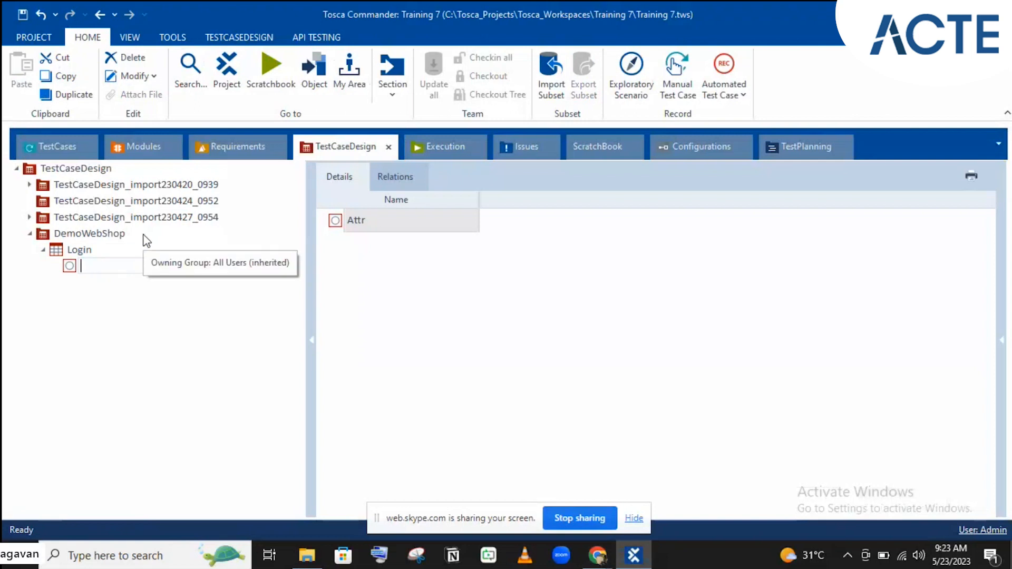
pyautogui.write('Email')
pyautogui.press('Return')
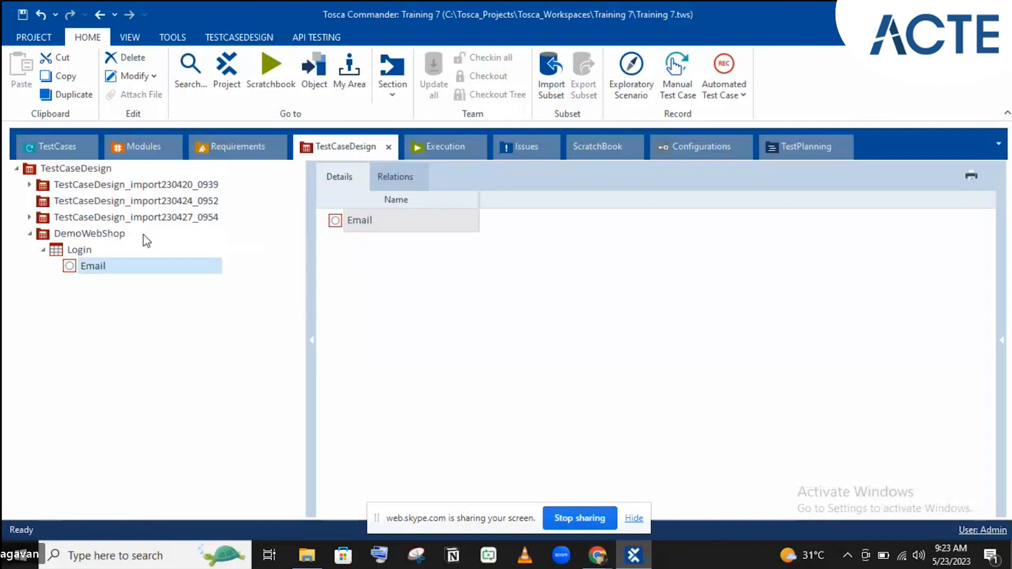
# - Add a second attribute named 'Password' to Login, then select Email
pyautogui.click(76, 251)
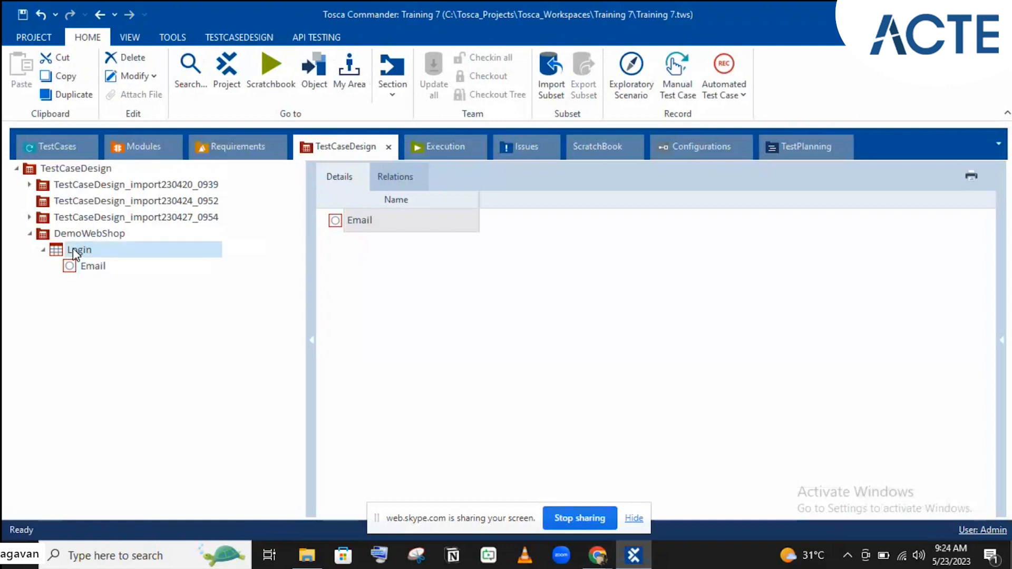
pyautogui.rightClick(72, 248)
pyautogui.click(86, 231)
pyautogui.click(86, 231)
pyautogui.write('Password')
pyautogui.press('Return')
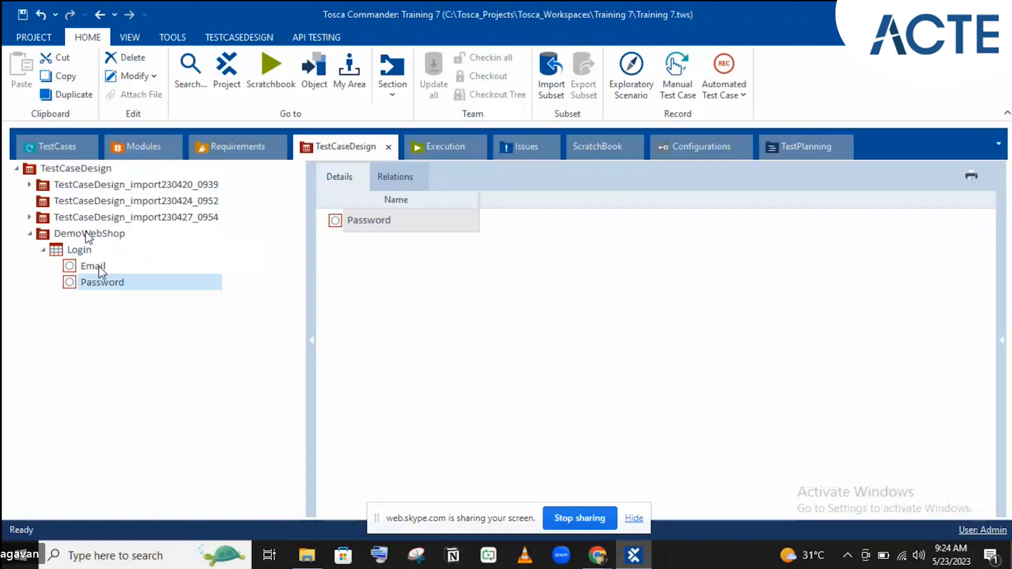
pyautogui.click(99, 266)
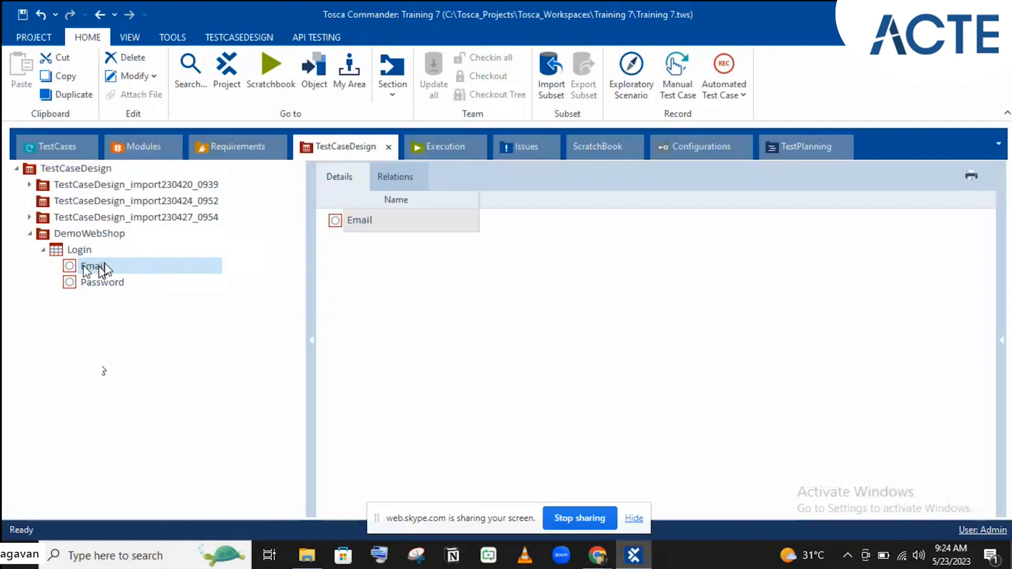
# - Show the Email attribute's Properties panel and inspect its BusinessRelevant value, Yes
pyautogui.rightClick(105, 267)
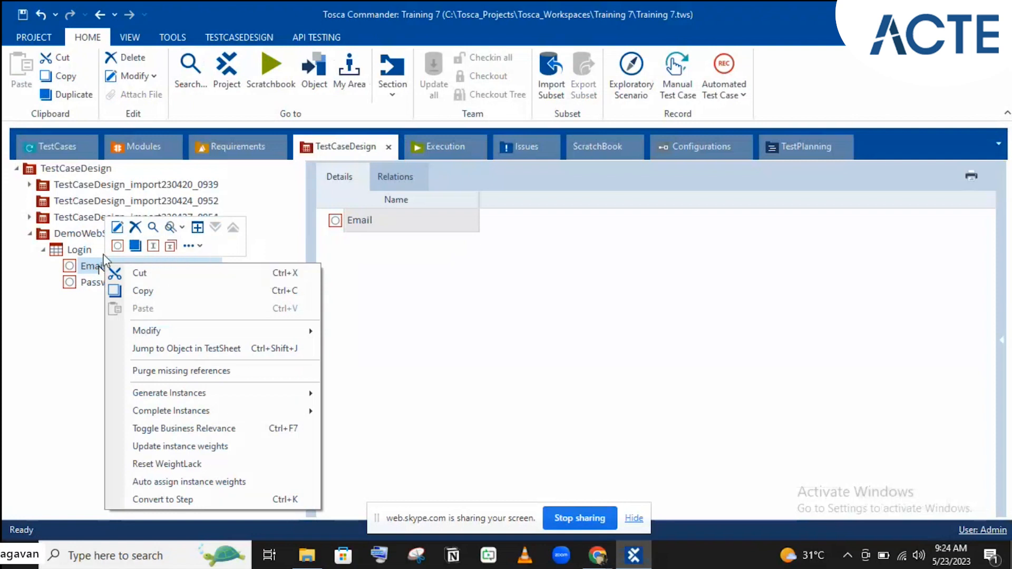
pyautogui.click(34, 293)
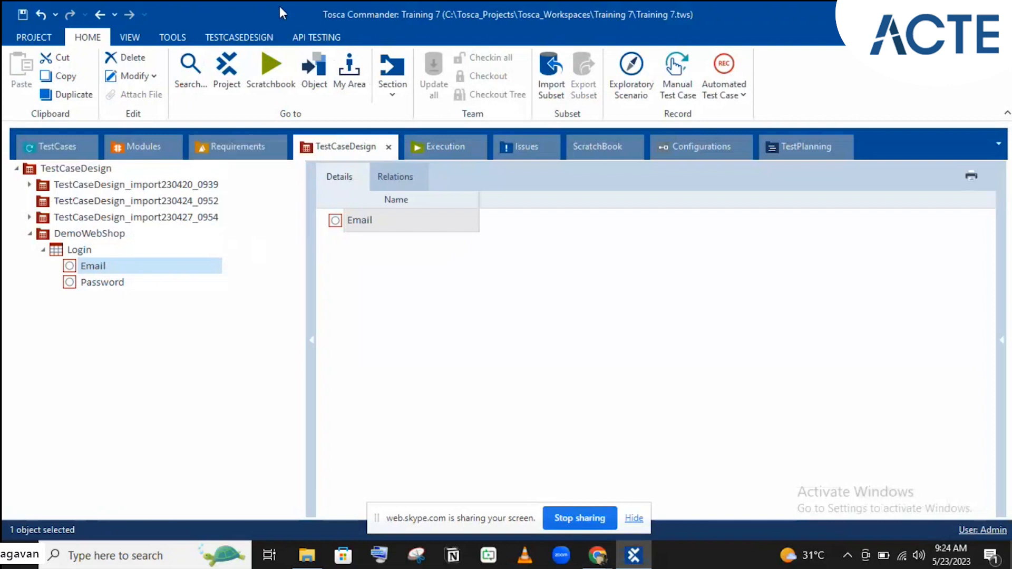
pyautogui.click(248, 37)
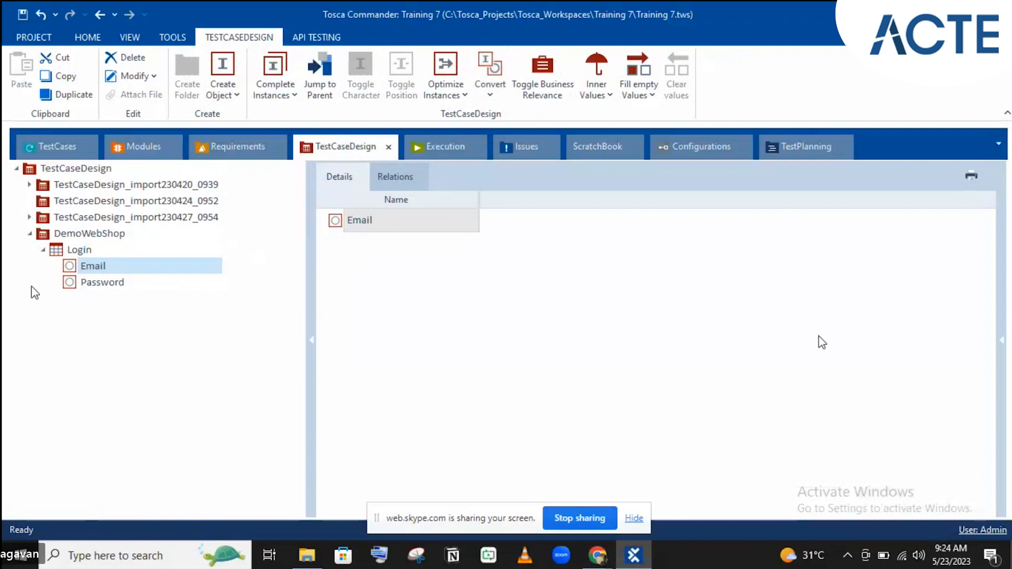
pyautogui.click(1003, 348)
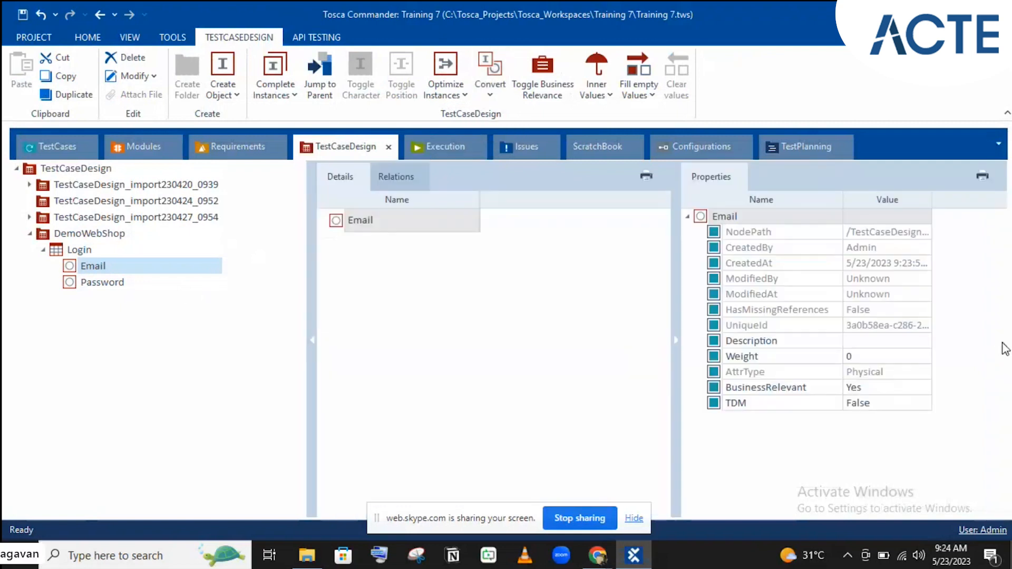
pyautogui.click(765, 393)
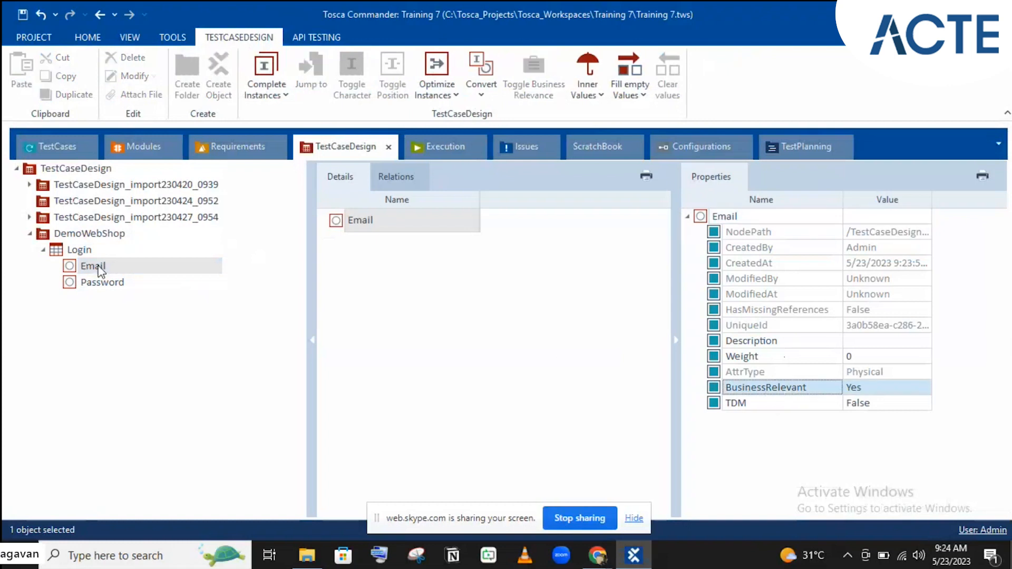
# - Create an instance named 'Valid' under the Email attribute
pyautogui.rightClick(99, 267)
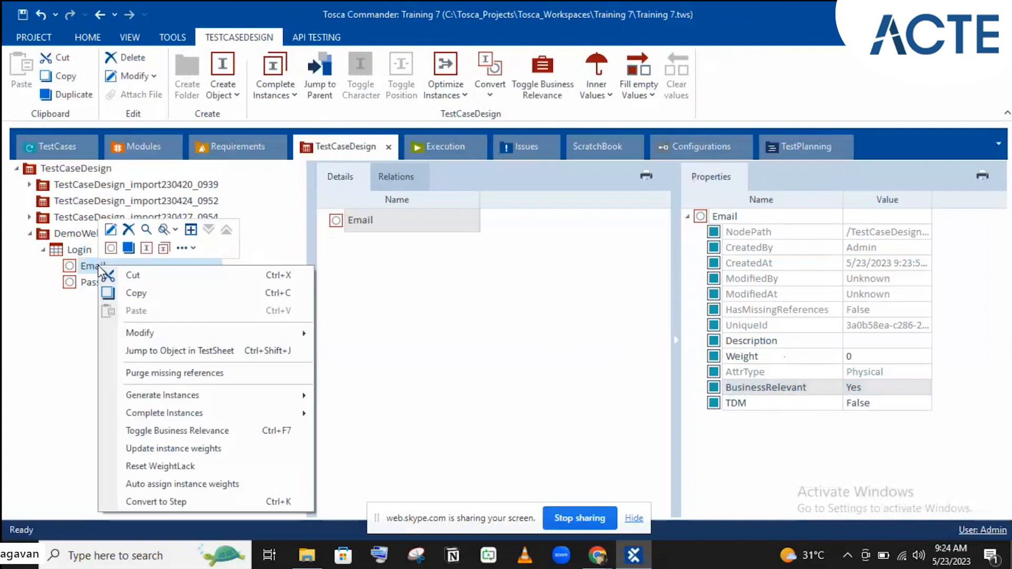
pyautogui.click(112, 248)
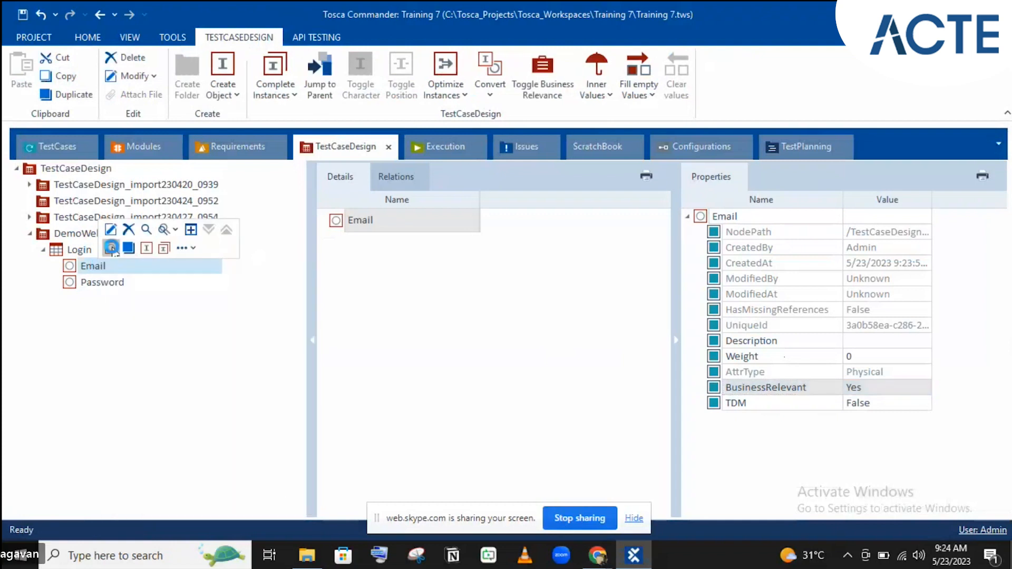
pyautogui.write('Vs')
pyautogui.write('lid')
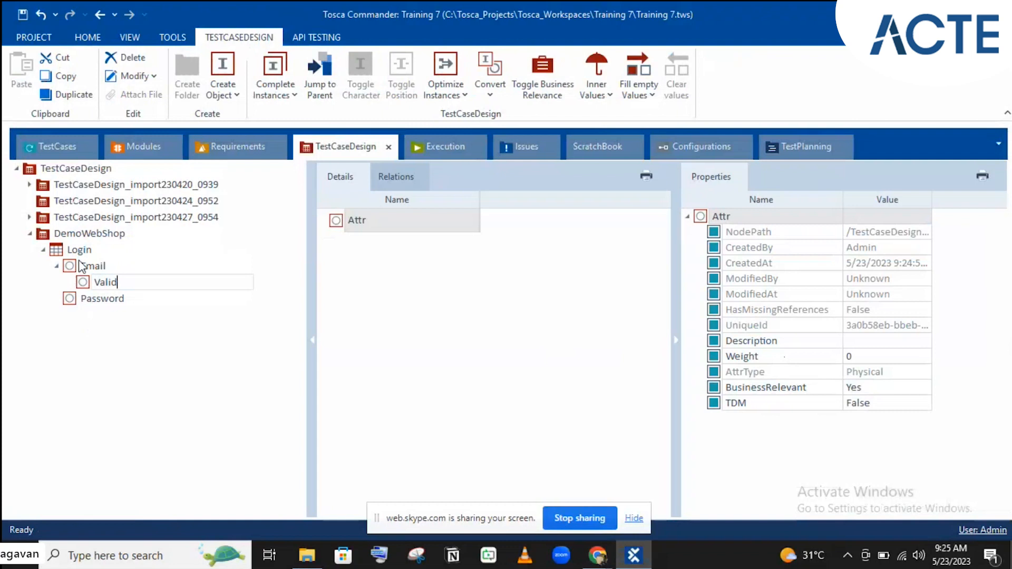
pyautogui.press('Return')
# - Create a second Email instance named 'Invalid'
pyautogui.click(91, 265)
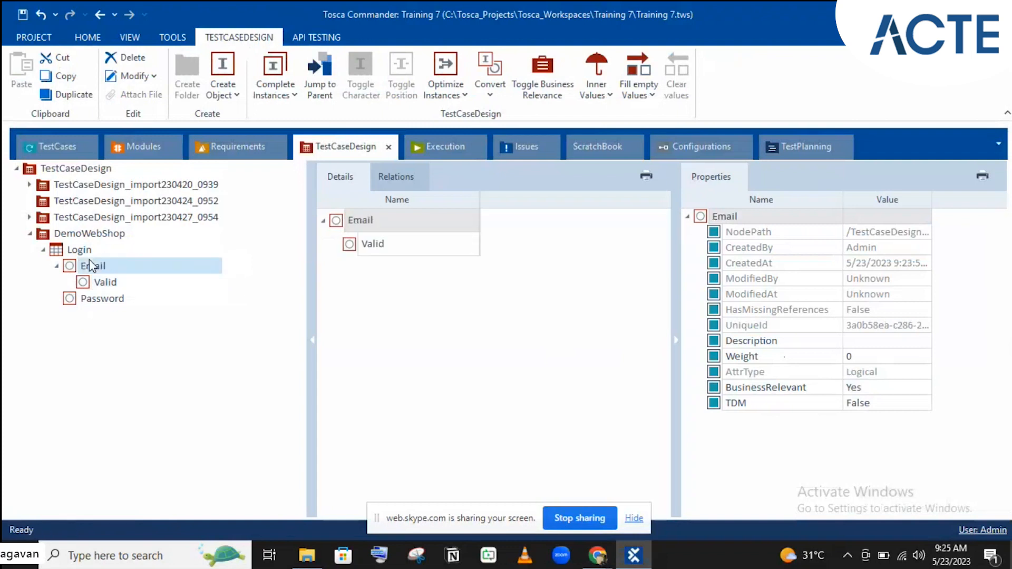
pyautogui.rightClick(106, 270)
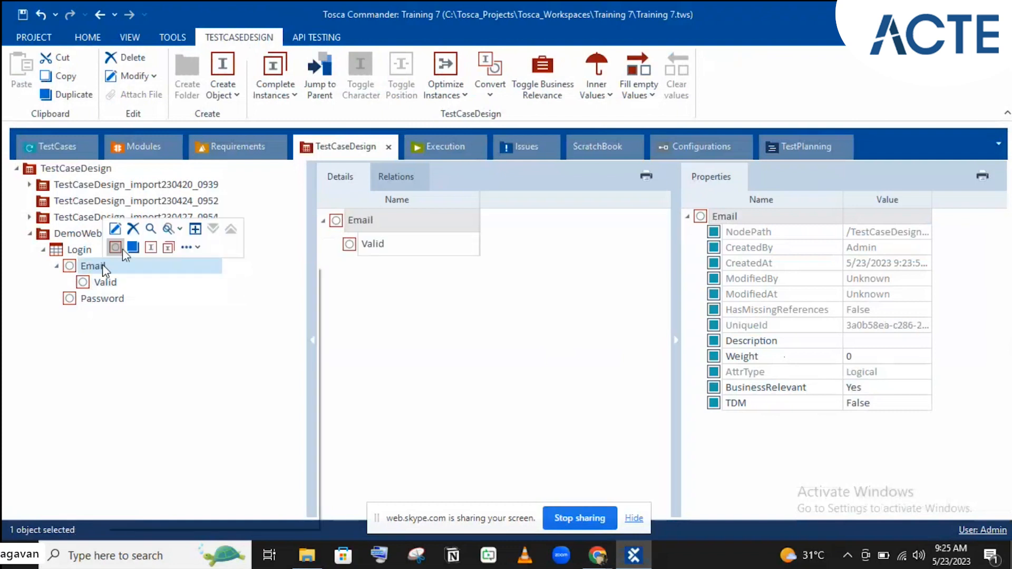
pyautogui.click(114, 248)
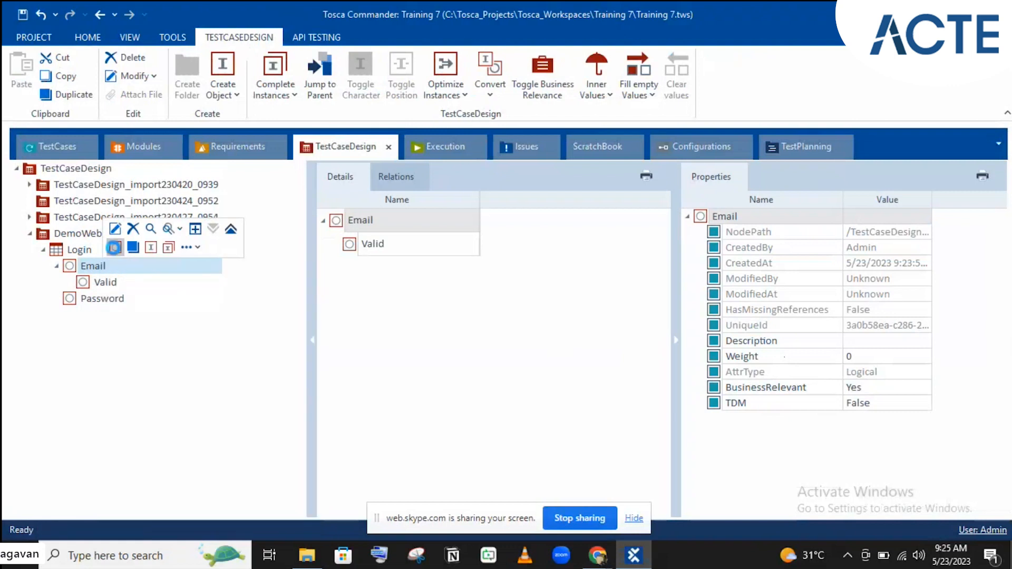
pyautogui.write('Invalid')
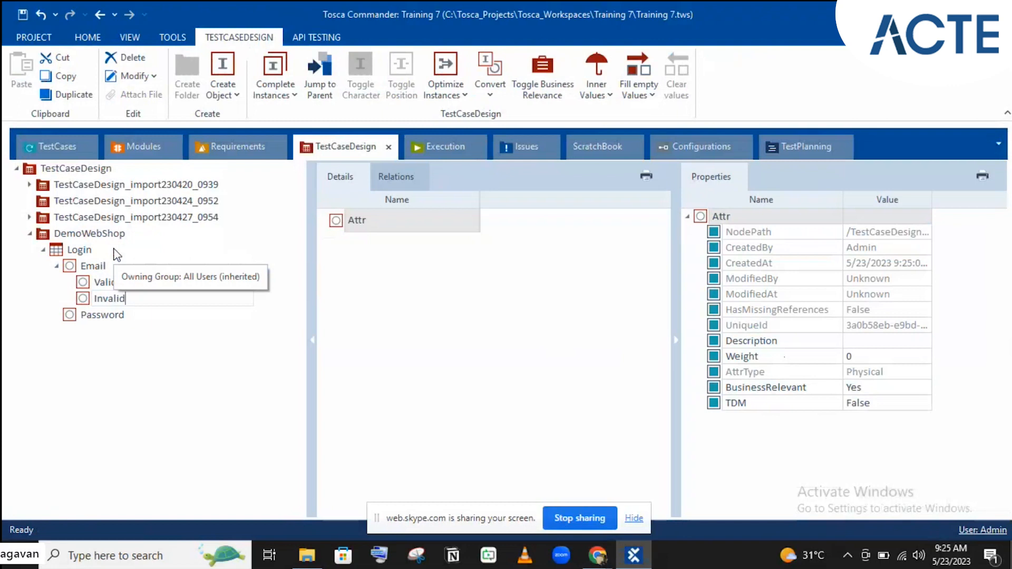
pyautogui.press('Return')
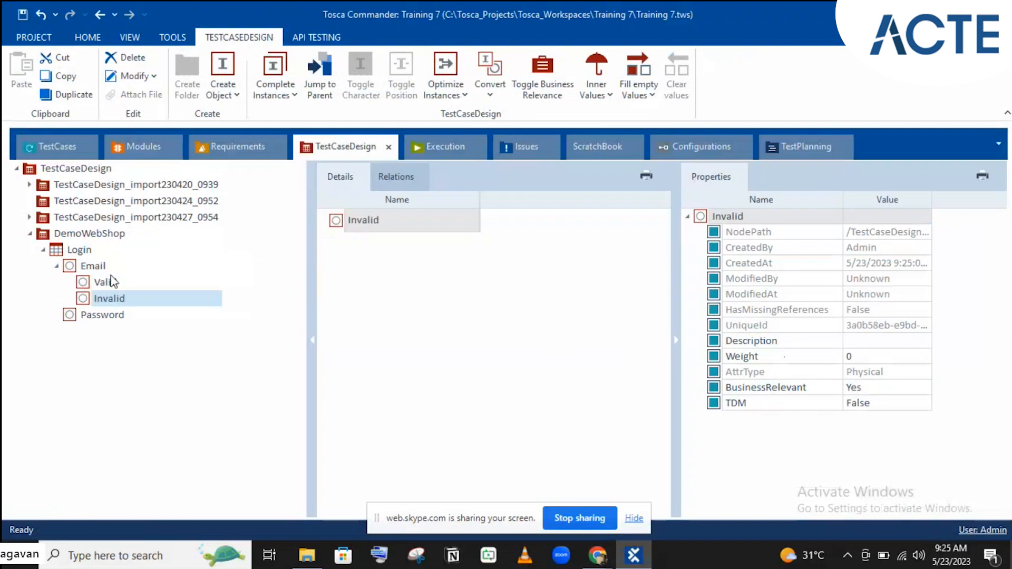
# - Keep Email's BusinessRelevant setting and reselect the Login test sheet
pyautogui.click(94, 267)
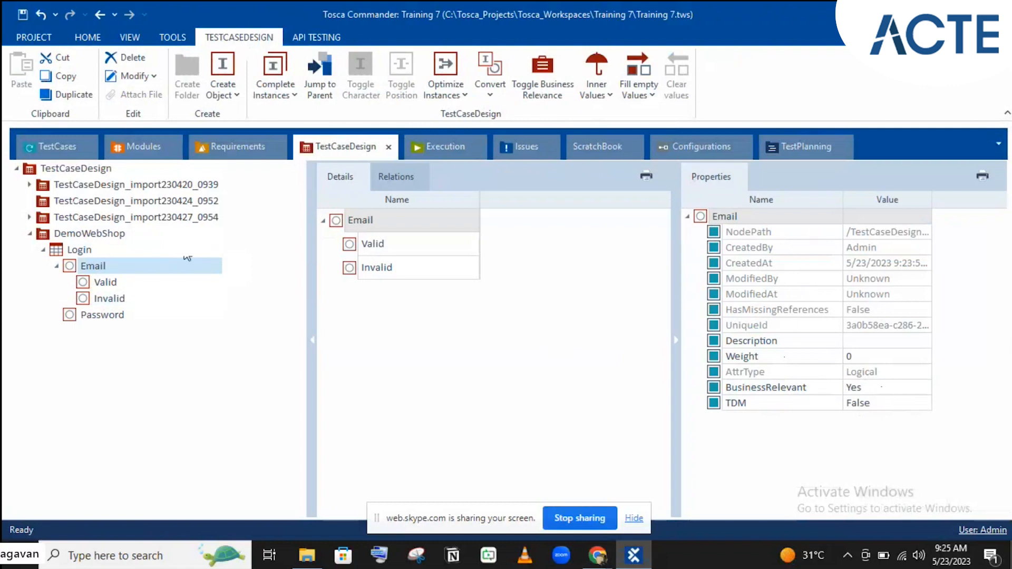
pyautogui.click(899, 389)
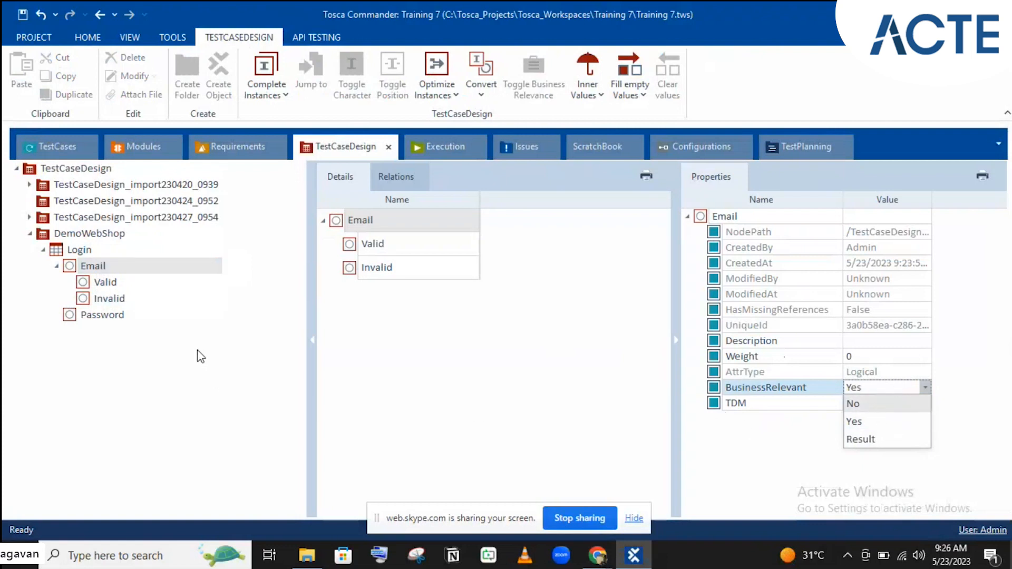
pyautogui.click(77, 255)
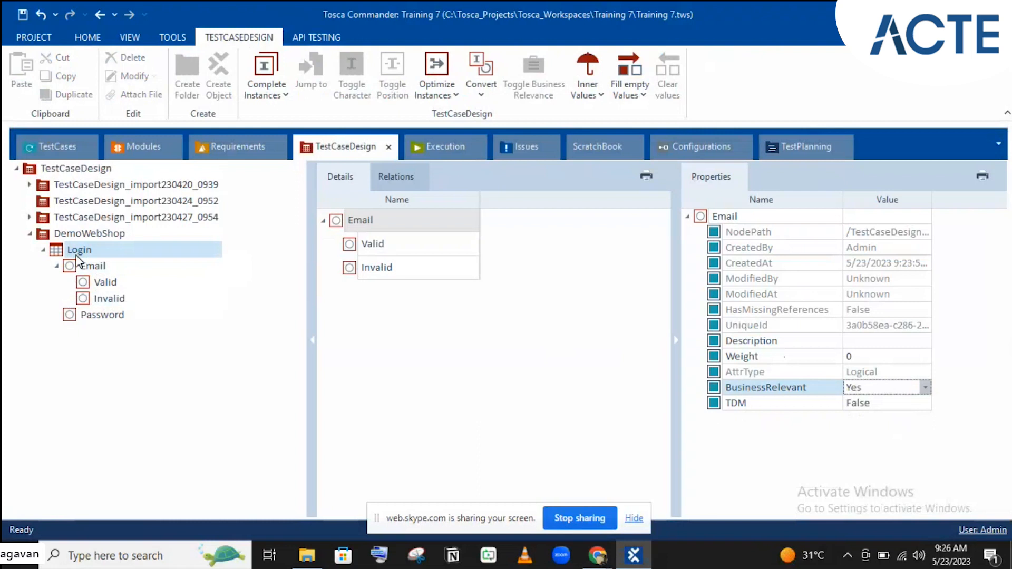
# - Create a new attribute under the Login sheet and name it Tester
pyautogui.rightClick(77, 255)
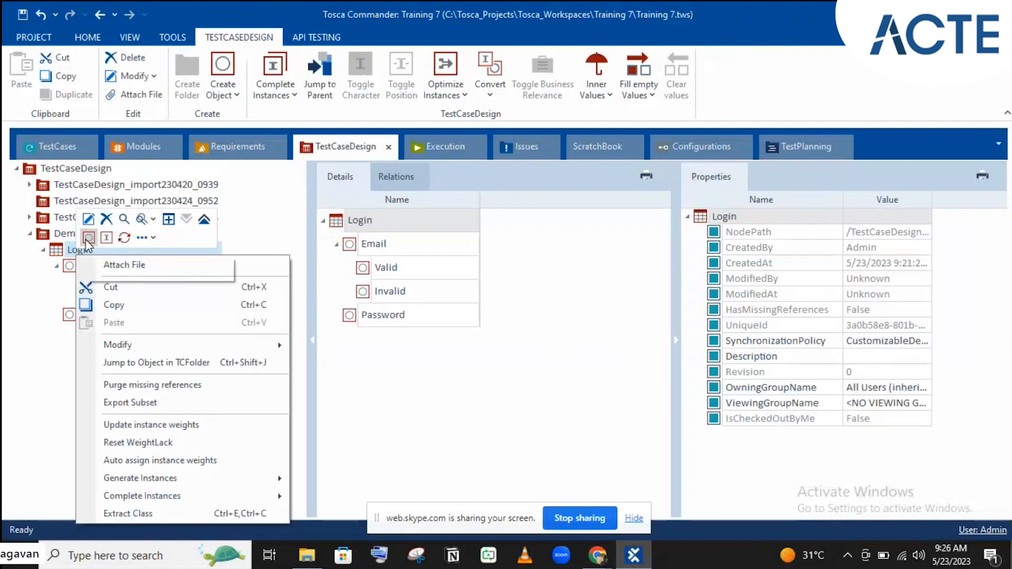
pyautogui.click(86, 238)
pyautogui.write('T')
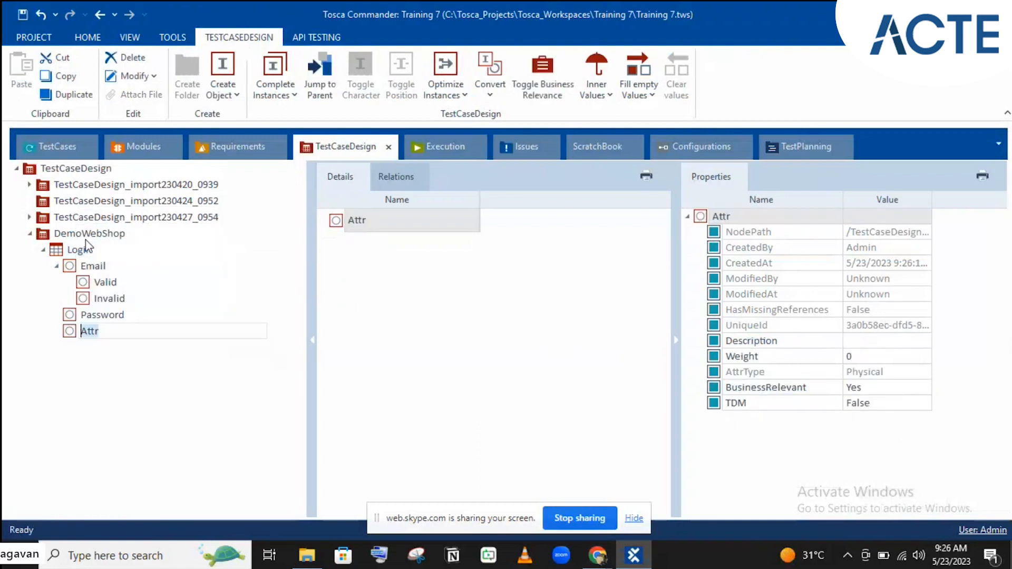
pyautogui.write('eest')
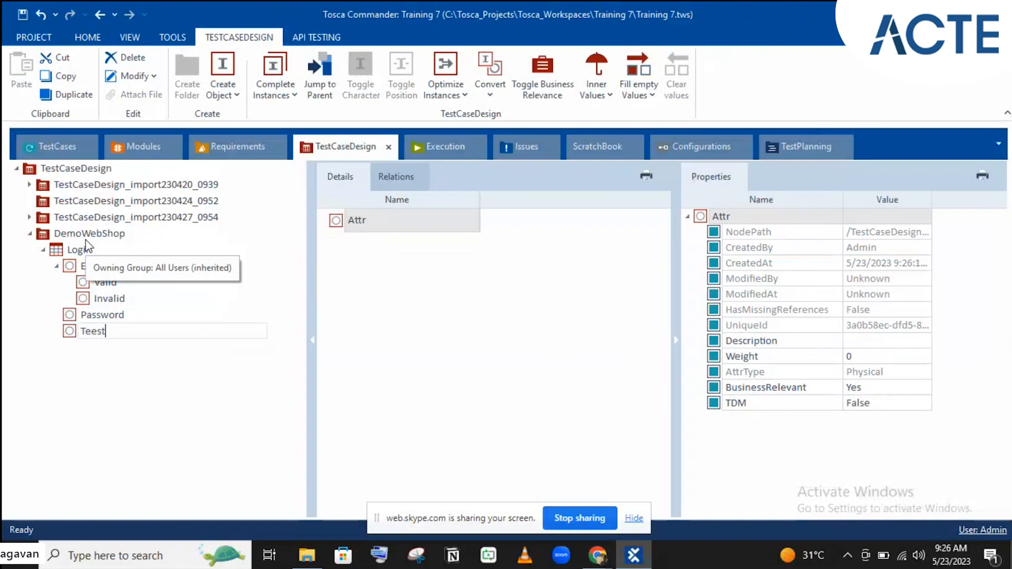
pyautogui.press('BackSpace')
pyautogui.write('t')
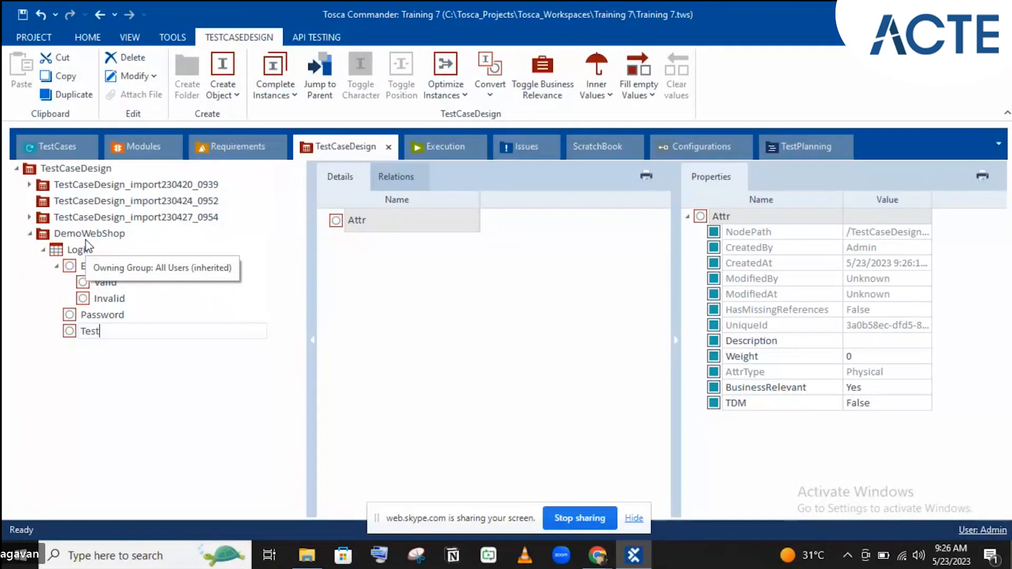
pyautogui.write('er')
pyautogui.press('Return')
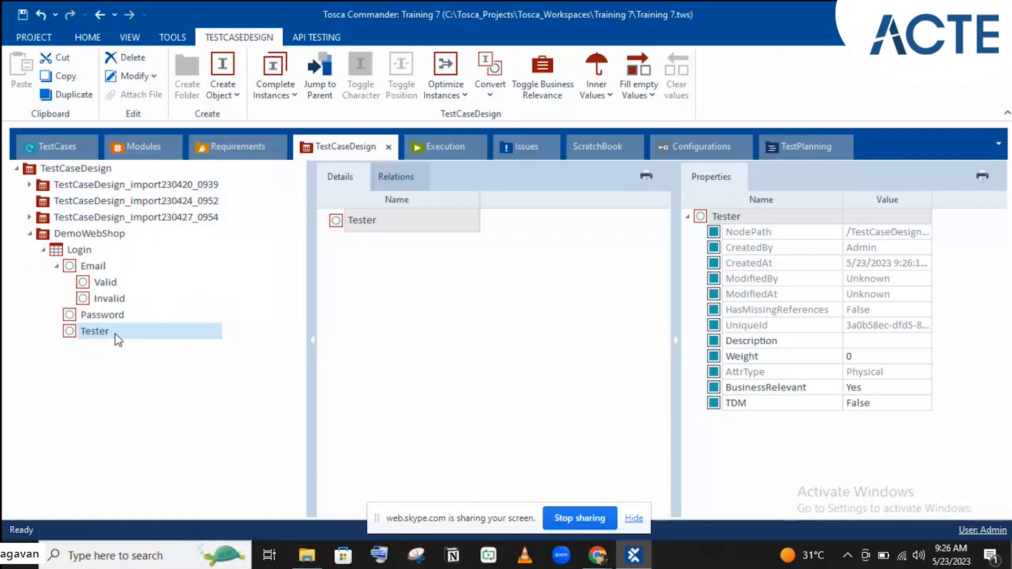
# - Set Tester's BusinessRelevant property to No and collapse the Email attribute
pyautogui.click(886, 391)
pyautogui.click(887, 391)
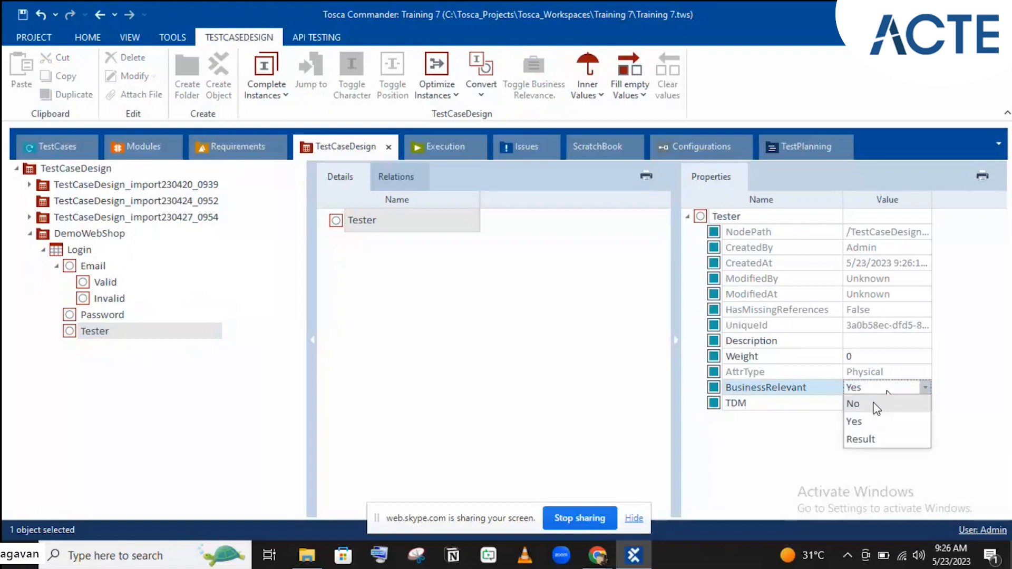
pyautogui.click(877, 409)
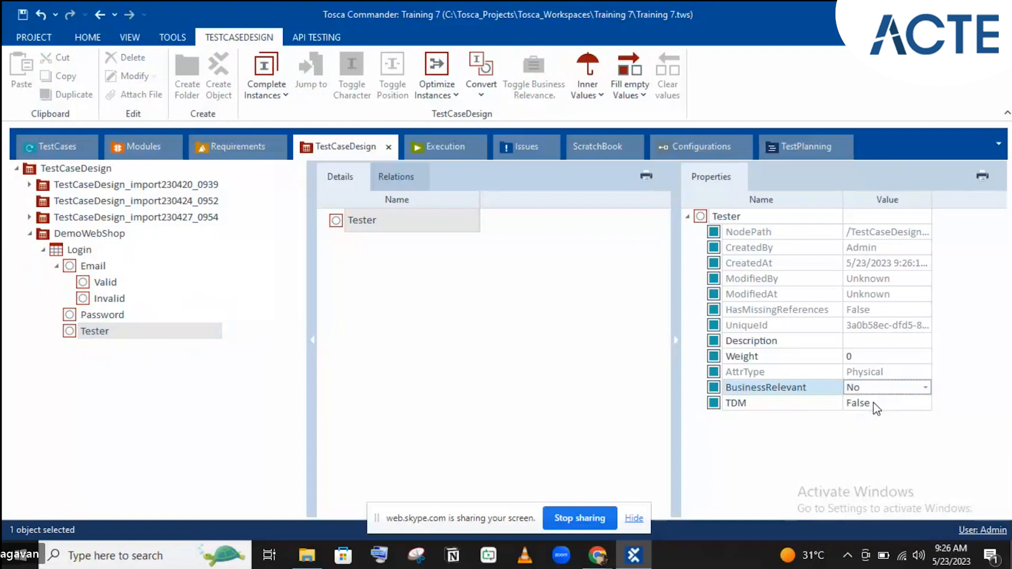
pyautogui.click(799, 372)
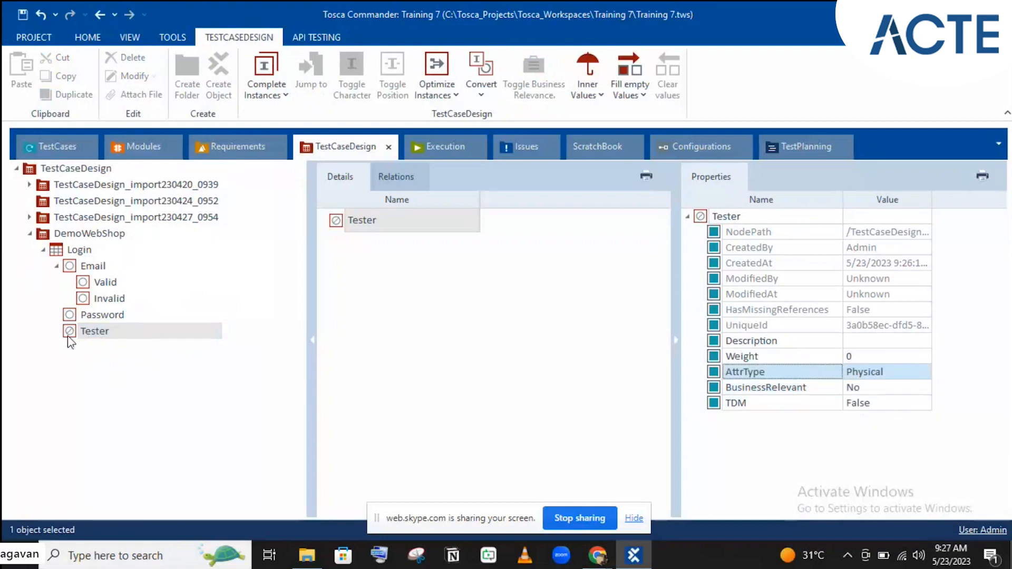
pyautogui.click(57, 267)
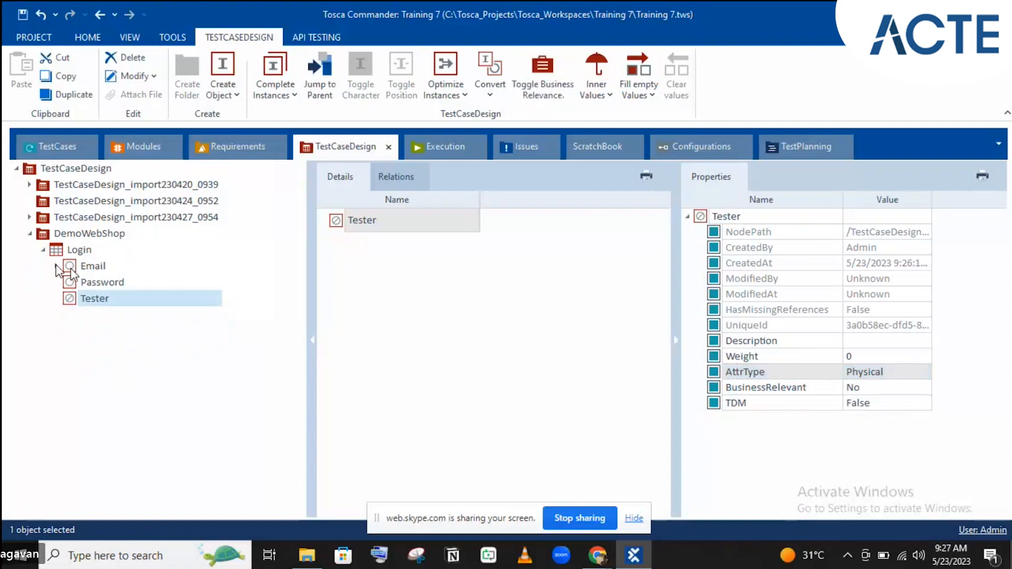
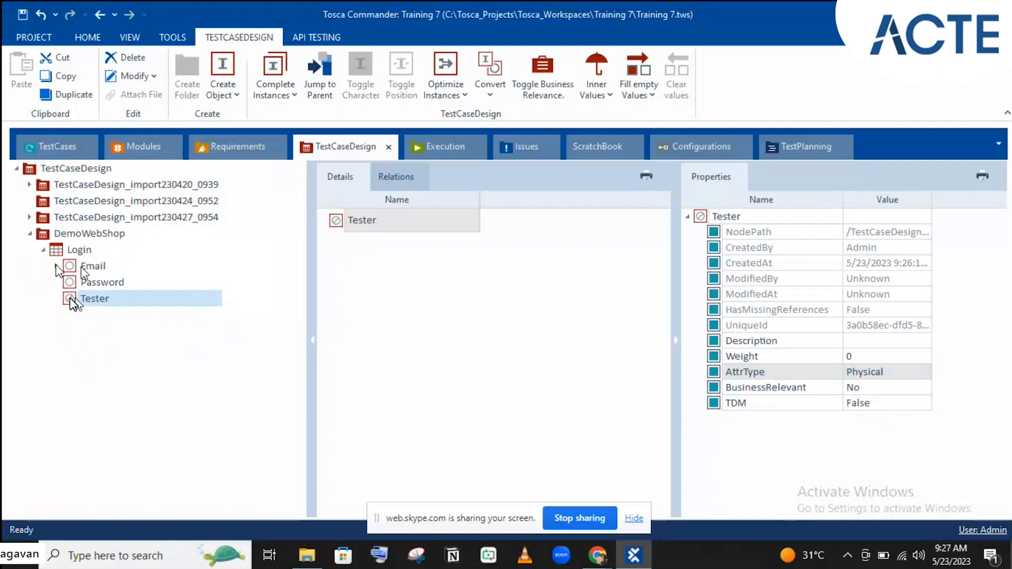
# - Check Tester's type and business relevance, then reselect the Login sheet to list its attributes
pyautogui.click(902, 379)
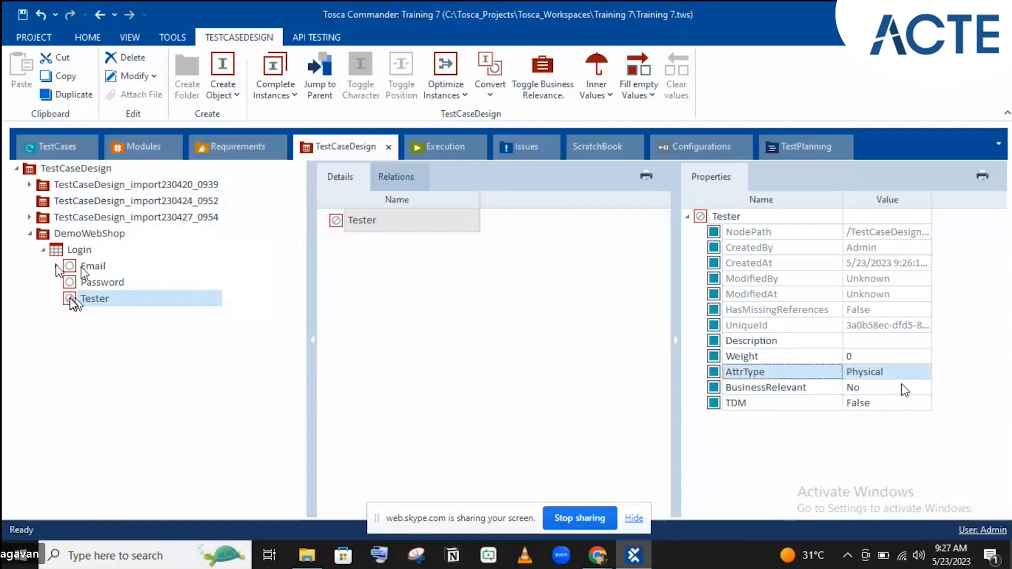
pyautogui.click(905, 390)
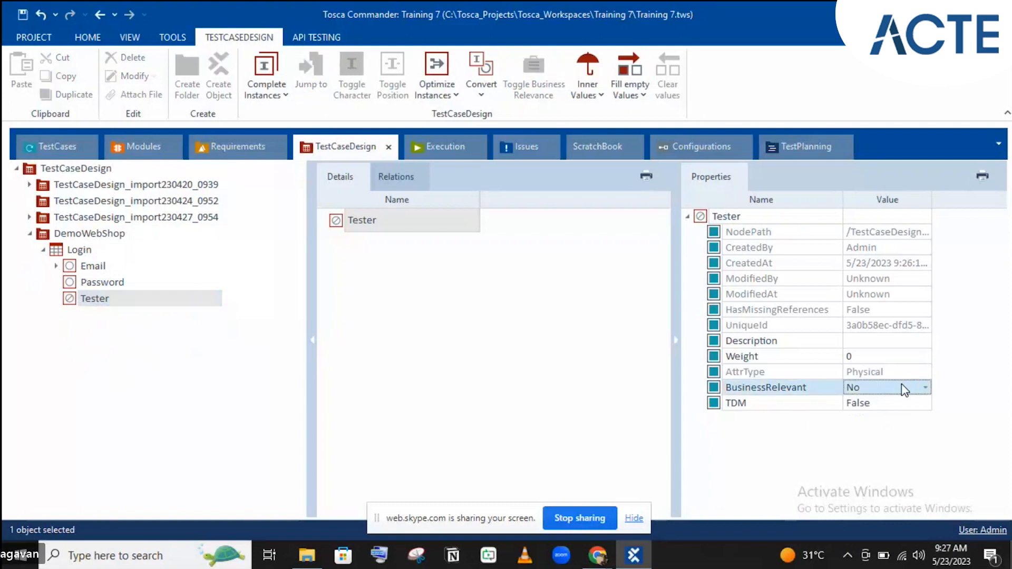
pyautogui.click(78, 248)
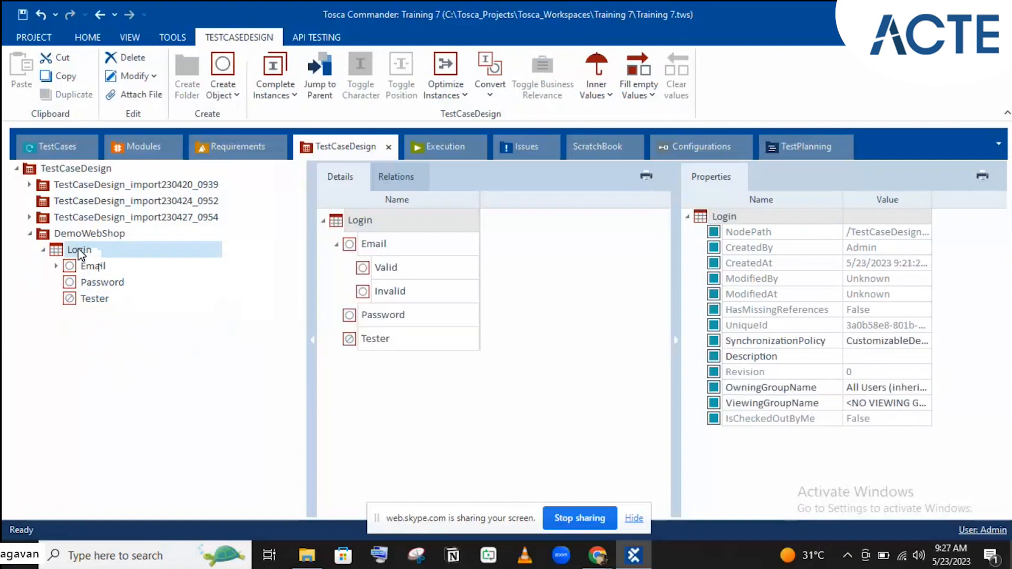
# - Add a Validation attribute under Login and drag Tester above Email
pyautogui.rightClick(79, 252)
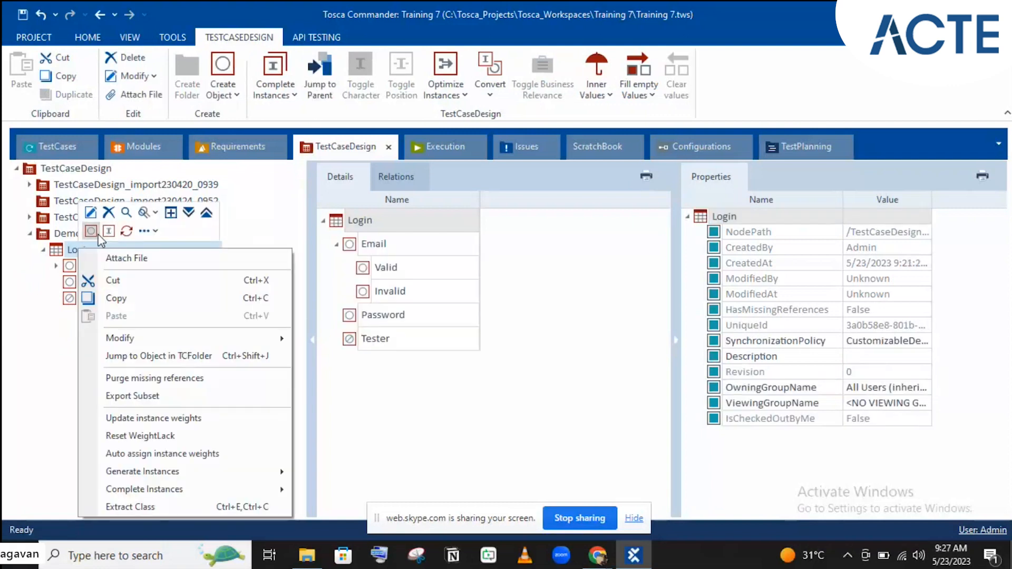
pyautogui.click(90, 230)
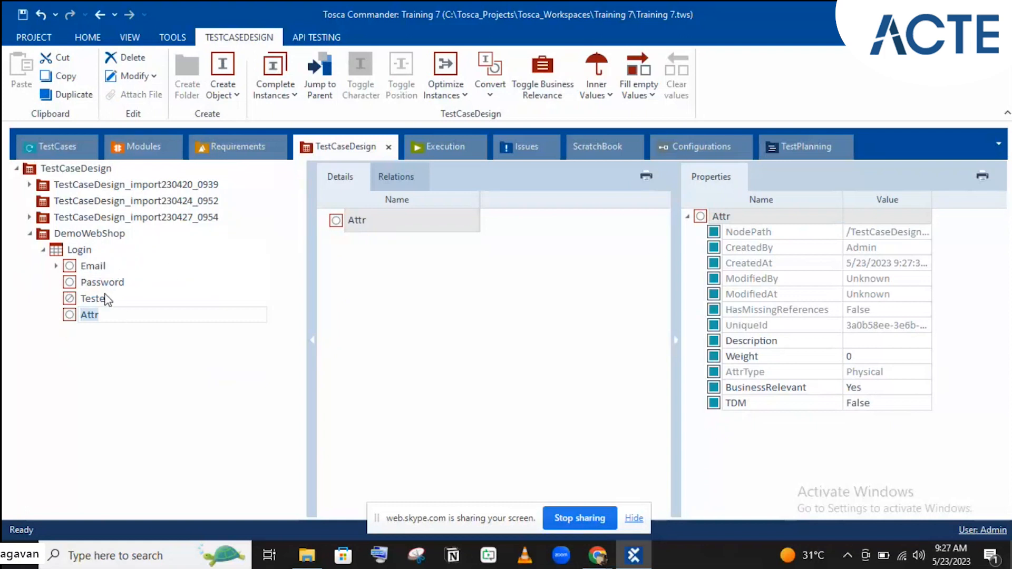
pyautogui.write('Validation')
pyautogui.press('Return')
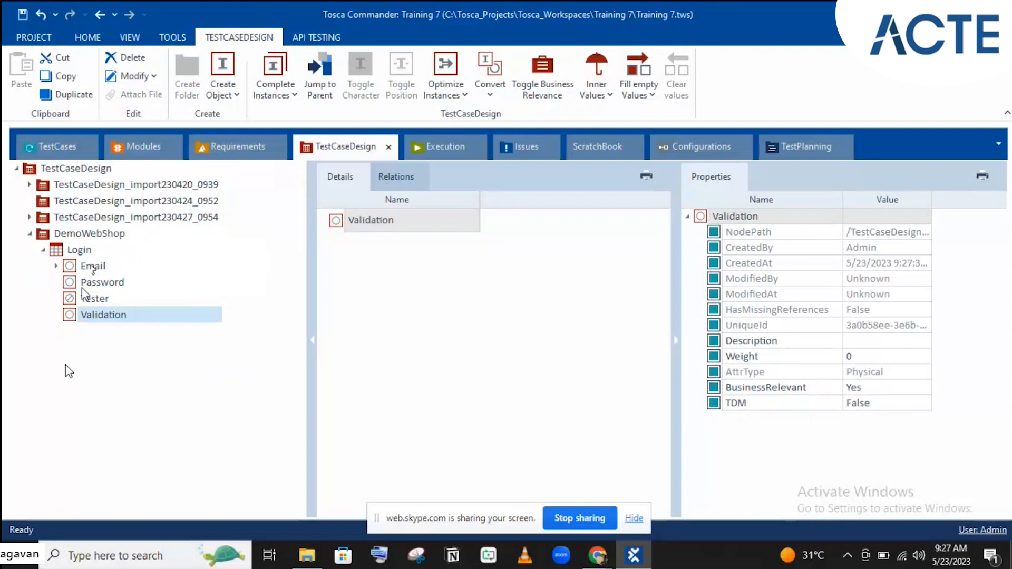
pyautogui.moveTo(83, 297); pyautogui.dragTo(81, 266)
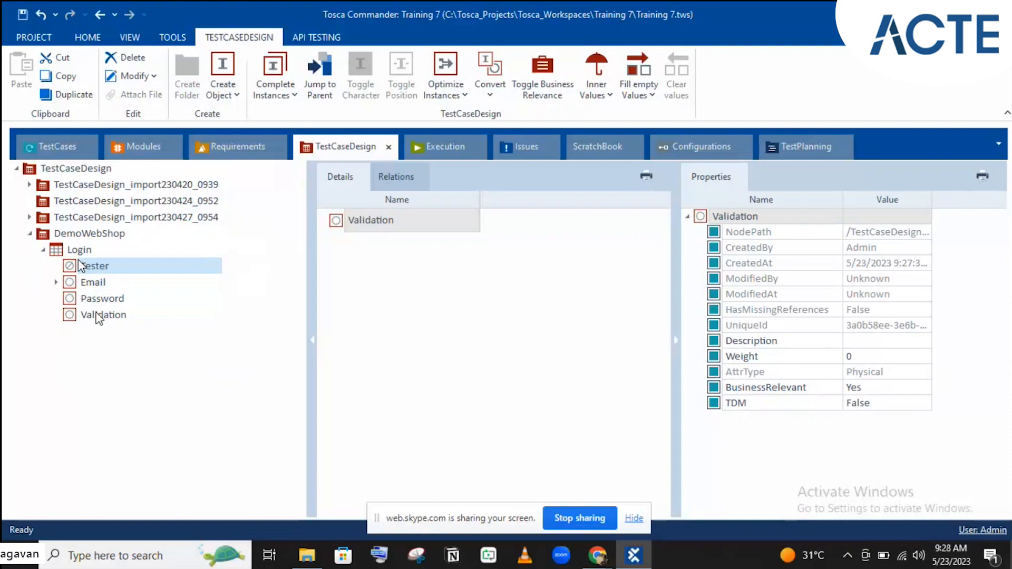
pyautogui.click(98, 316)
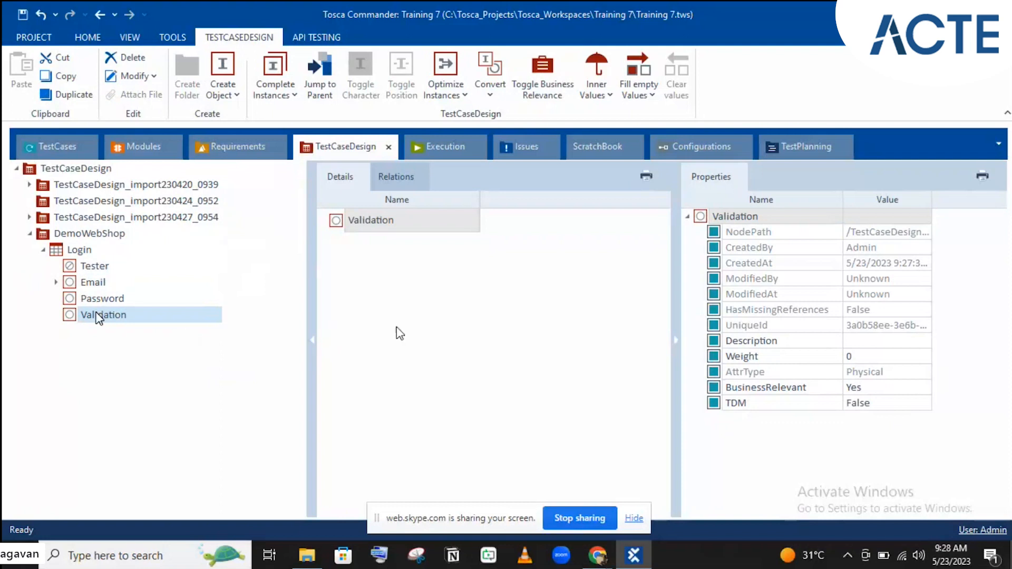
# - Set Validation's BusinessRelevant to Result, then review Tester's and Email's properties
pyautogui.click(872, 389)
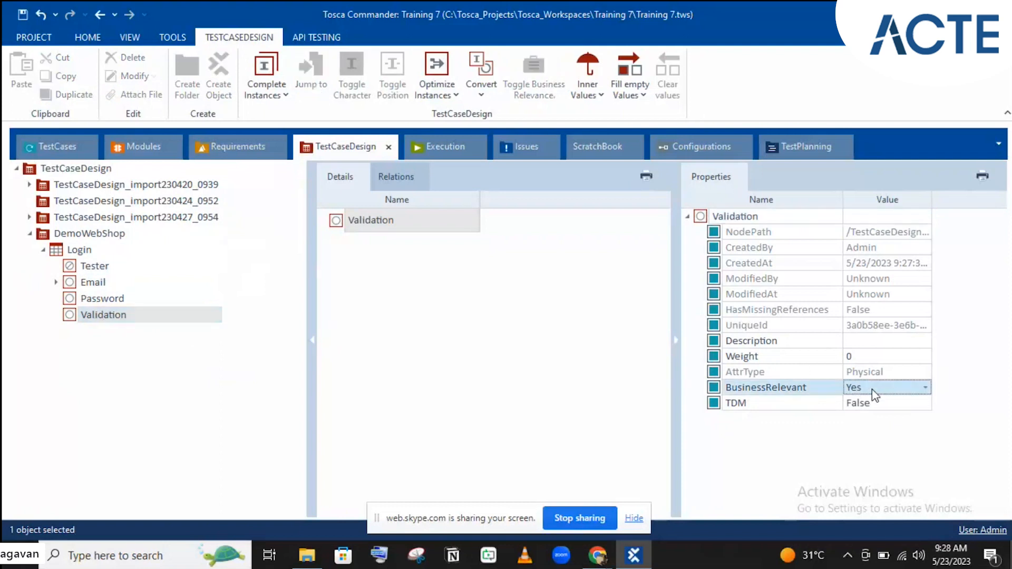
pyautogui.click(874, 394)
pyautogui.click(870, 440)
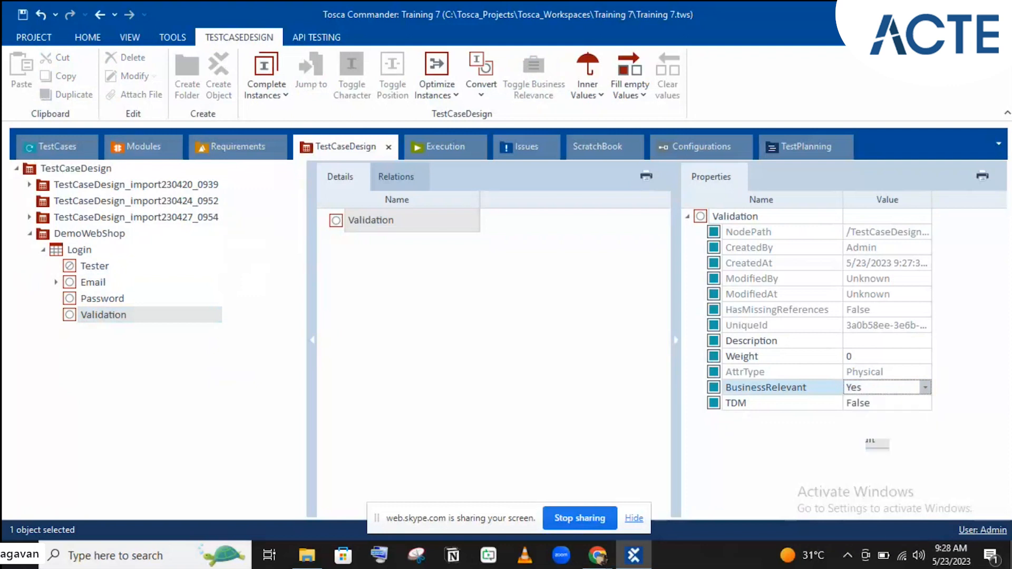
pyautogui.click(744, 375)
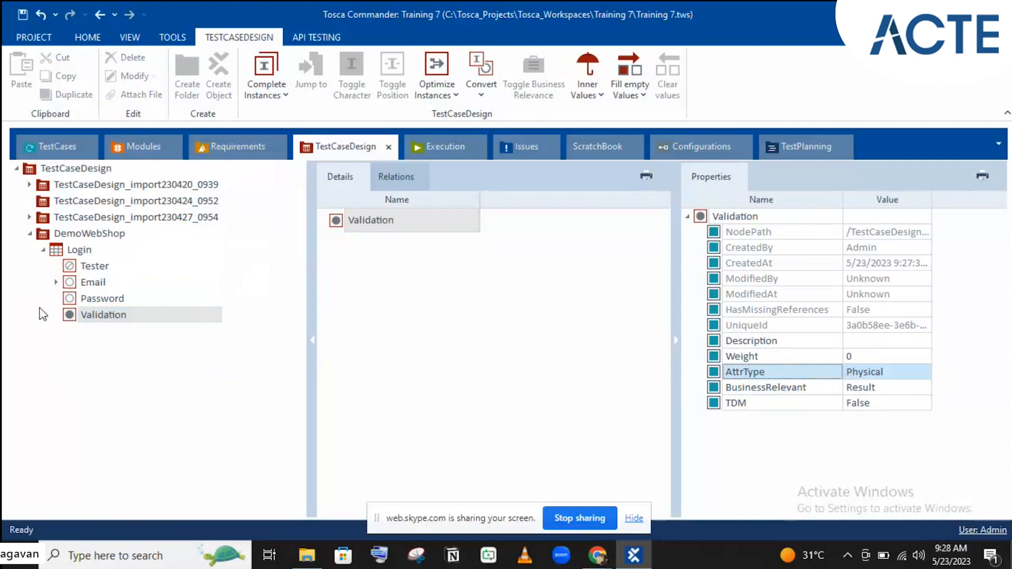
pyautogui.click(82, 269)
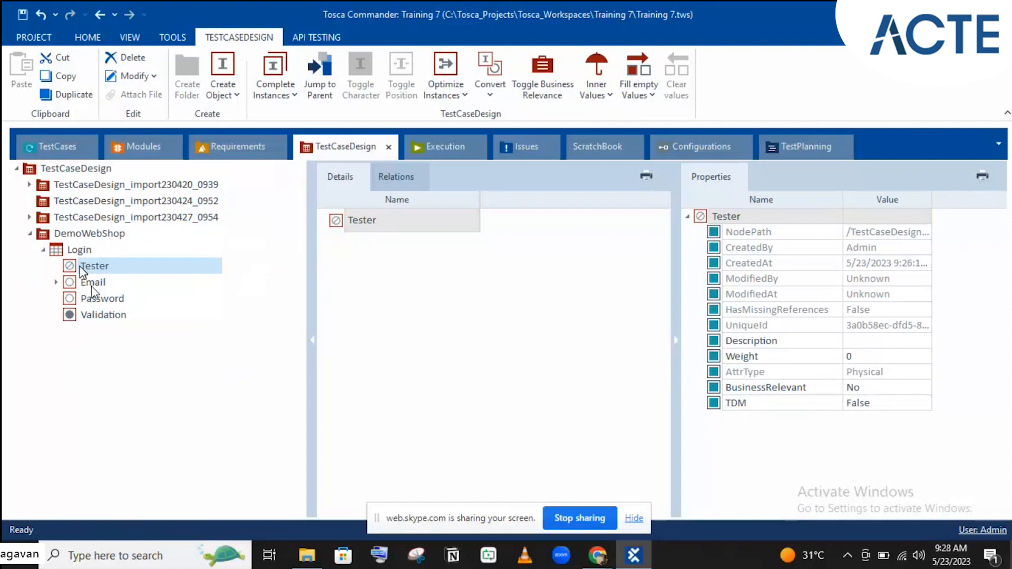
pyautogui.click(91, 285)
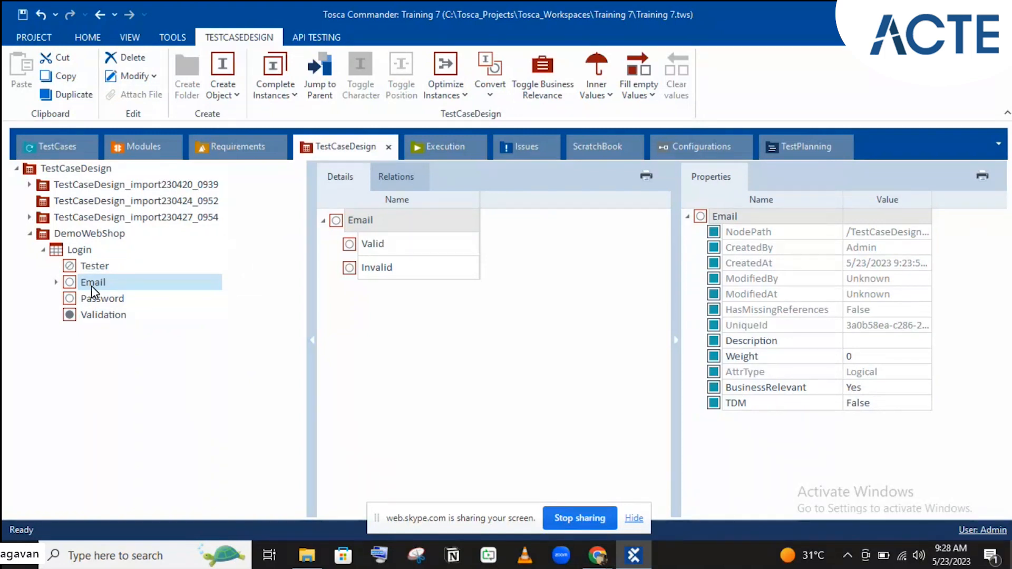
# - Inspect Validation's type properties, expand Email to list Valid and Invalid, and review Tester
pyautogui.click(96, 316)
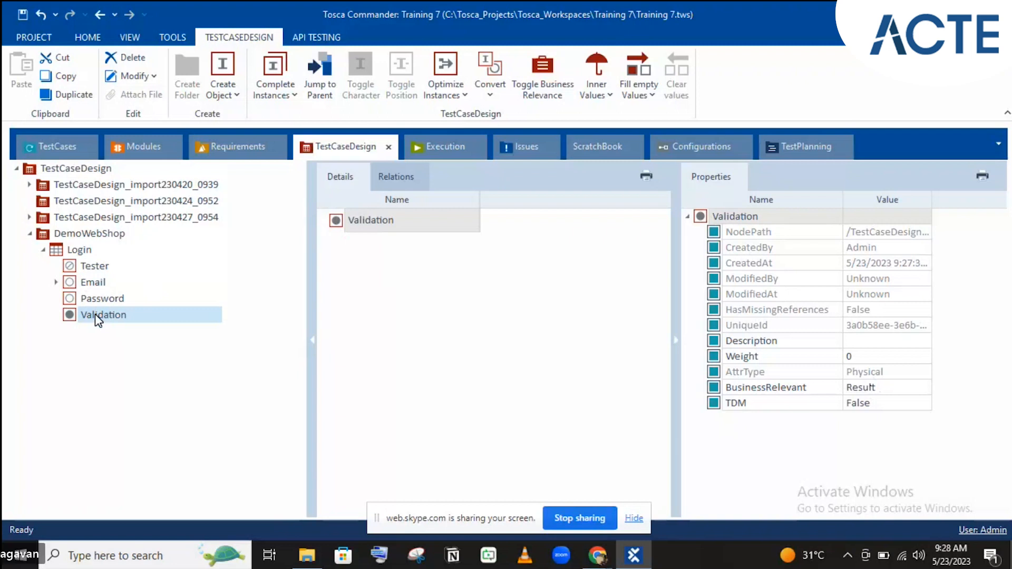
pyautogui.click(754, 371)
pyautogui.click(761, 369)
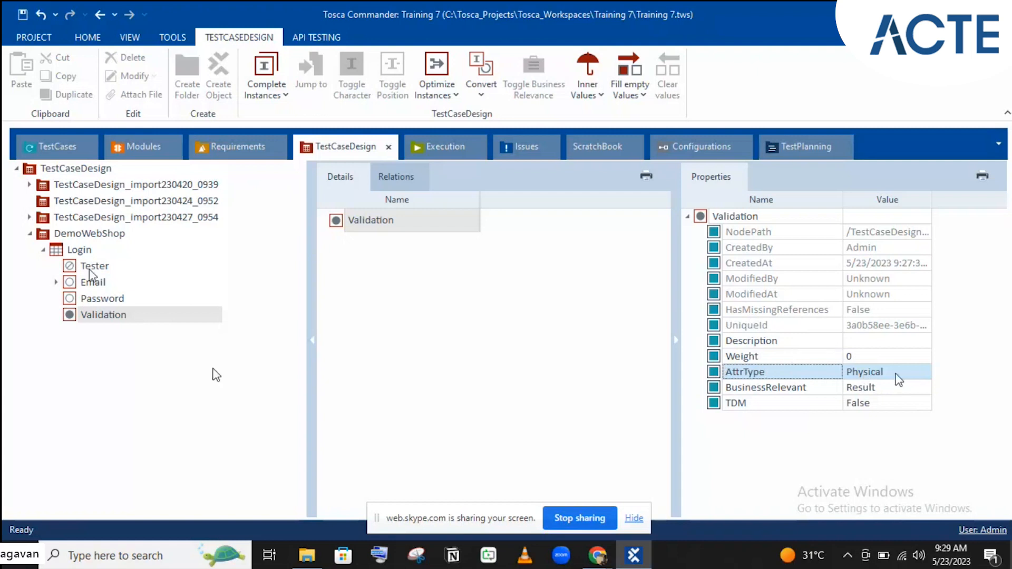
pyautogui.click(56, 283)
pyautogui.doubleClick(93, 282)
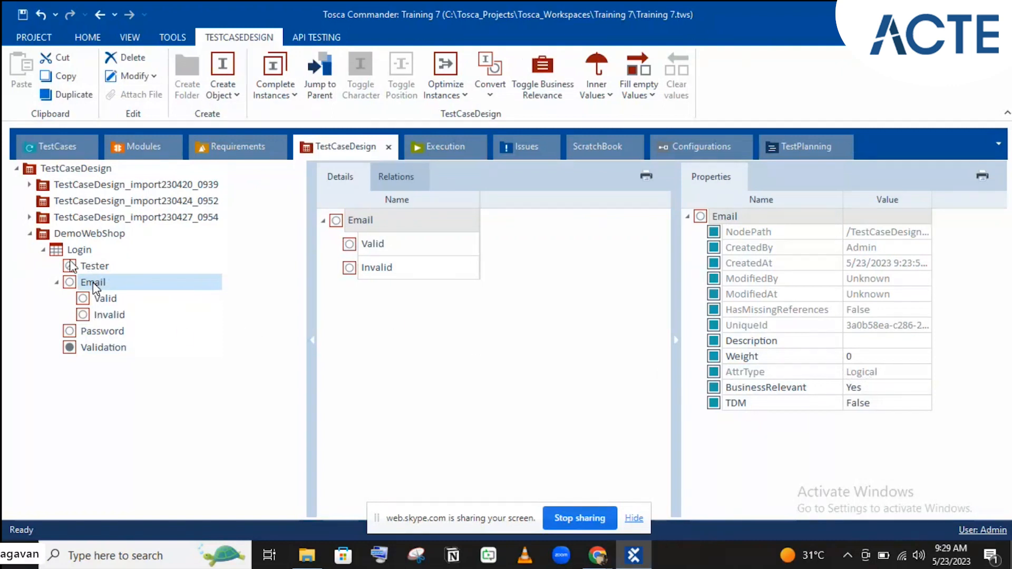
pyautogui.click(87, 266)
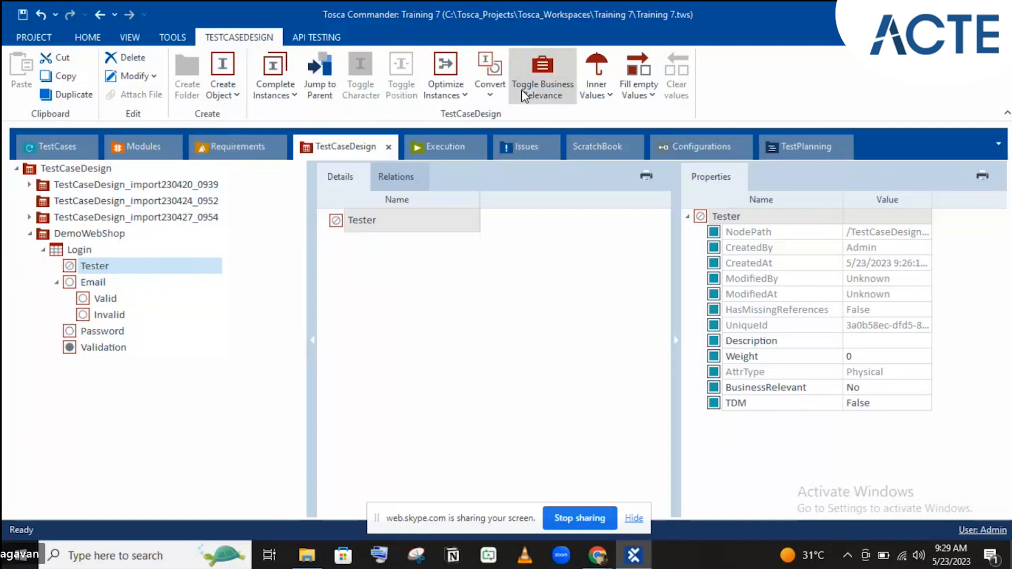
pyautogui.click(541, 82)
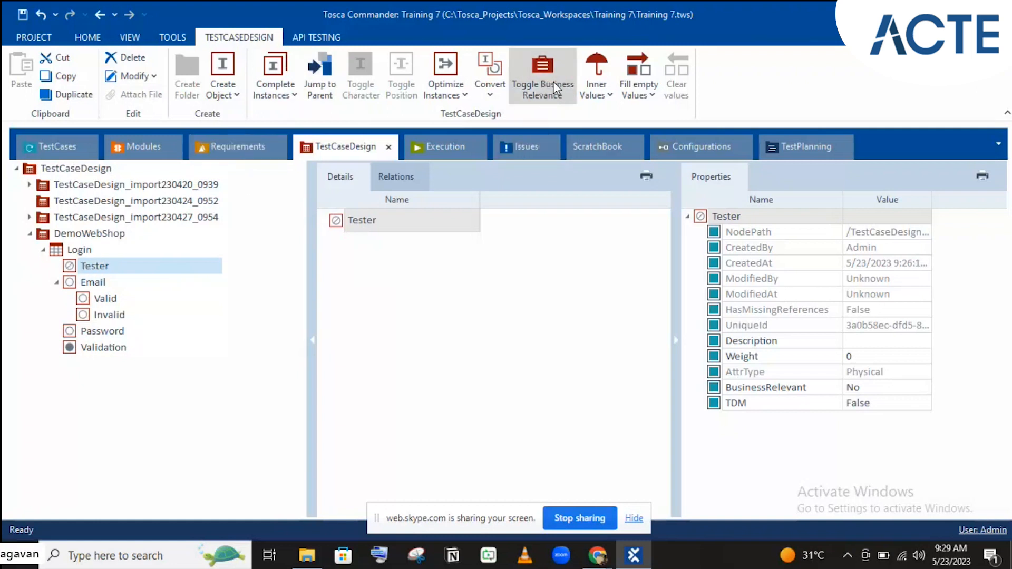
pyautogui.click(883, 388)
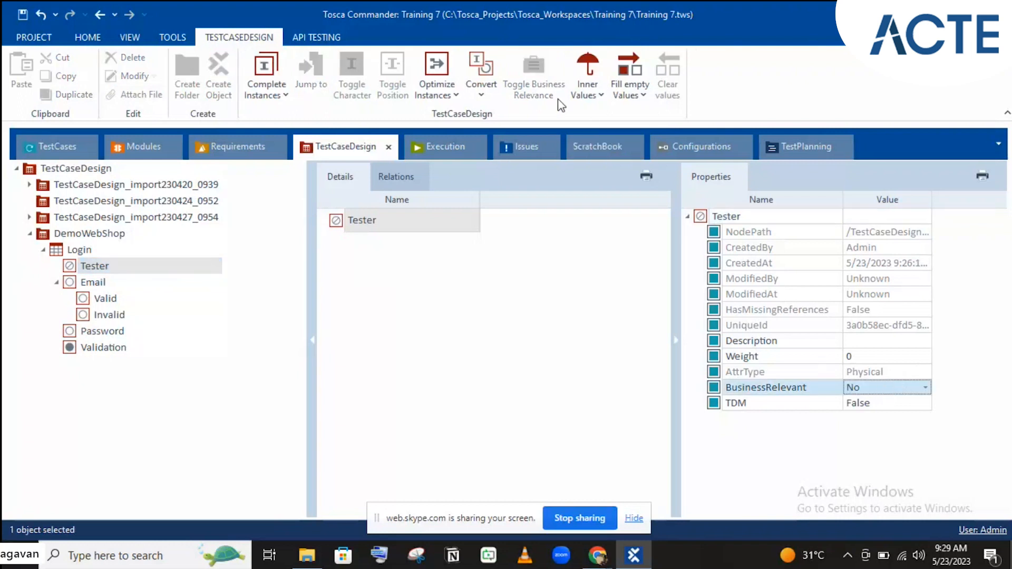
pyautogui.click(73, 272)
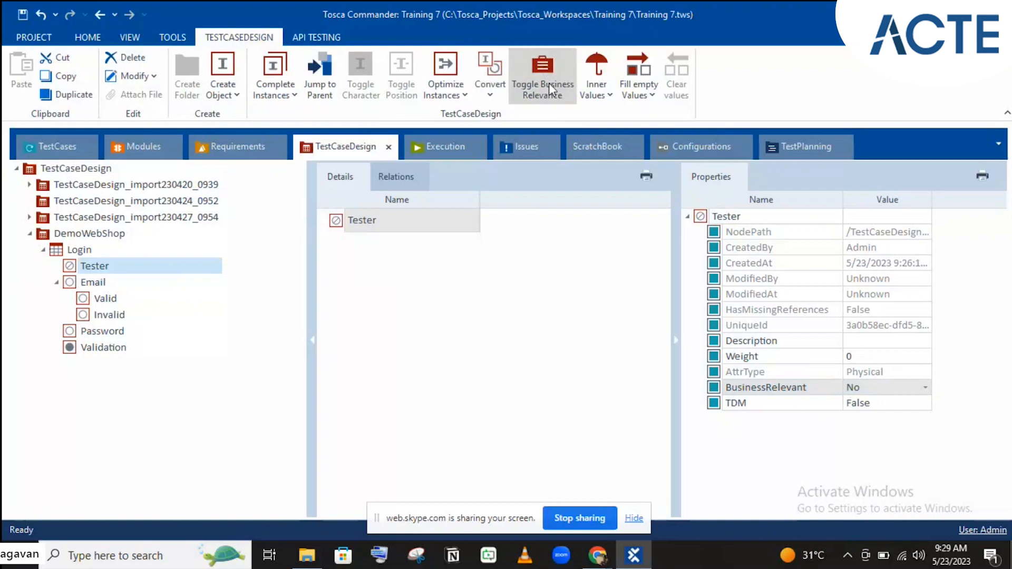
pyautogui.click(549, 82)
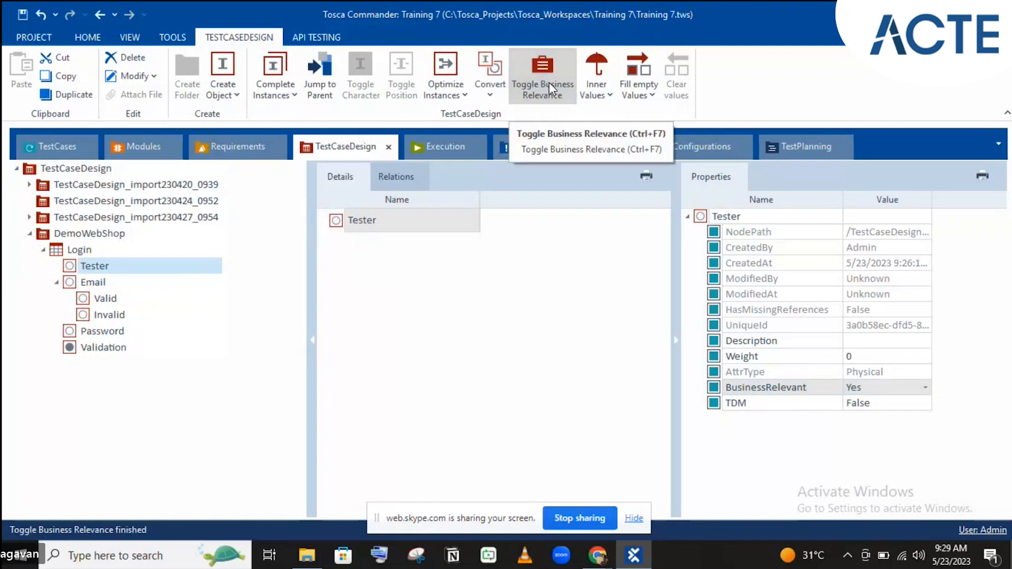
pyautogui.click(549, 82)
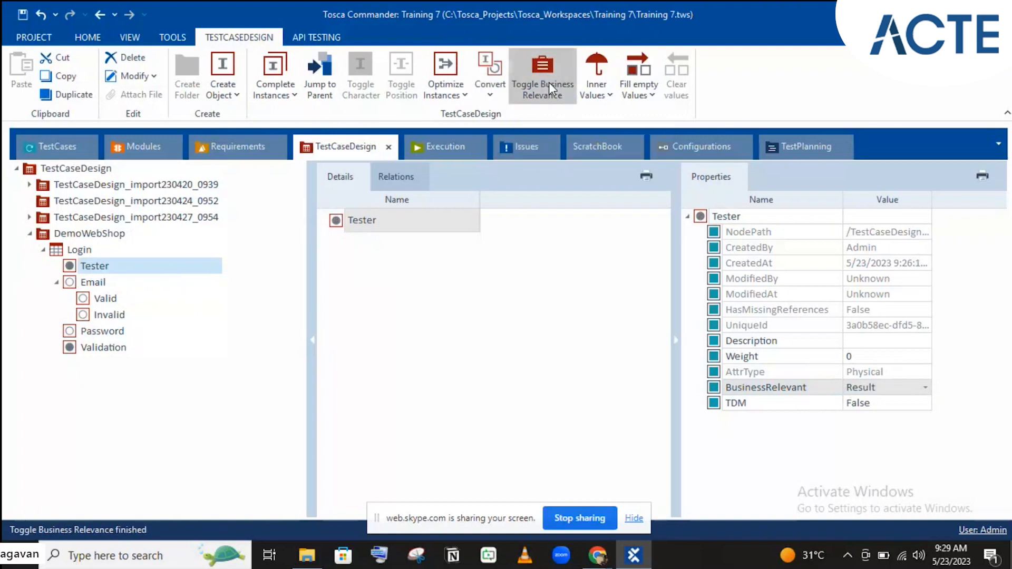
pyautogui.click(549, 82)
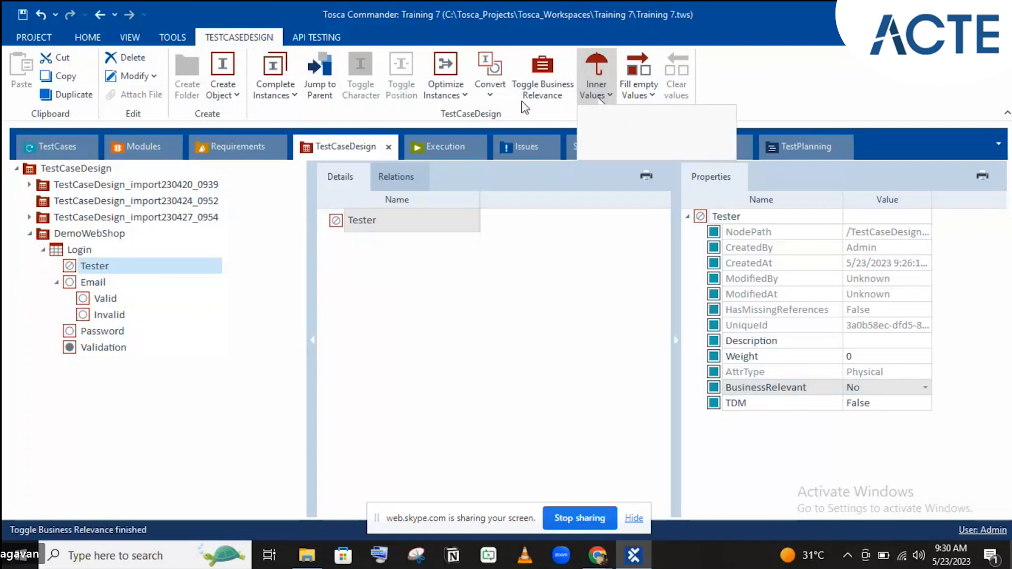
pyautogui.click(600, 98)
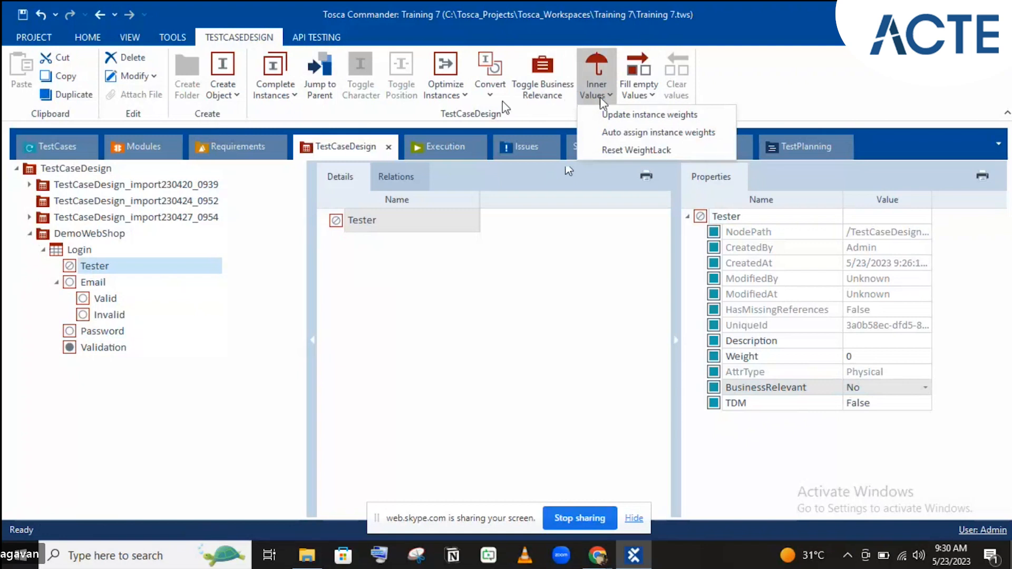
pyautogui.click(441, 96)
pyautogui.click(442, 96)
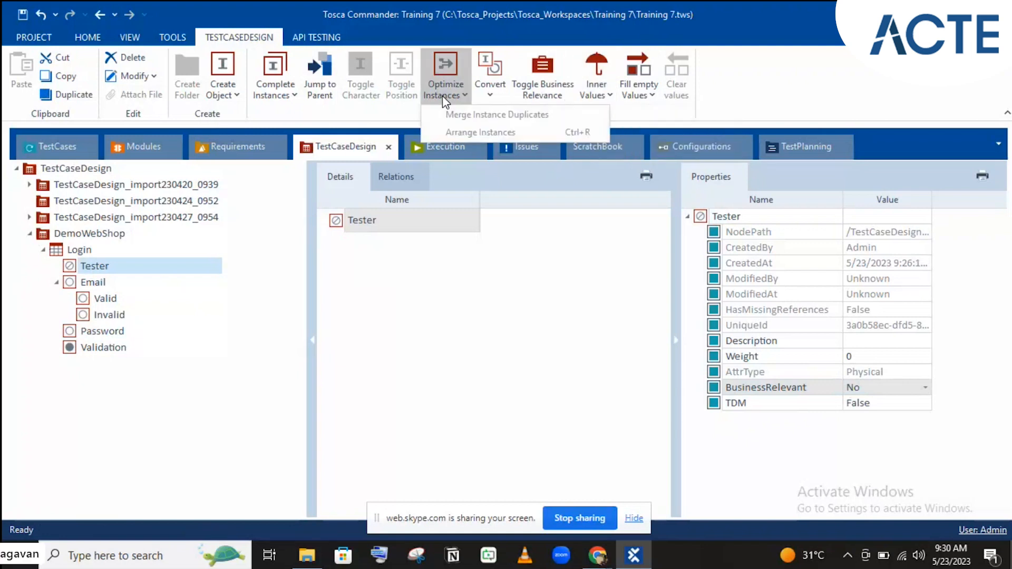
pyautogui.click(490, 96)
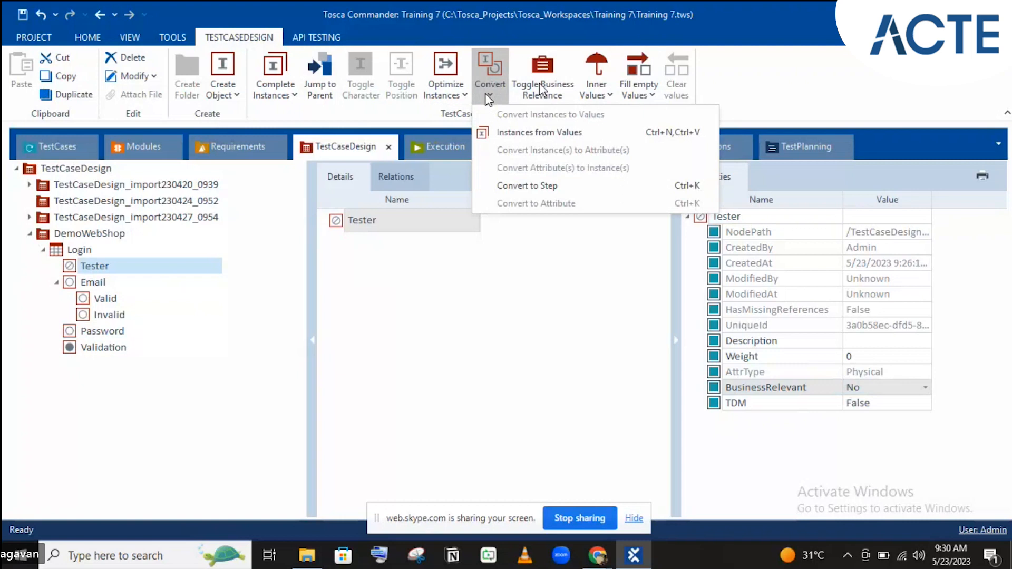
pyautogui.click(775, 52)
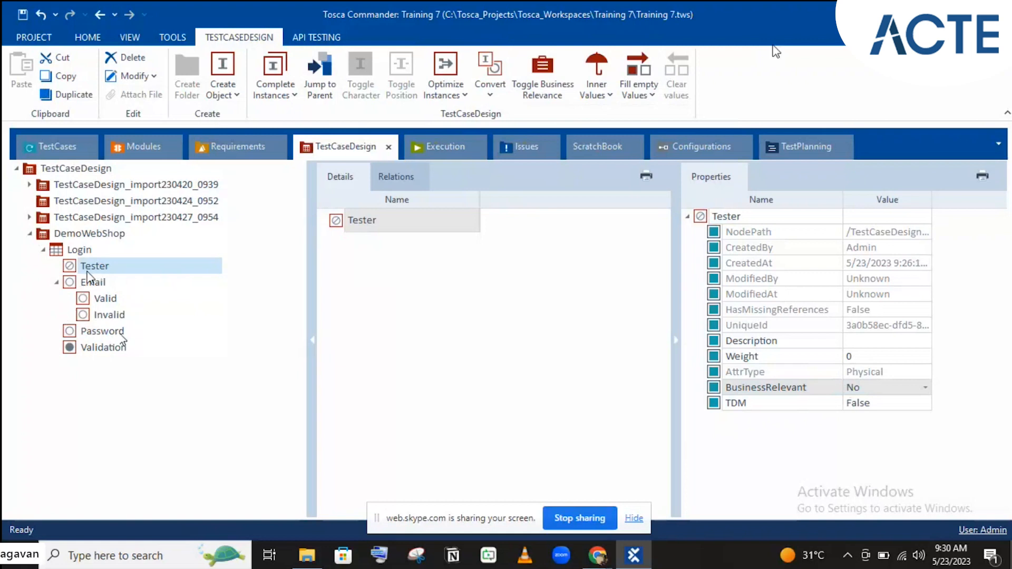
# - Review Tester, Email and Validation properties, re-expand Email and select its Valid class
pyautogui.click(74, 273)
pyautogui.click(92, 283)
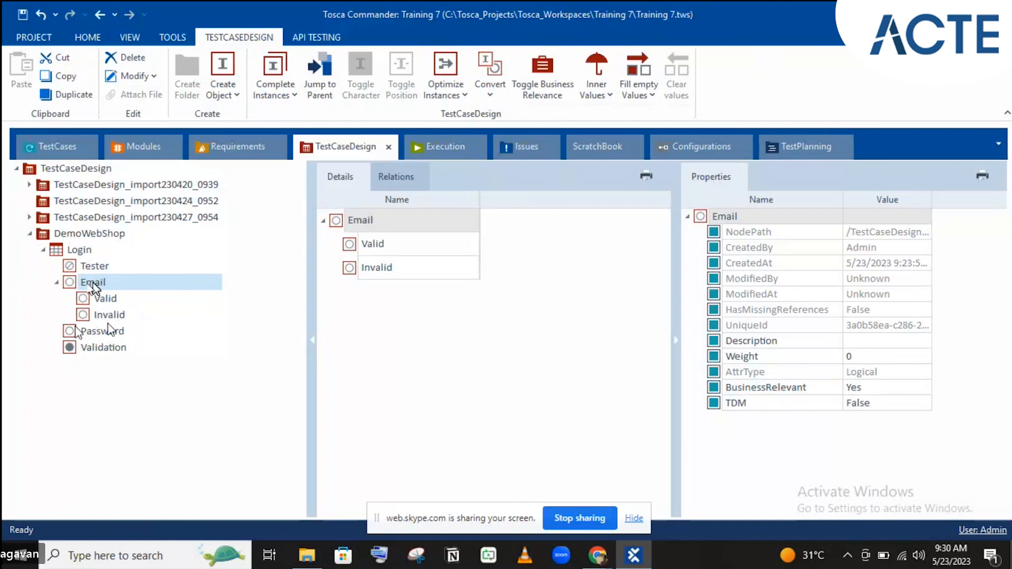
pyautogui.click(103, 348)
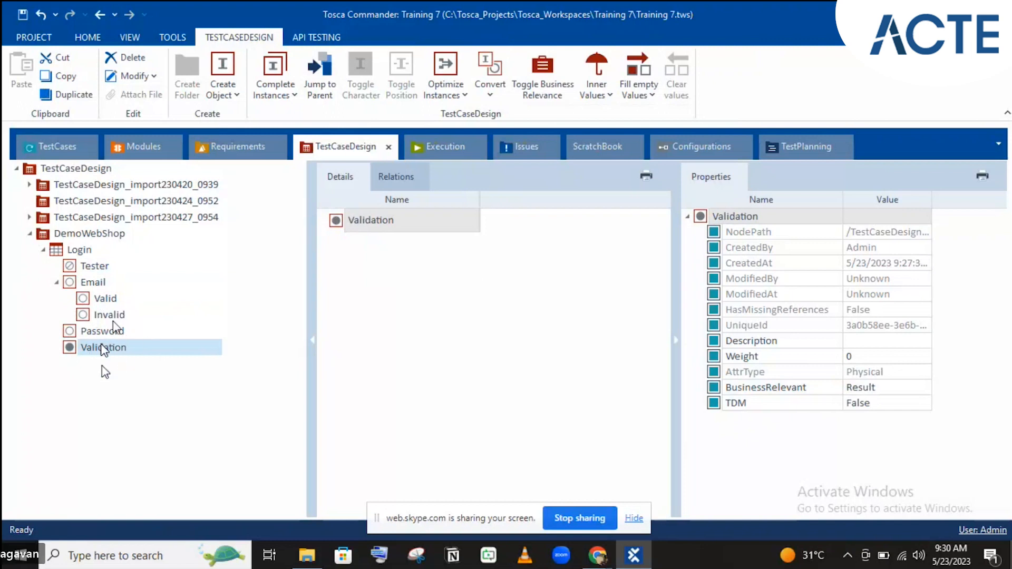
pyautogui.click(57, 282)
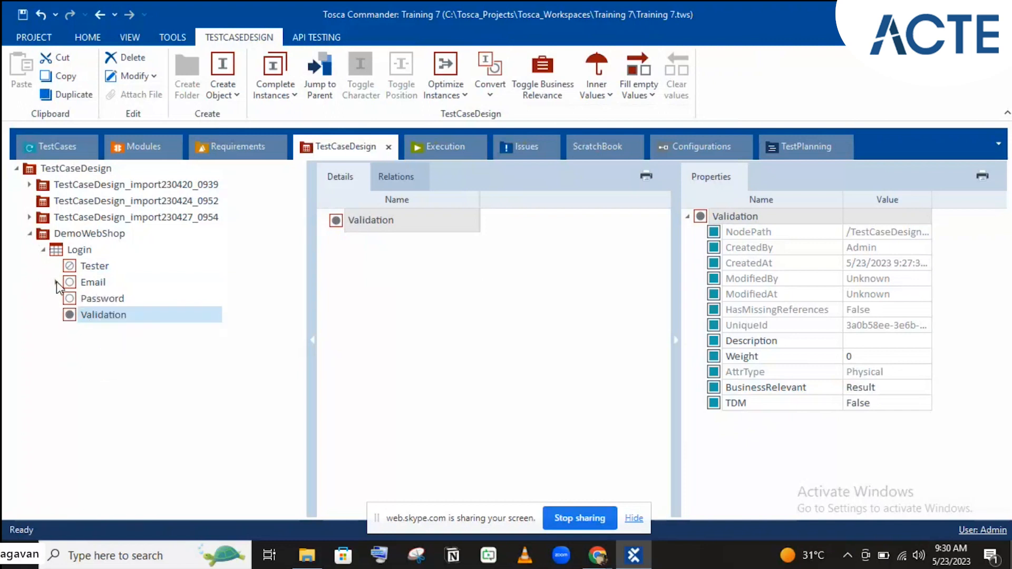
pyautogui.click(56, 282)
pyautogui.click(91, 283)
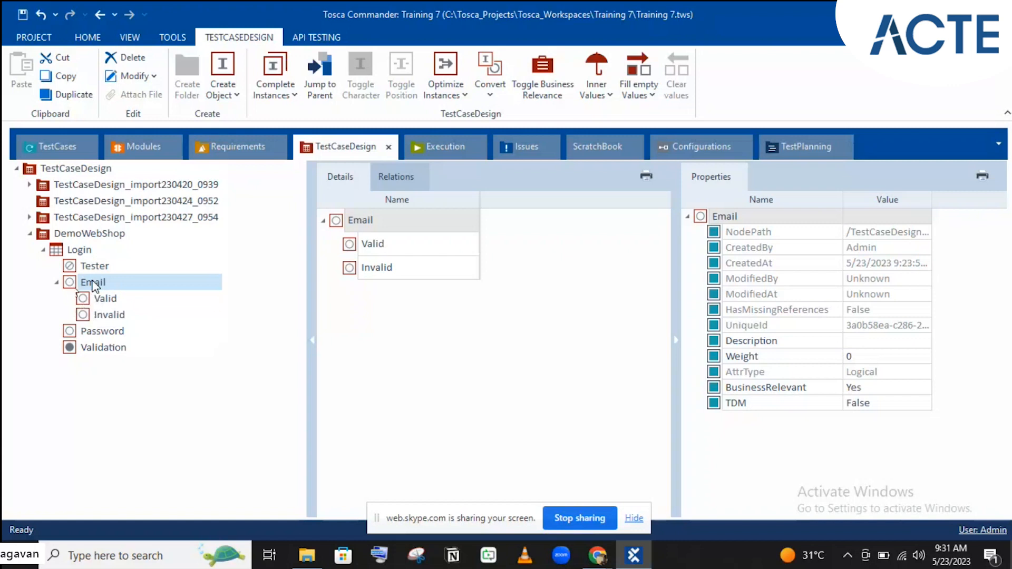
pyautogui.click(84, 300)
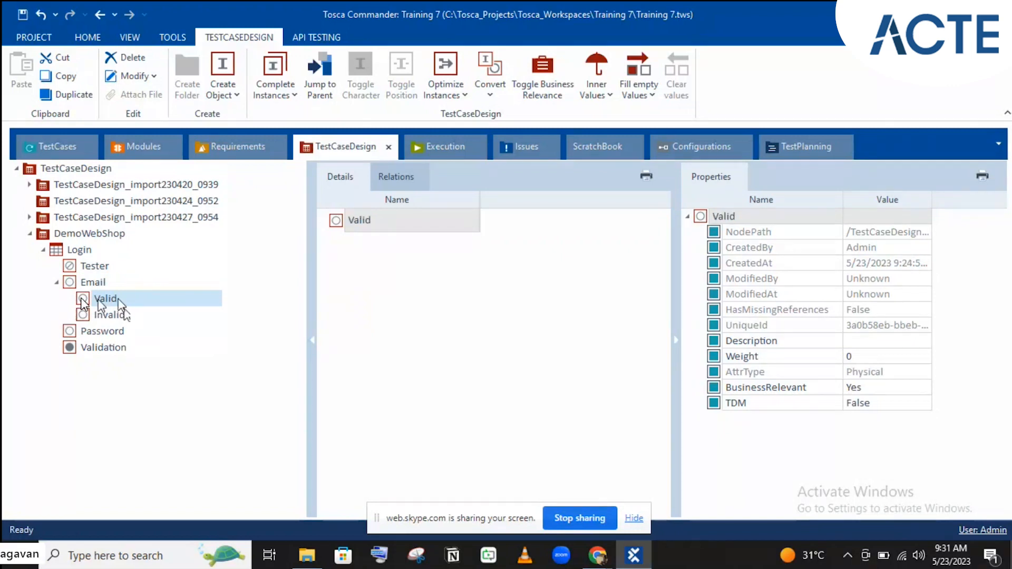
# - Create a first instance under Valid named with a sample valid e-mail address
pyautogui.rightClick(113, 300)
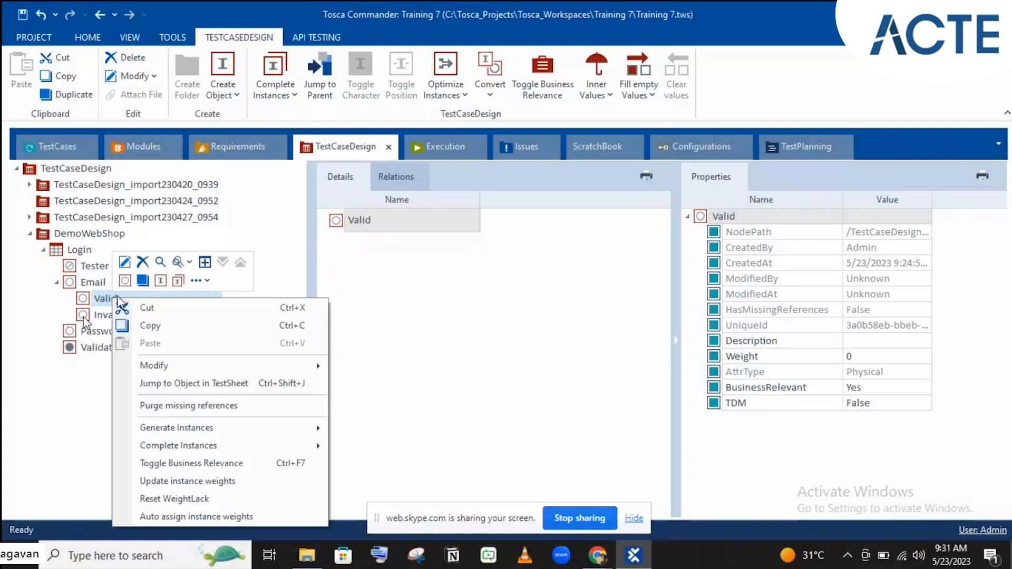
pyautogui.click(159, 282)
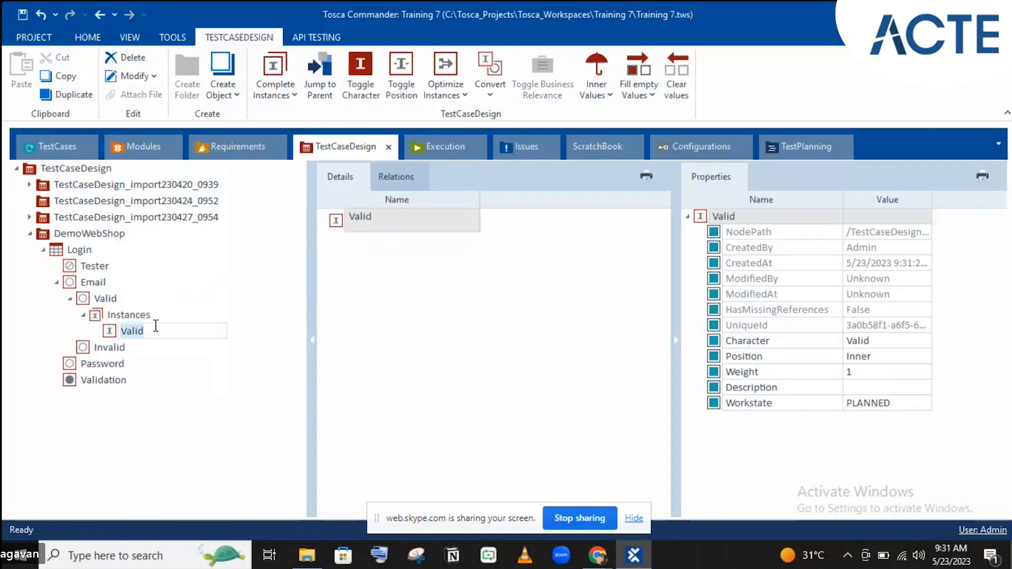
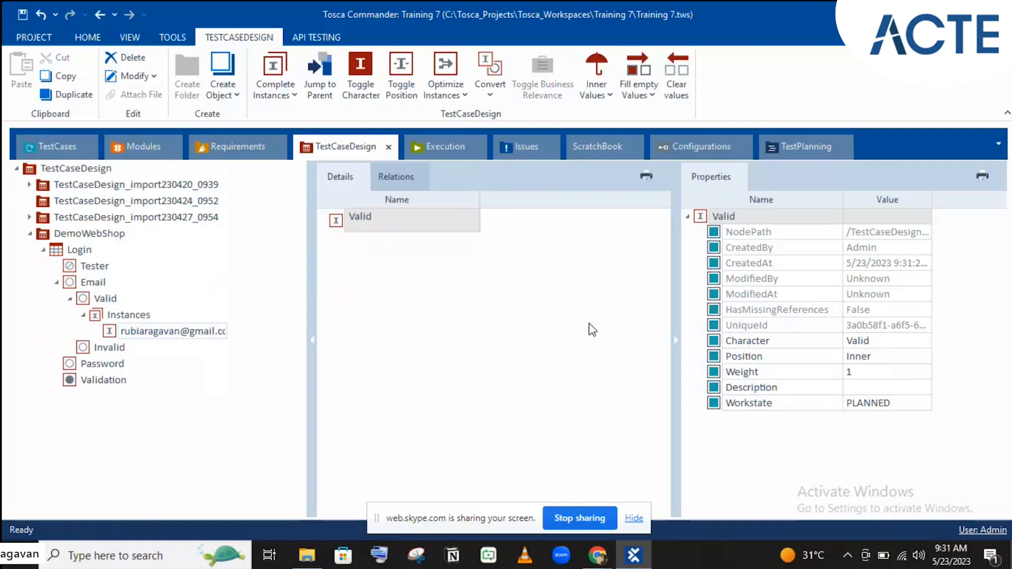
pyautogui.press('Return')
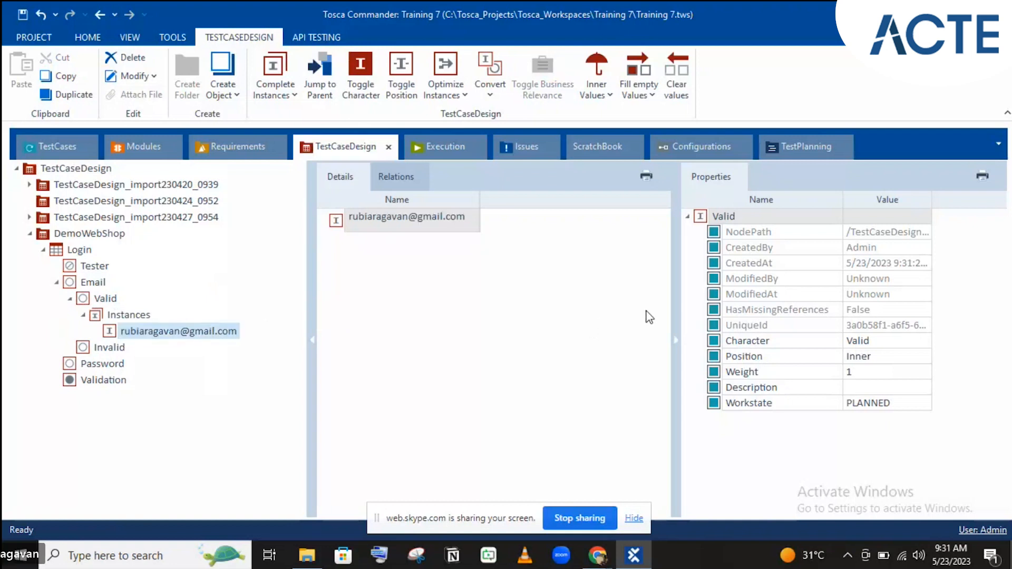
# - Add a second Valid instance named with another sample e-mail address
pyautogui.click(110, 303)
pyautogui.rightClick(112, 302)
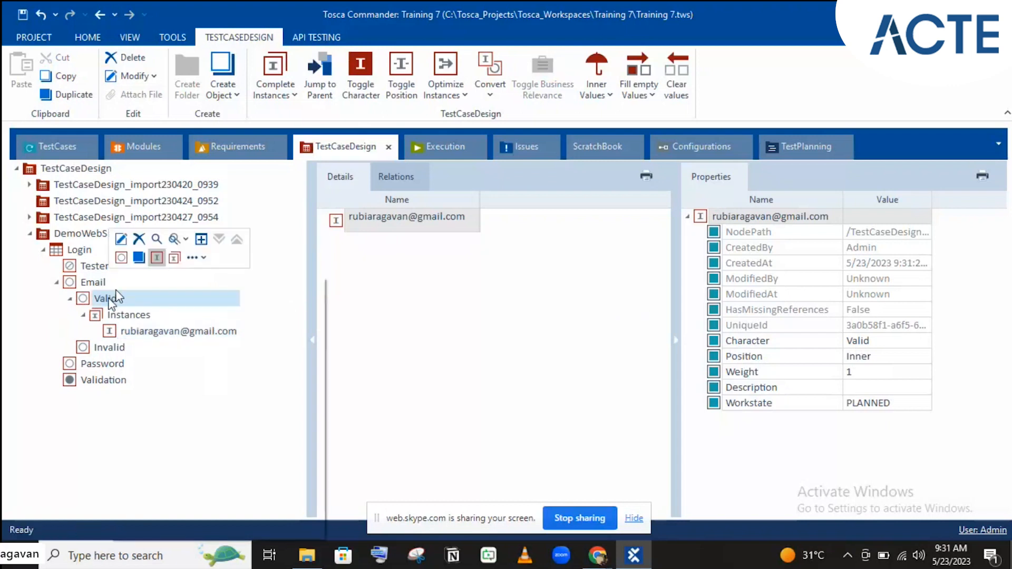
pyautogui.click(152, 258)
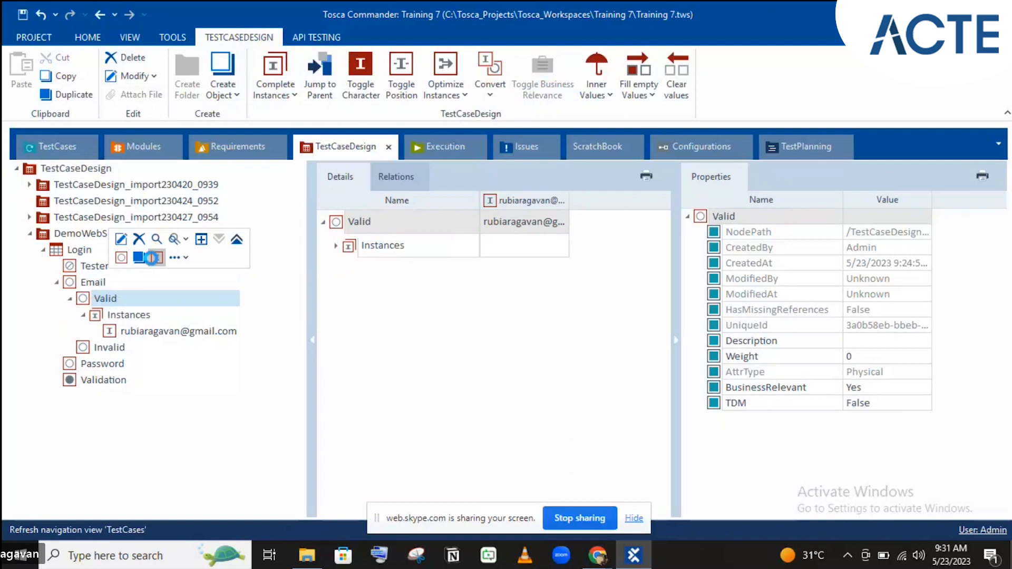
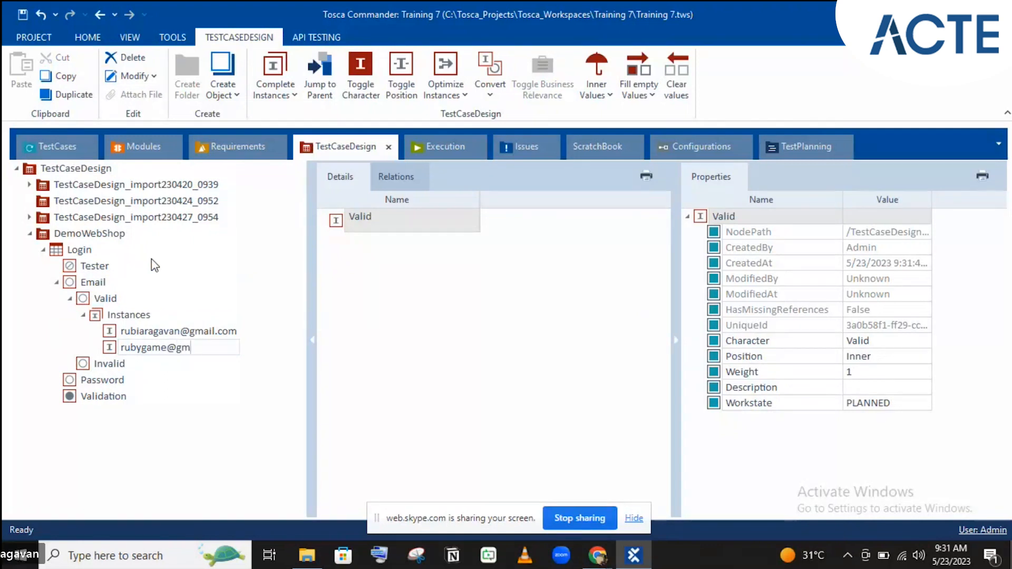
pyautogui.press('Return')
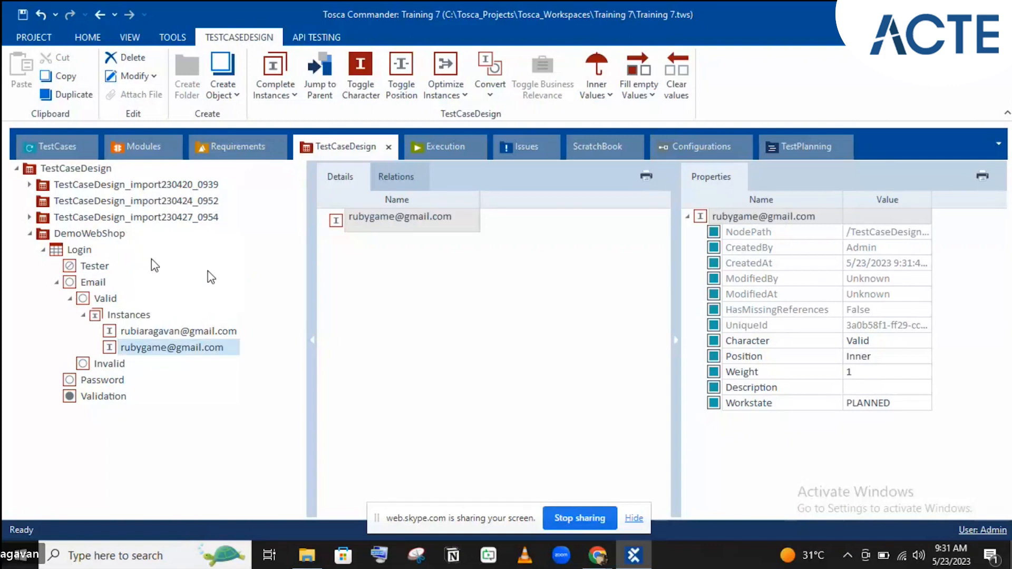
# - Add one instance under Invalid named with a made-up, bogus e-mail address
pyautogui.rightClick(117, 369)
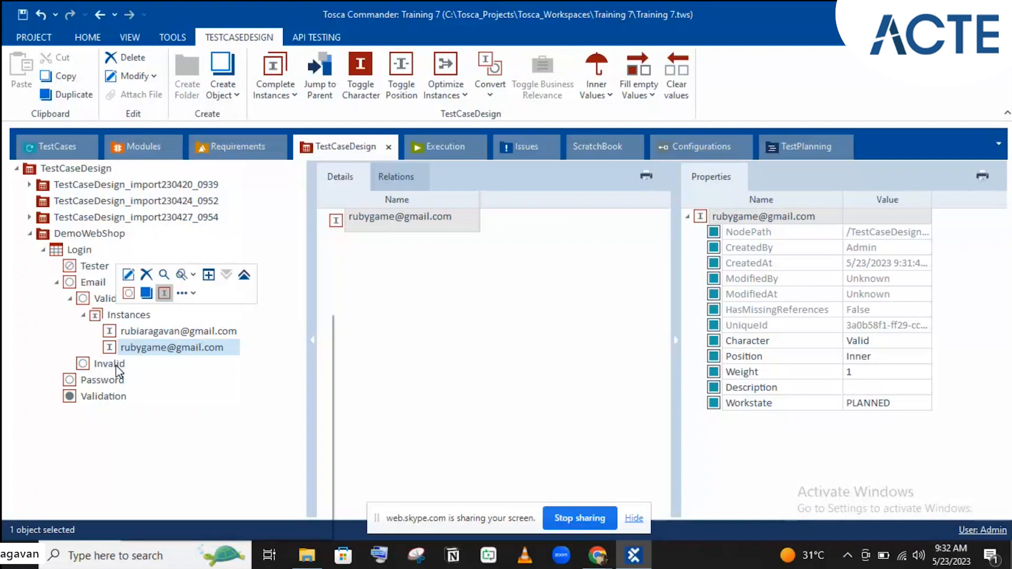
pyautogui.rightClick(117, 369)
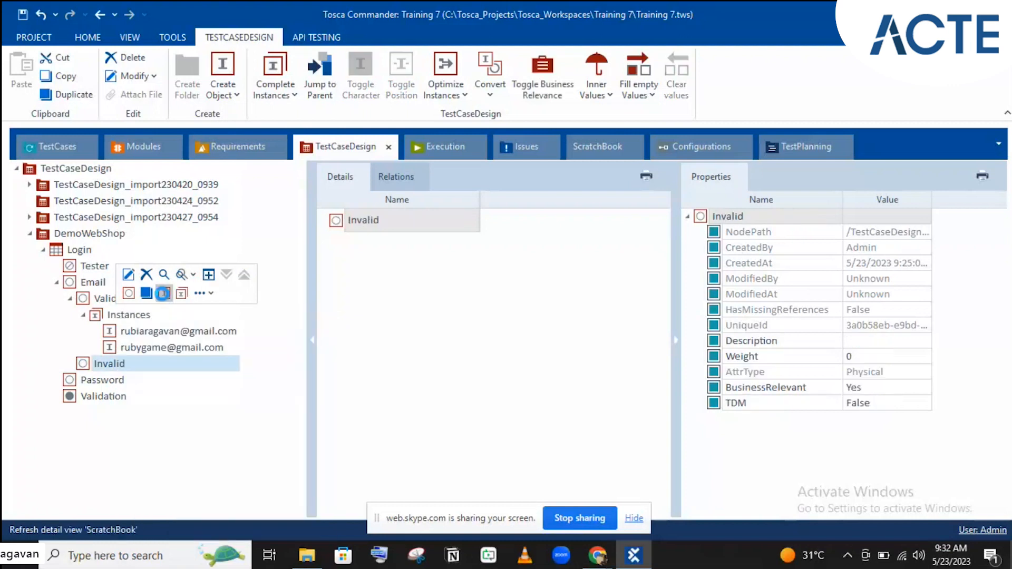
pyautogui.click(163, 293)
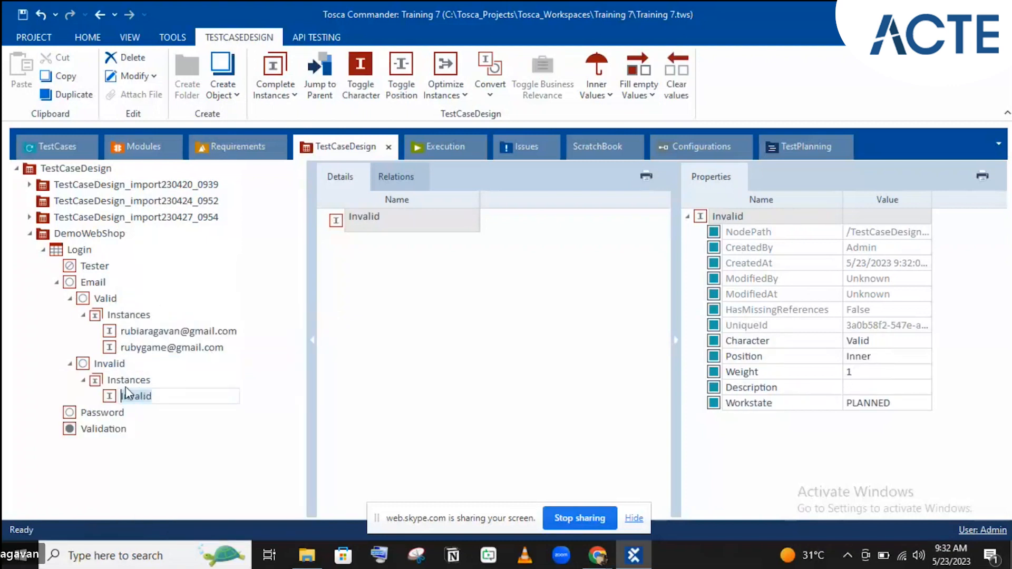
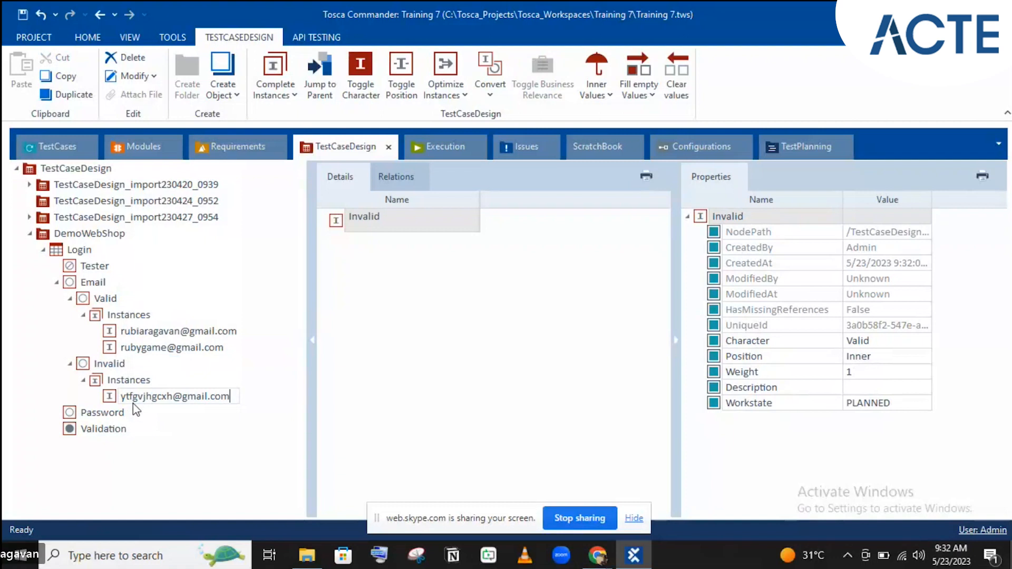
pyautogui.press('Return')
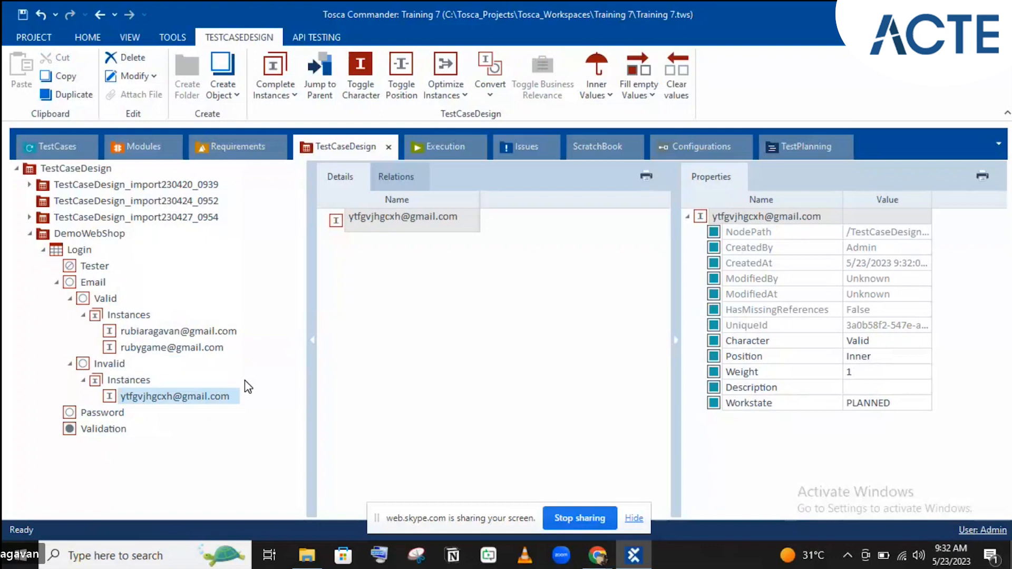
pyautogui.click(115, 407)
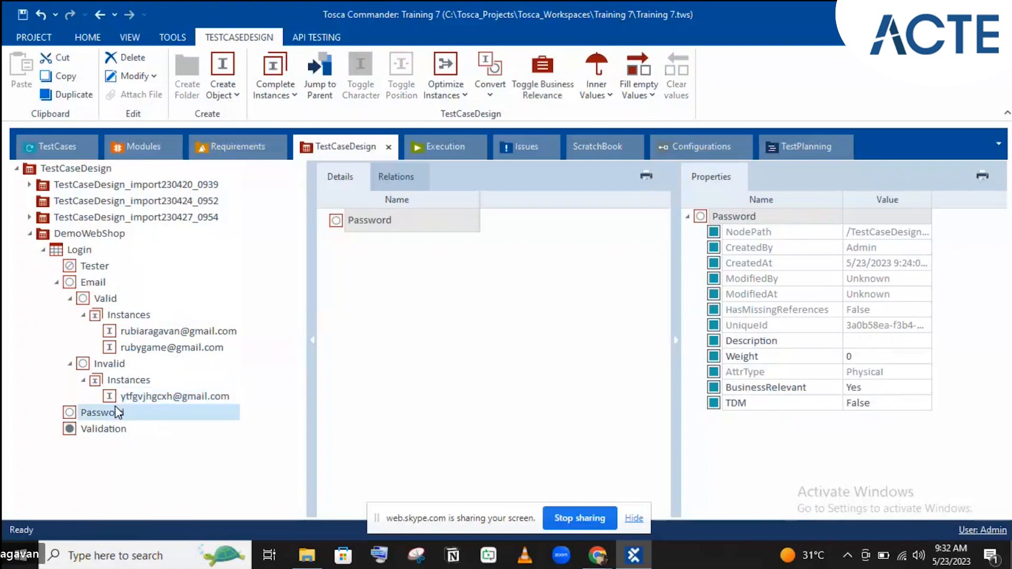
# - Create a first Password instance holding a numeric sample password
pyautogui.rightClick(114, 406)
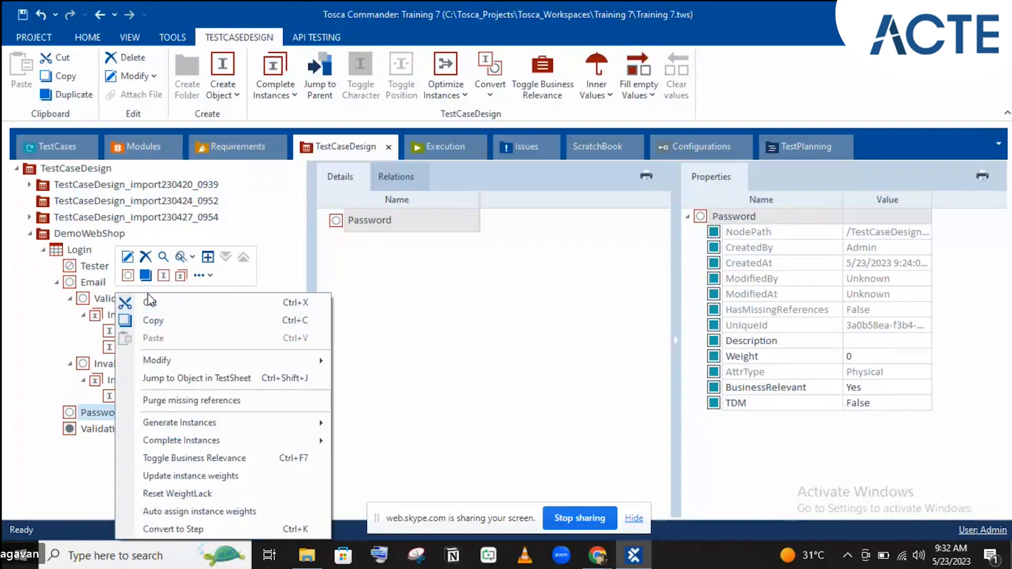
pyautogui.click(164, 275)
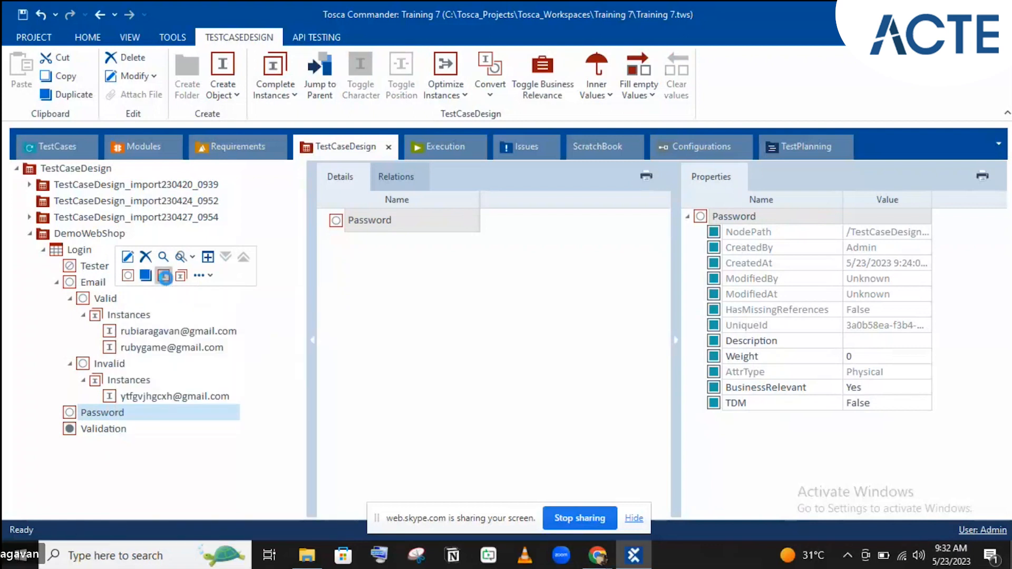
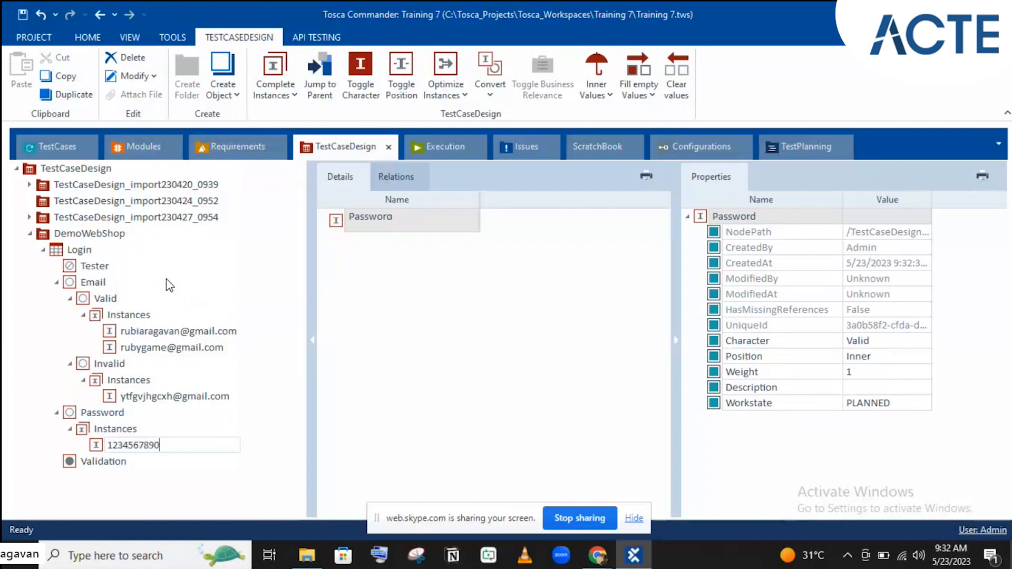
pyautogui.press('Return')
# - Add a second Password instance holding another sample password value
pyautogui.click(116, 414)
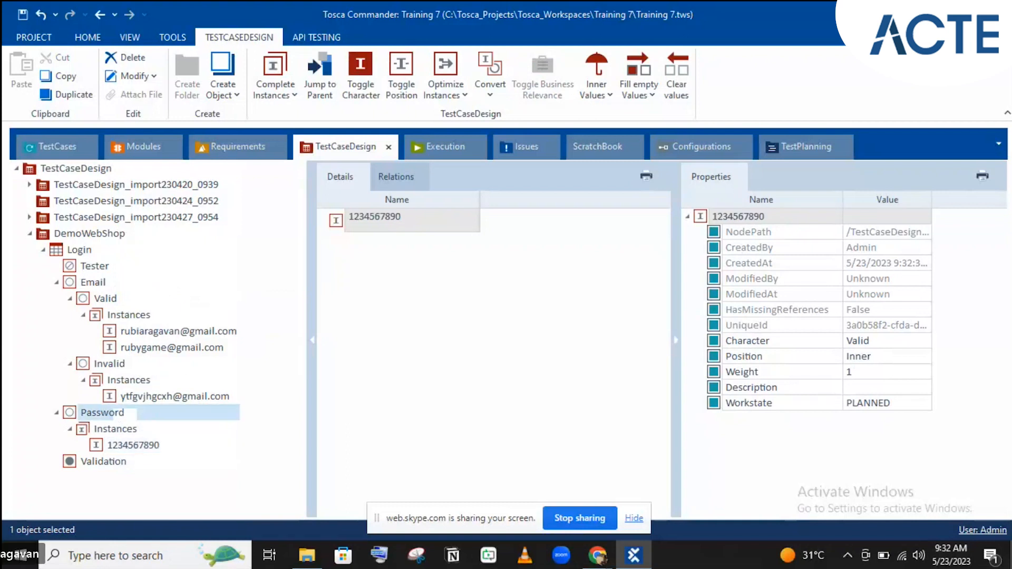
pyautogui.rightClick(117, 415)
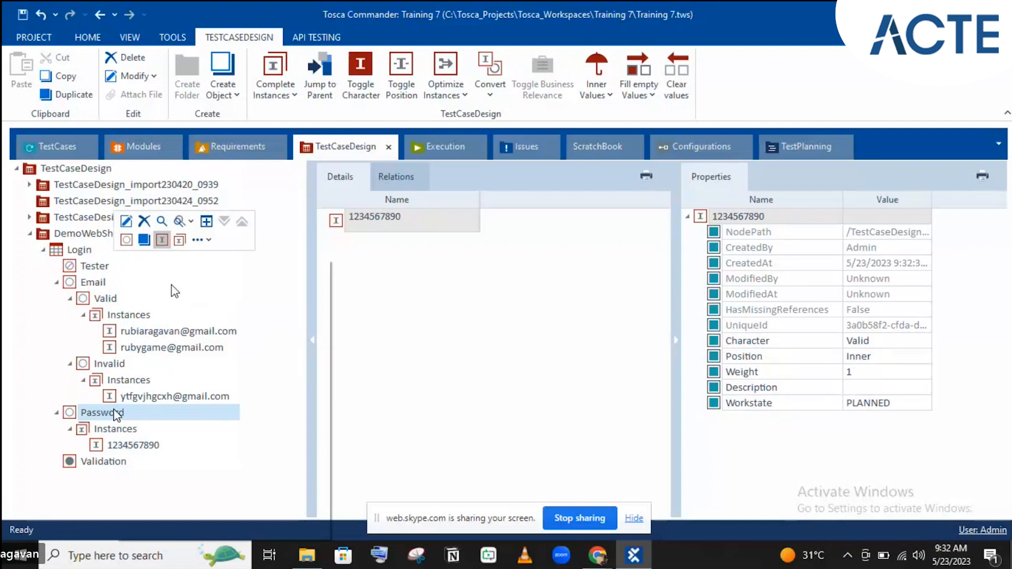
pyautogui.click(162, 242)
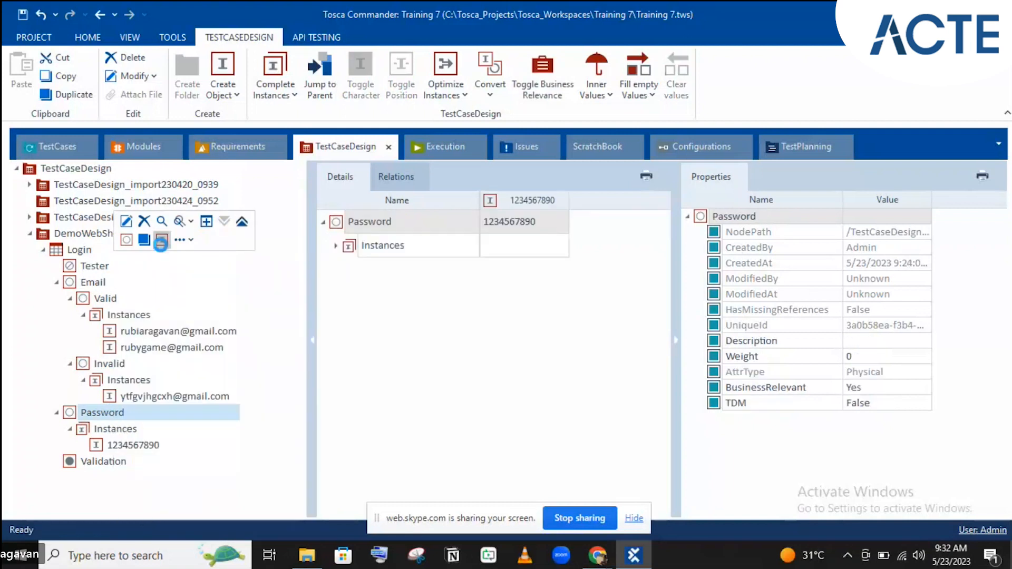
pyautogui.press('Return')
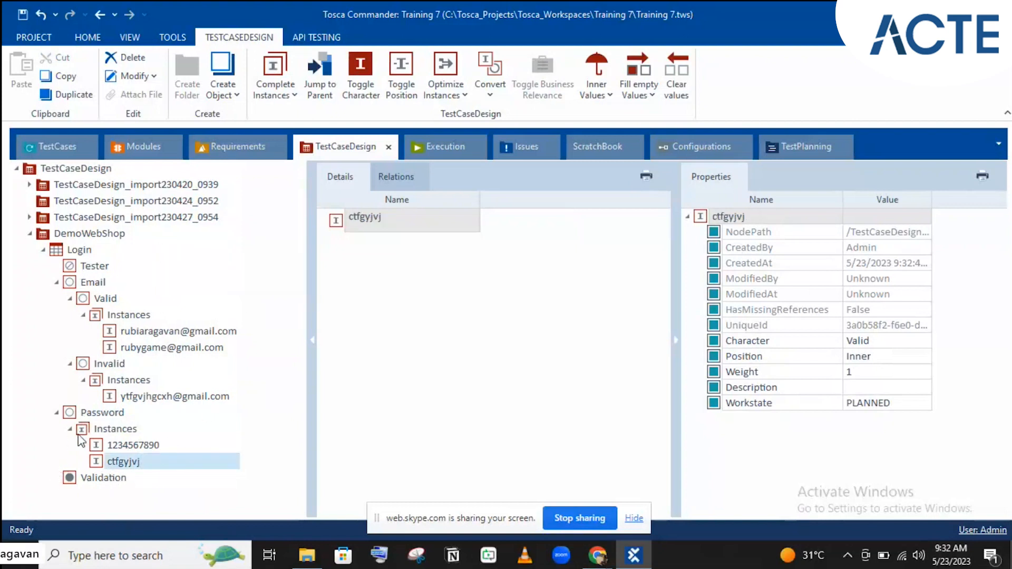
pyautogui.click(148, 331)
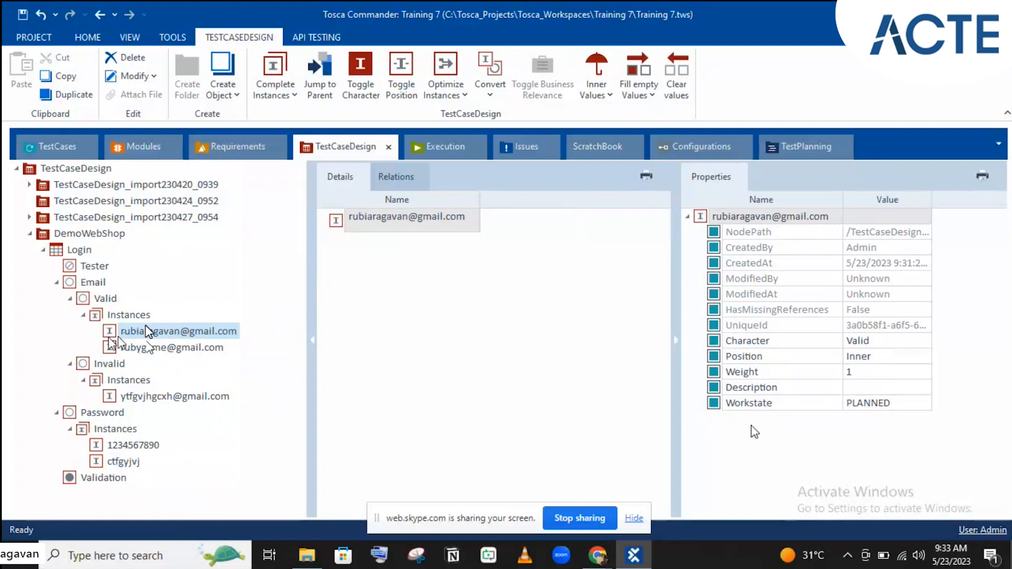
# - Keep the first valid e-mail's Character as Valid and set the invalid e-mail instance to Invalid
pyautogui.click(880, 341)
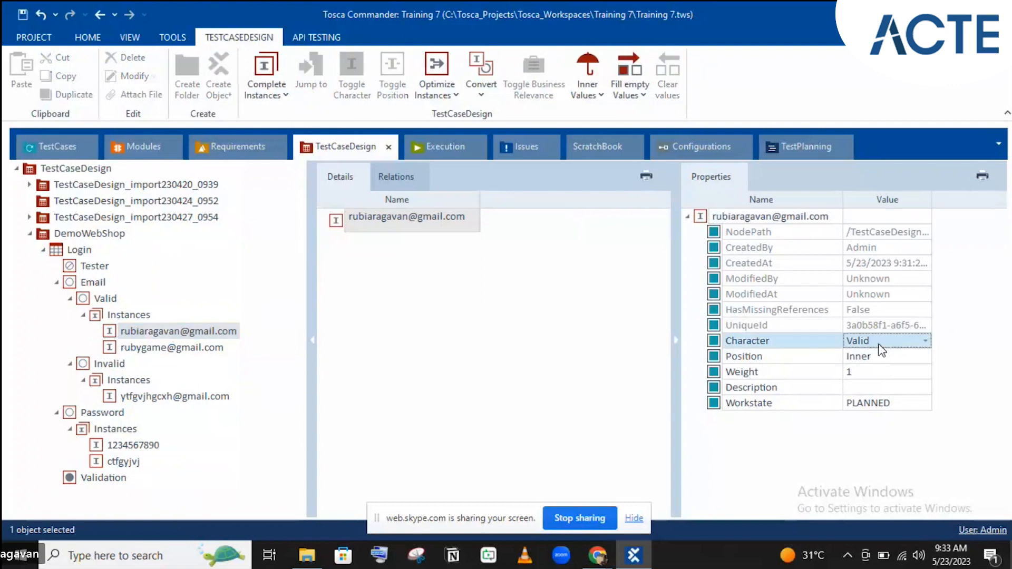
pyautogui.click(879, 344)
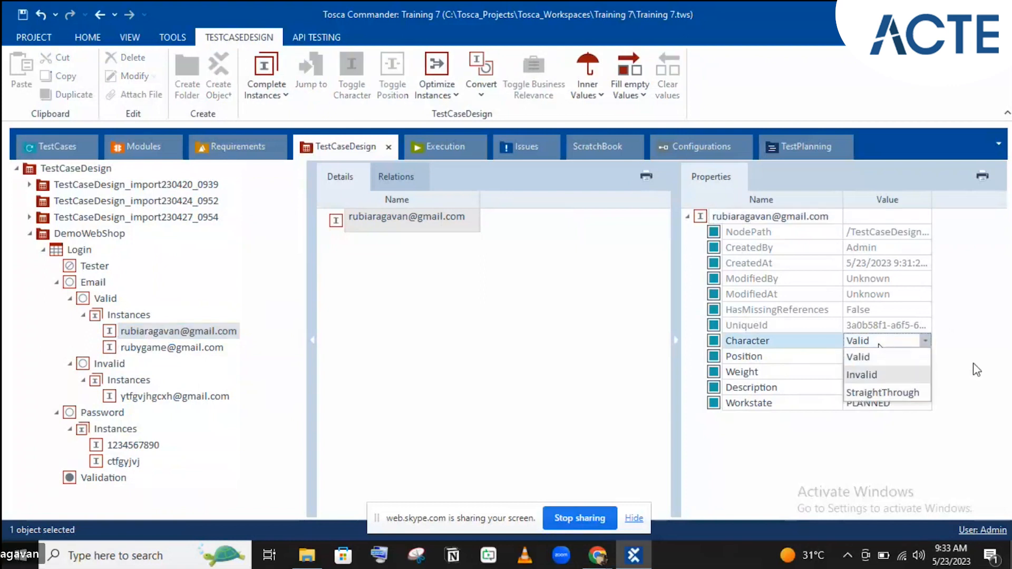
pyautogui.click(984, 316)
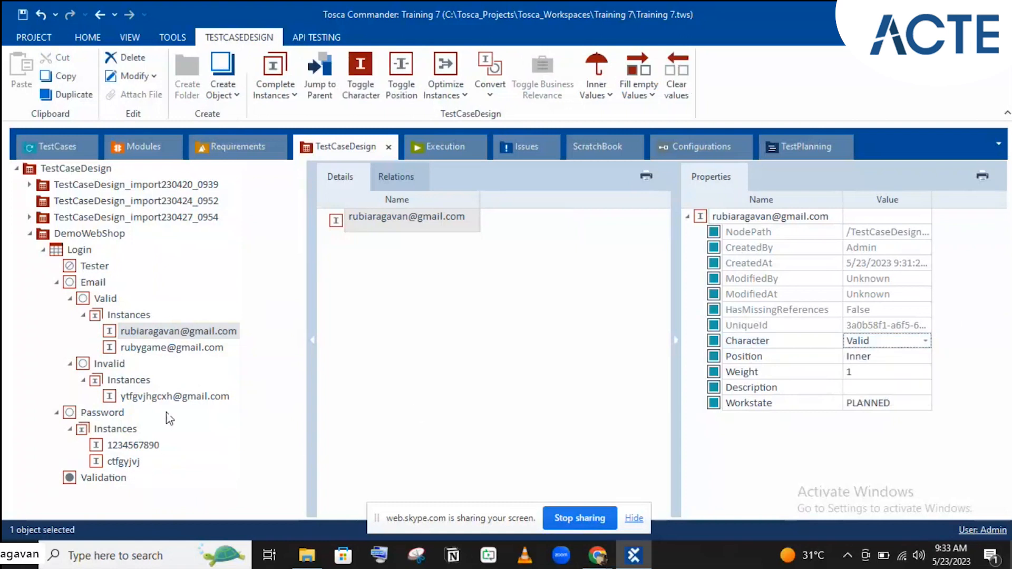
pyautogui.click(158, 401)
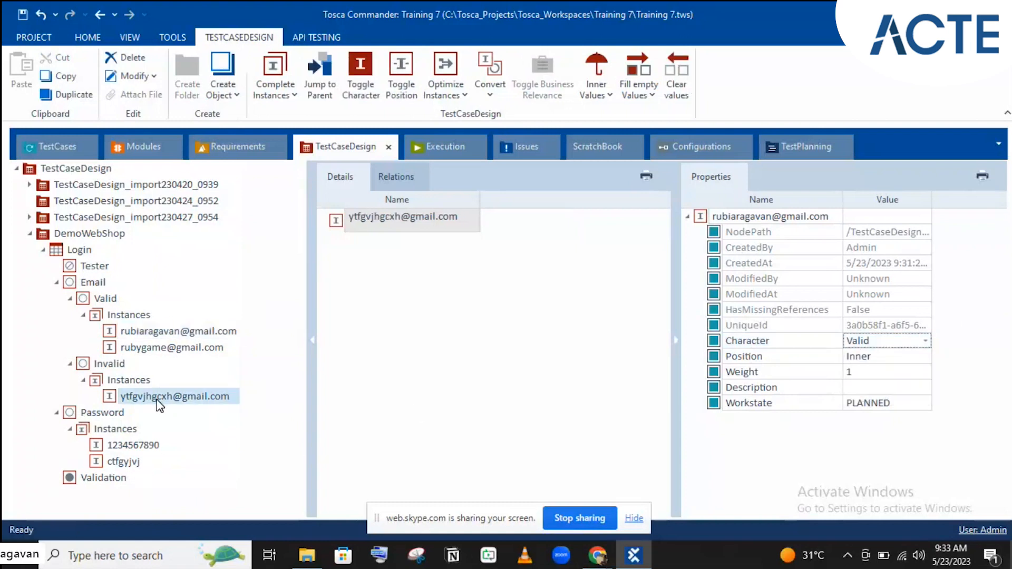
pyautogui.click(875, 343)
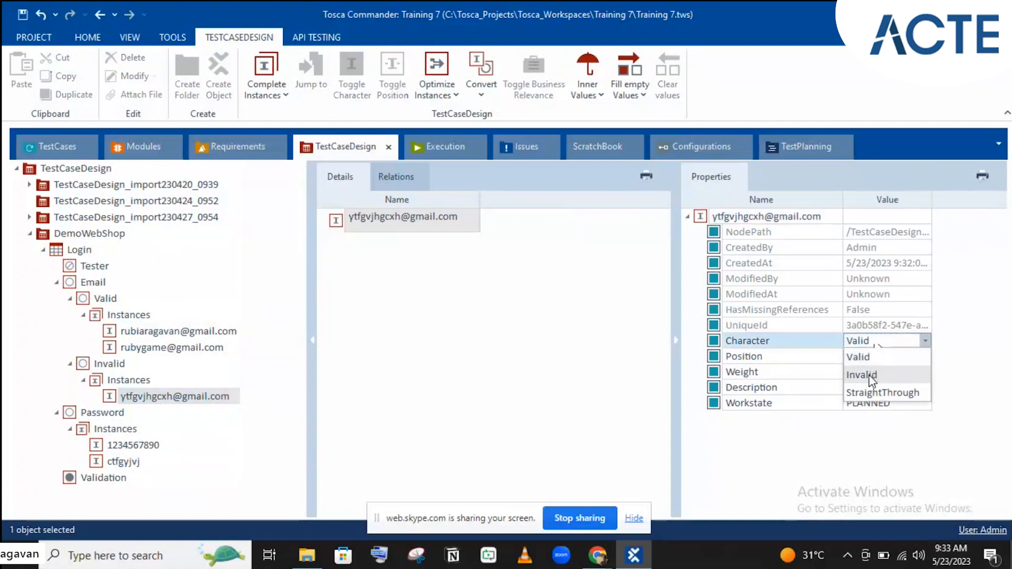
pyautogui.click(871, 375)
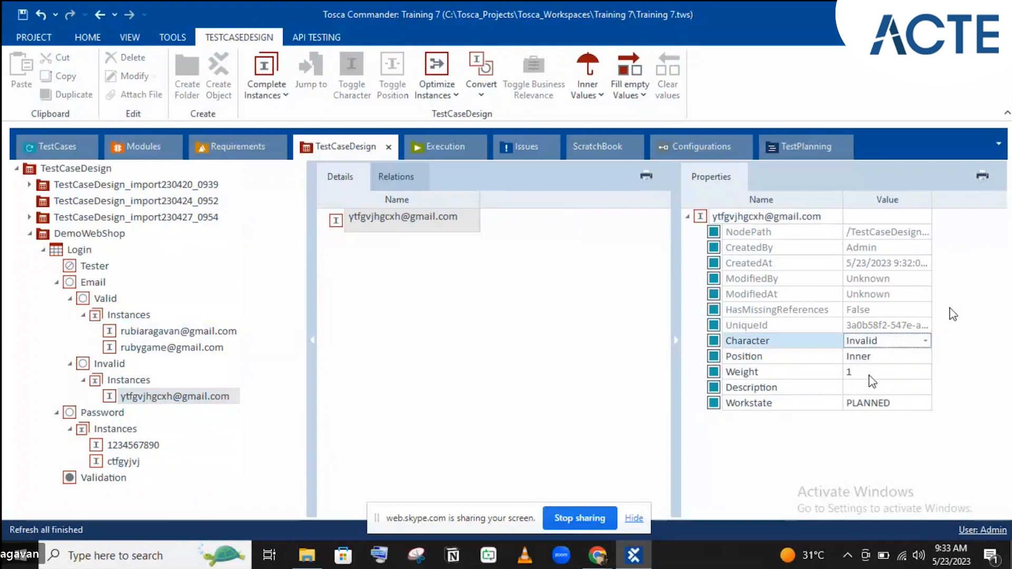
pyautogui.click(147, 396)
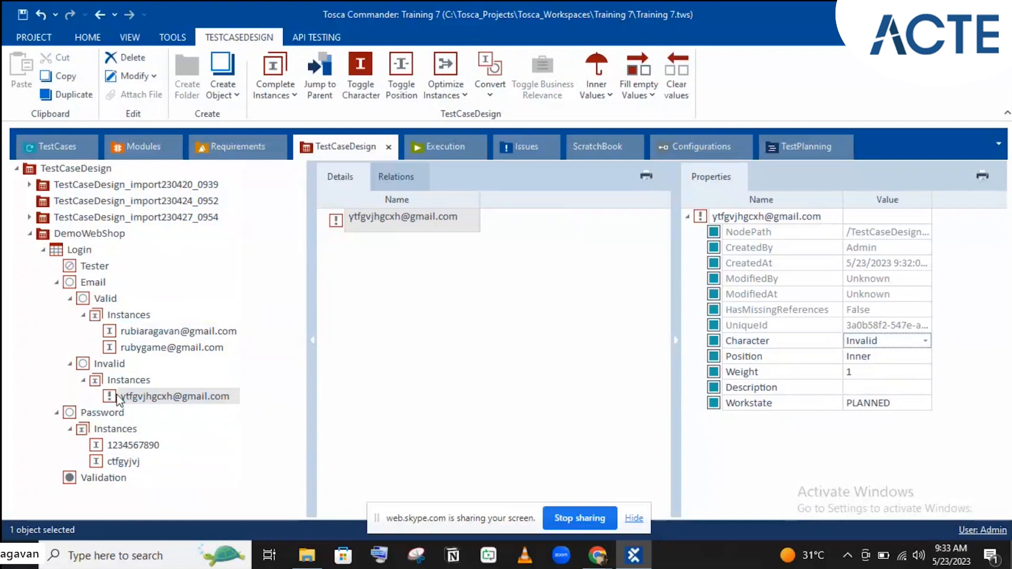
# - Set the second Password instance's Character to Invalid and confirm it stays Invalid
pyautogui.click(116, 447)
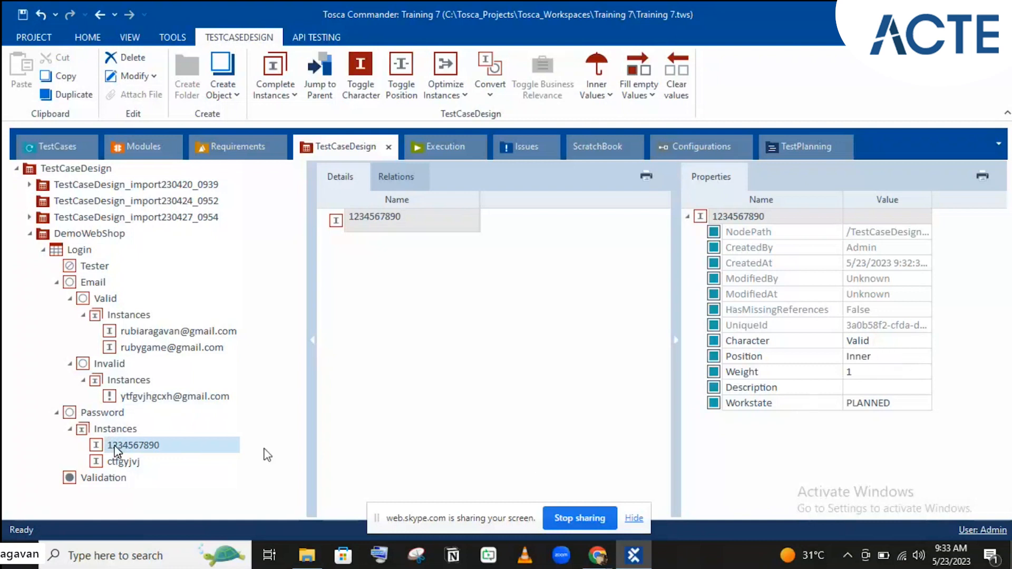
pyautogui.click(122, 464)
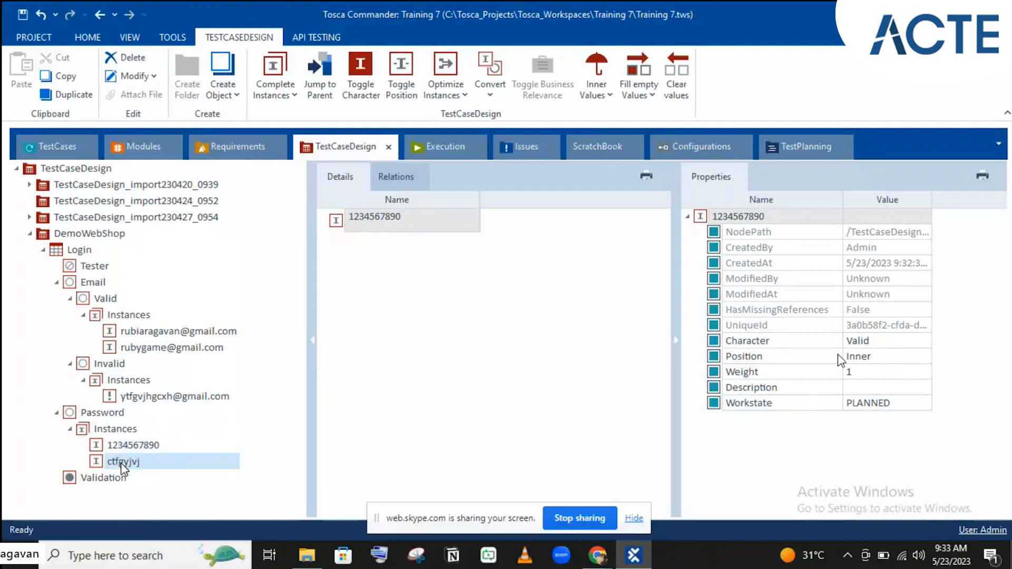
pyautogui.click(885, 344)
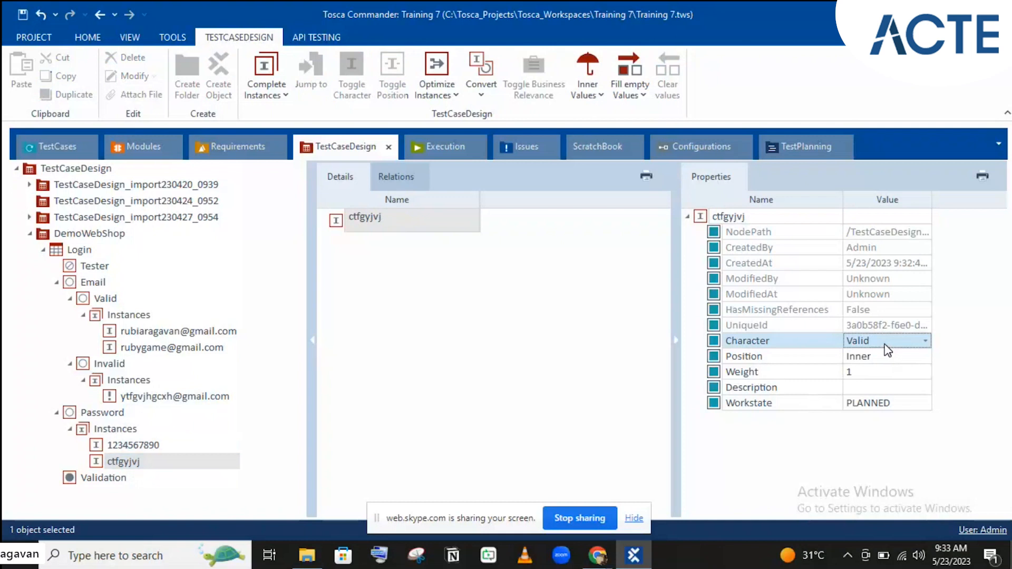
pyautogui.click(886, 342)
pyautogui.click(865, 375)
pyautogui.click(798, 344)
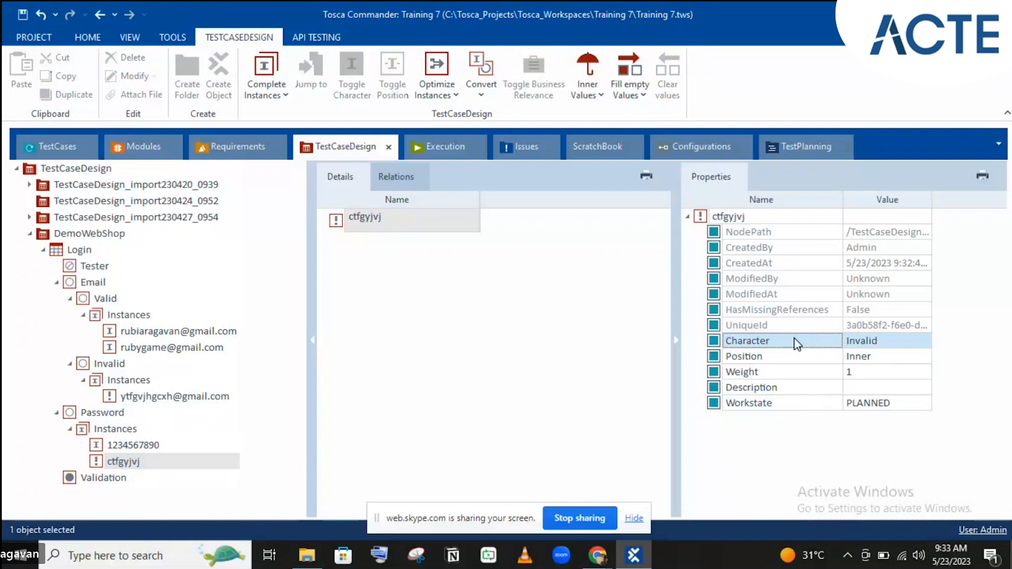
pyautogui.click(862, 340)
pyautogui.click(862, 340)
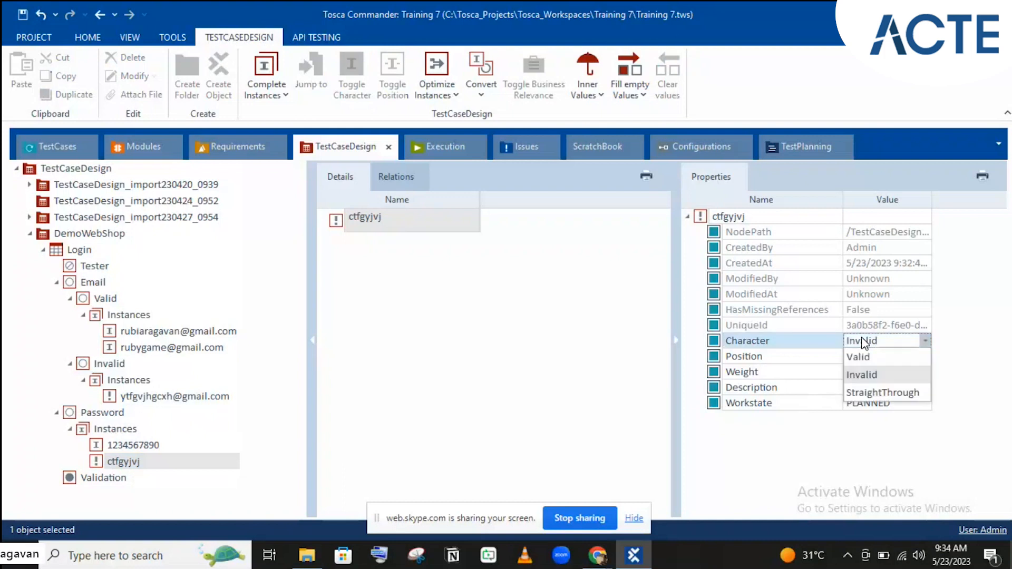
pyautogui.click(831, 406)
pyautogui.click(829, 407)
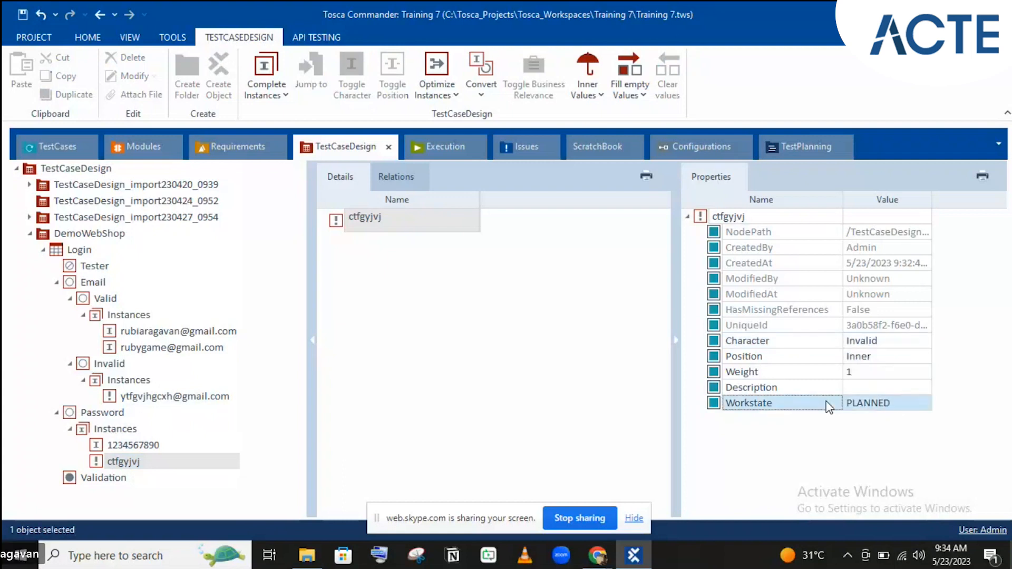
pyautogui.click(776, 389)
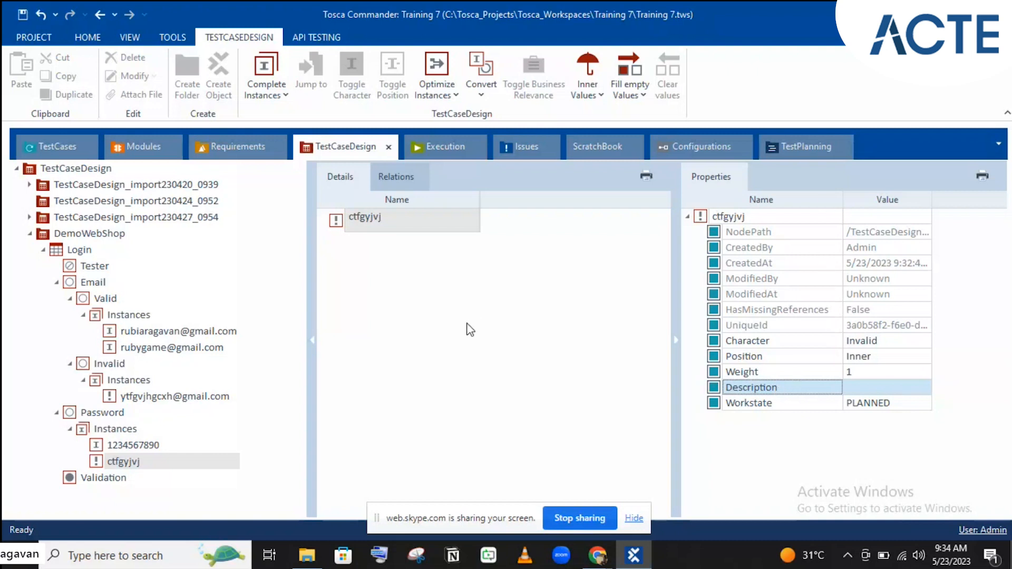
pyautogui.click(144, 332)
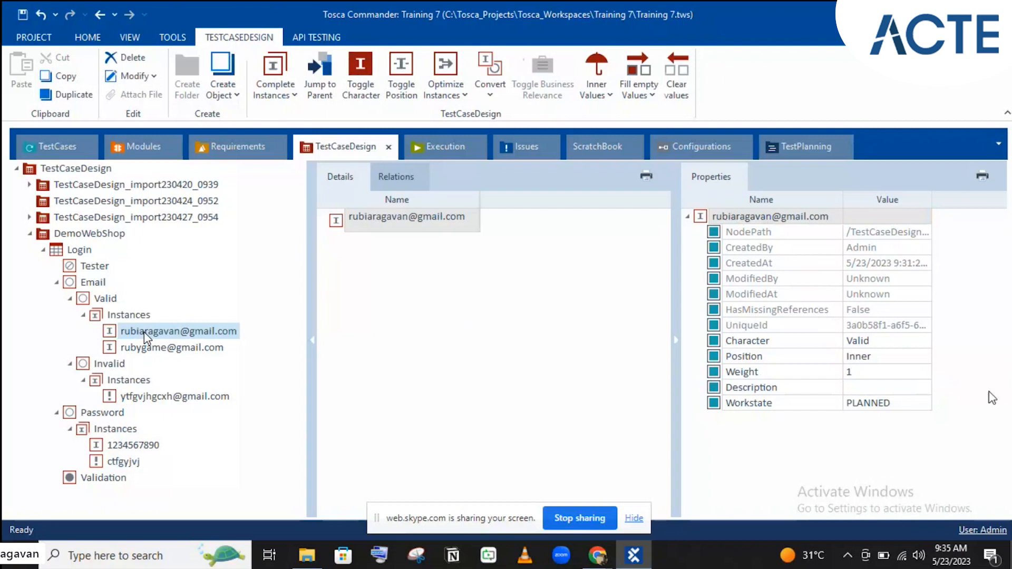
# - Set the first valid e-mail instance's Character to StraightThrough
pyautogui.click(904, 344)
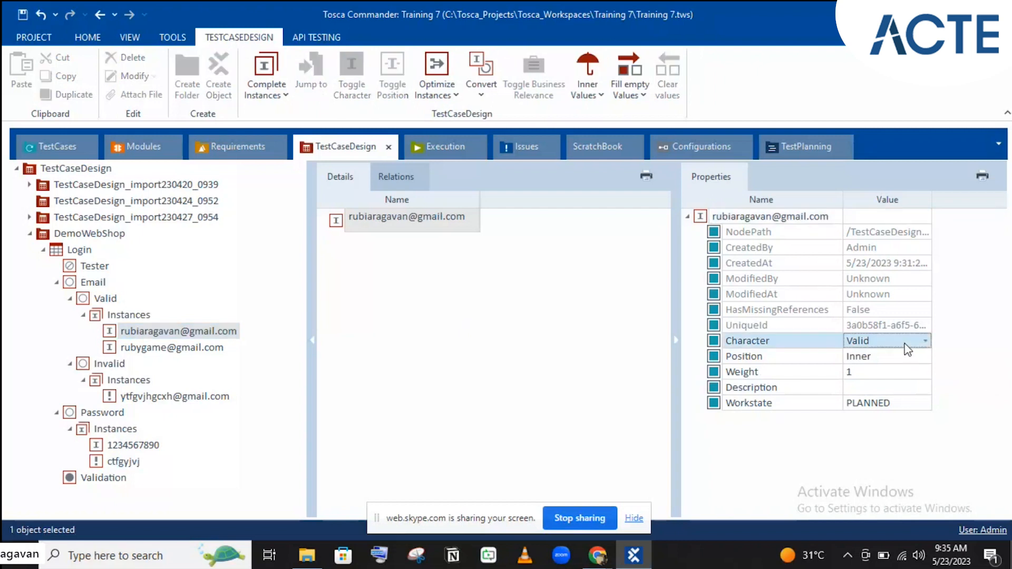
pyautogui.click(907, 348)
pyautogui.click(888, 394)
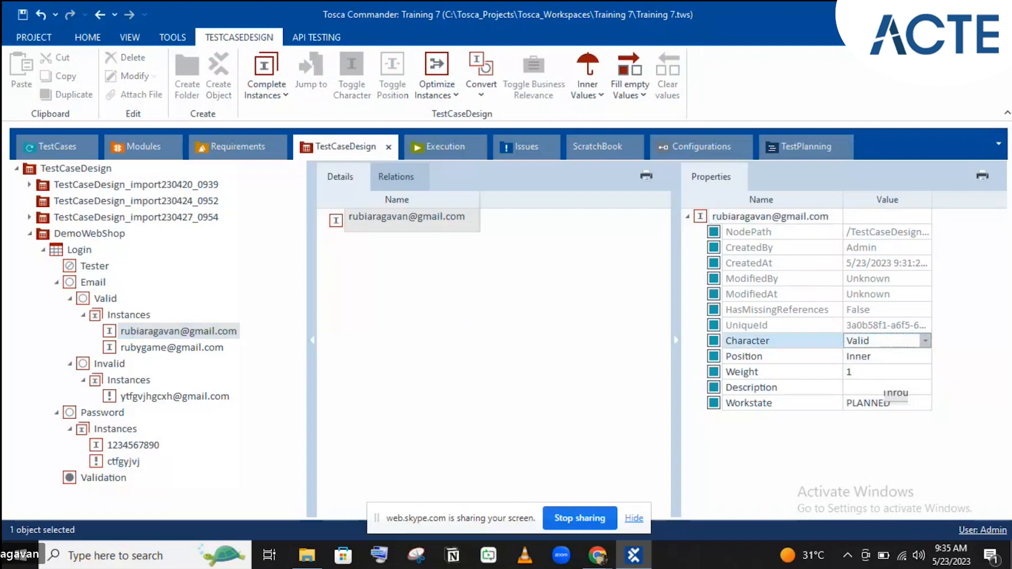
pyautogui.click(731, 296)
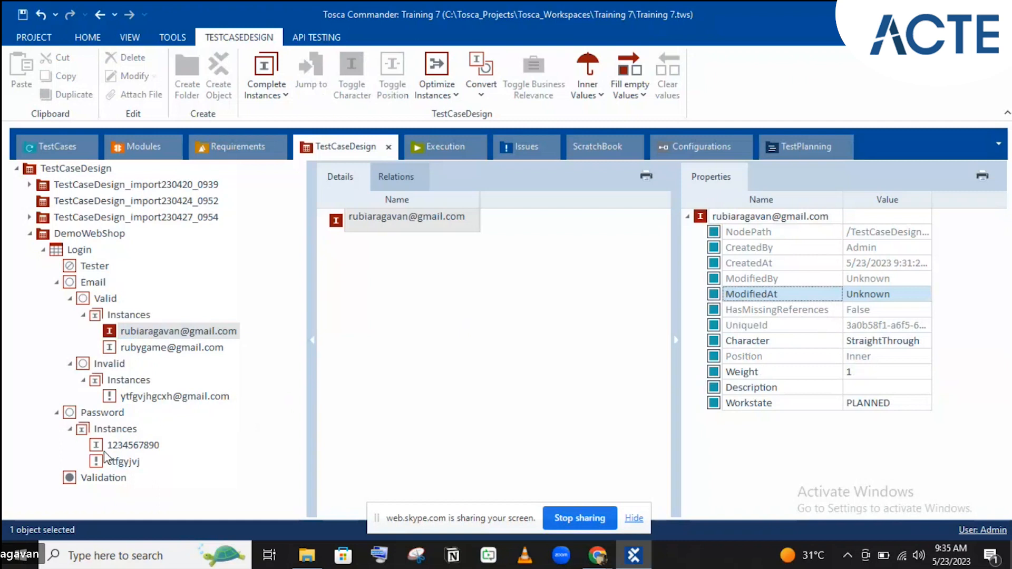
# - Set the first Password instance's Character to StraightThrough and verify it is kept
pyautogui.click(116, 446)
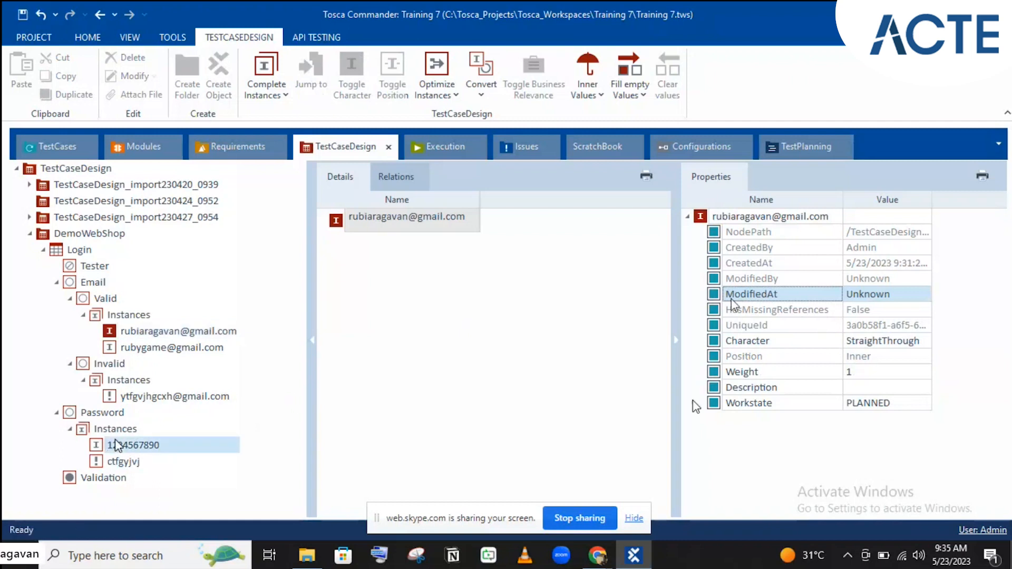
pyautogui.click(887, 342)
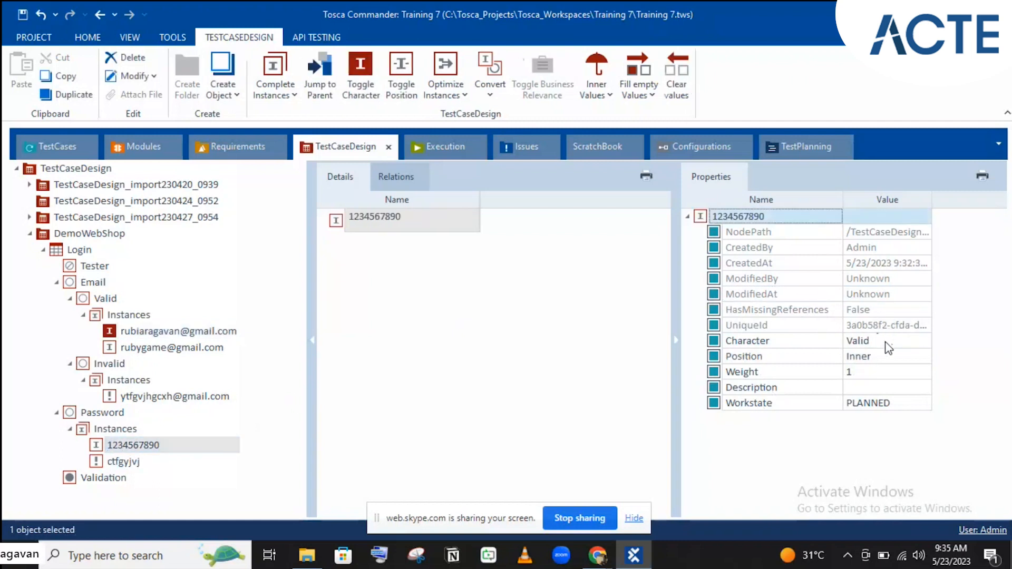
pyautogui.click(885, 343)
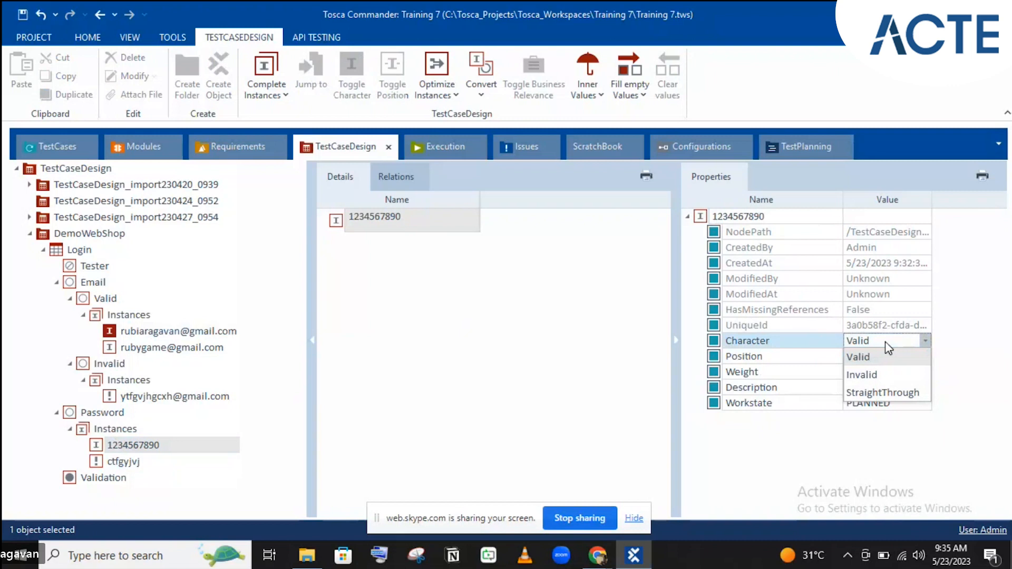
pyautogui.click(877, 392)
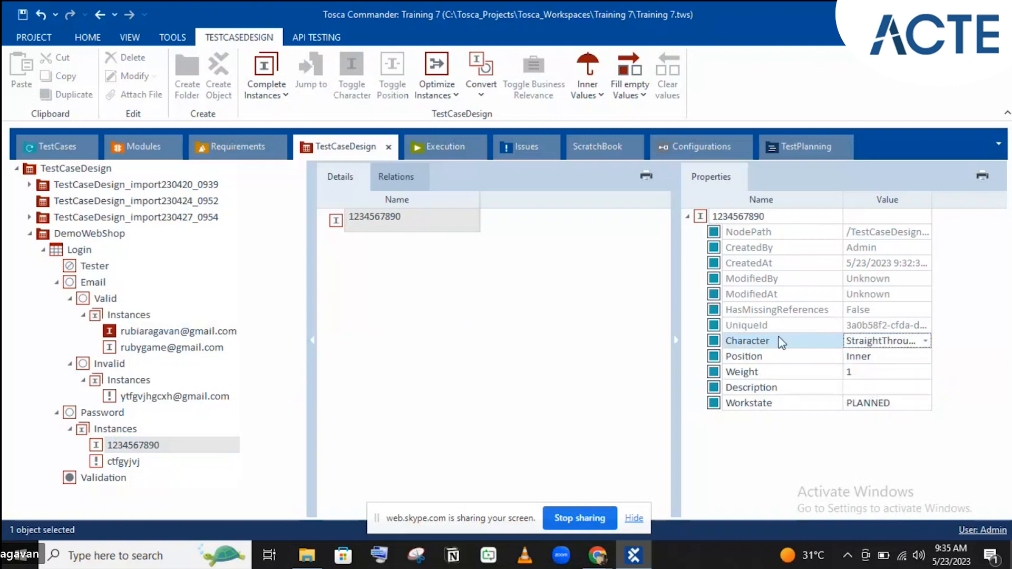
pyautogui.click(761, 309)
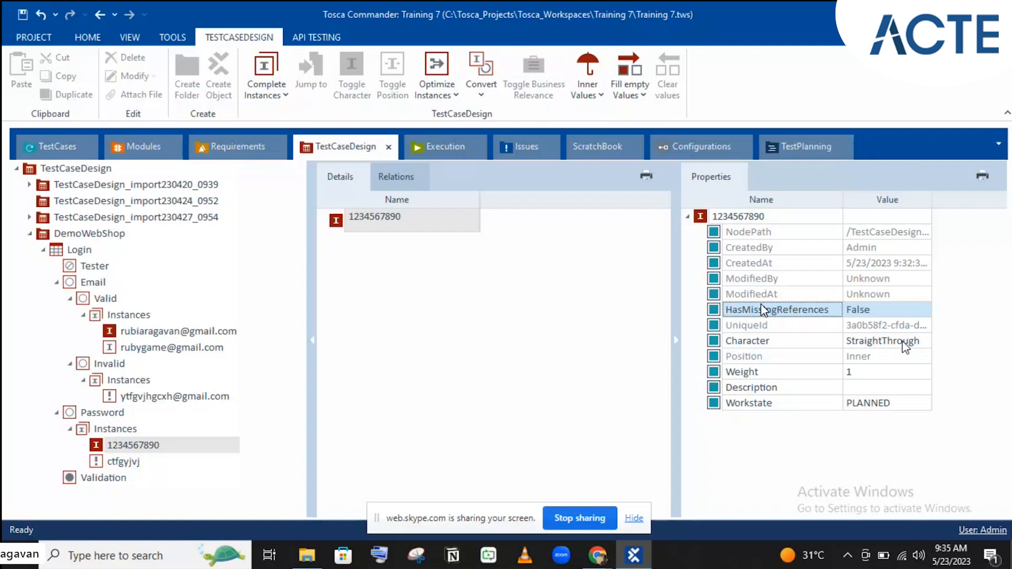
pyautogui.click(855, 358)
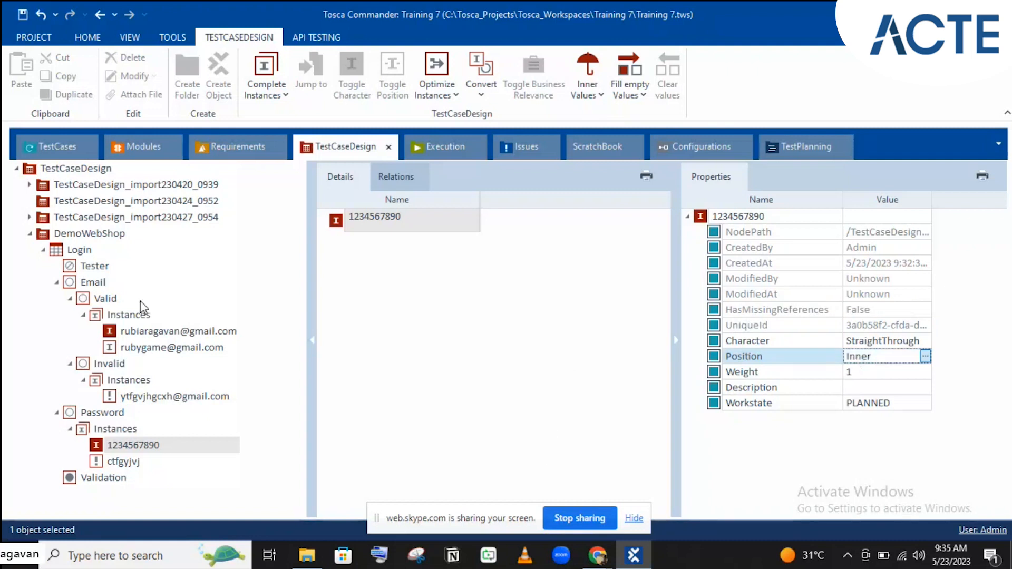
pyautogui.click(912, 342)
pyautogui.click(914, 344)
pyautogui.click(791, 367)
pyautogui.click(789, 361)
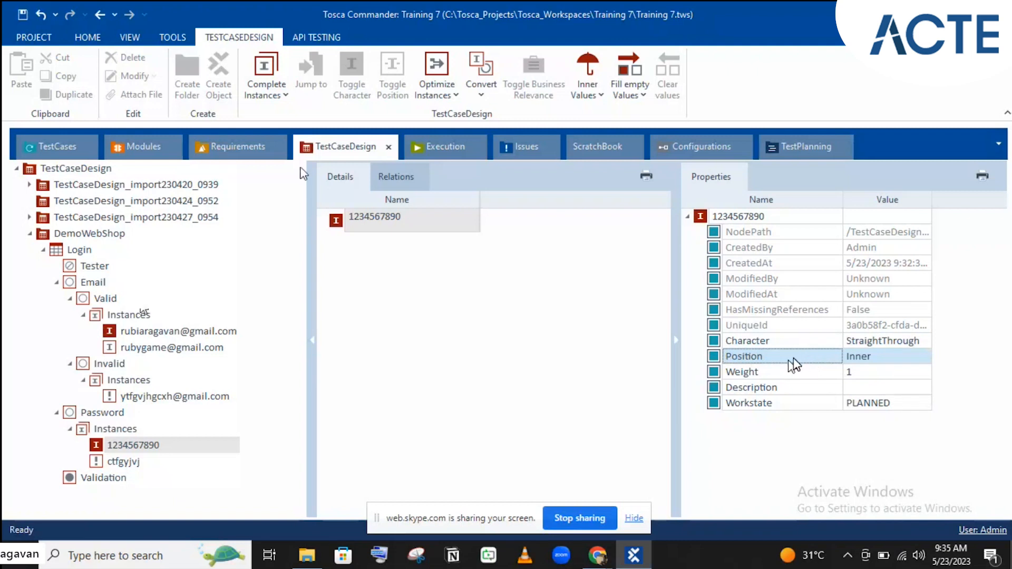
# - Collapse Email and Password, then add a Quantity attribute to Login with one new instance
pyautogui.click(56, 282)
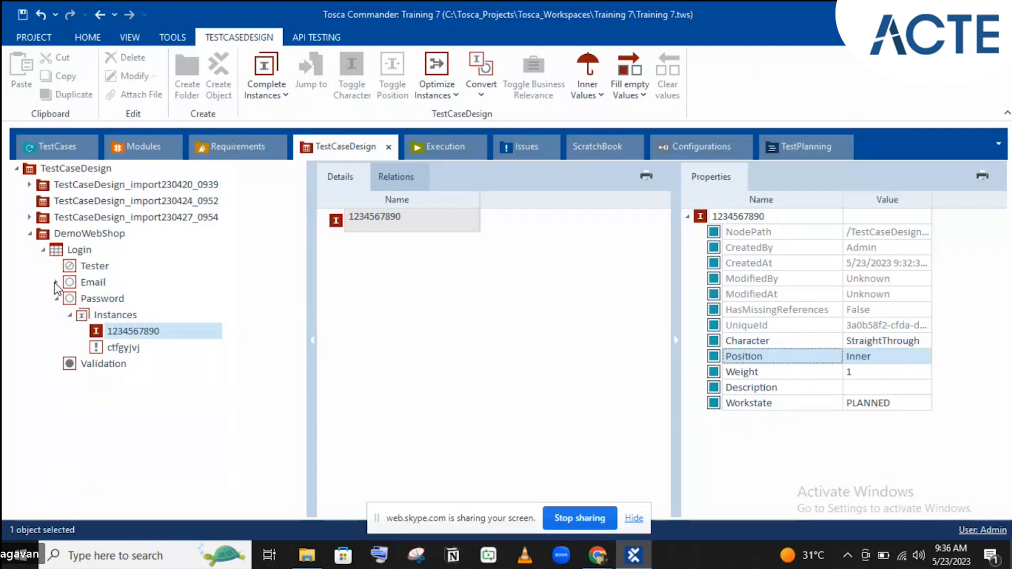
pyautogui.click(56, 299)
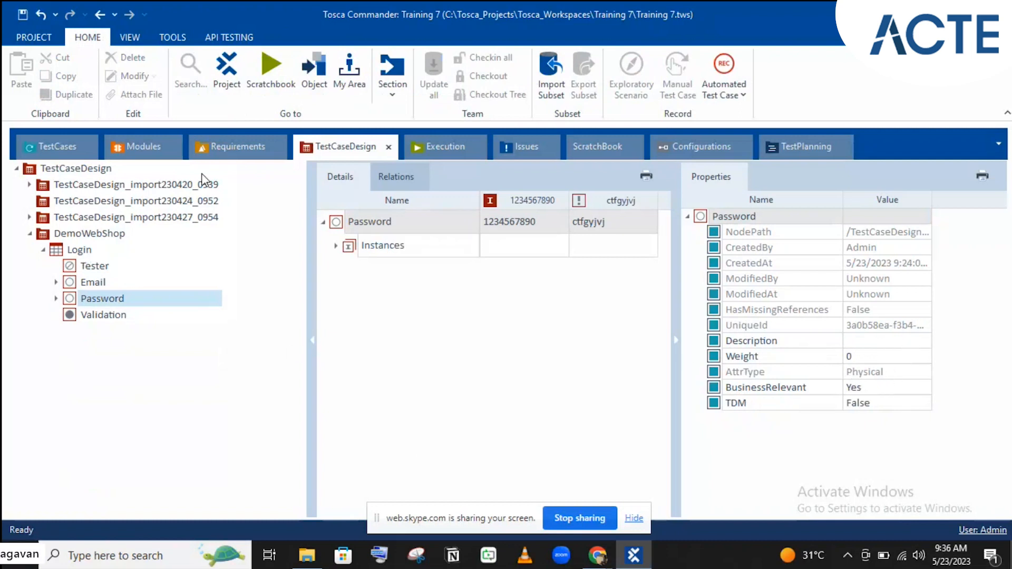
pyautogui.click(74, 255)
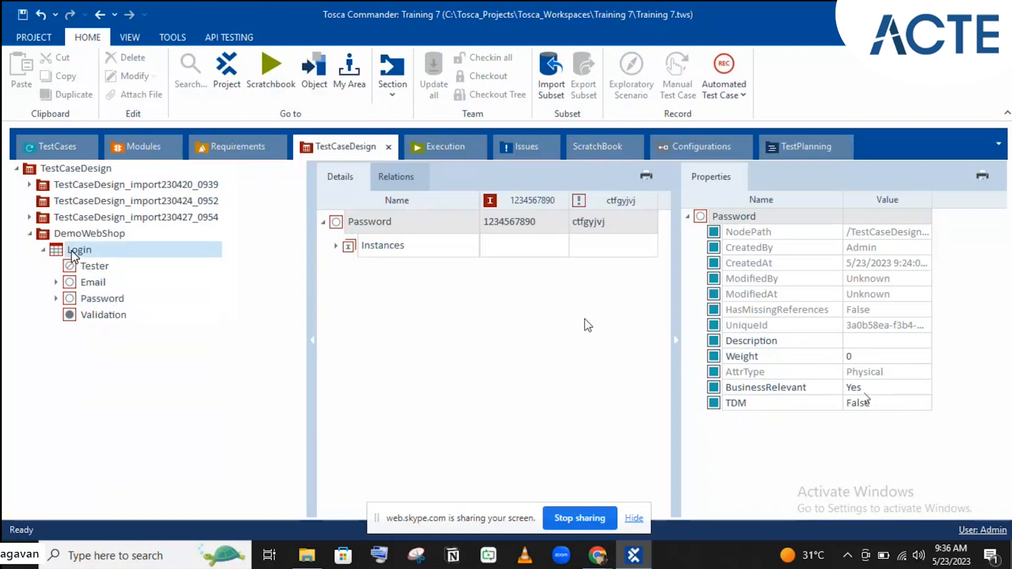
pyautogui.rightClick(74, 254)
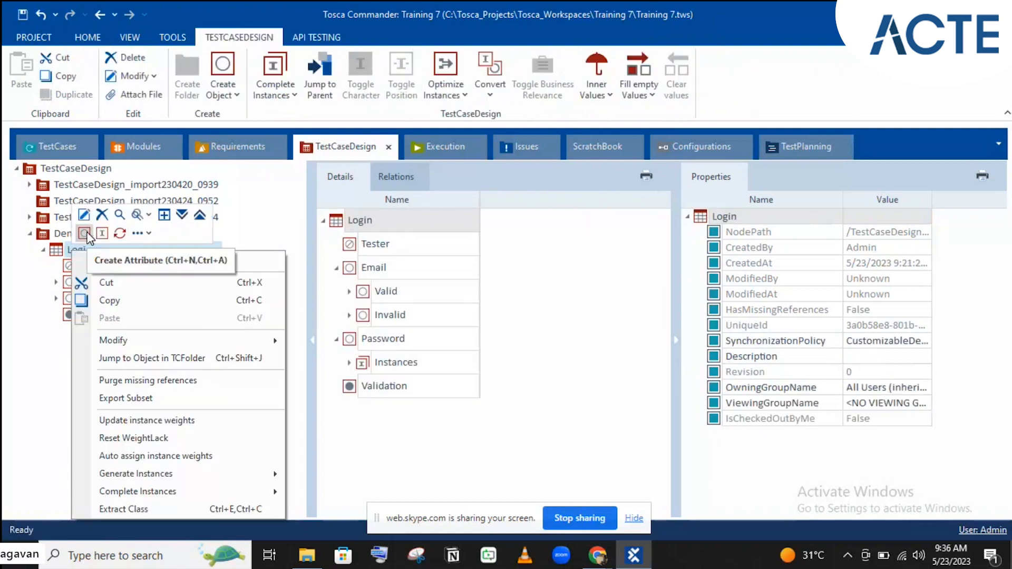
pyautogui.click(85, 233)
pyautogui.write('Quantity')
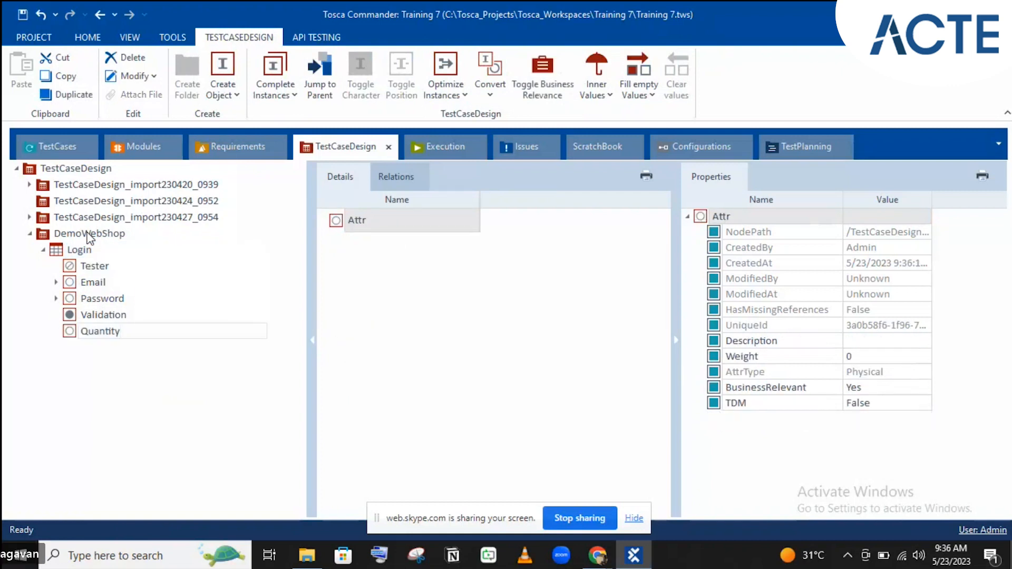
pyautogui.press('Return')
pyautogui.rightClick(128, 337)
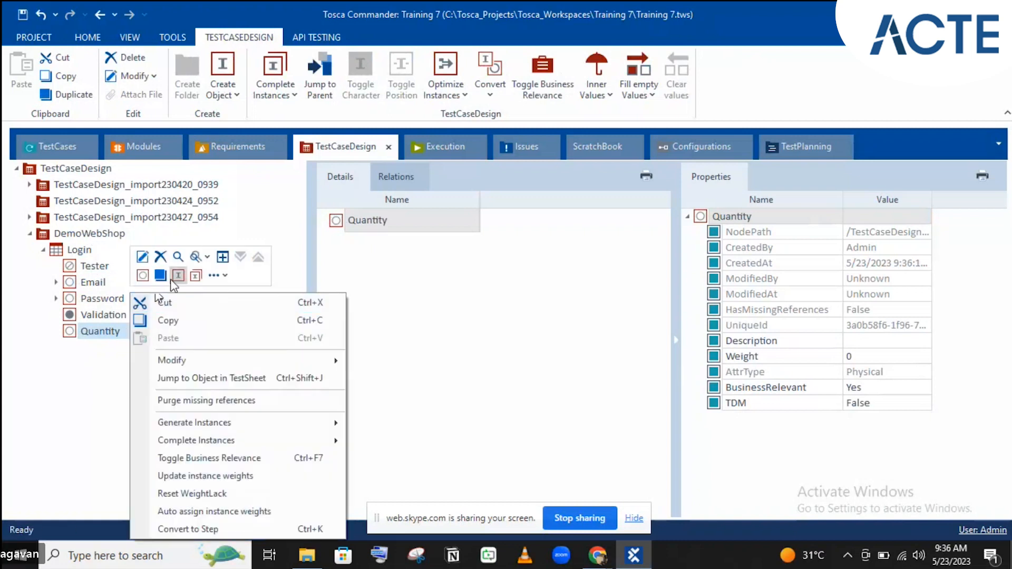
pyautogui.click(174, 279)
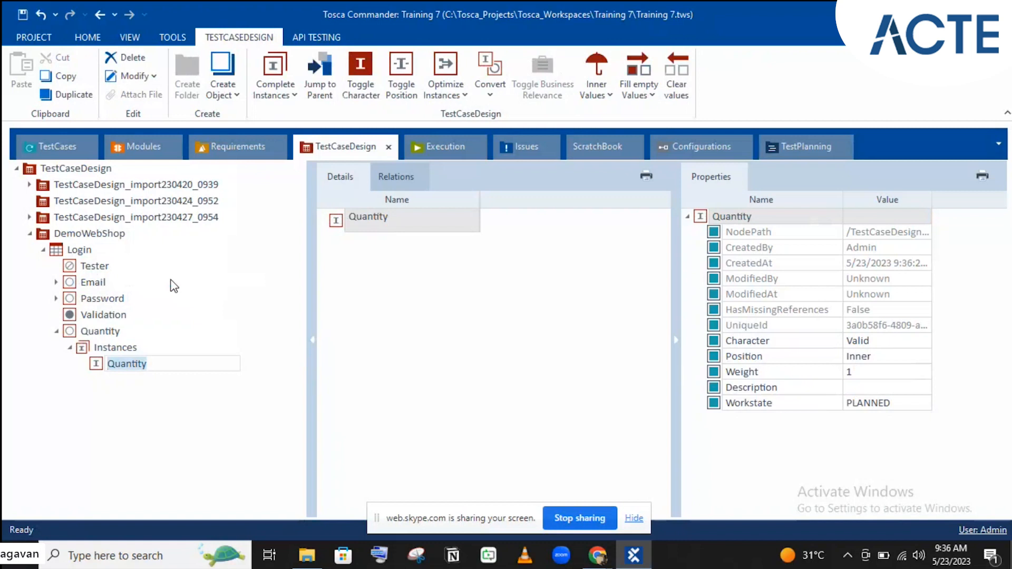
# - Name the first Quantity instance 0-1;100-101 and add a second instance named 2-99
pyautogui.write('0-1;')
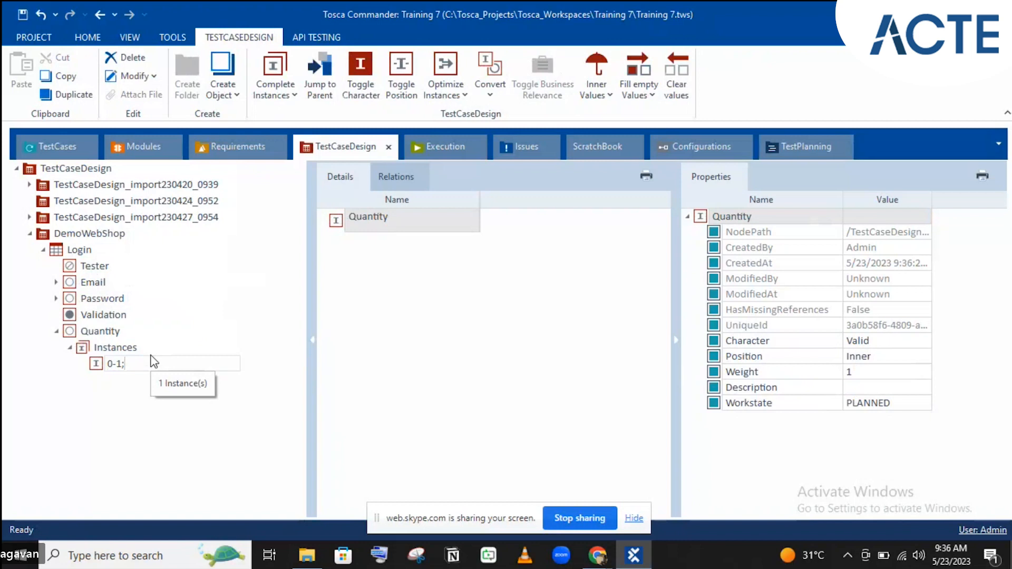
pyautogui.write('100')
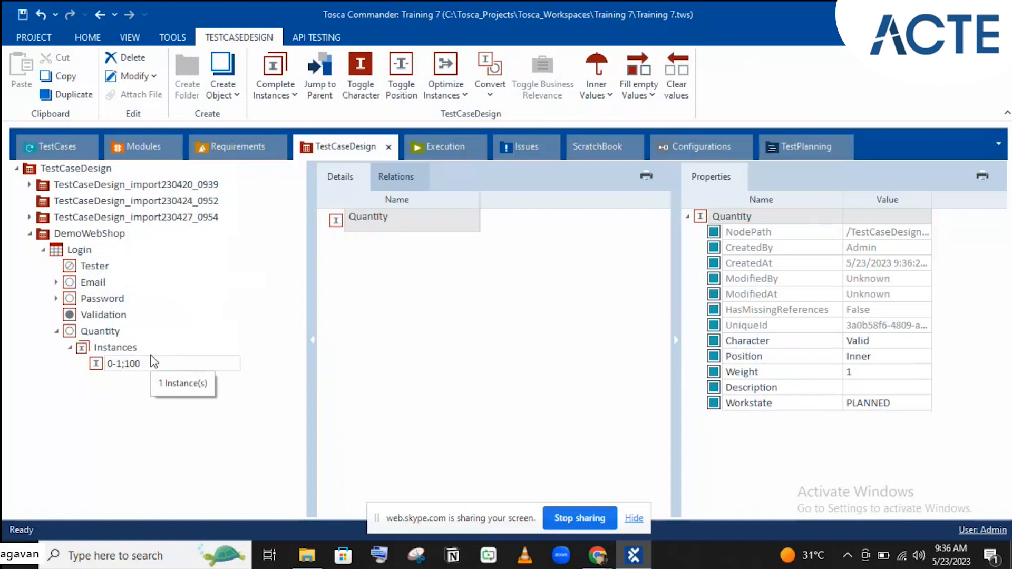
pyautogui.write('-101')
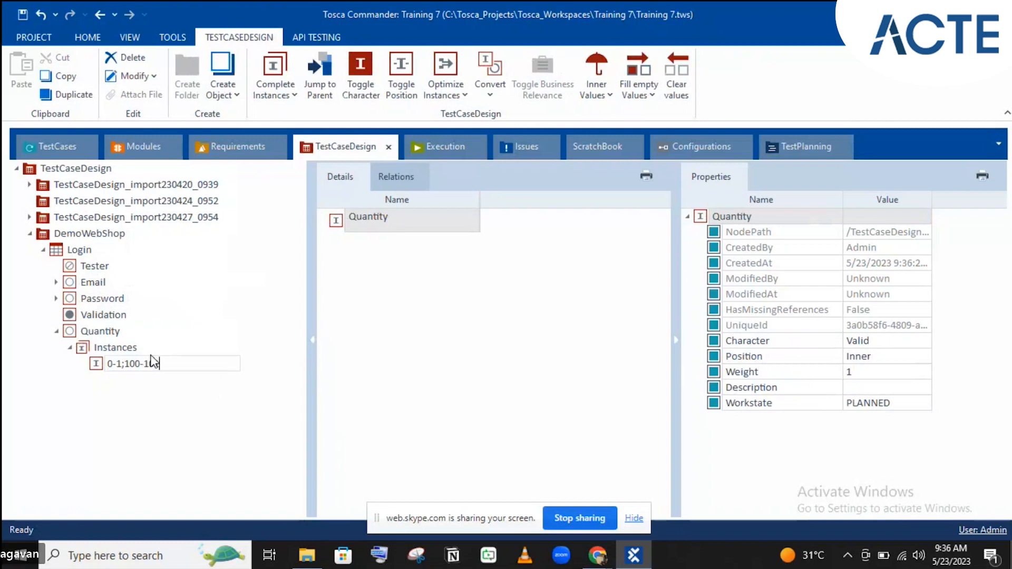
pyautogui.click(96, 365)
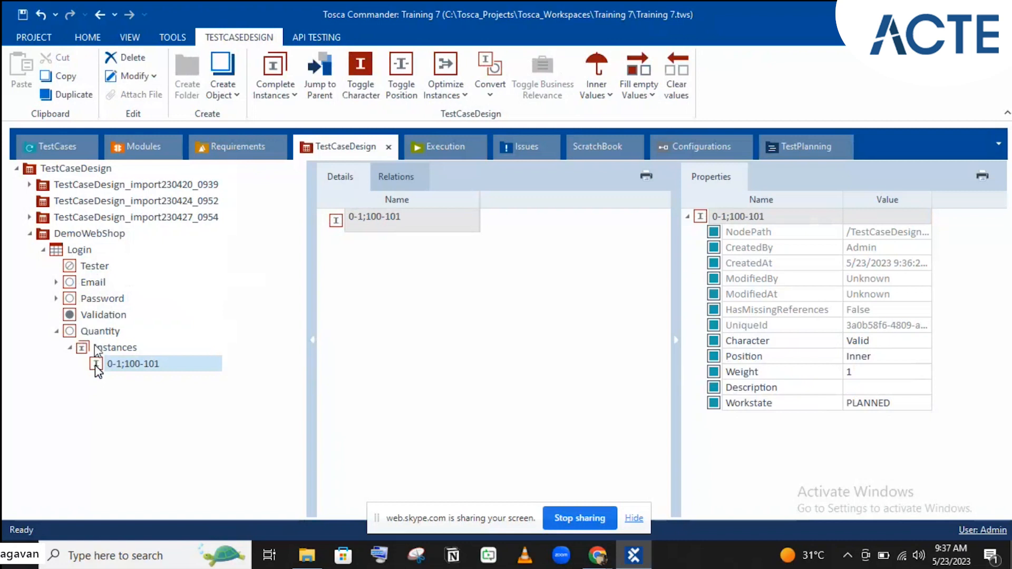
pyautogui.rightClick(112, 348)
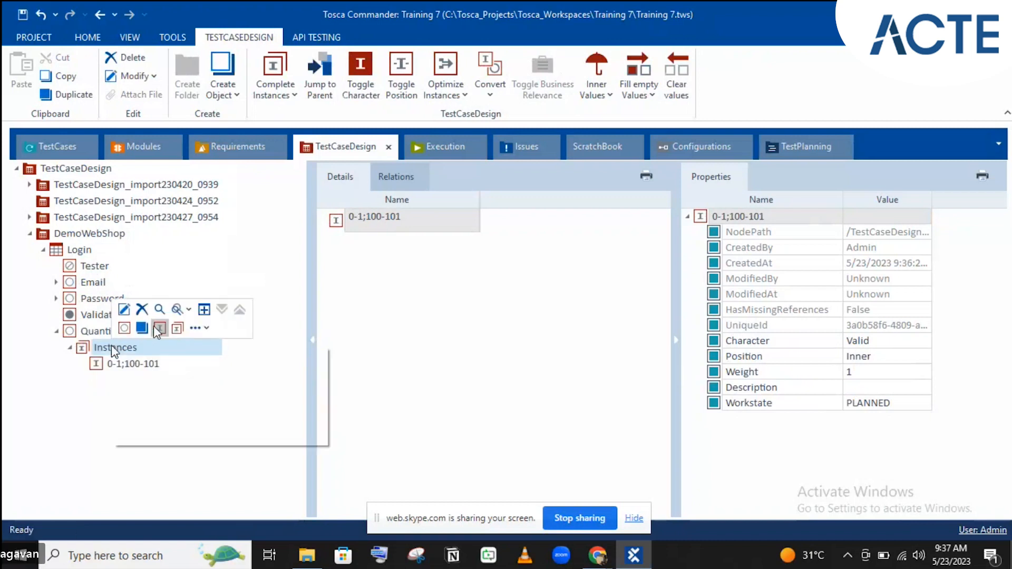
pyautogui.click(123, 327)
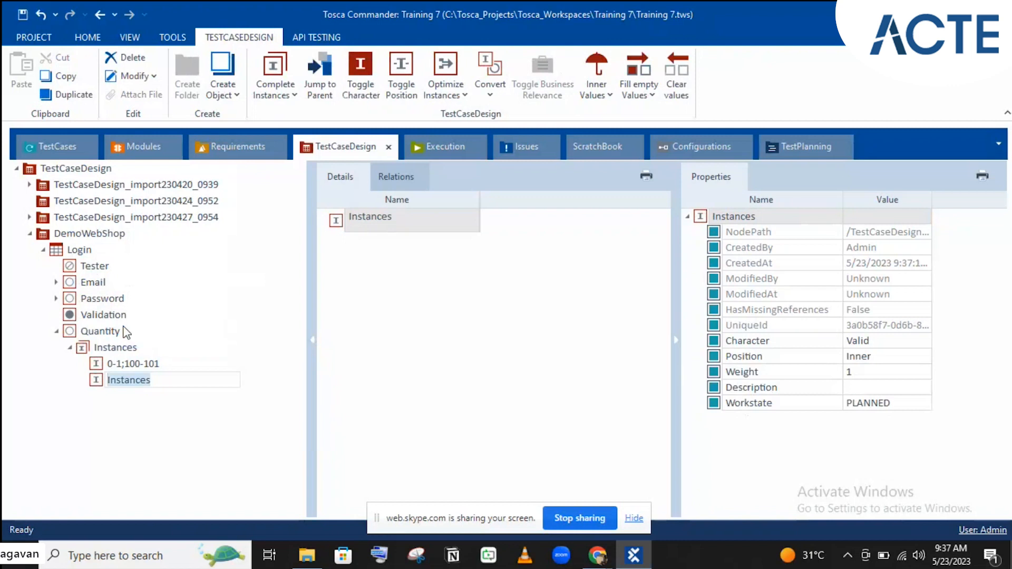
pyautogui.write('2-98')
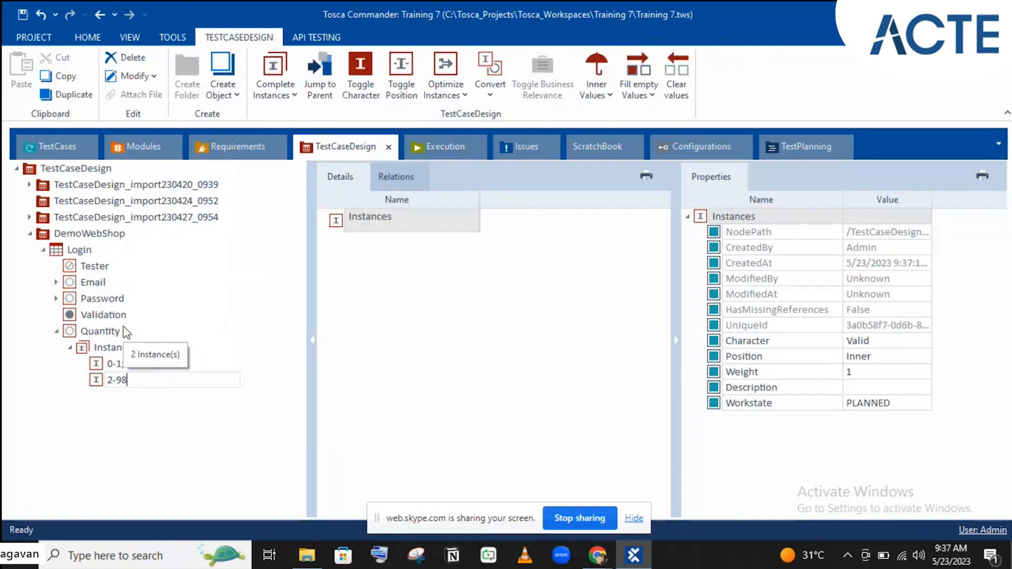
pyautogui.press('BackSpace')
pyautogui.write('9')
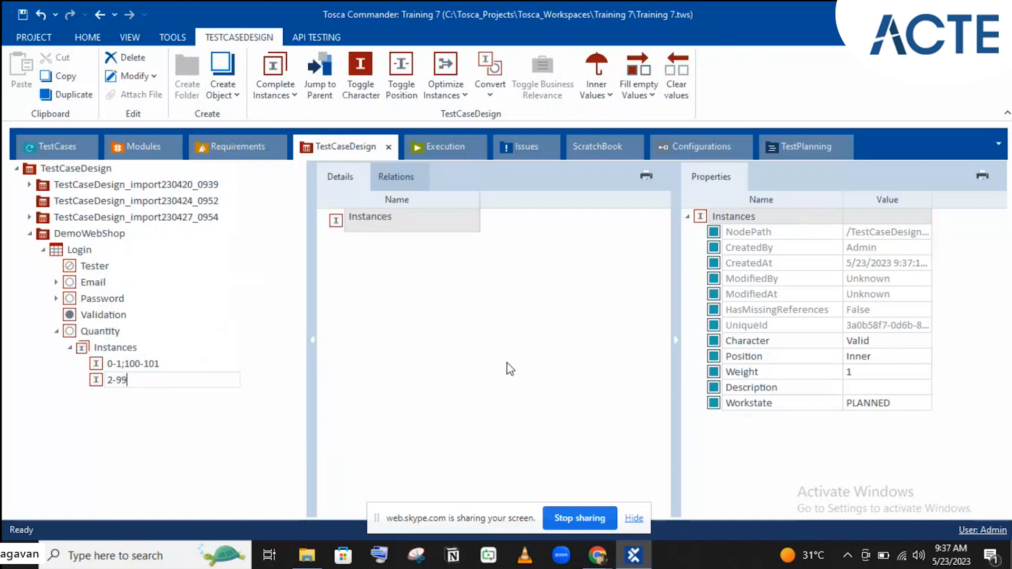
pyautogui.press('Return')
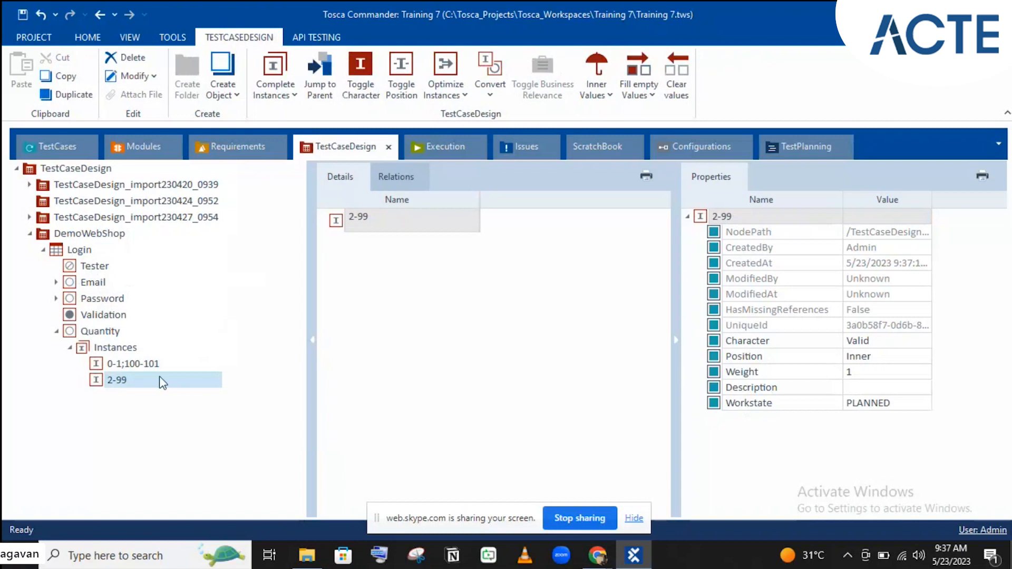
# - Review the properties of the 0-1;100-101 and 2-99 instances
pyautogui.click(121, 369)
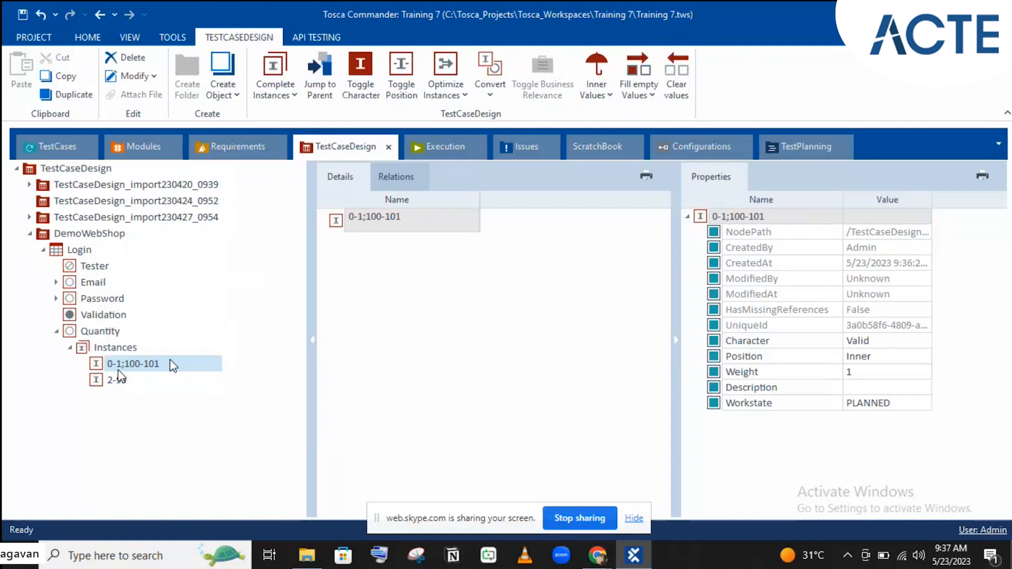
pyautogui.click(118, 382)
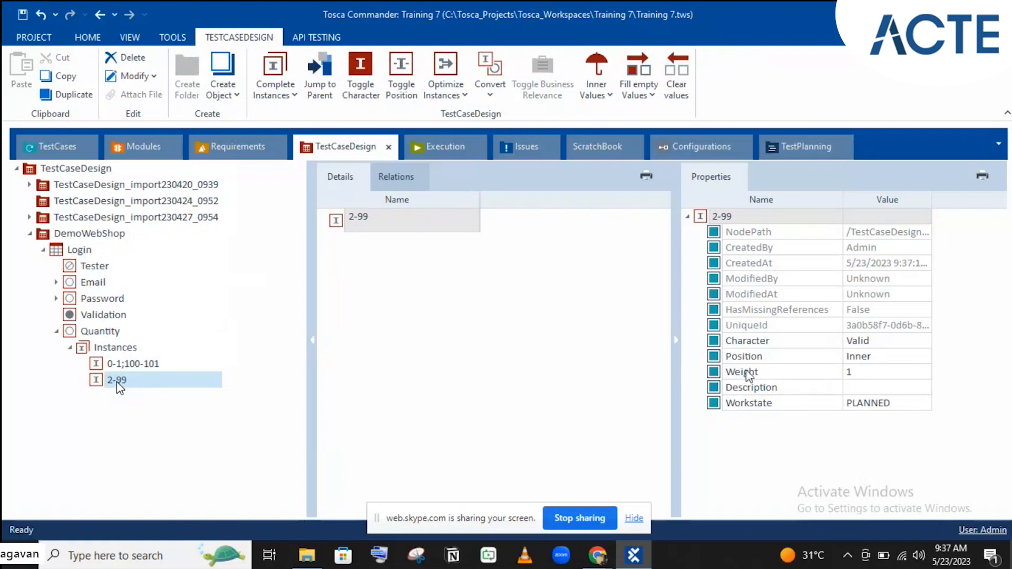
pyautogui.click(105, 364)
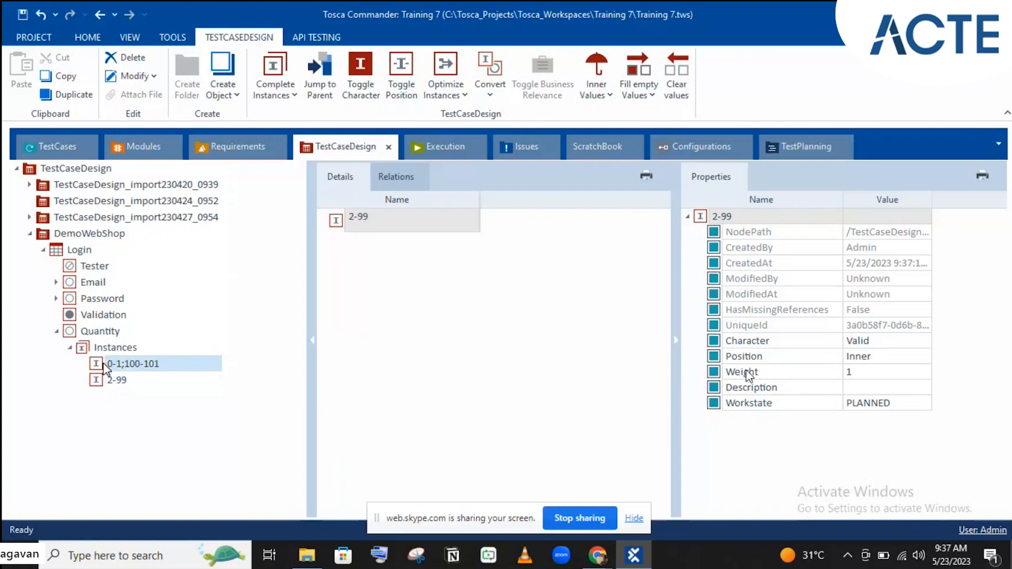
# - Set the Position of instance 0-1;100-101 to Boundary in the Properties pane
pyautogui.click(867, 357)
pyautogui.click(867, 359)
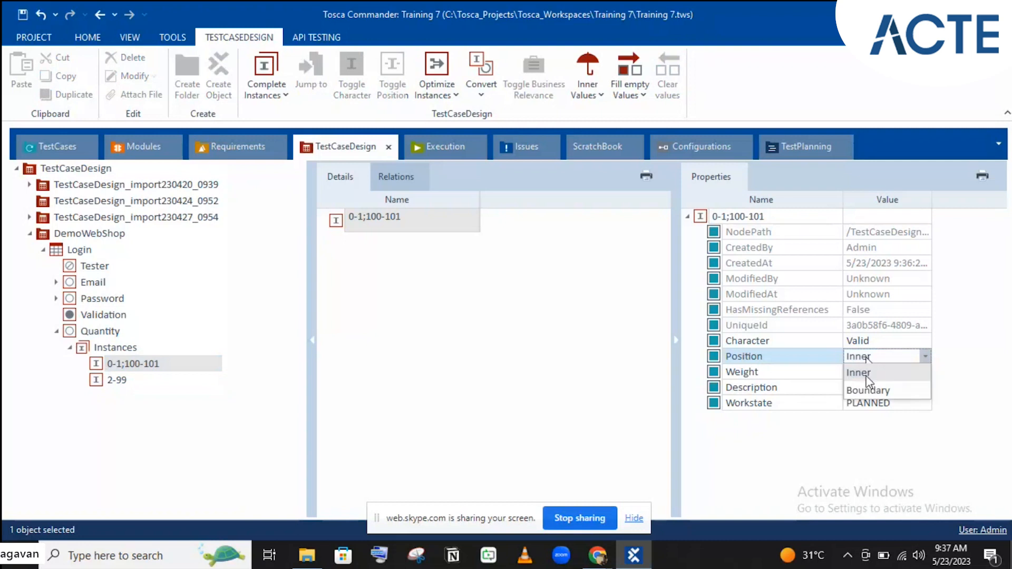
pyautogui.click(865, 387)
pyautogui.click(803, 385)
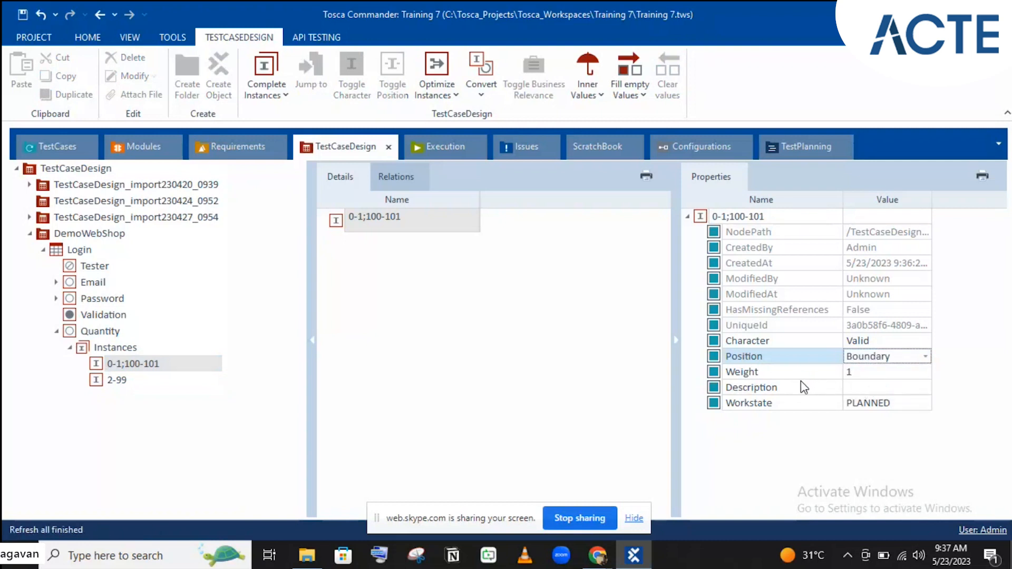
# - Confirm the 2-99 instance remains Inner, then reselect 0-1;100-101
pyautogui.click(115, 379)
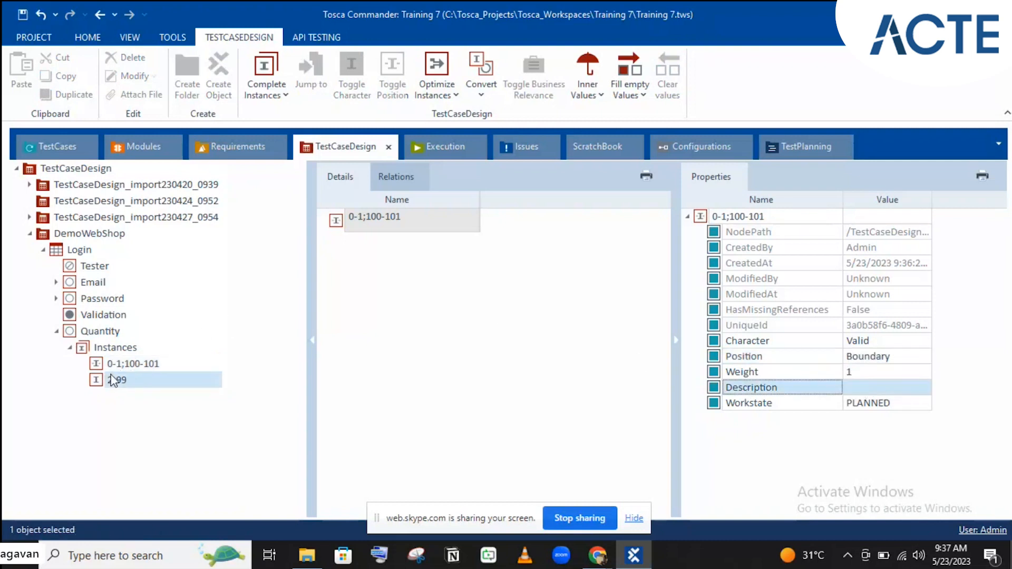
pyautogui.click(878, 363)
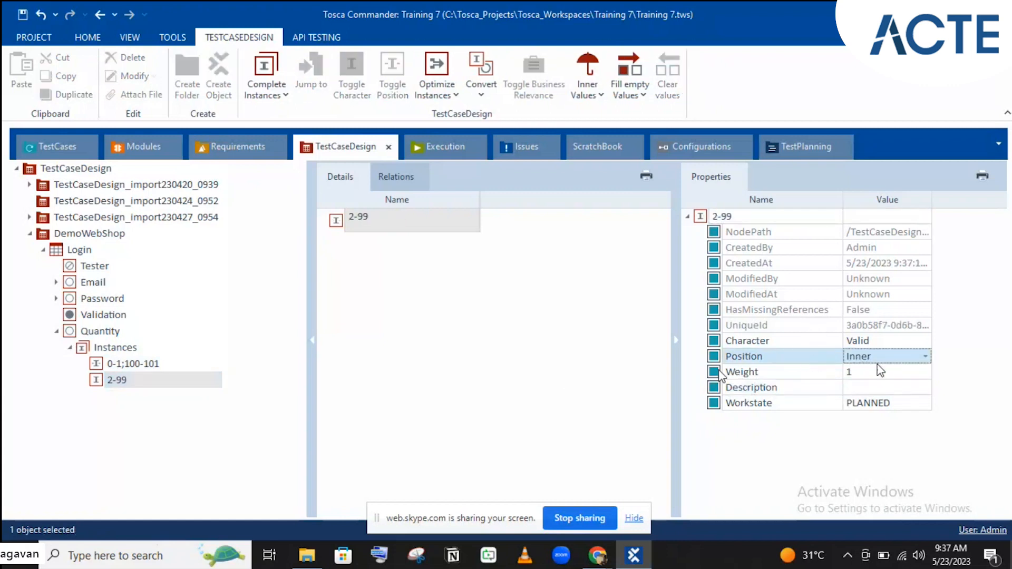
pyautogui.click(136, 363)
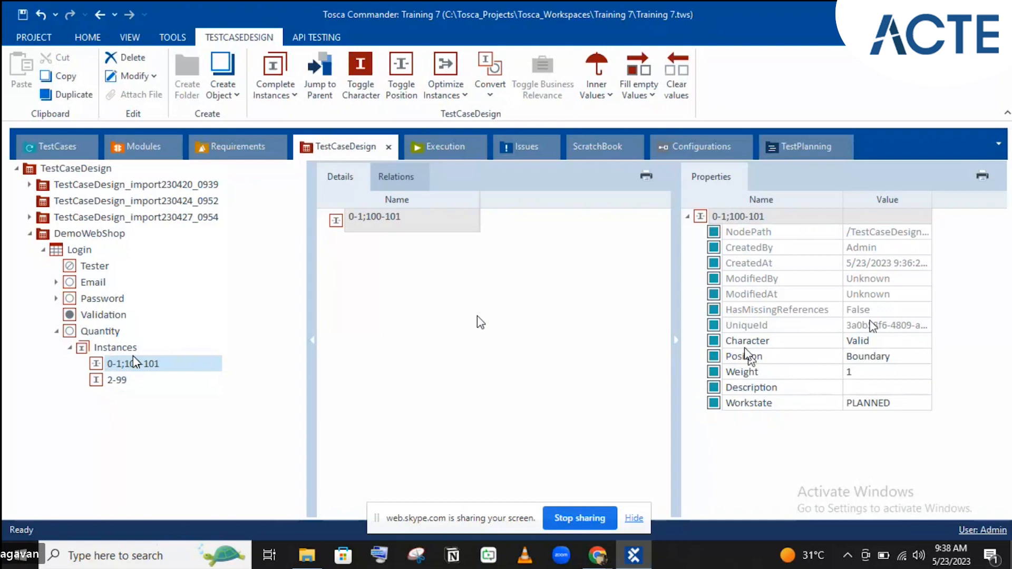
pyautogui.click(87, 351)
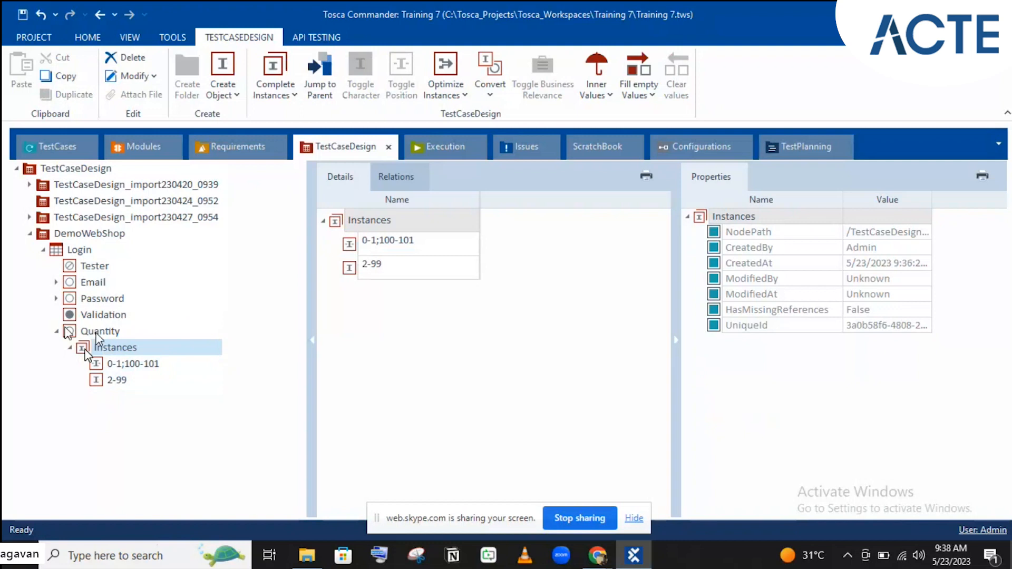
pyautogui.click(108, 370)
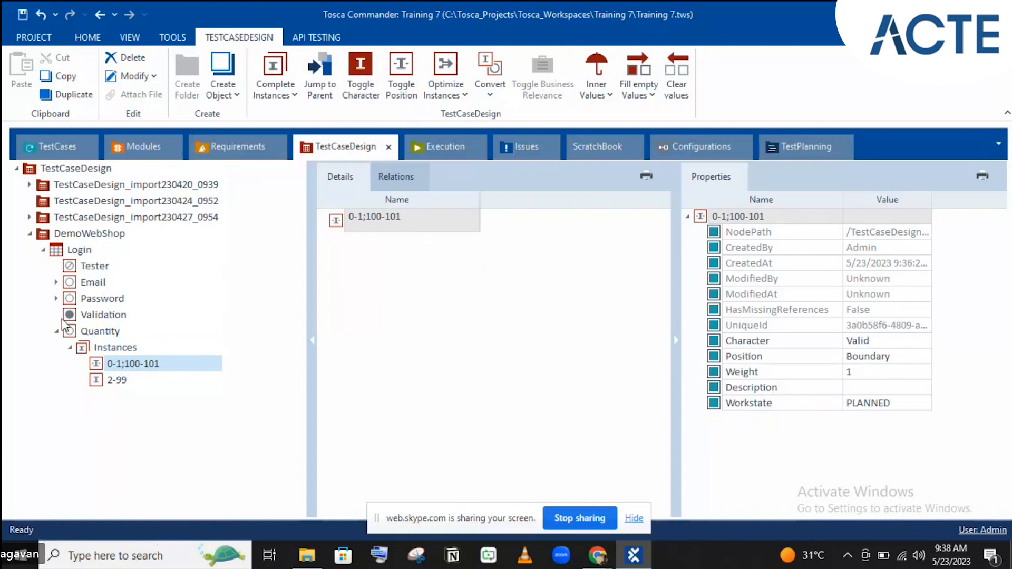
# - Add a first Tester instance named after one tester
pyautogui.click(98, 333)
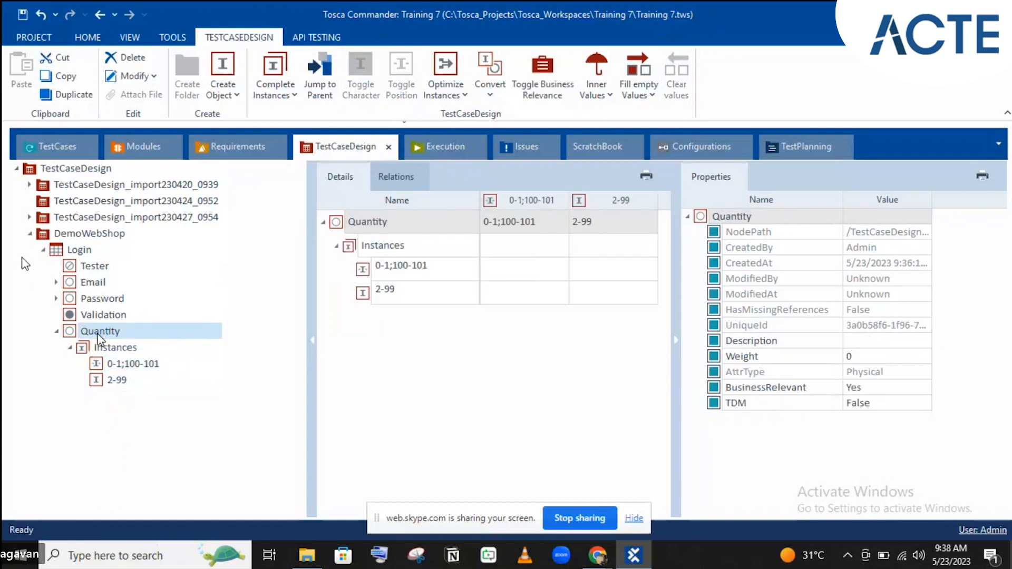
pyautogui.click(86, 267)
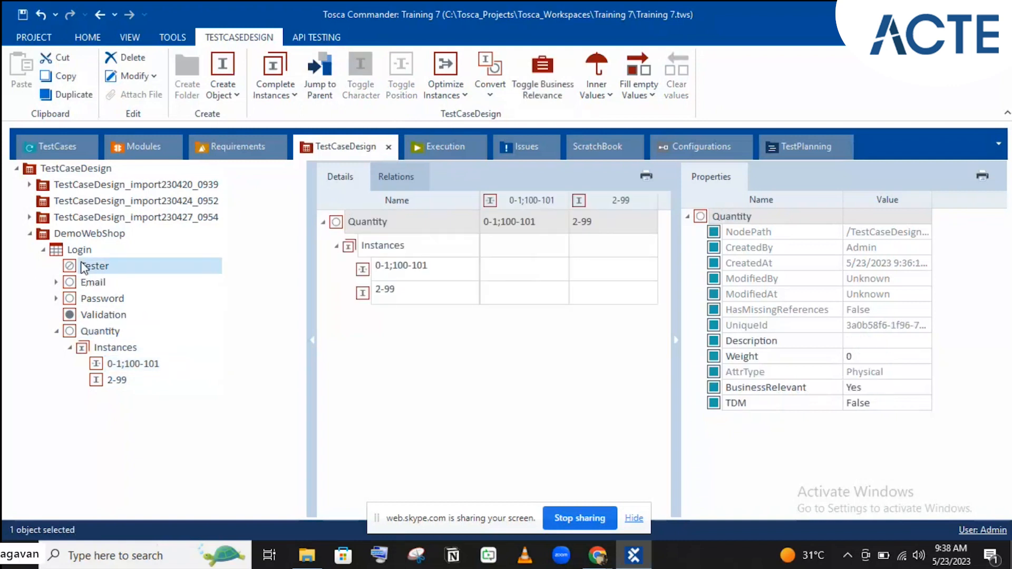
pyautogui.rightClick(85, 267)
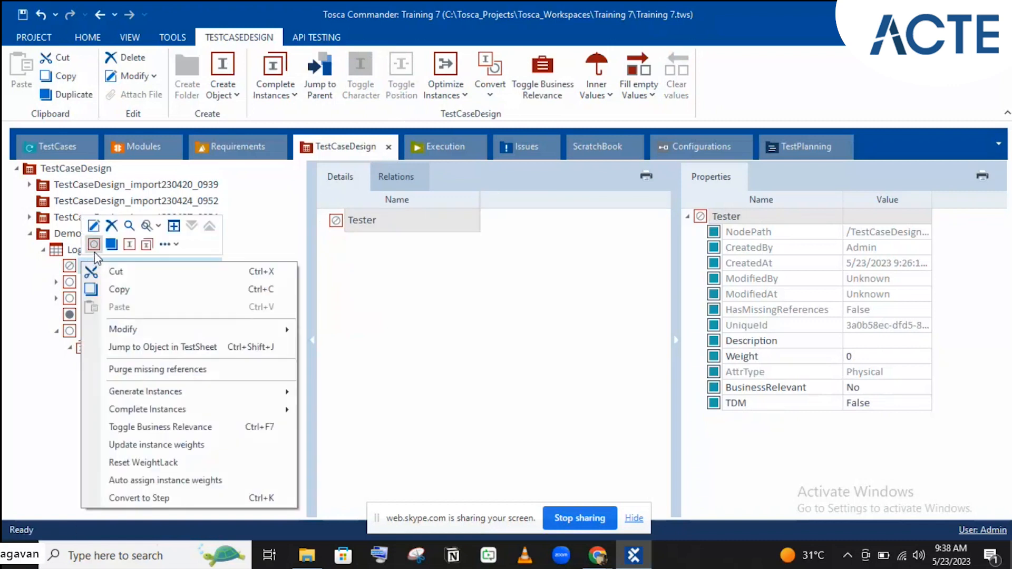
pyautogui.click(125, 246)
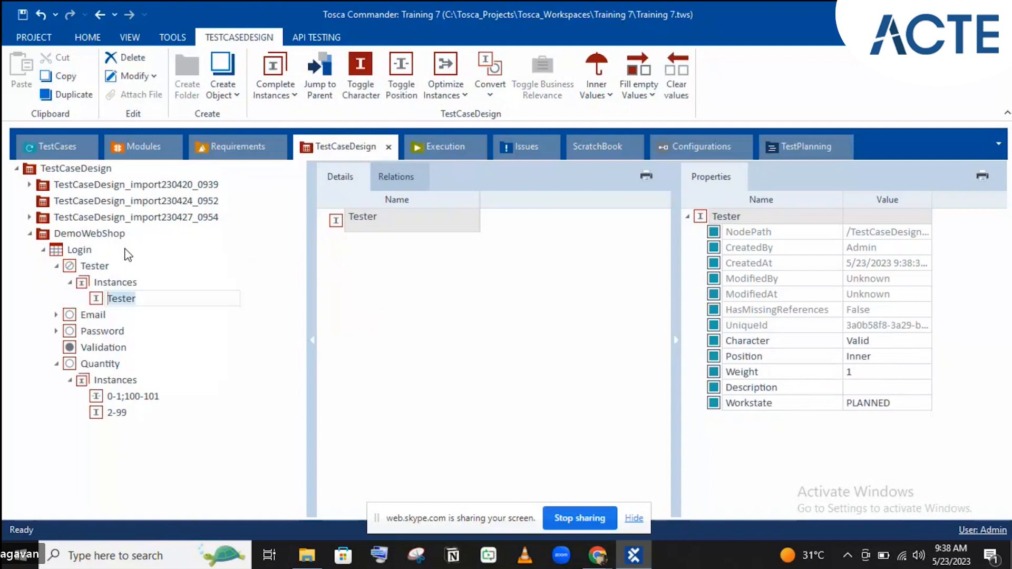
pyautogui.write('Shafiq')
pyautogui.press('Return')
# - Add a second Tester instance named after another tester and collapse Tester
pyautogui.click(86, 266)
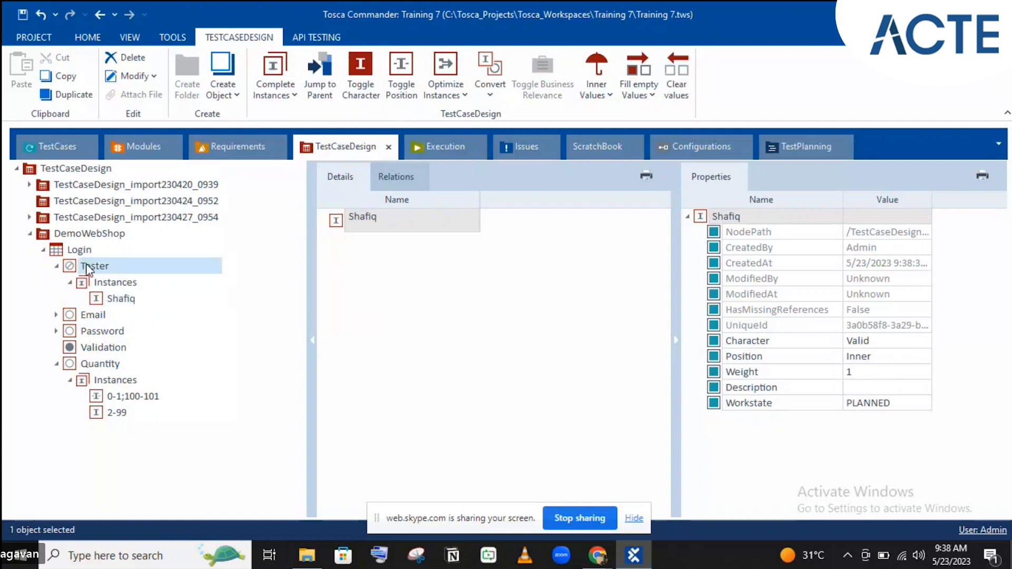
pyautogui.rightClick(87, 265)
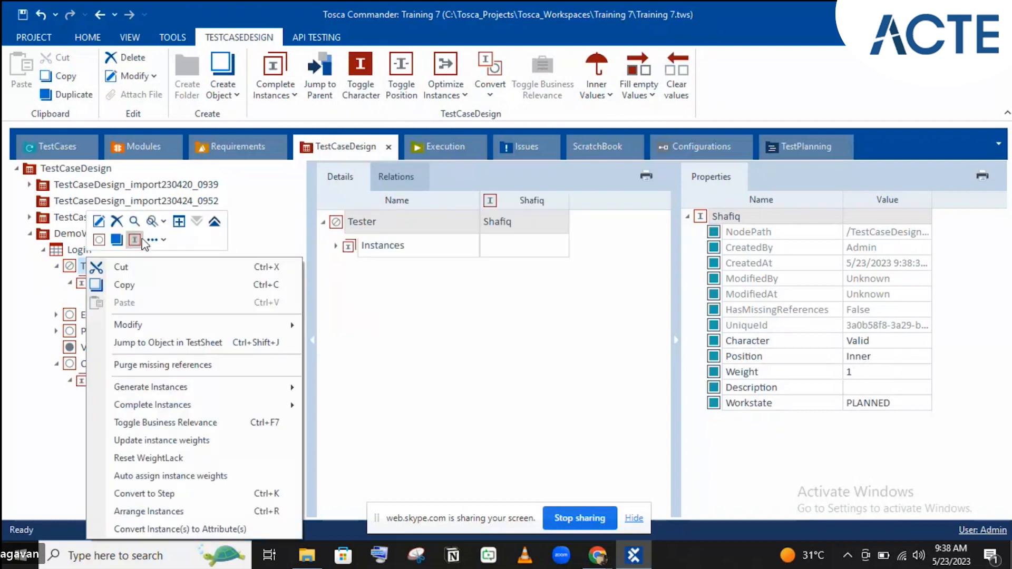
pyautogui.click(131, 240)
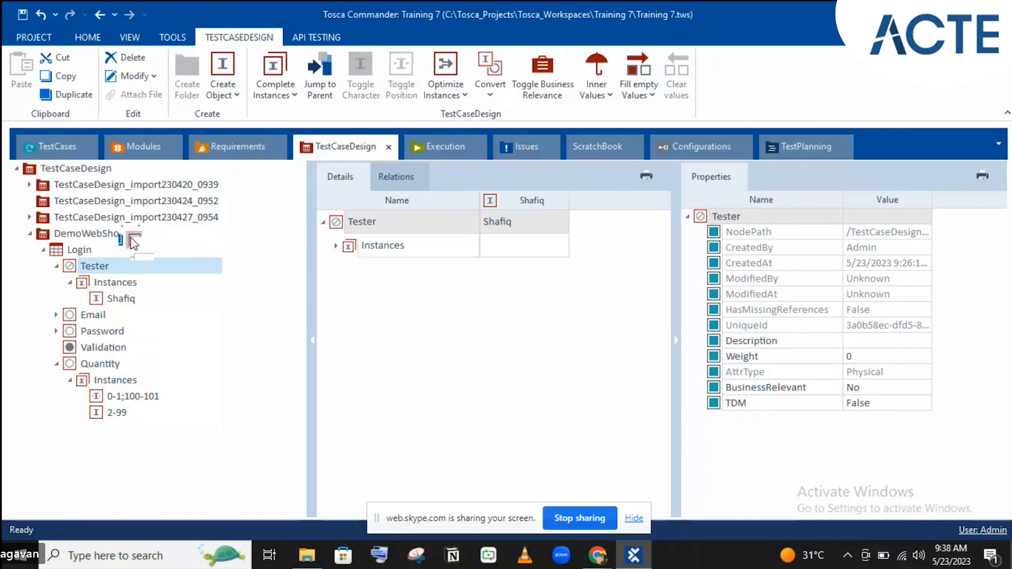
pyautogui.write('Rubi')
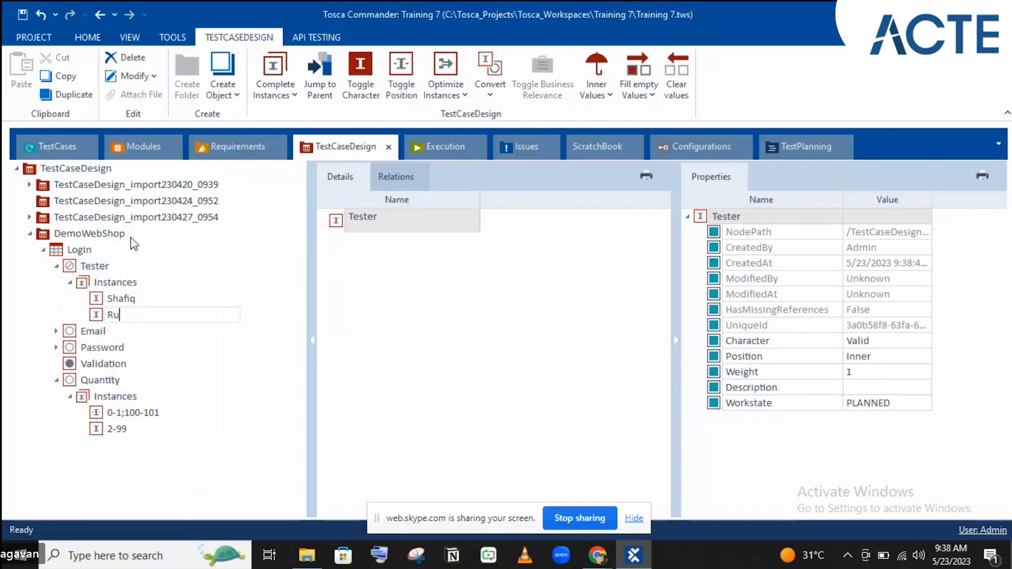
pyautogui.press('Return')
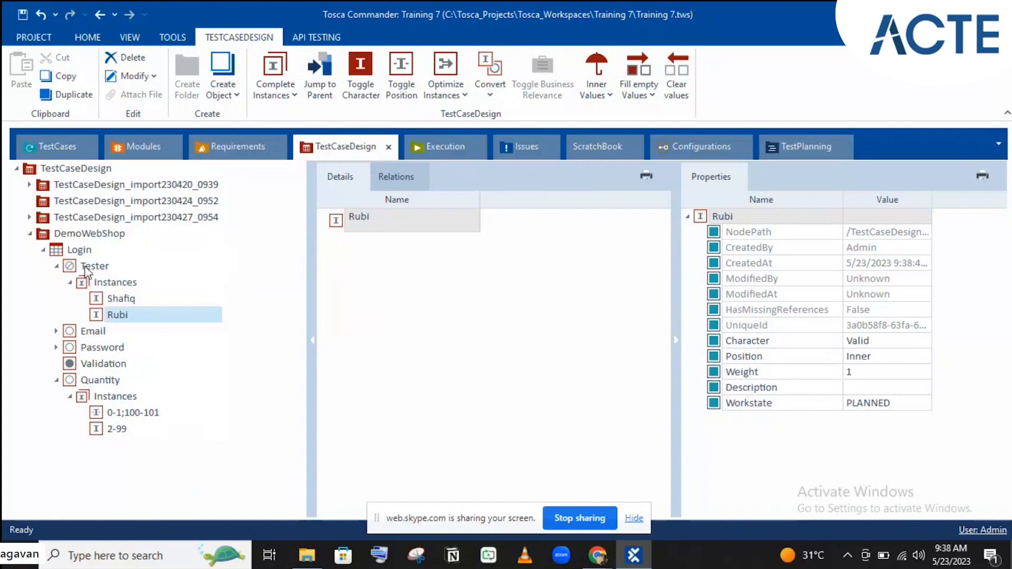
pyautogui.click(56, 267)
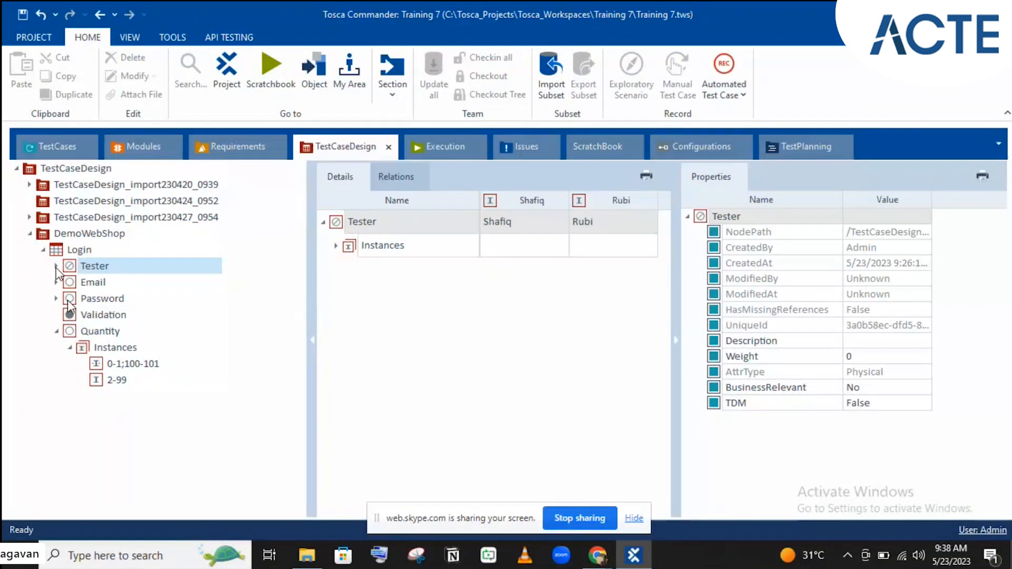
# - Browse Validation, Quantity and Tester details, expanding Tester's two name instances, then view Login
pyautogui.click(110, 312)
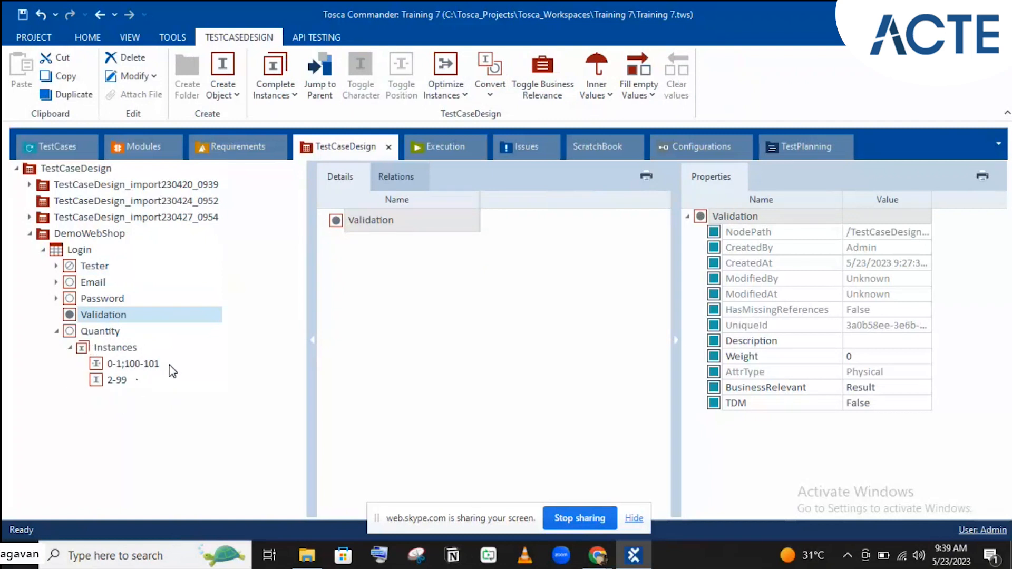
pyautogui.click(81, 331)
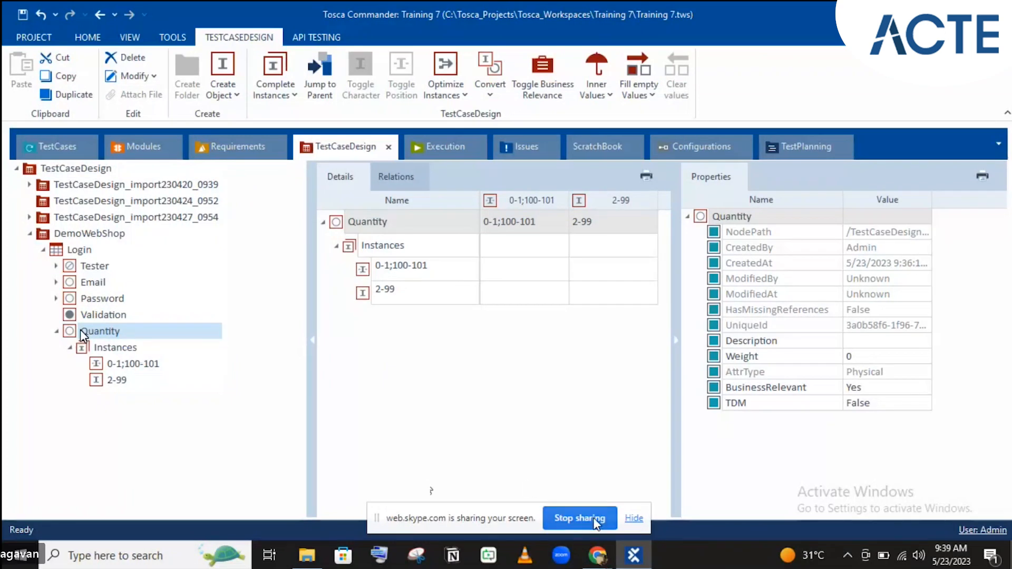
pyautogui.moveTo(597, 554)
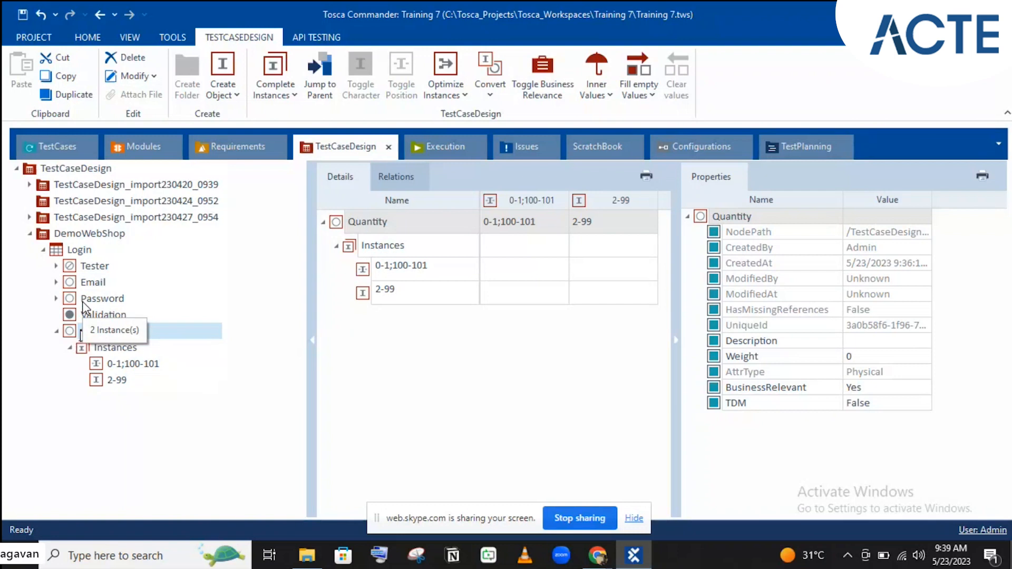
pyautogui.click(90, 267)
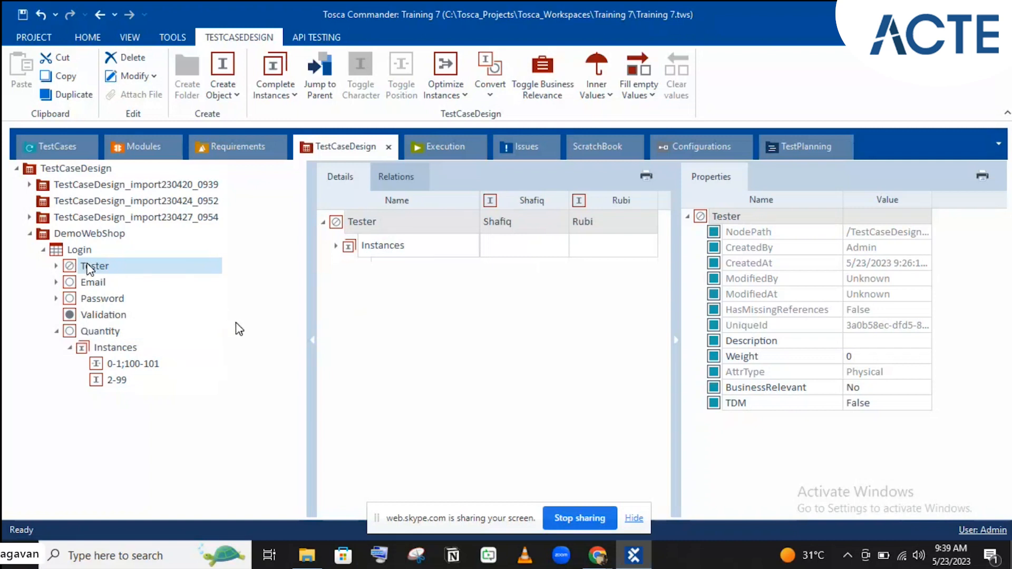
pyautogui.click(78, 250)
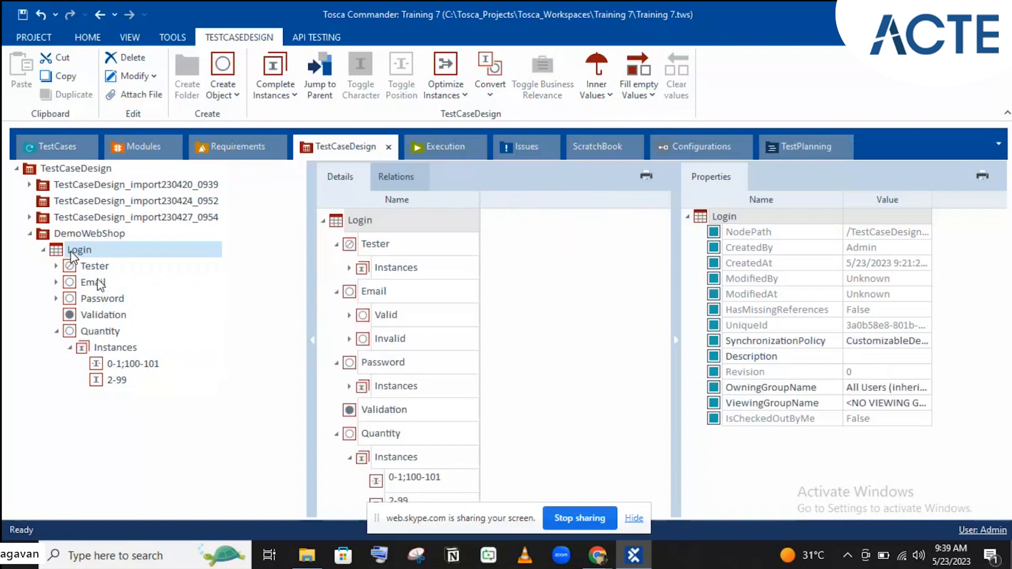
pyautogui.click(92, 268)
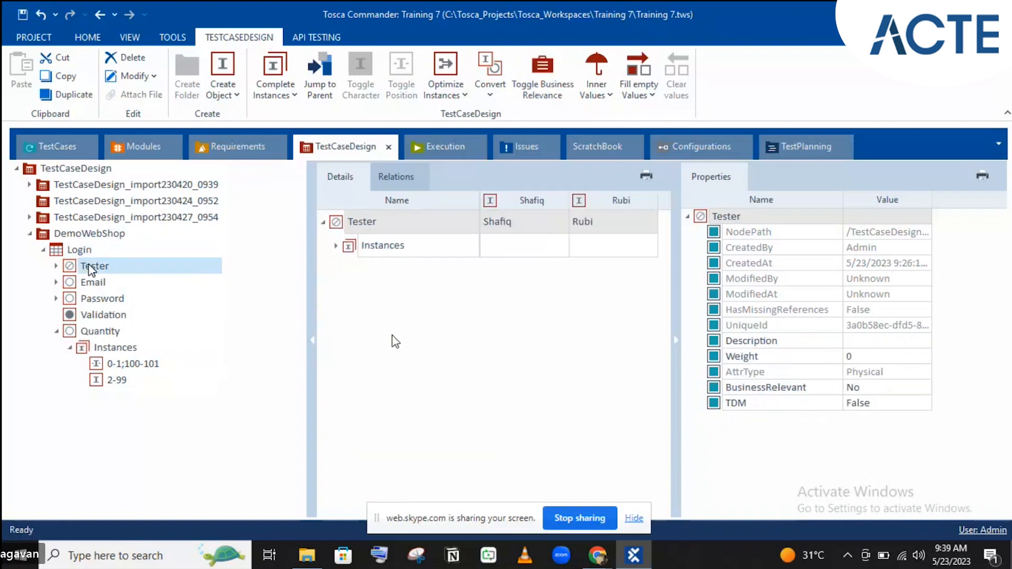
pyautogui.click(337, 247)
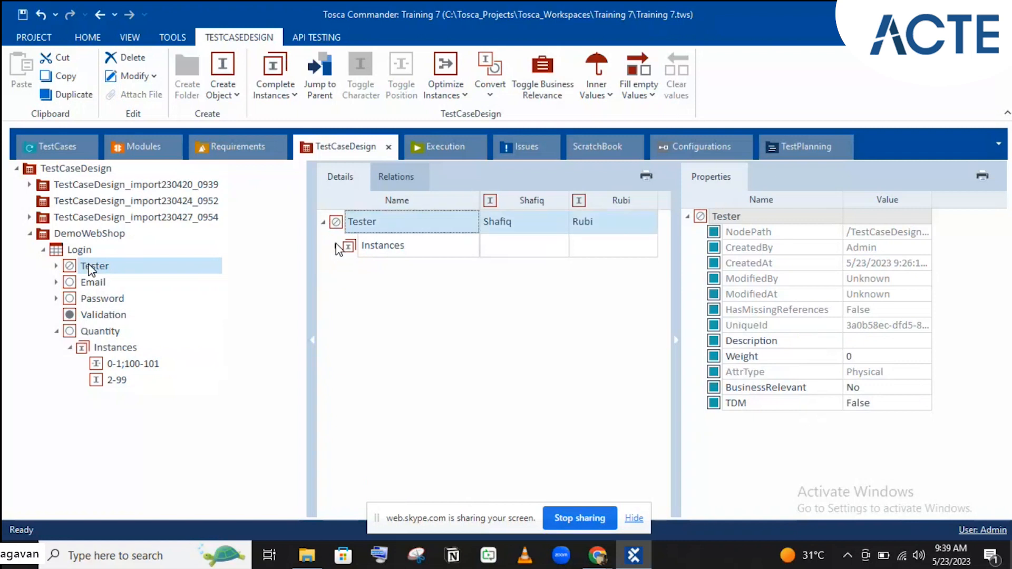
pyautogui.click(336, 247)
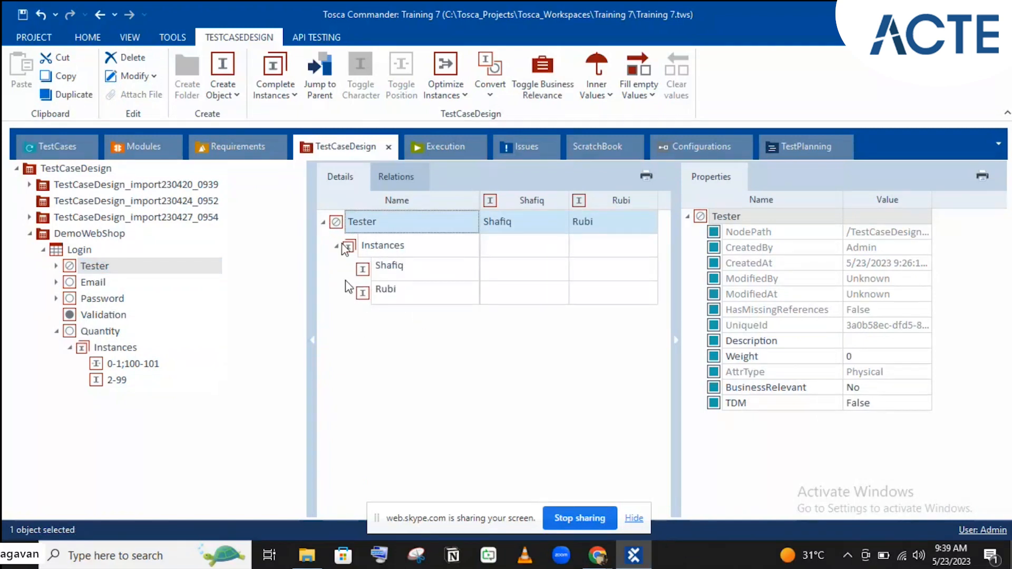
pyautogui.click(69, 252)
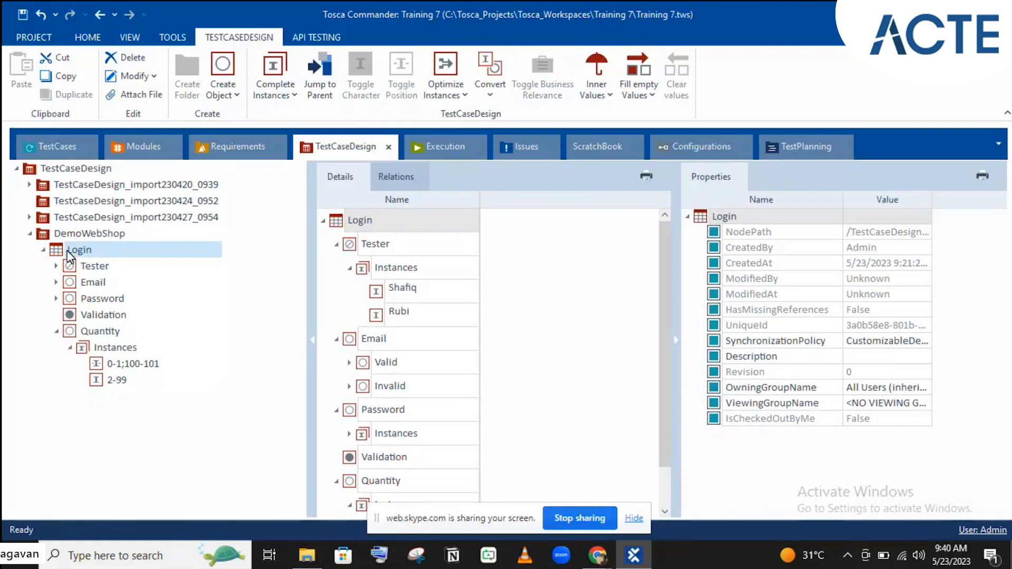
pyautogui.click(284, 90)
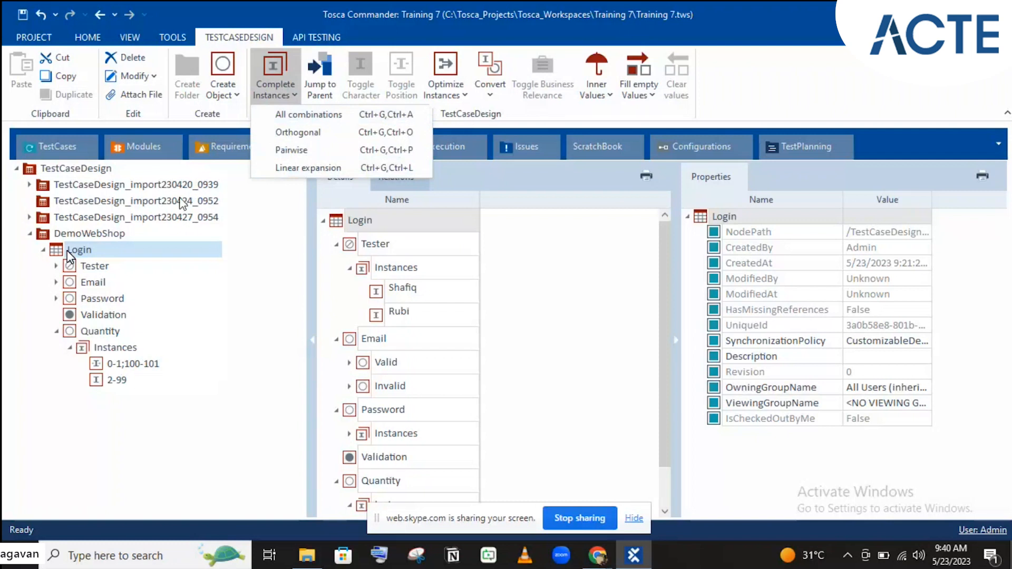
pyautogui.click(68, 251)
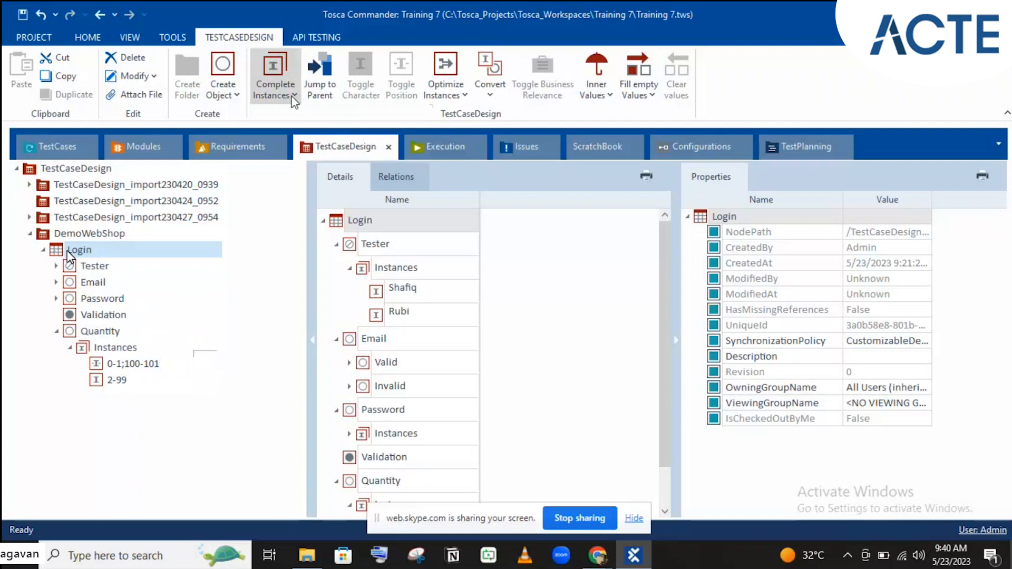
pyautogui.click(276, 91)
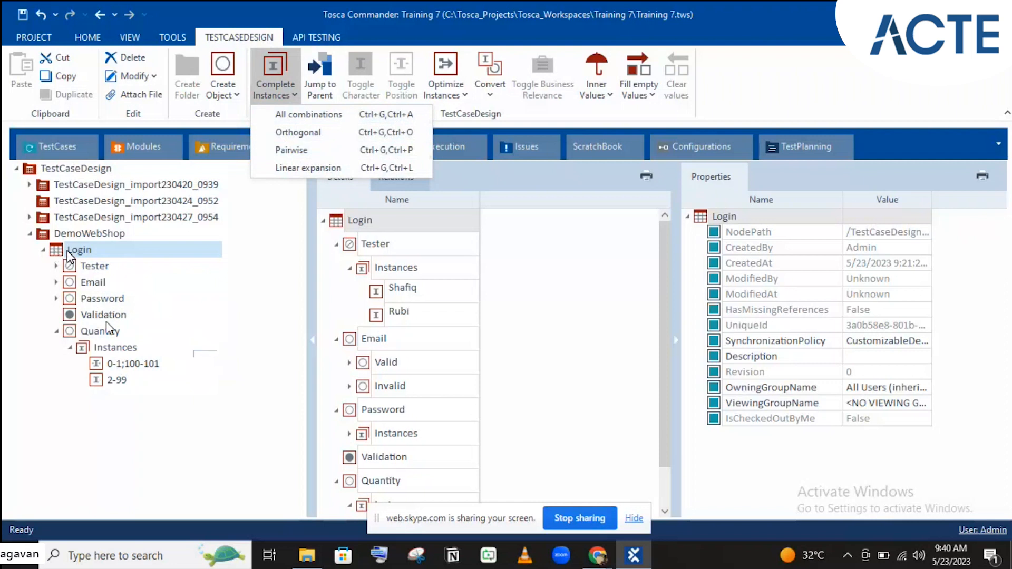
pyautogui.click(94, 267)
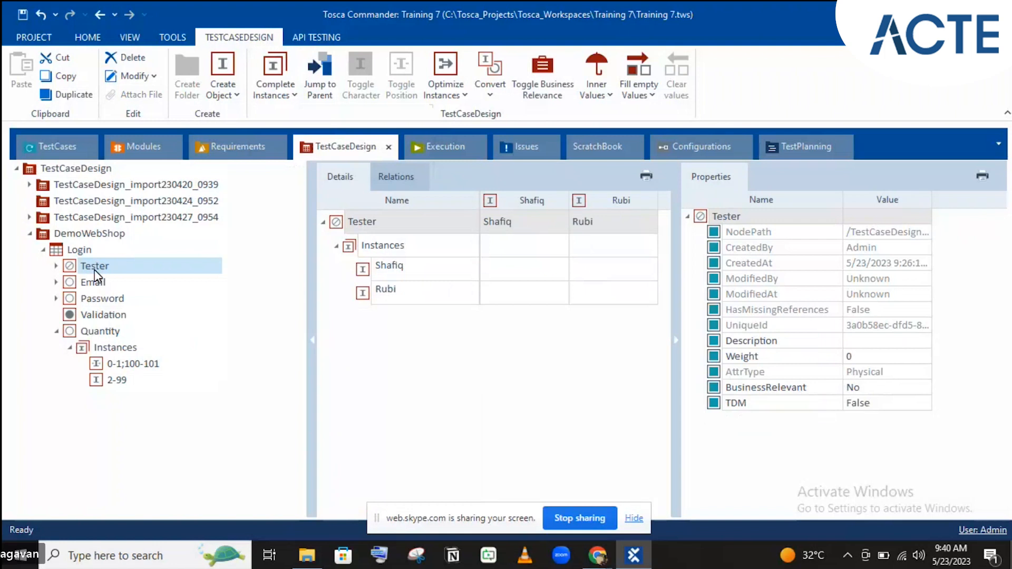
pyautogui.click(92, 251)
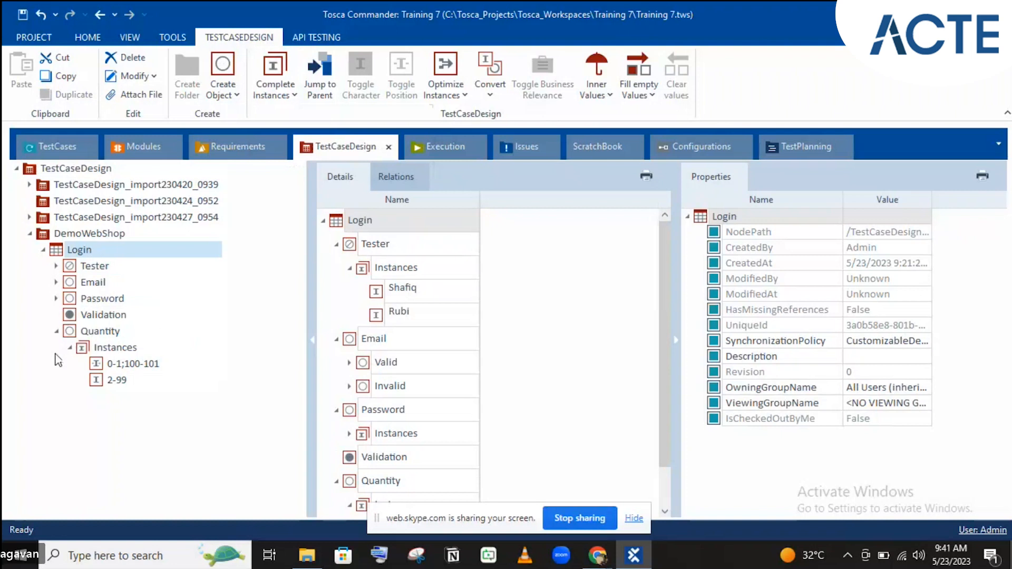
# - Delete the Quantity attribute together with its 0-1;100-101 and 2-99 instances
pyautogui.click(79, 333)
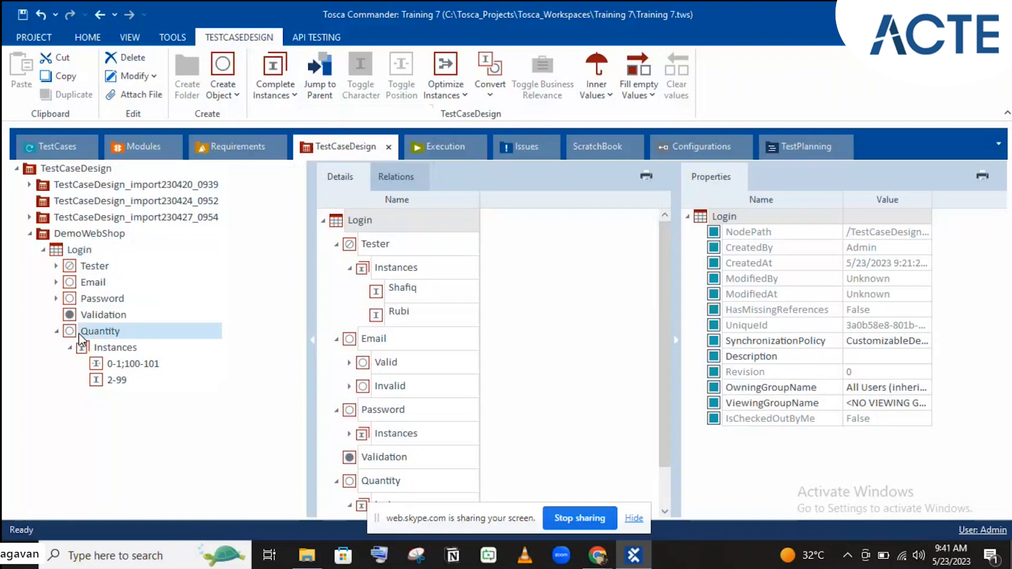
pyautogui.click(79, 333)
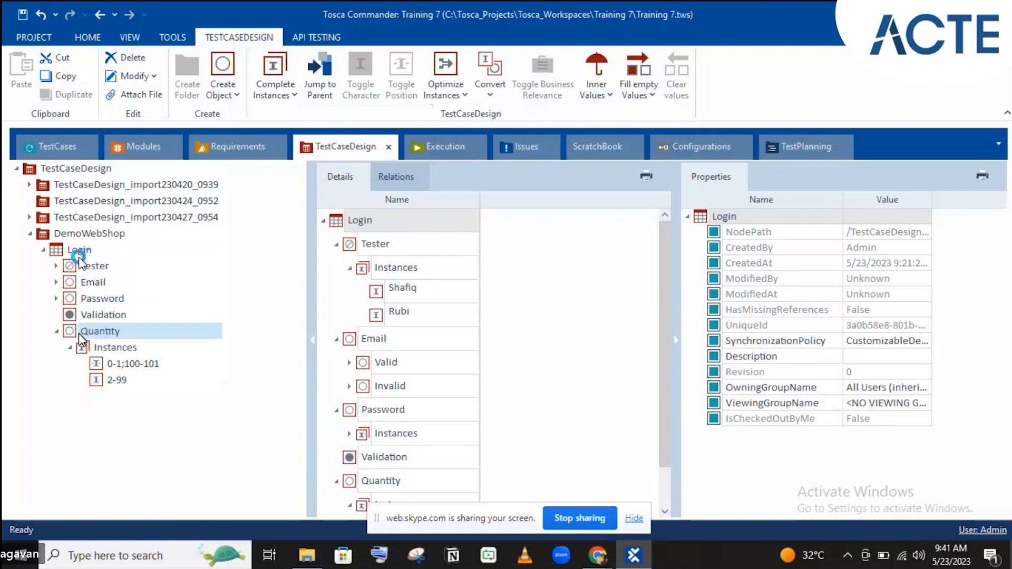
pyautogui.press('Delete')
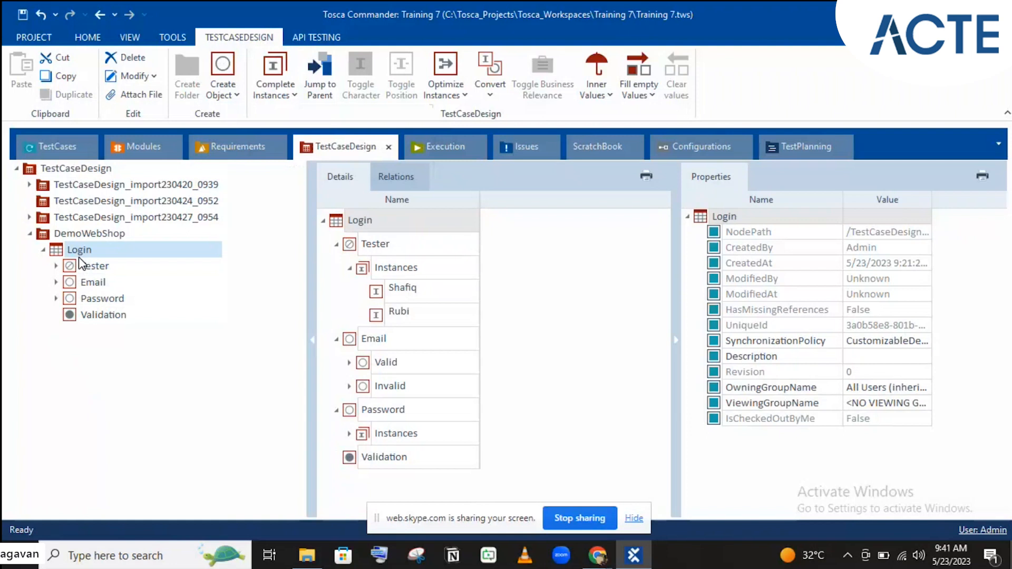
# - Create a Login instance named 'Valid Credentials'
pyautogui.rightClick(85, 249)
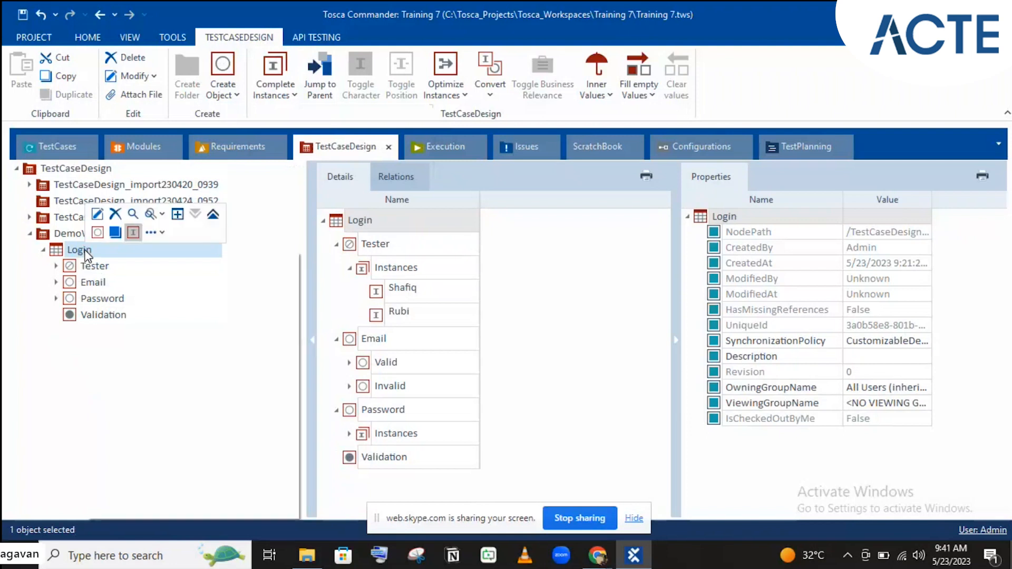
pyautogui.click(112, 240)
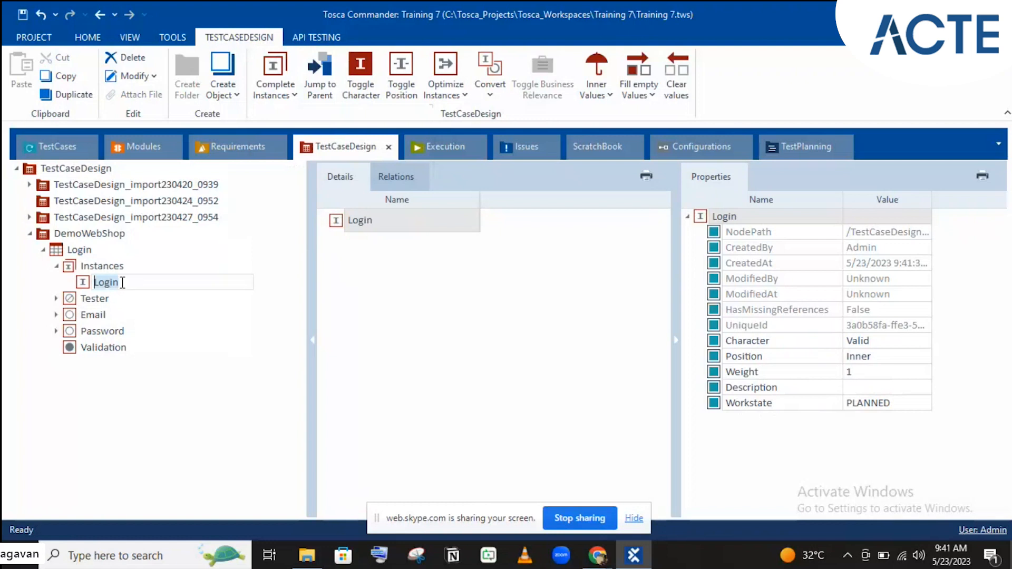
pyautogui.write('Valid Credentials')
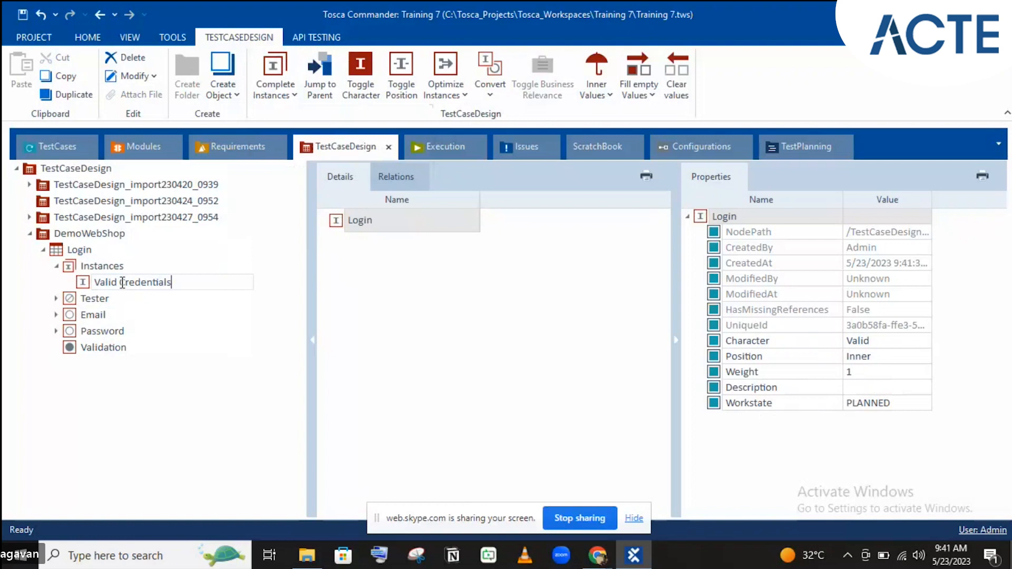
pyautogui.press('Return')
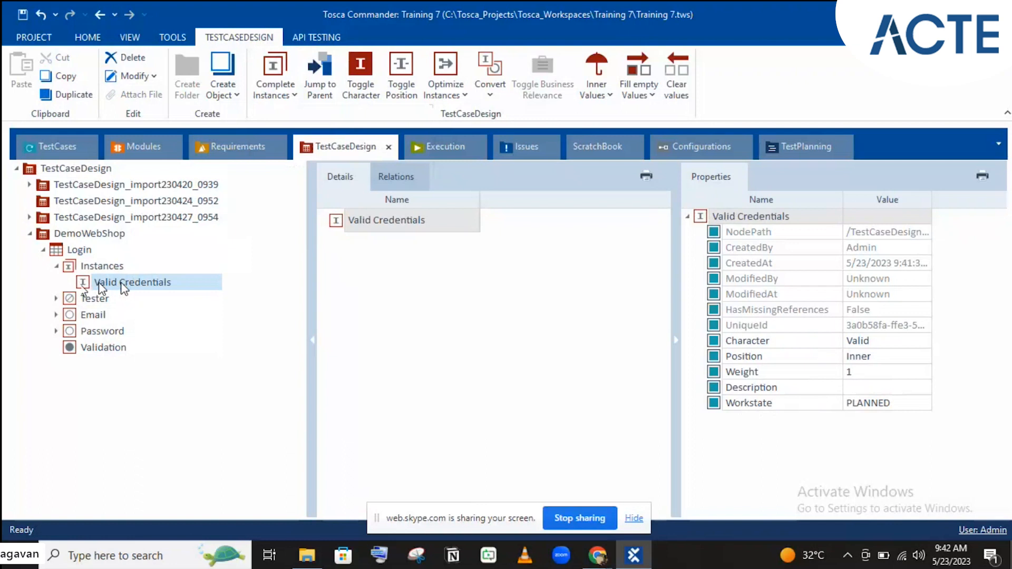
# - Create a second Login instance named 'Invalid username'
pyautogui.click(69, 253)
pyautogui.rightClick(70, 251)
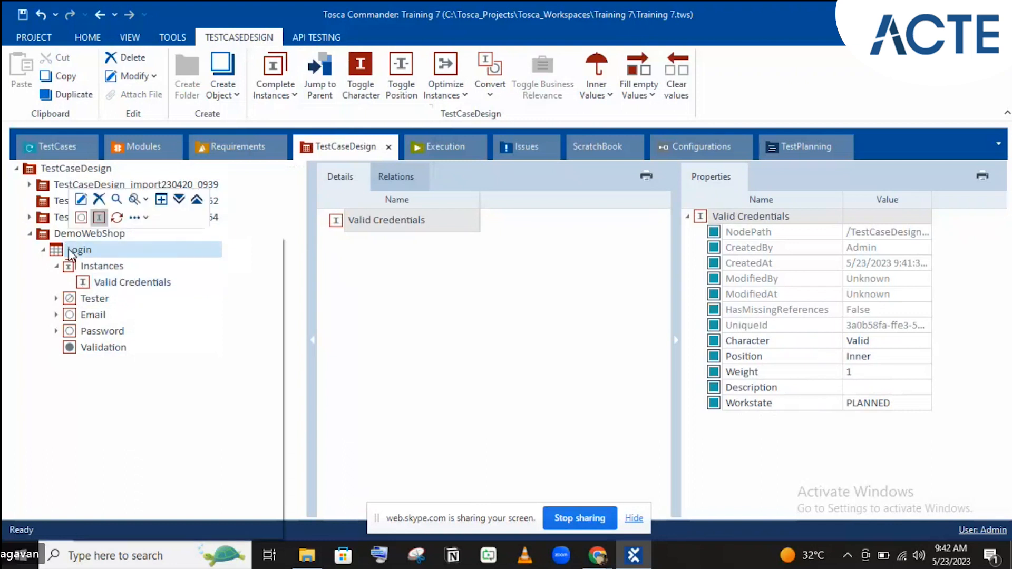
pyautogui.click(98, 221)
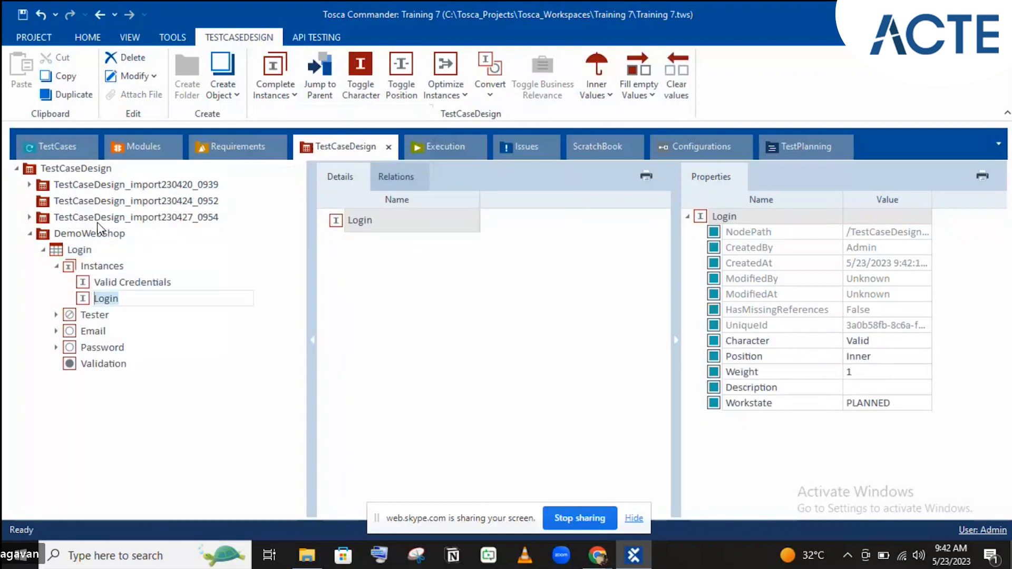
pyautogui.write('Invalid cred')
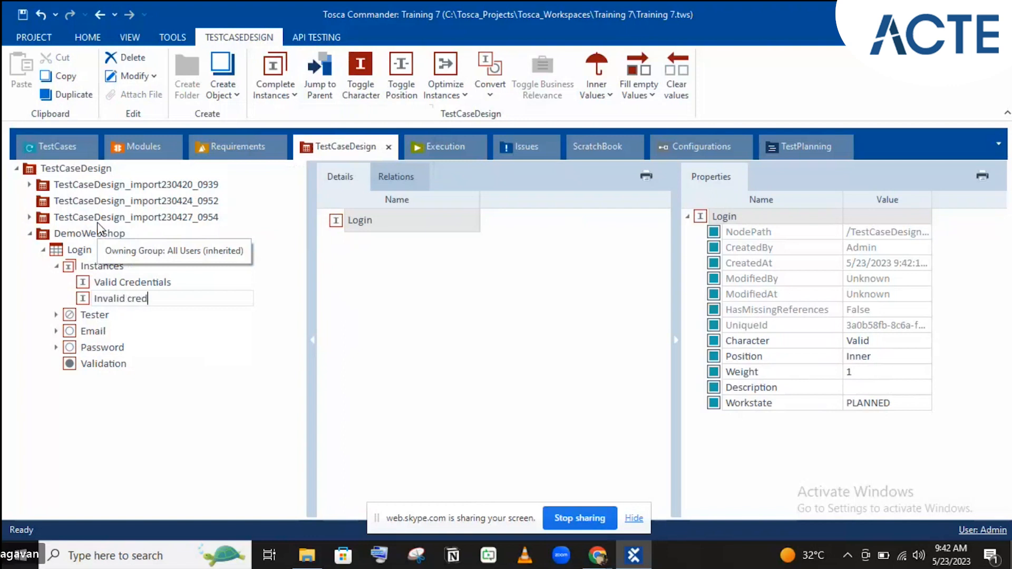
pyautogui.press('BackSpace')
pyautogui.press('BackSpace')
pyautogui.press('BackSpace')
pyautogui.press('BackSpace')
pyautogui.write('username')
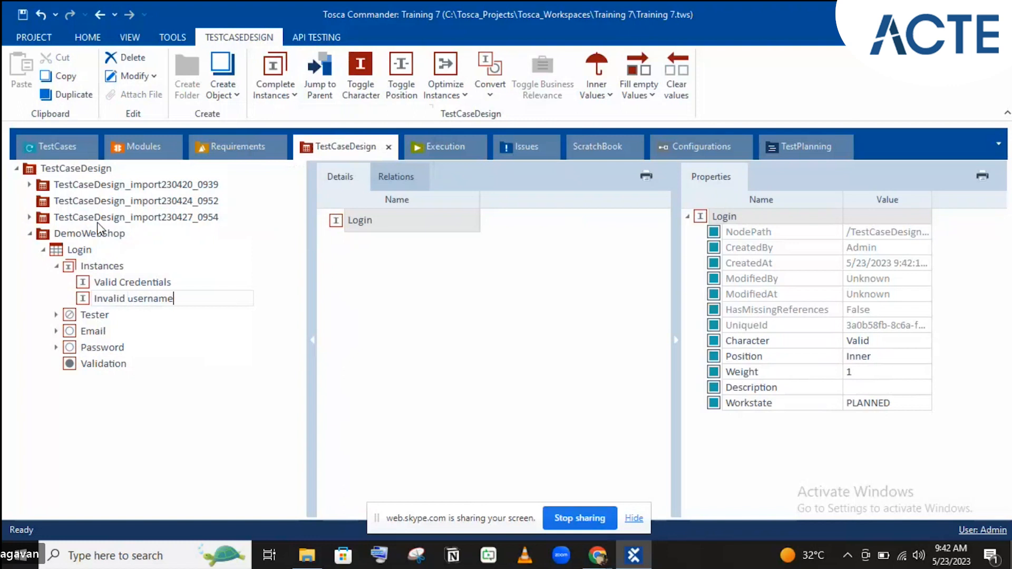
pyautogui.press('Return')
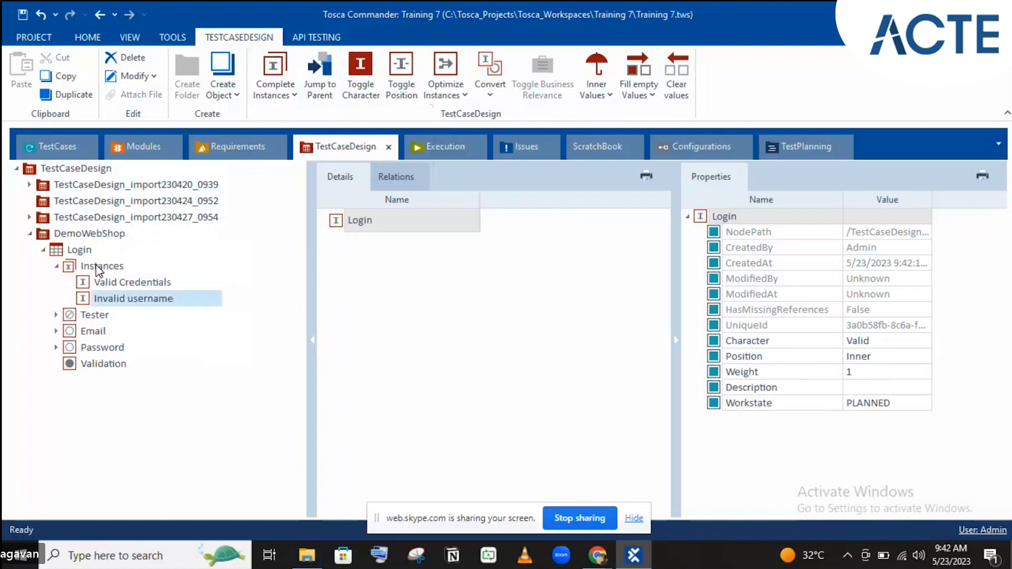
# - Create the 'Invalid Password' instance in Login's Instances folder, then reselect Login
pyautogui.rightClick(97, 268)
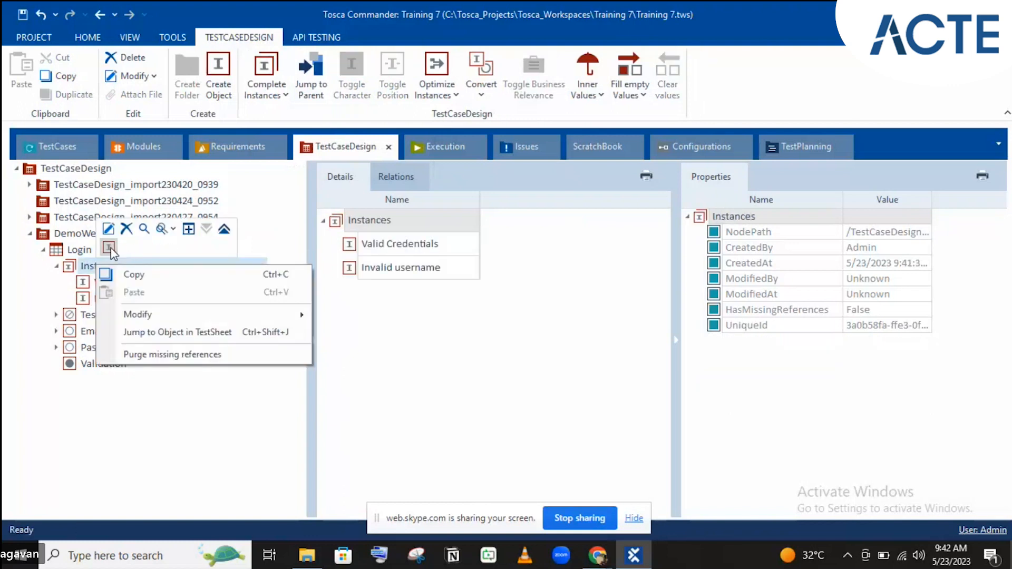
pyautogui.click(110, 249)
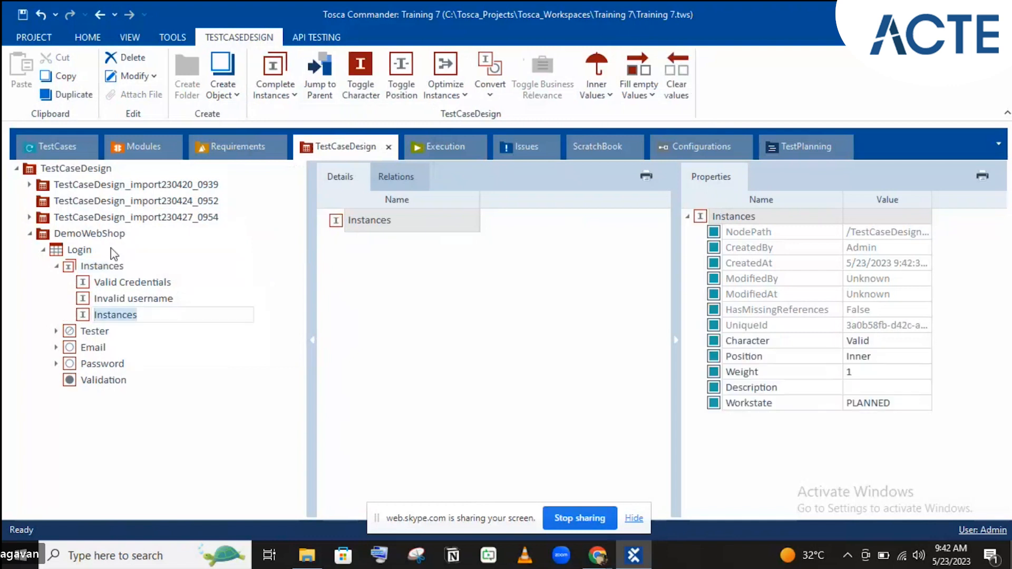
pyautogui.write('Inva')
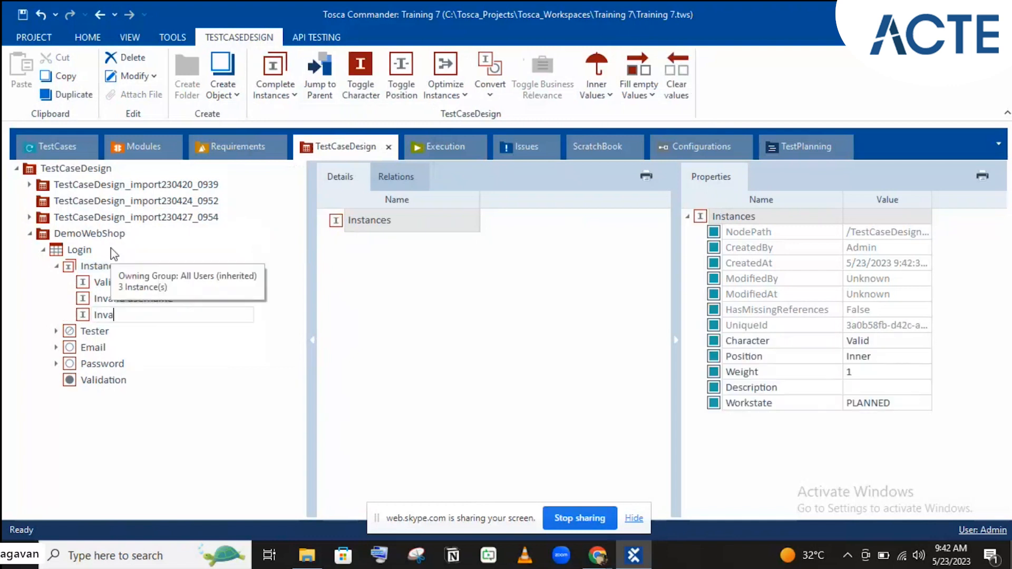
pyautogui.write('lid Password')
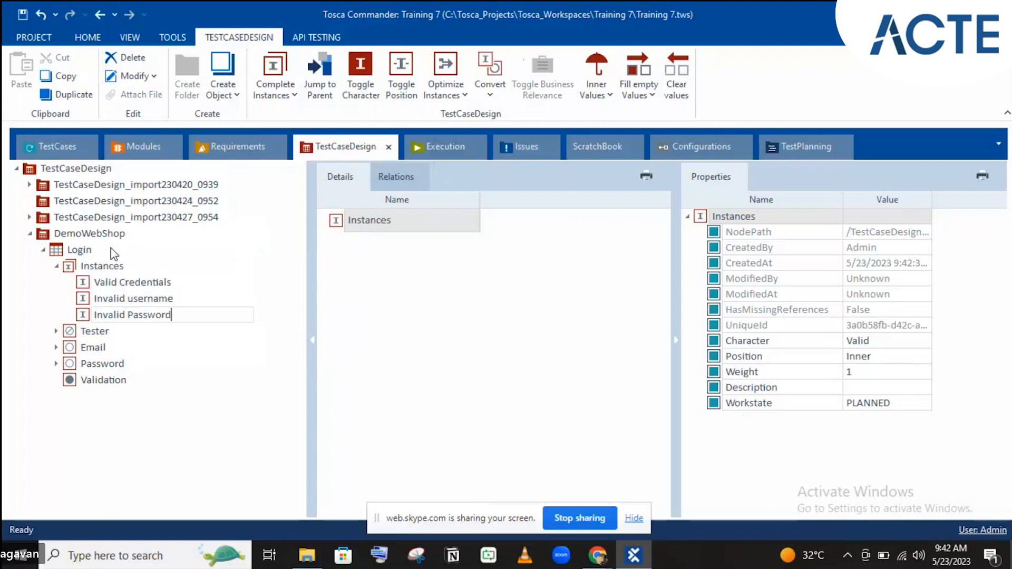
pyautogui.press('Return')
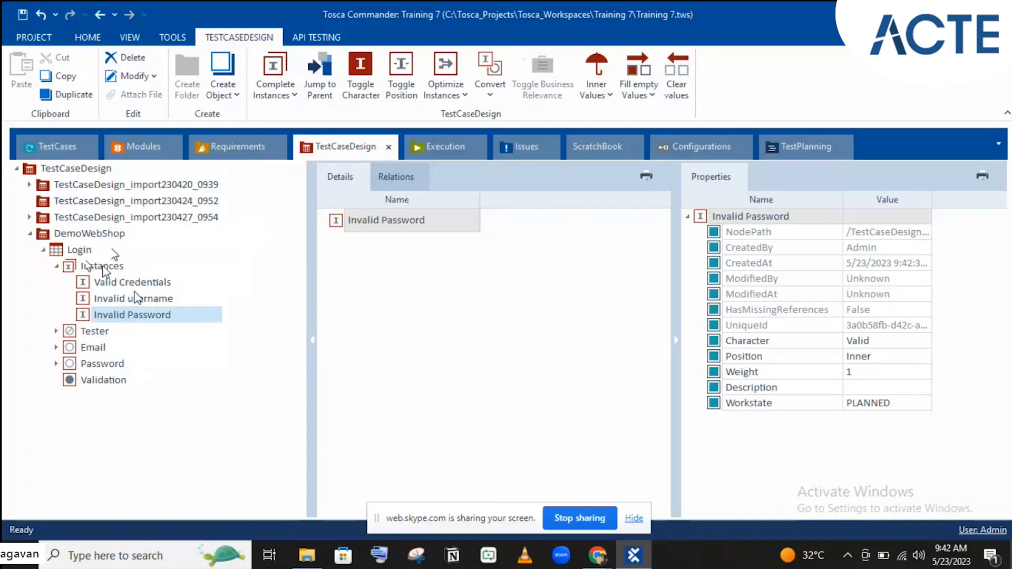
pyautogui.click(81, 252)
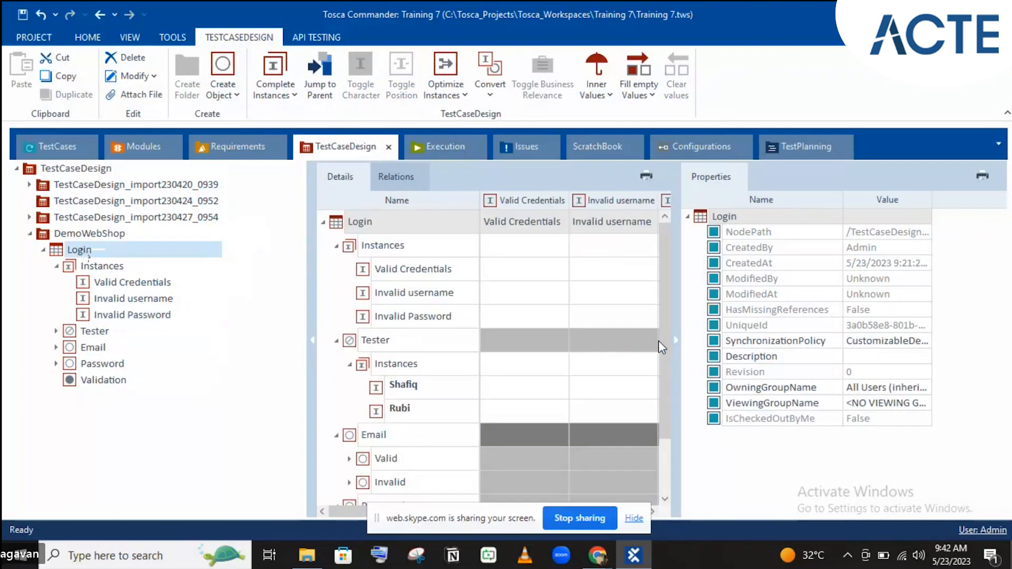
# - Collapse the Properties pane and the Tester, Email and Password branches in the Details grid
pyautogui.click(676, 340)
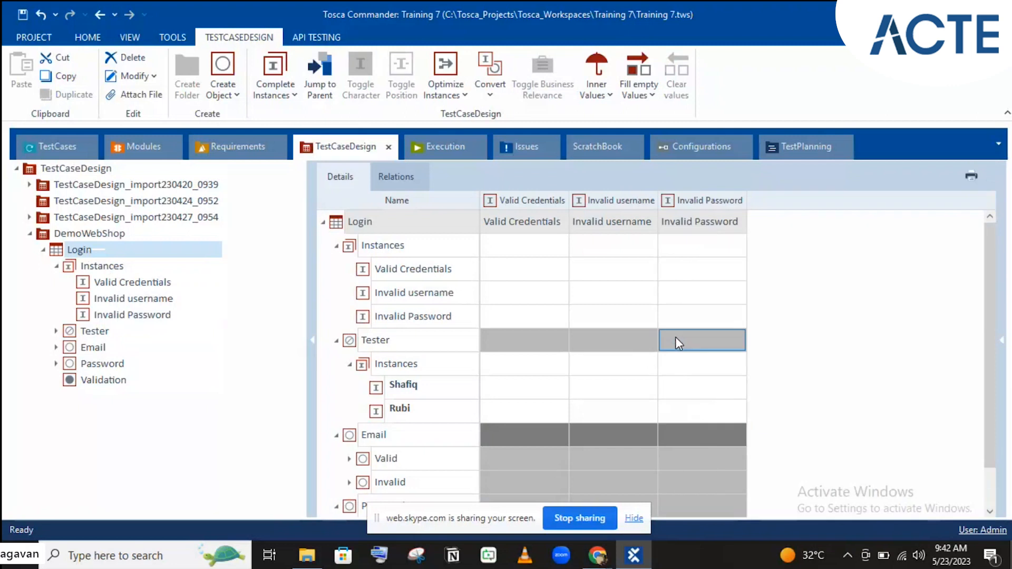
pyautogui.click(336, 342)
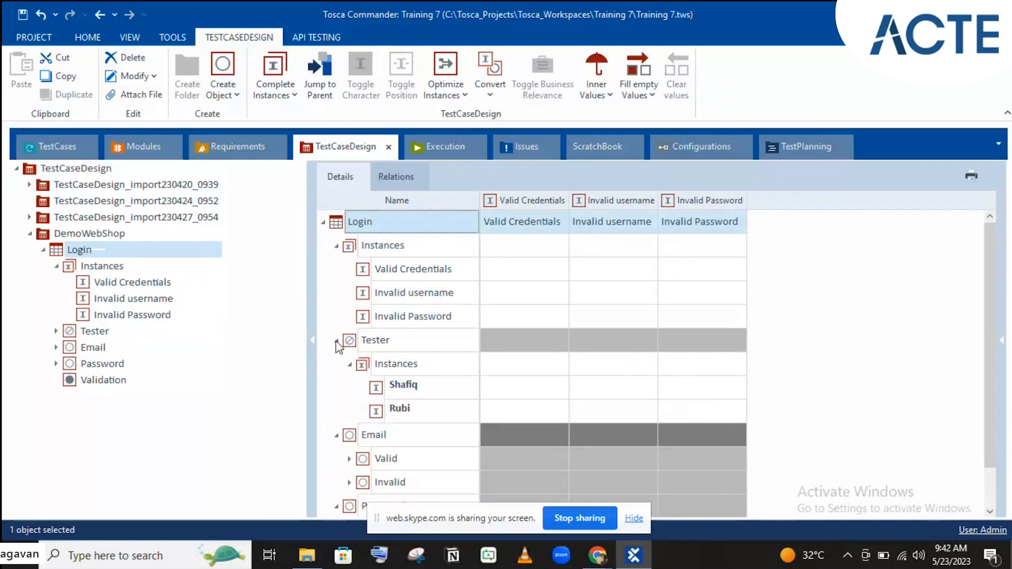
pyautogui.click(337, 341)
pyautogui.click(336, 364)
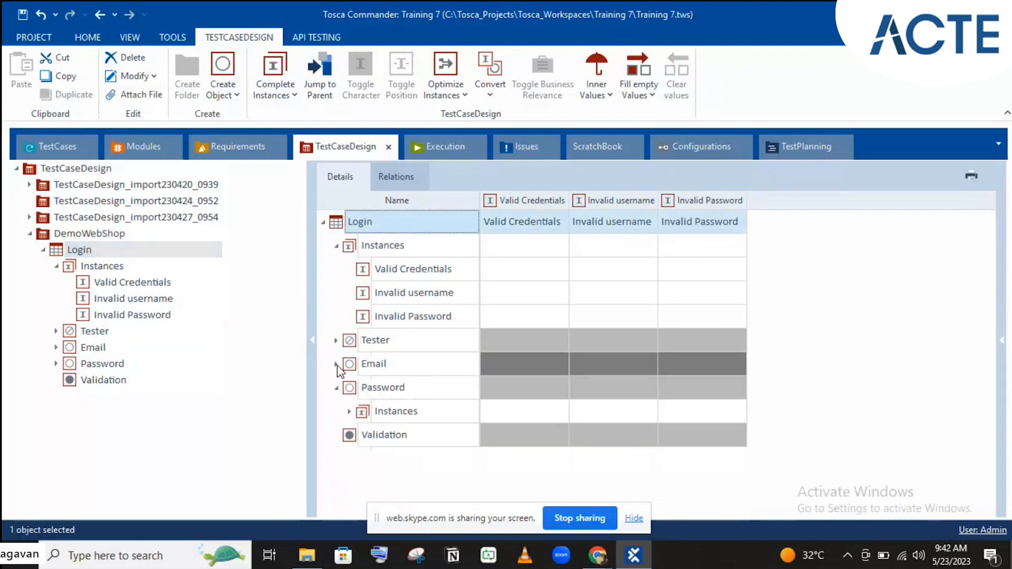
pyautogui.click(336, 388)
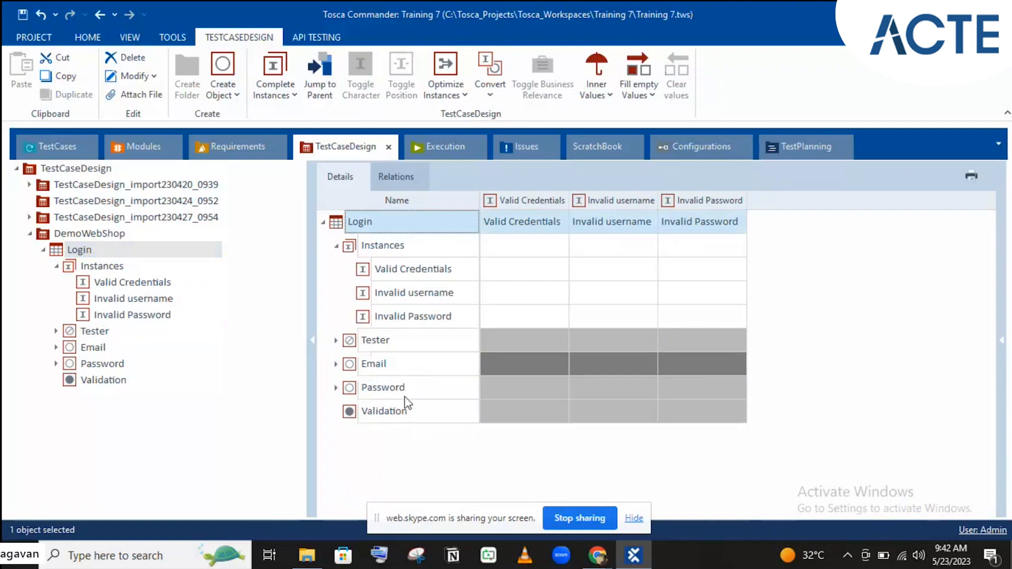
# - Create a new instance under the Validation attribute
pyautogui.click(367, 414)
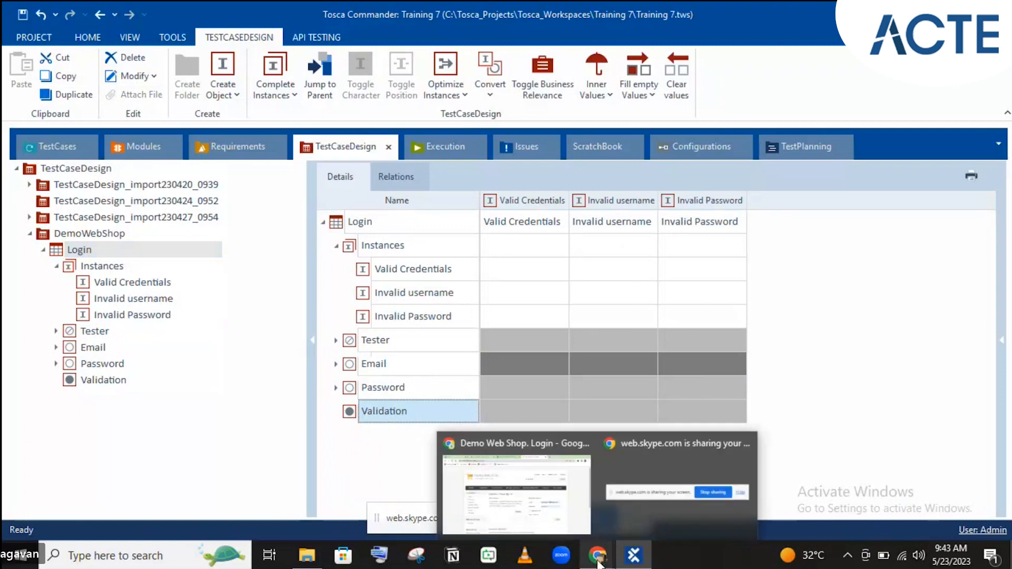
pyautogui.rightClick(89, 390)
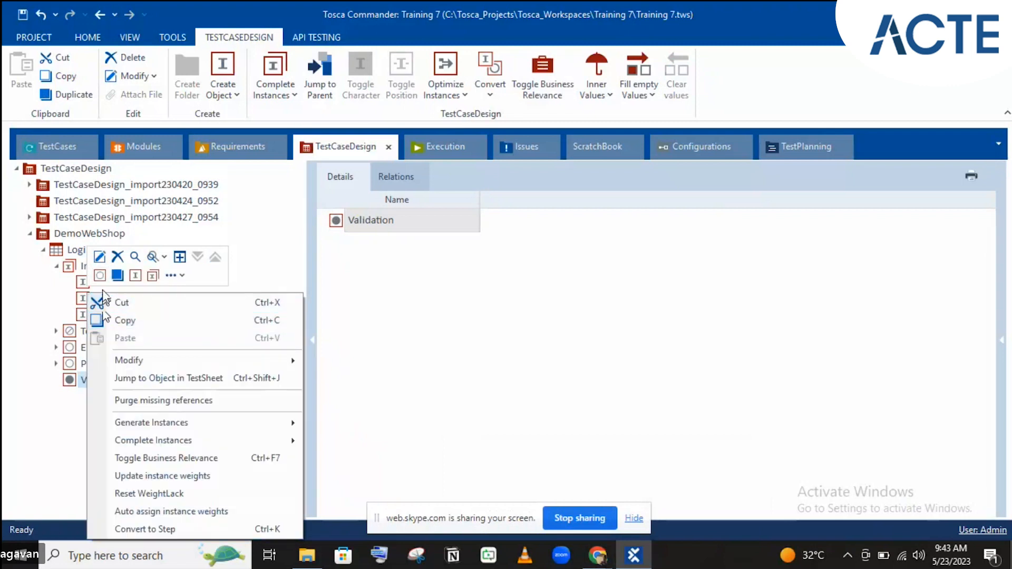
pyautogui.click(135, 276)
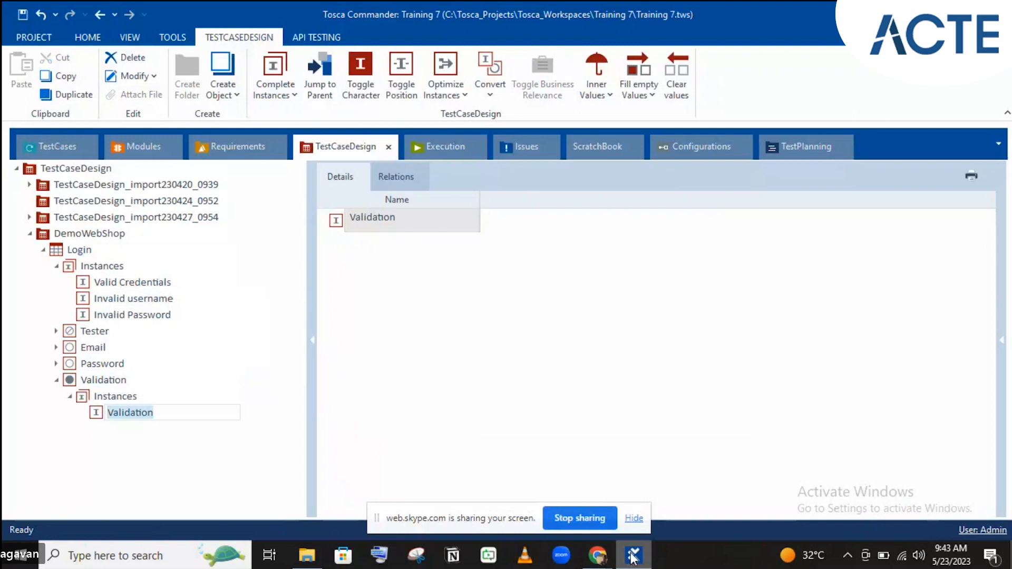
pyautogui.moveTo(597, 555)
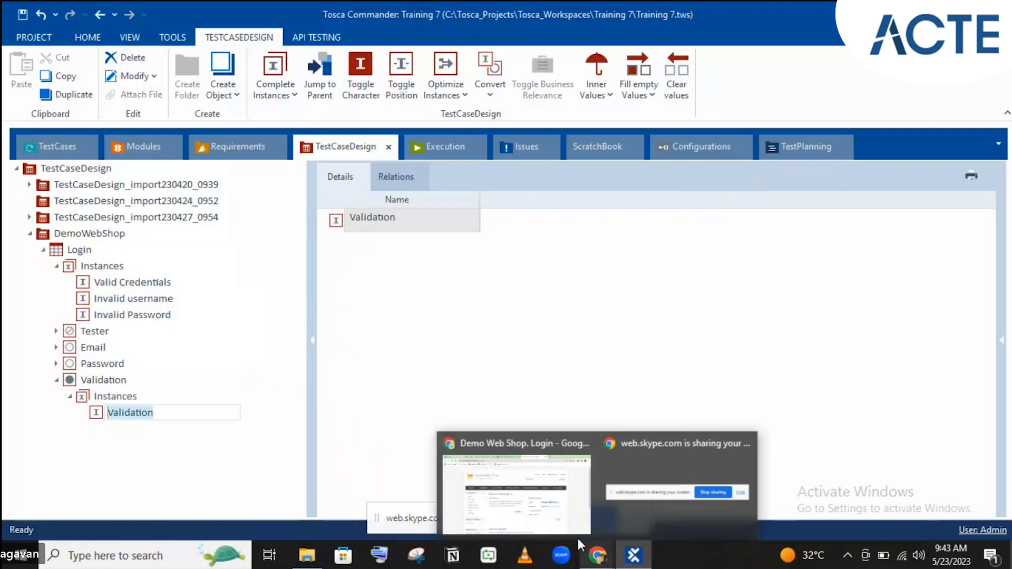
pyautogui.click(550, 525)
# - Submit the Demo Web Shop login with a wrong password and select the 'credentials provided are incorrect' error
pyautogui.click(720, 352)
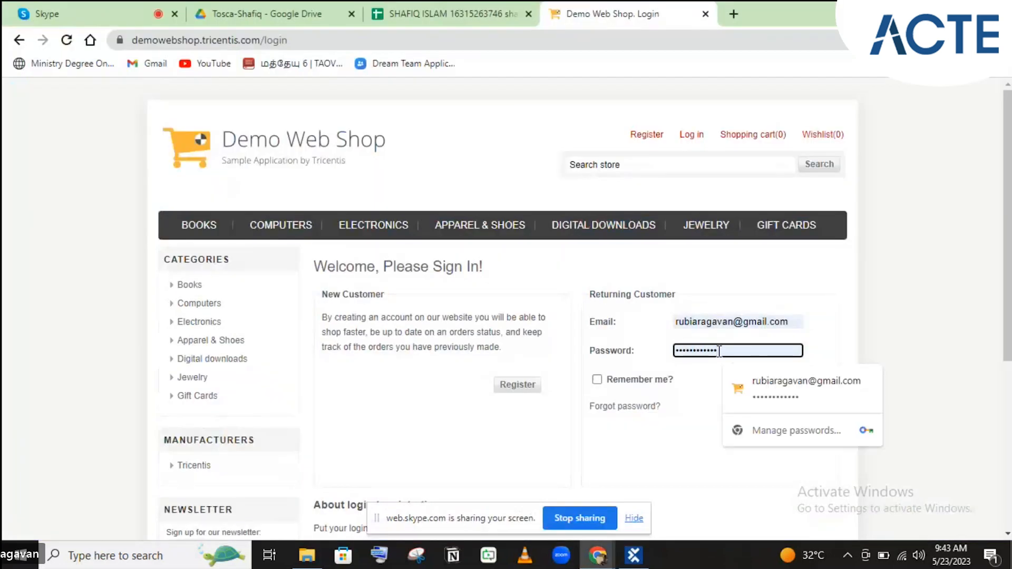
pyautogui.press('BackSpace')
pyautogui.press('BackSpace')
pyautogui.press('Return')
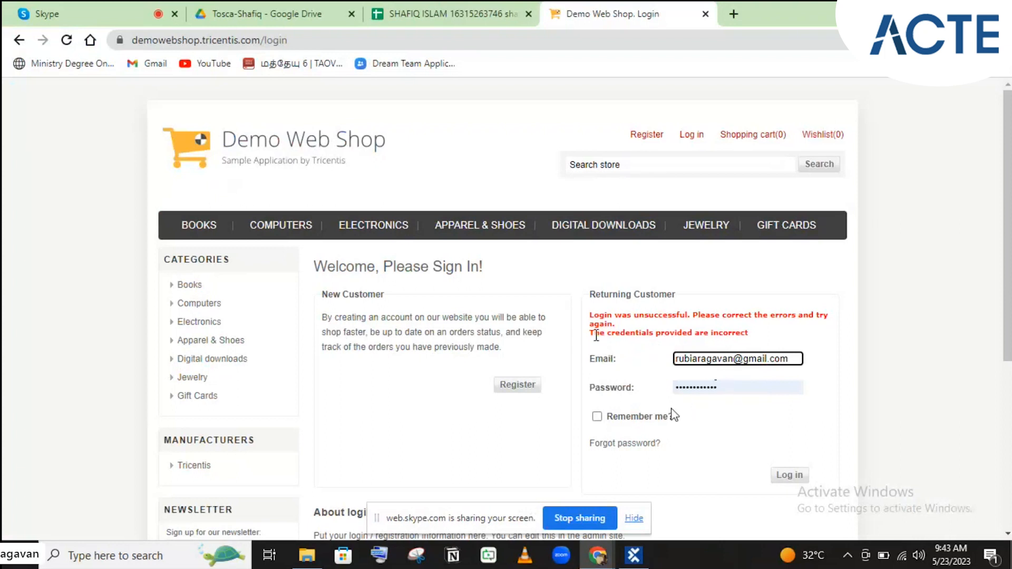
pyautogui.moveTo(591, 332); pyautogui.dragTo(748, 333)
pyautogui.hotkey('ctrl', 'c')
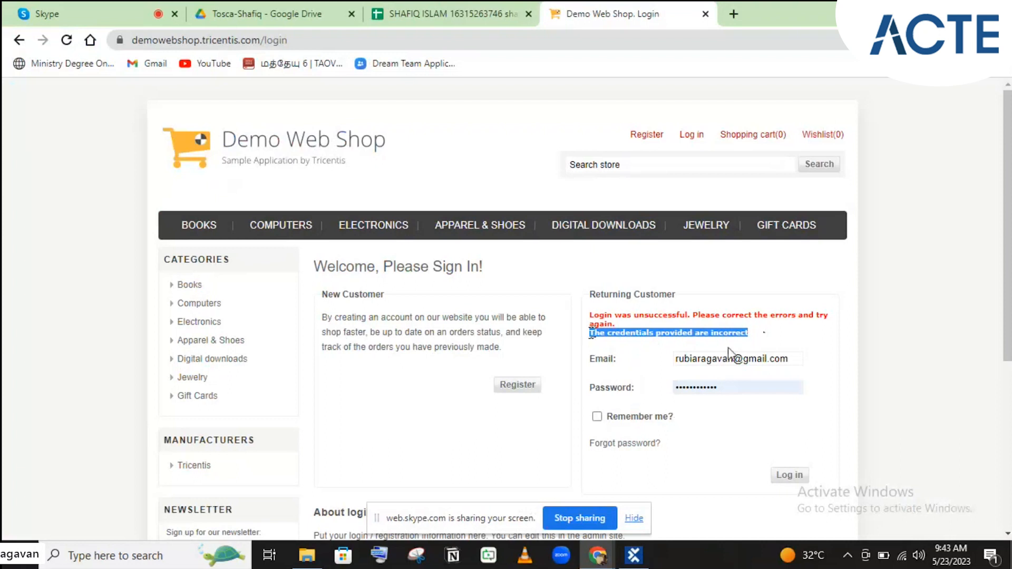
pyautogui.click(635, 558)
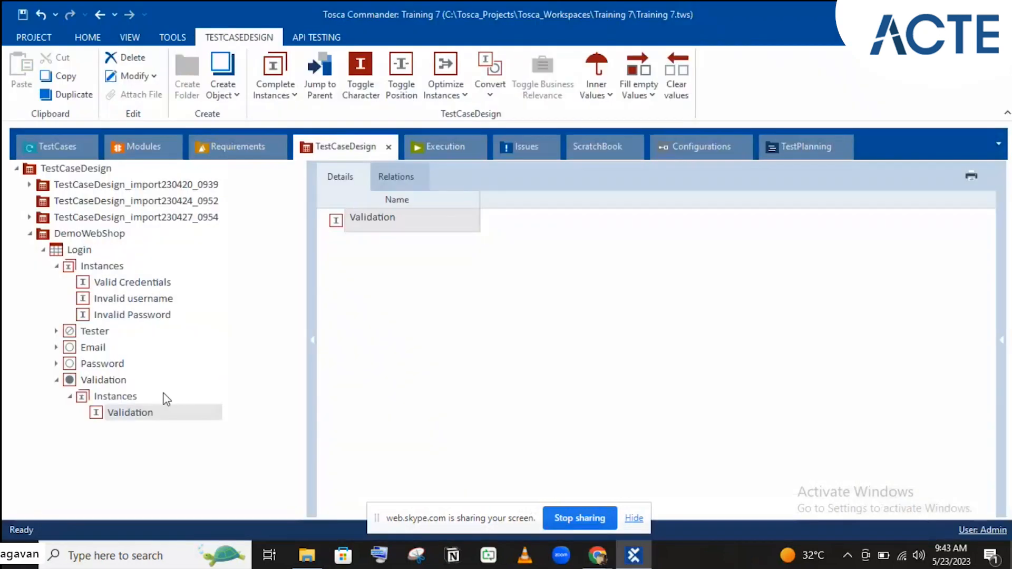
# - Rename the new Validation instance to 'The credentials provided are incorrect' by pasting the copied error text
pyautogui.click(145, 418)
pyautogui.click(145, 418)
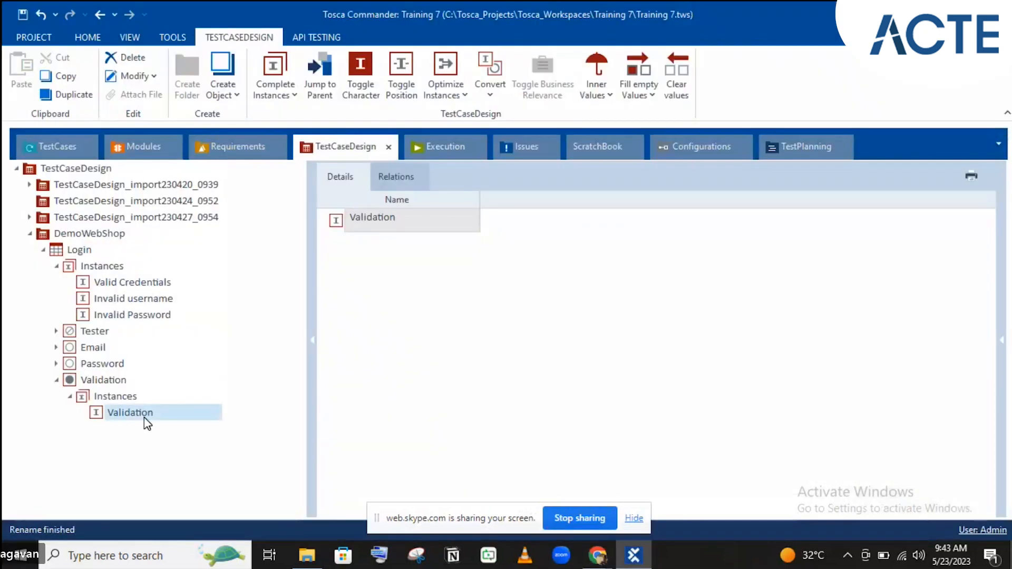
pyautogui.hotkey('ctrl', 'v')
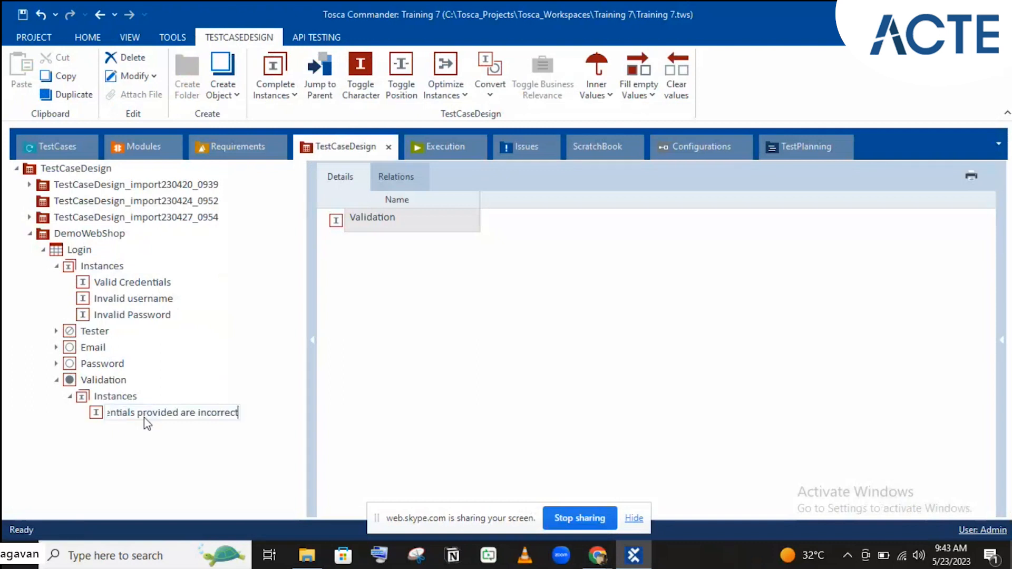
pyautogui.press('Return')
# - Return to the Demo Web Shop login page with the caret in the email field
pyautogui.click(112, 384)
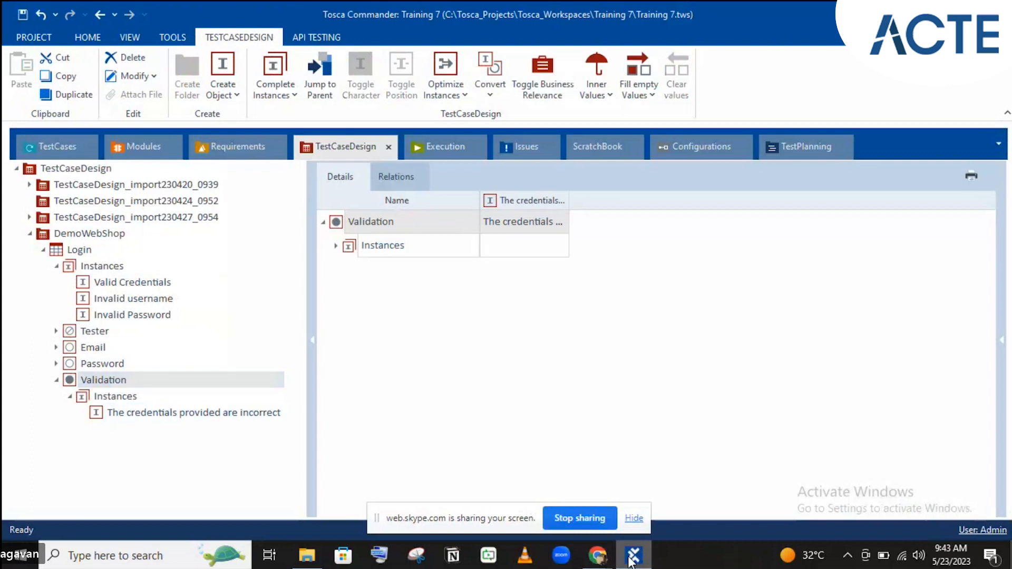
pyautogui.click(599, 554)
pyautogui.click(723, 363)
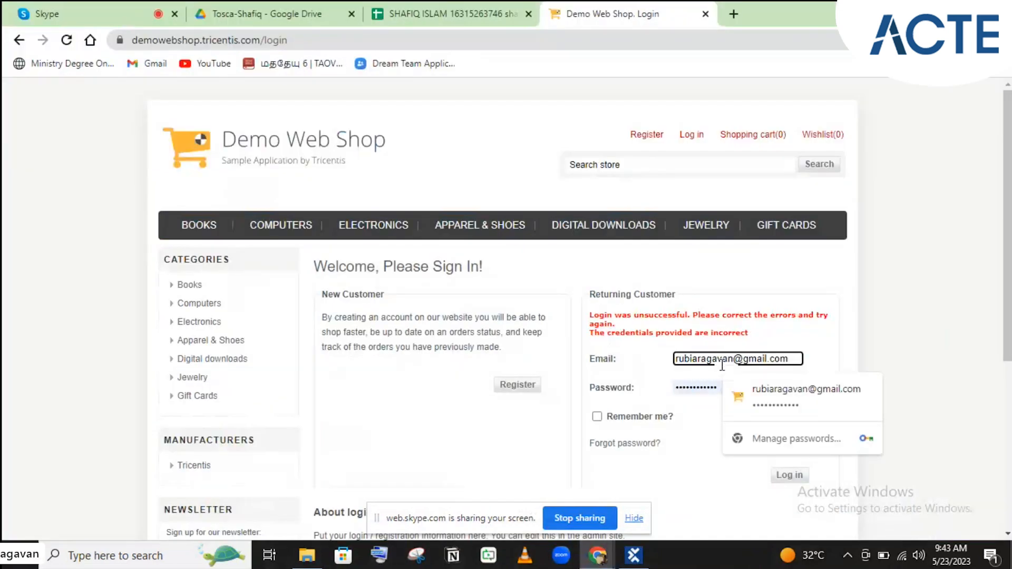
# - Log in with a shortened email and copy the resulting 'No customer account found' error line
pyautogui.press('BackSpace')
pyautogui.press('BackSpace')
pyautogui.press('BackSpace')
pyautogui.click(791, 477)
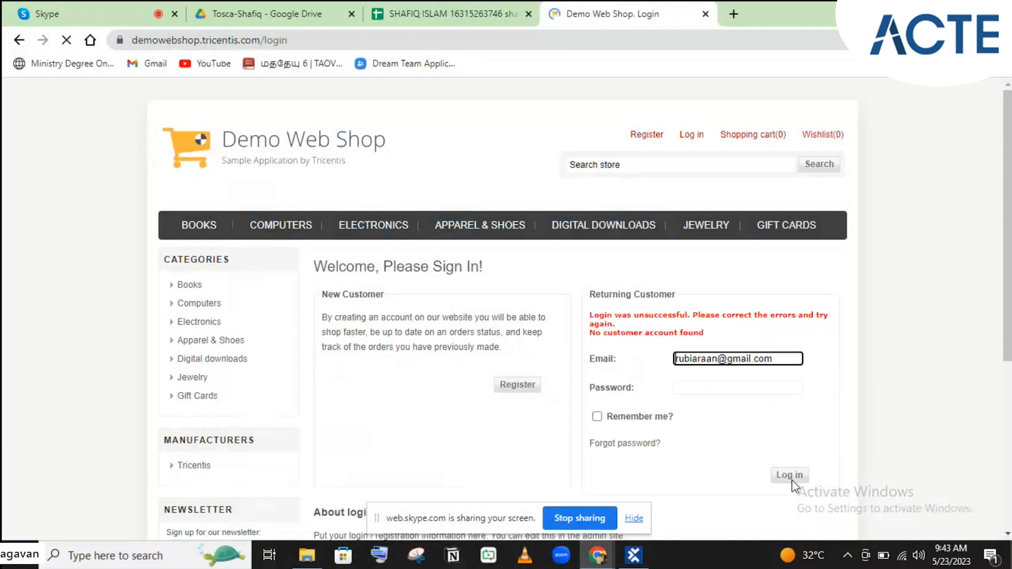
pyautogui.tripleClick(631, 330)
pyautogui.hotkey('ctrl', 'c')
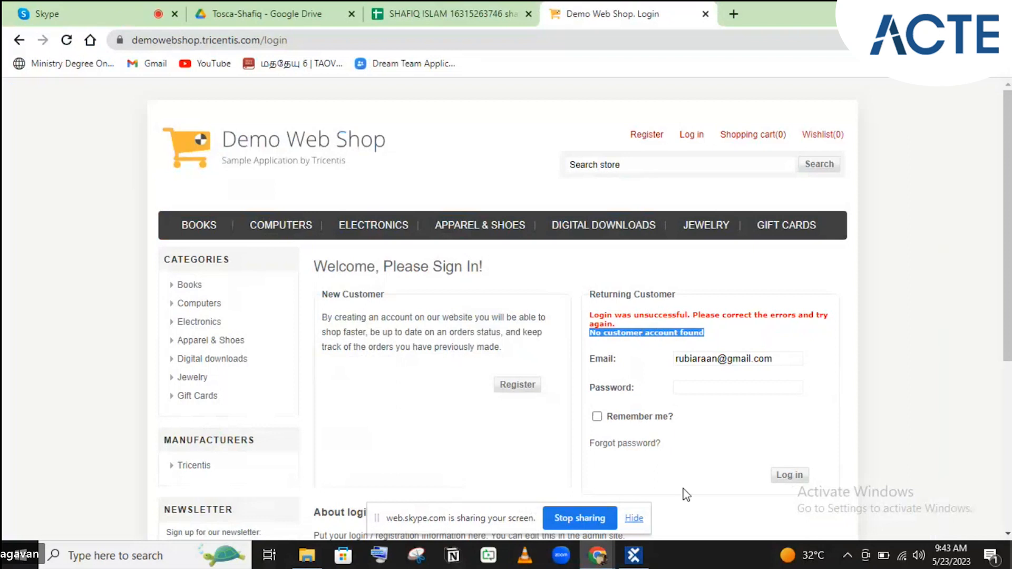
pyautogui.click(638, 558)
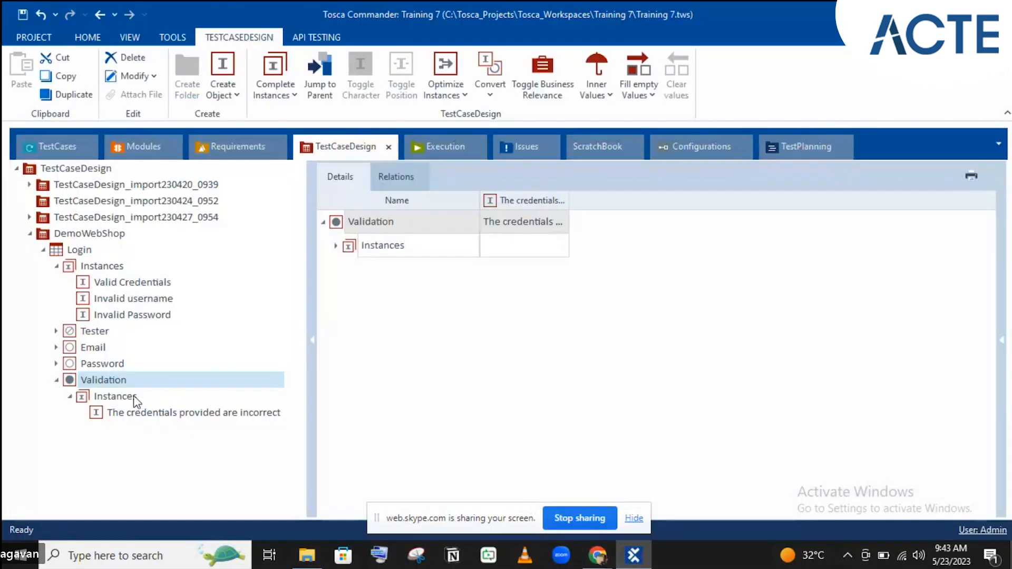
# - Create a second Validation instance named 'No customer account found'
pyautogui.rightClick(114, 384)
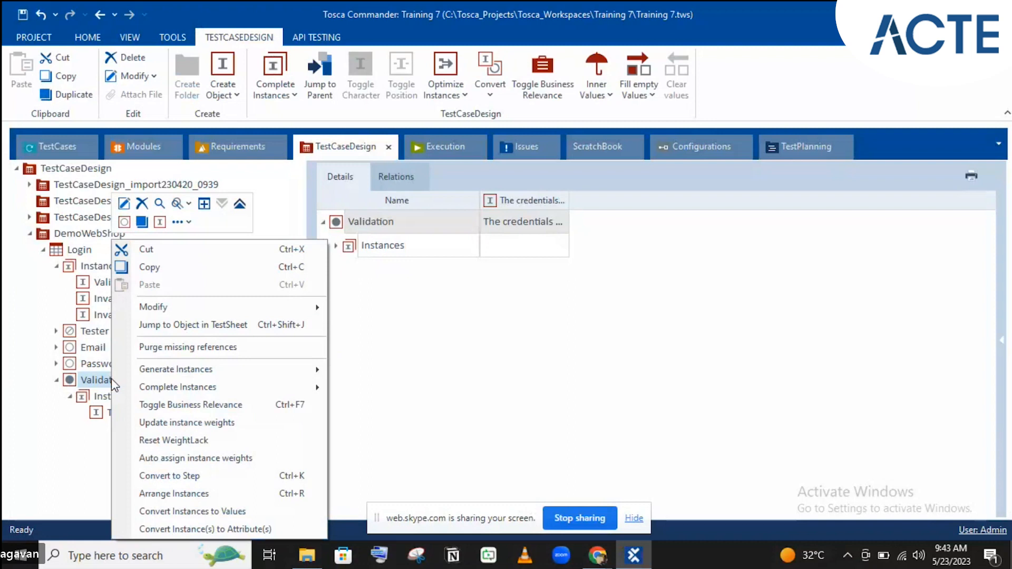
pyautogui.click(158, 223)
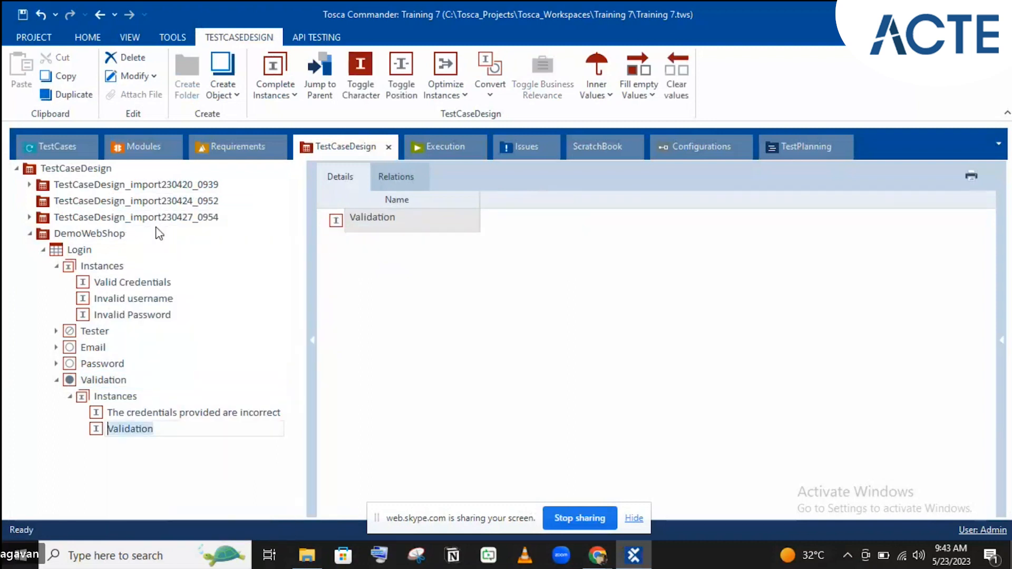
pyautogui.hotkey('ctrl', 'v')
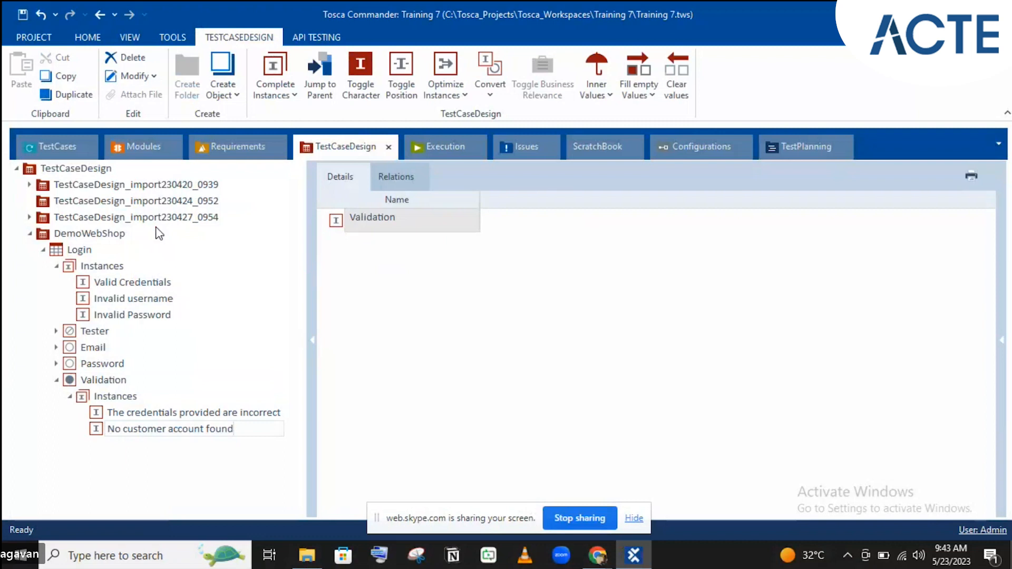
pyautogui.press('Return')
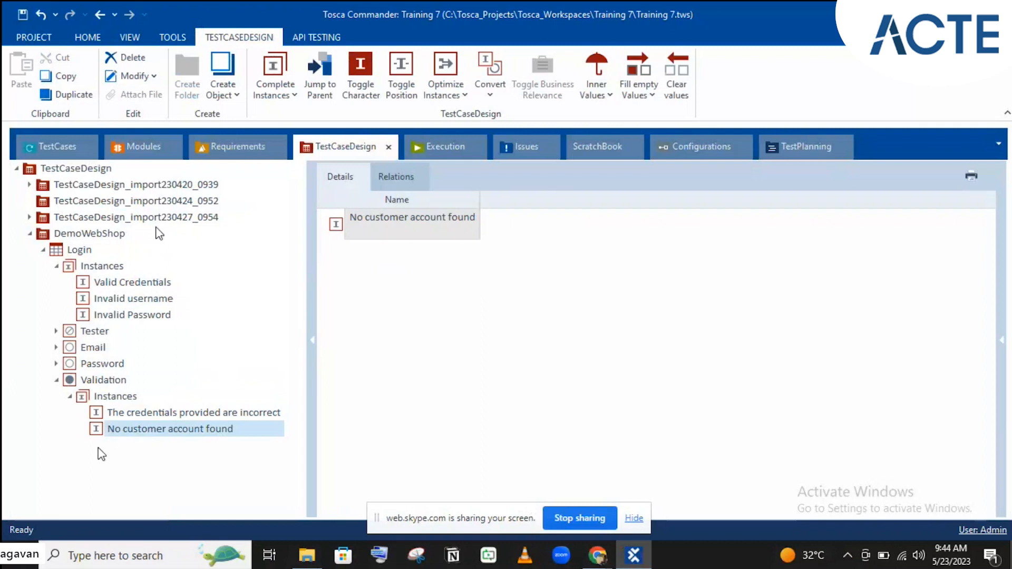
# - Review both Validation instances, then collapse the Login and Validation branches
pyautogui.click(131, 415)
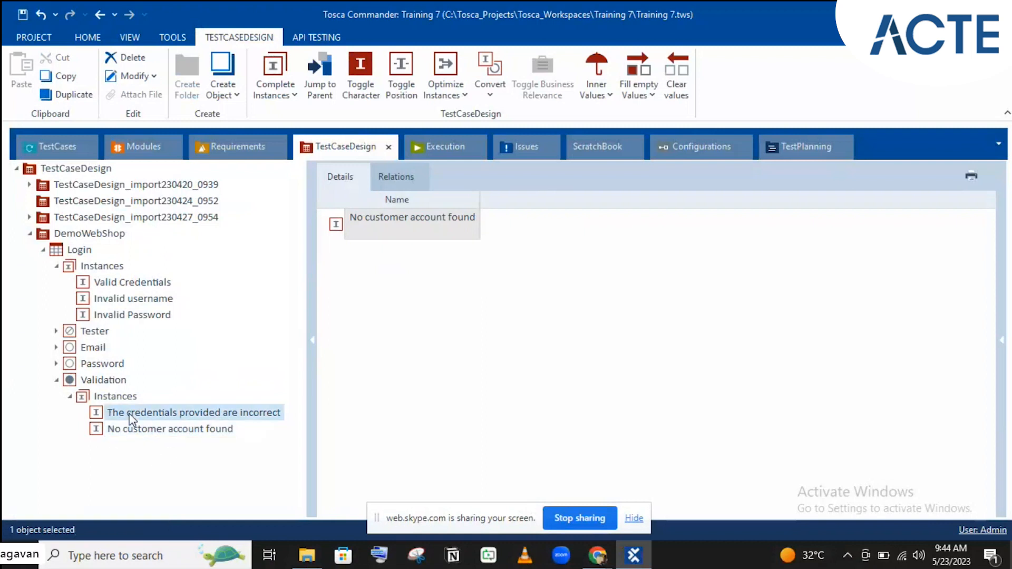
pyautogui.click(116, 380)
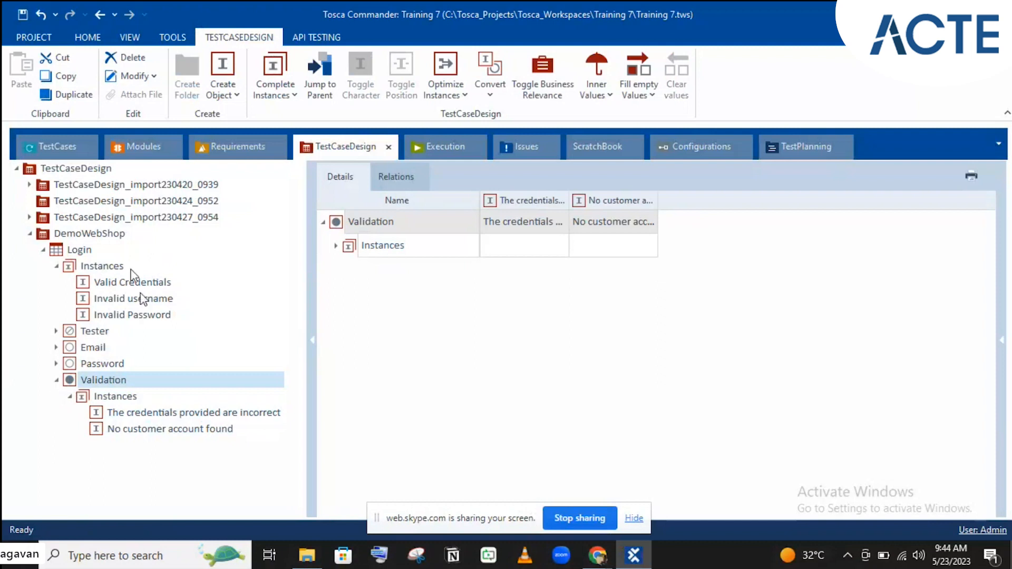
pyautogui.click(80, 251)
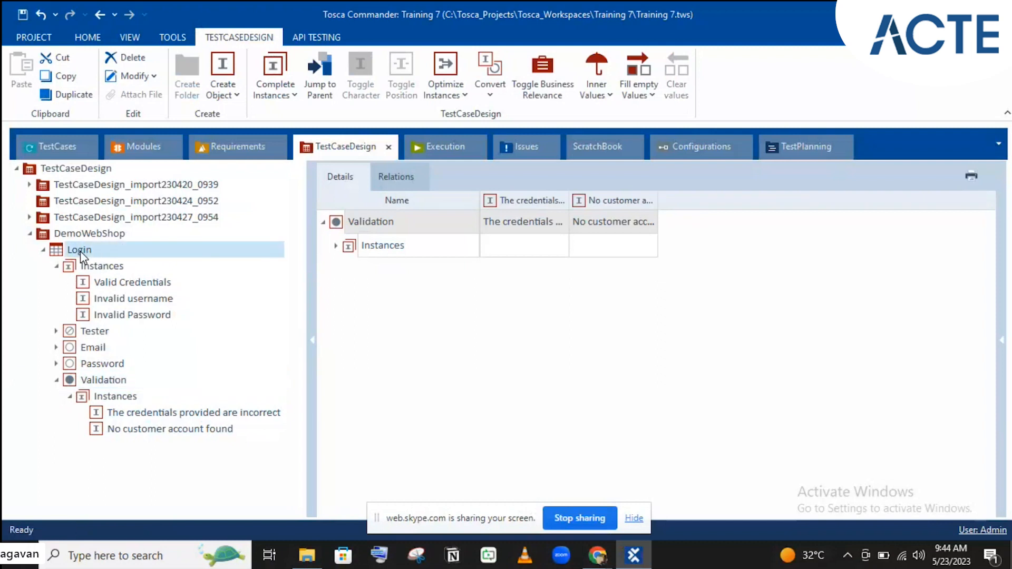
pyautogui.click(55, 267)
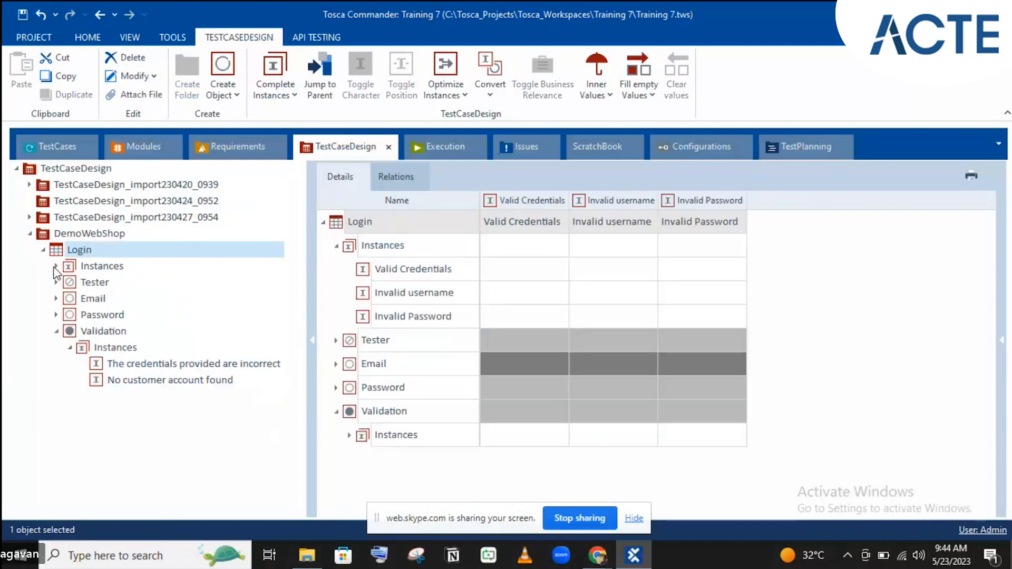
pyautogui.click(56, 332)
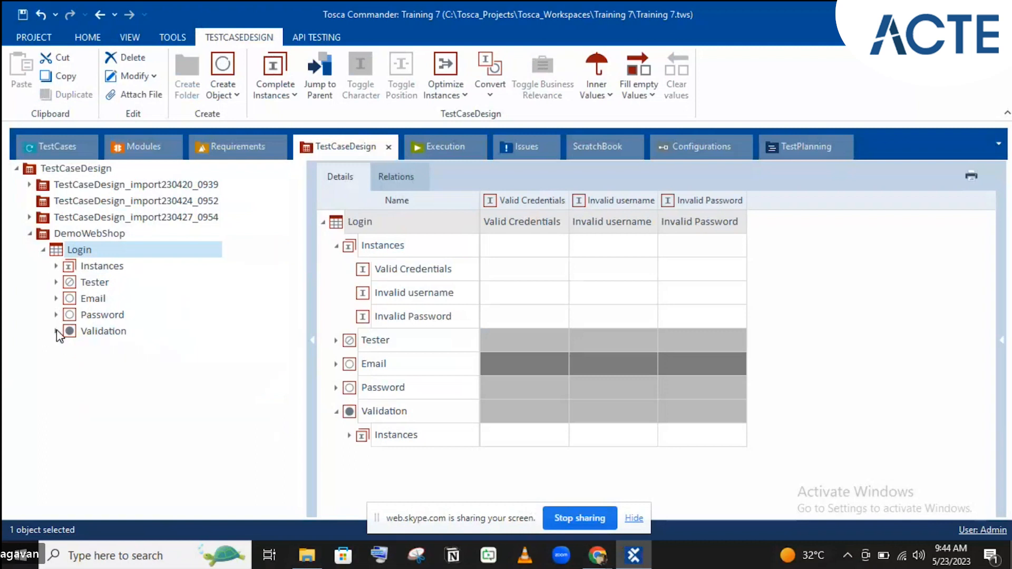
pyautogui.click(65, 140)
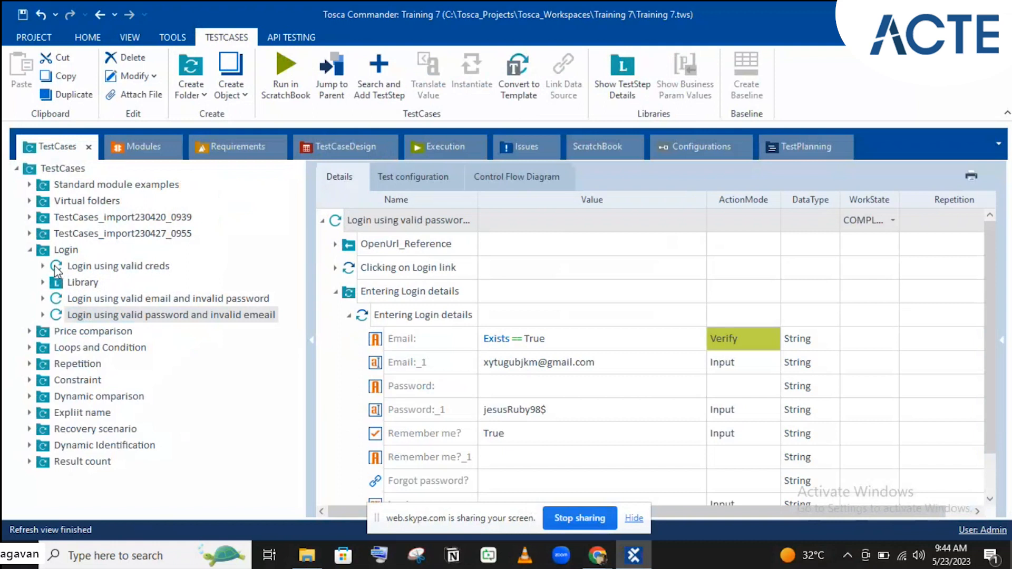
# - Create a folder named TCD under the TestCases root
pyautogui.click(46, 266)
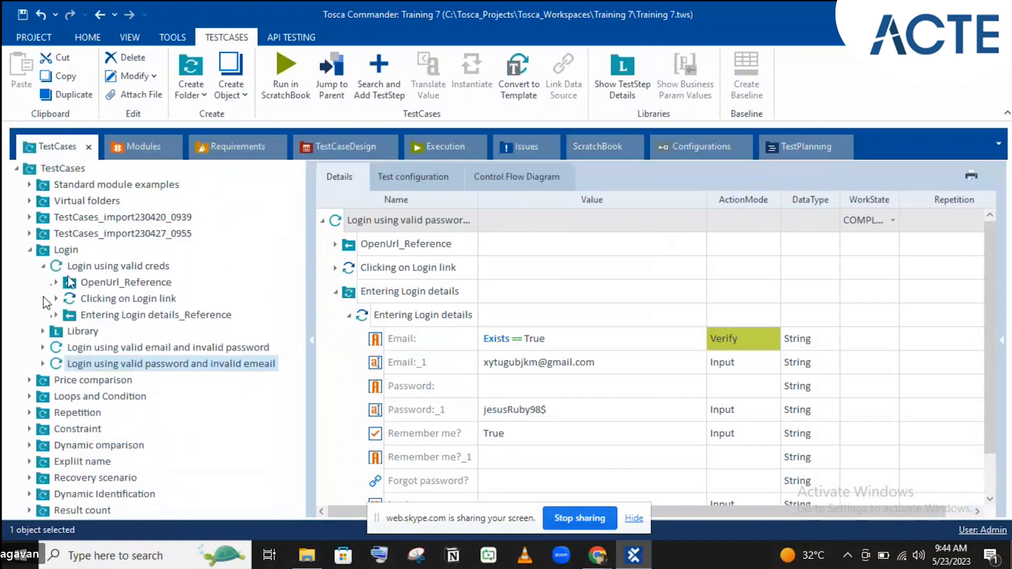
pyautogui.click(43, 266)
pyautogui.click(29, 251)
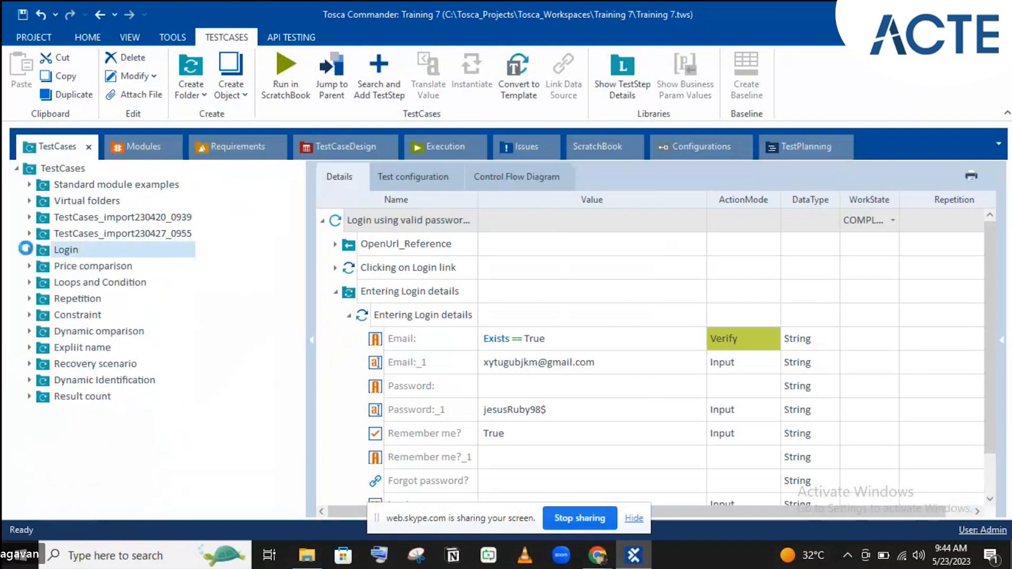
pyautogui.click(58, 170)
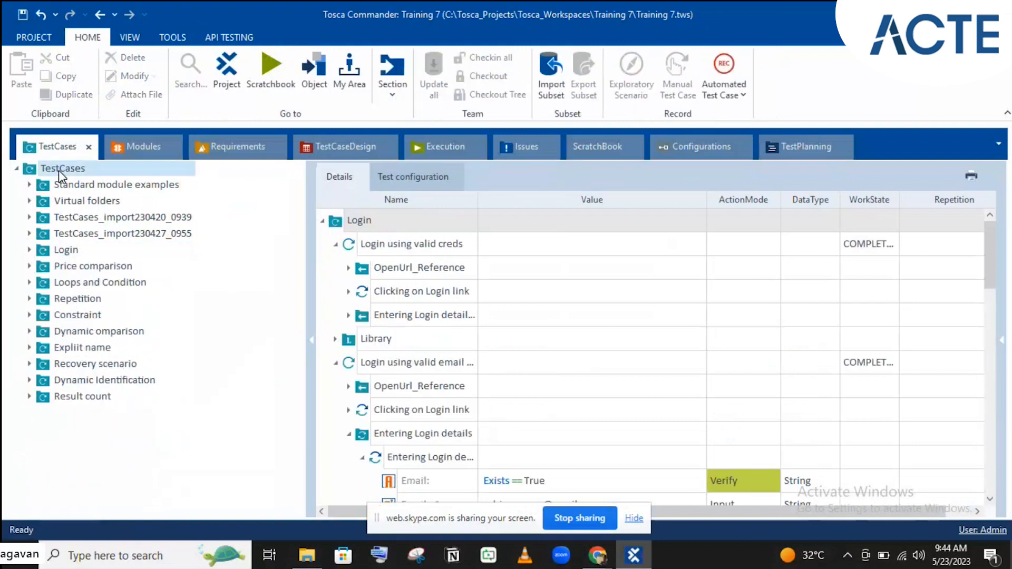
pyautogui.rightClick(59, 169)
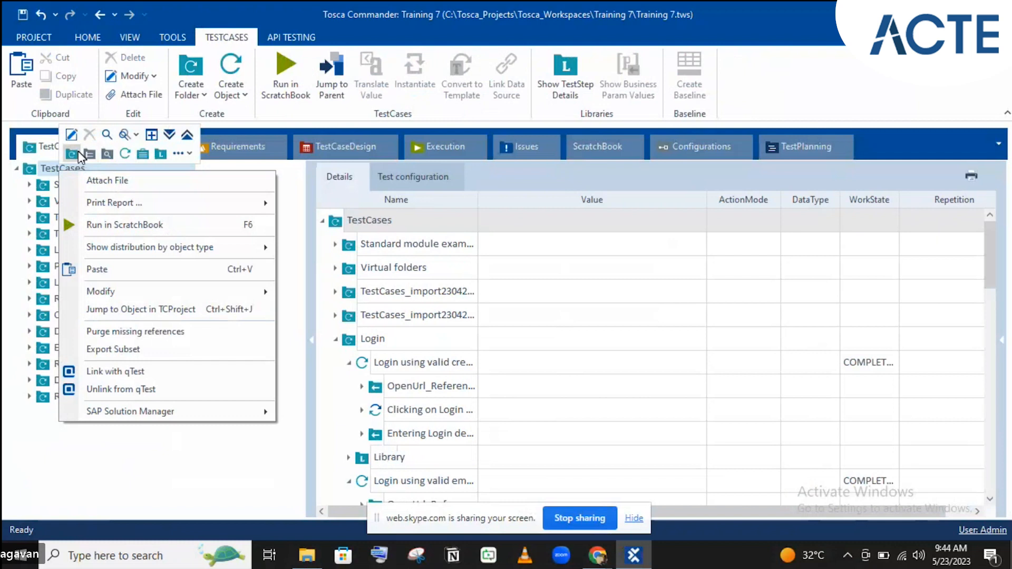
pyautogui.click(77, 154)
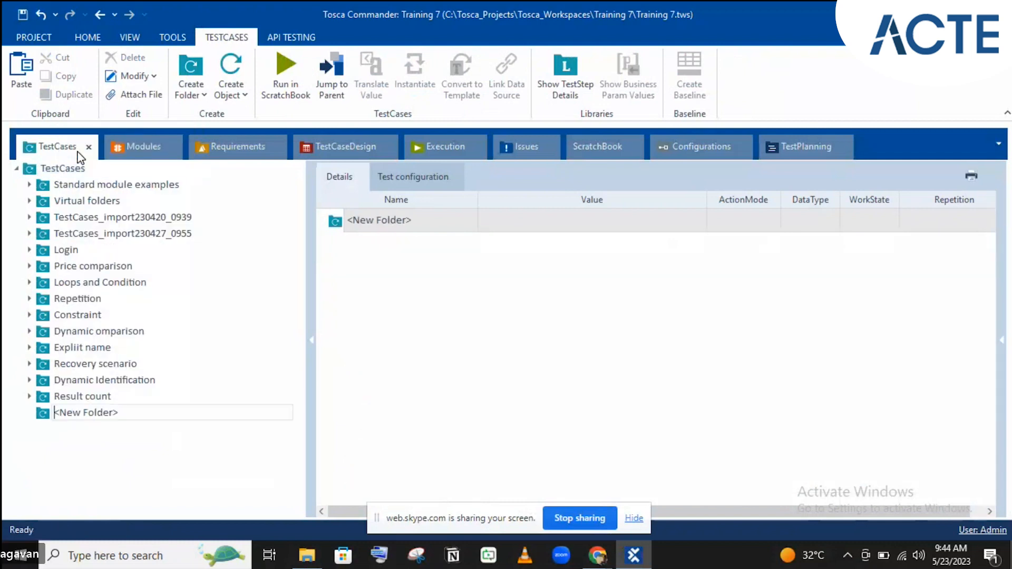
pyautogui.write('TCD')
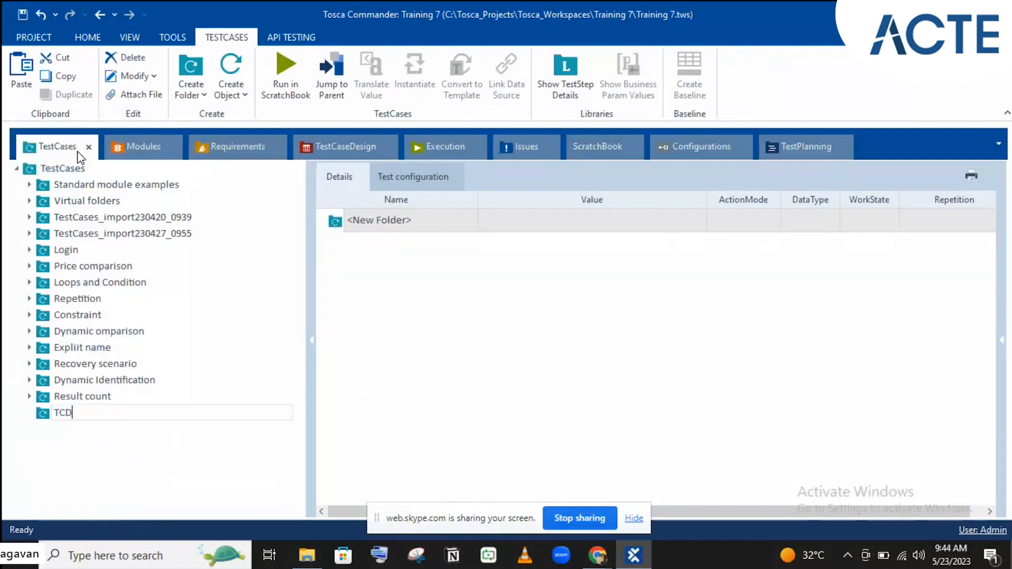
pyautogui.press('Return')
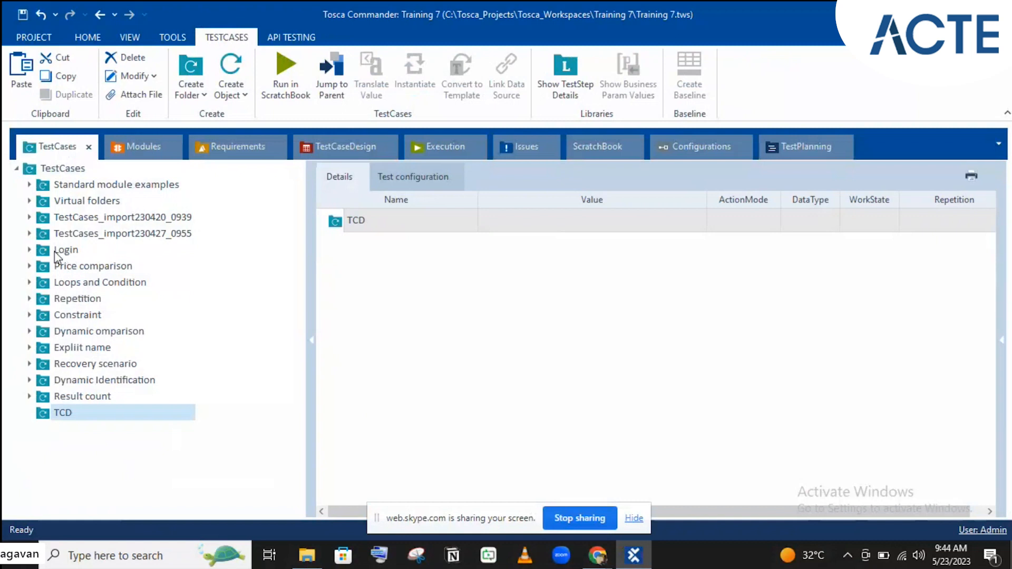
# - Create a new test case named Login inside the TCD folder
pyautogui.rightClick(89, 416)
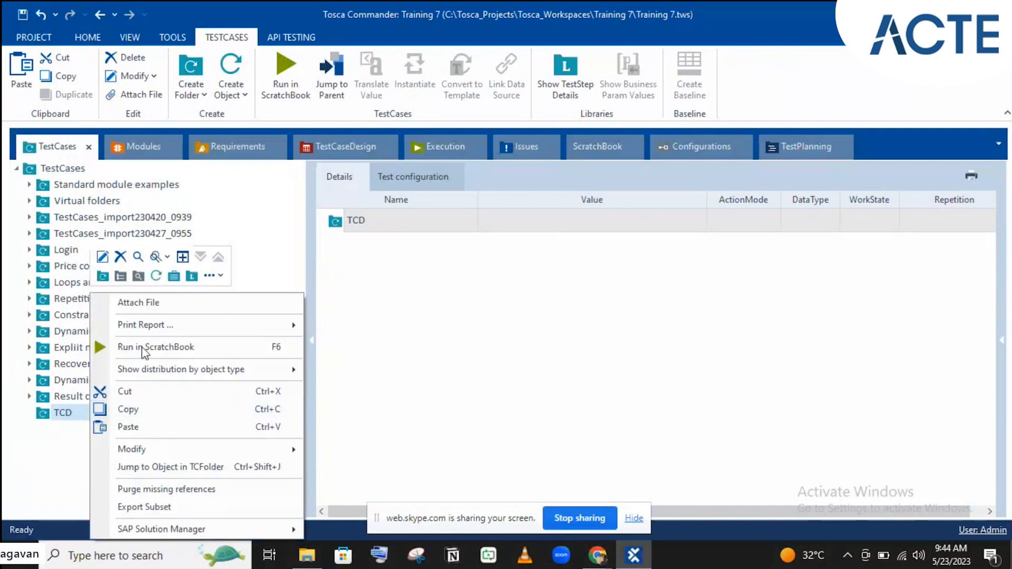
pyautogui.click(152, 275)
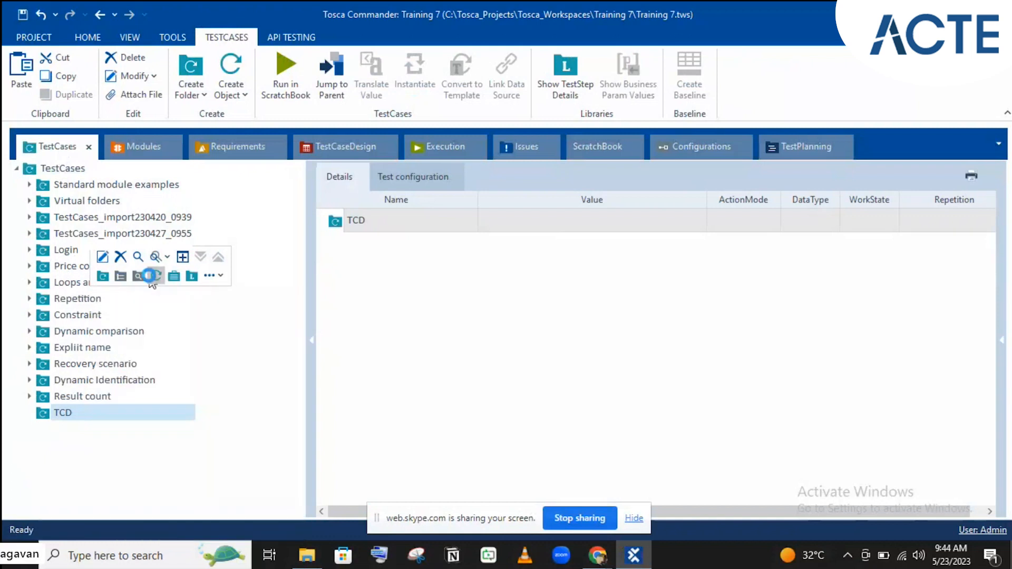
pyautogui.write('Login')
pyautogui.press('Return')
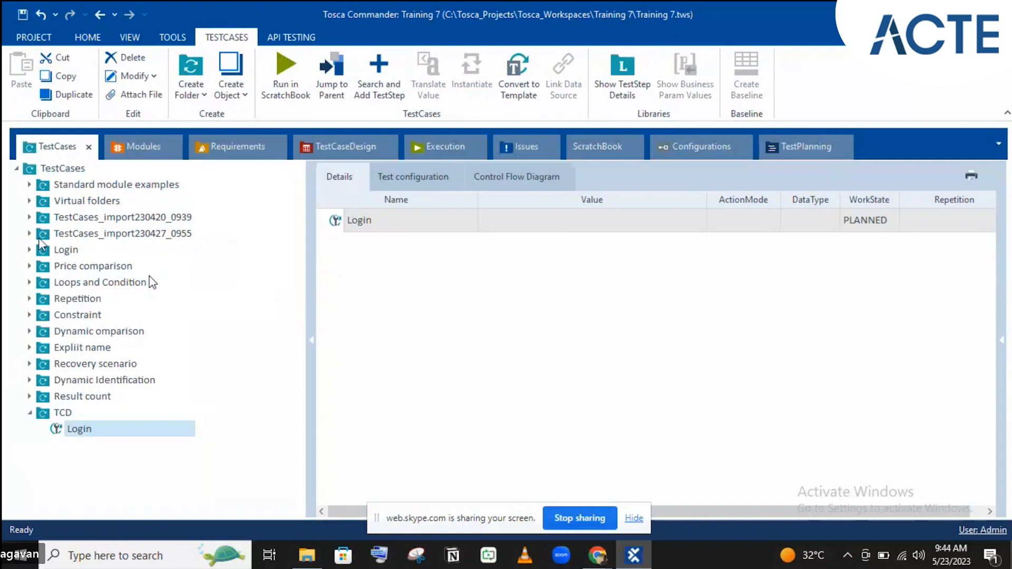
# - Expand Login using valid creds down to its OpenUrl step
pyautogui.click(29, 250)
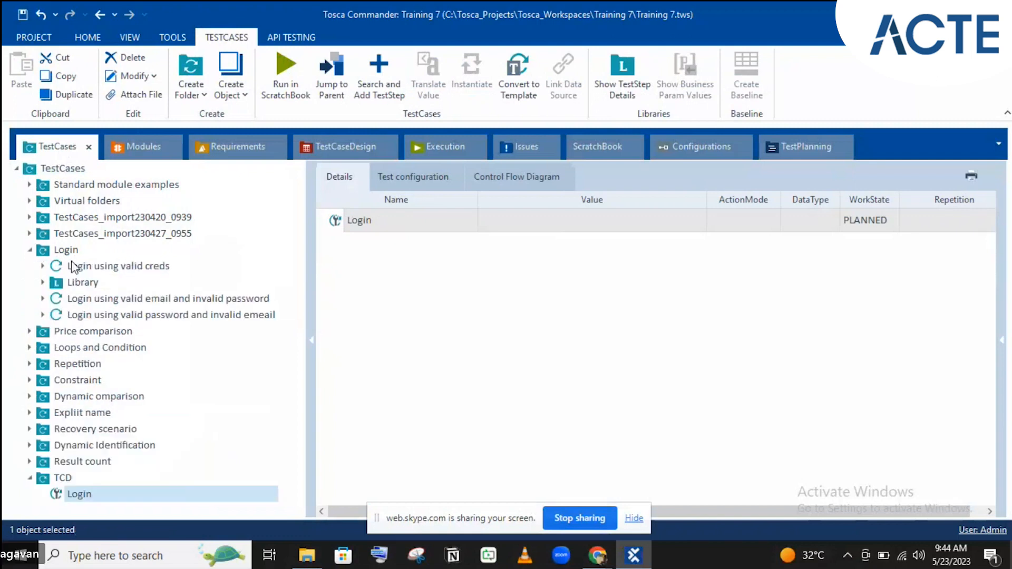
pyautogui.click(43, 267)
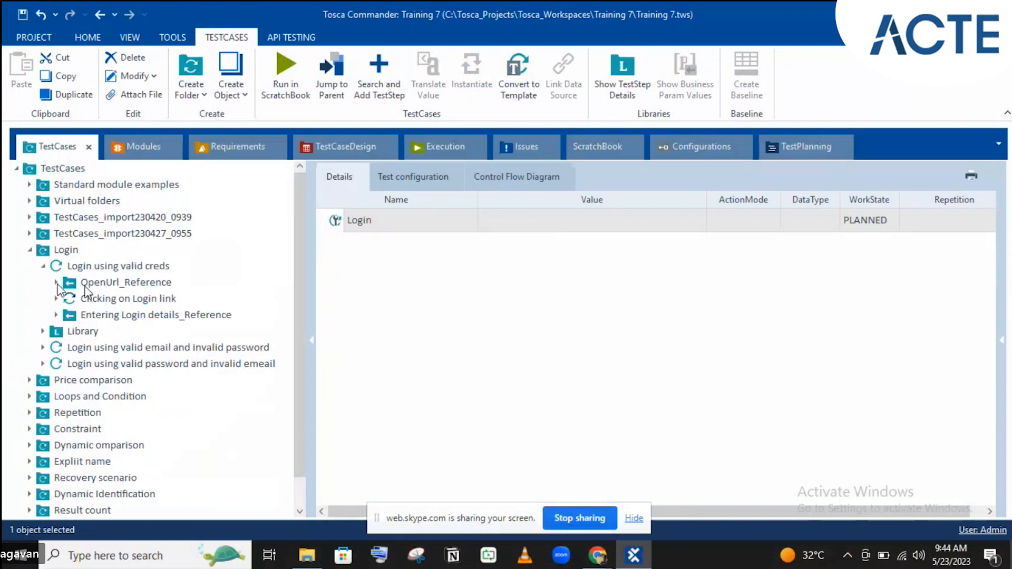
pyautogui.click(56, 283)
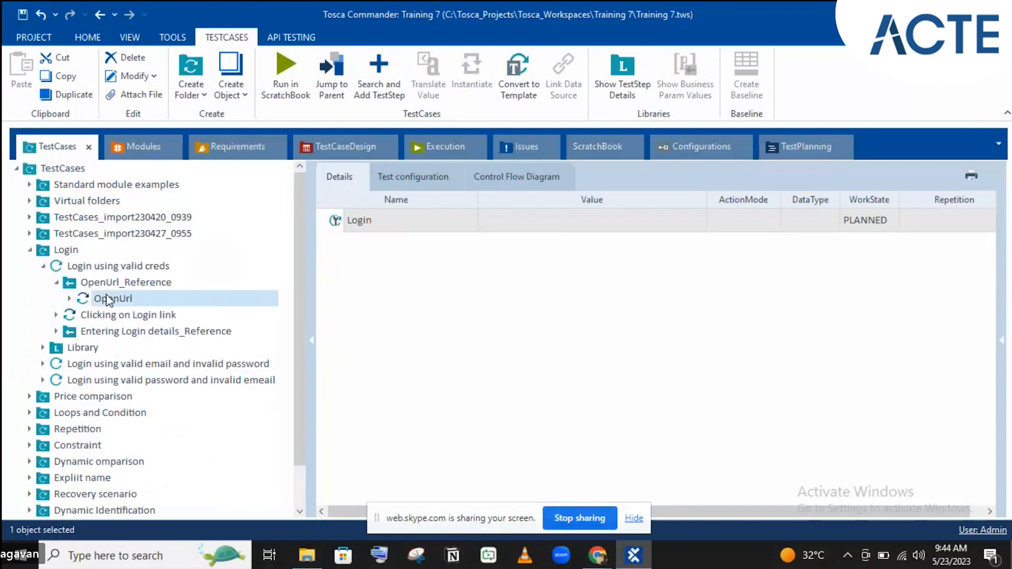
# - Paste copies of the OpenUrl and Clicking on Login link steps into TCD Login
pyautogui.click(107, 299)
pyautogui.scroll(-1, 117, 316)
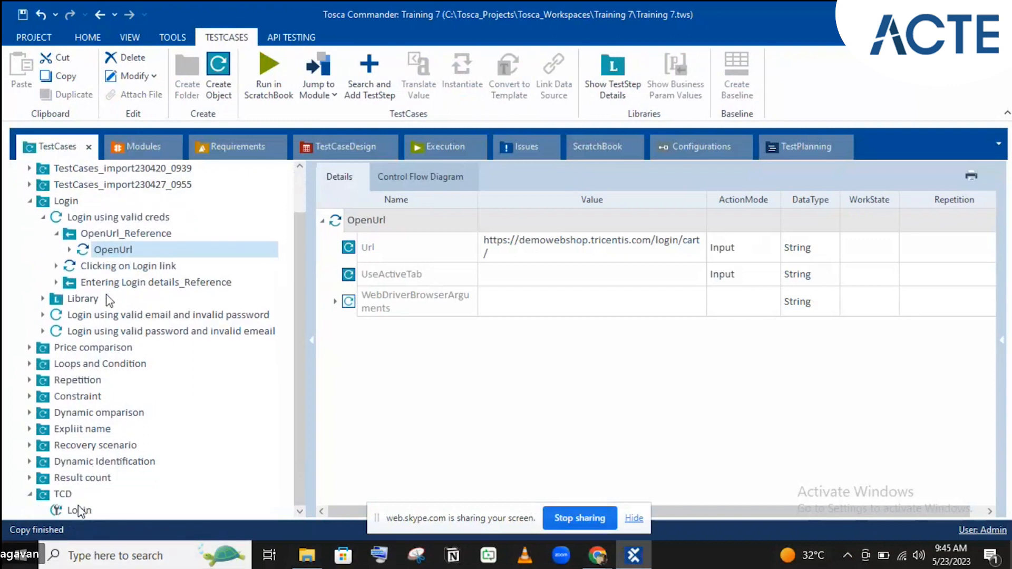
pyautogui.click(78, 510)
pyautogui.hotkey('ctrl', 'v')
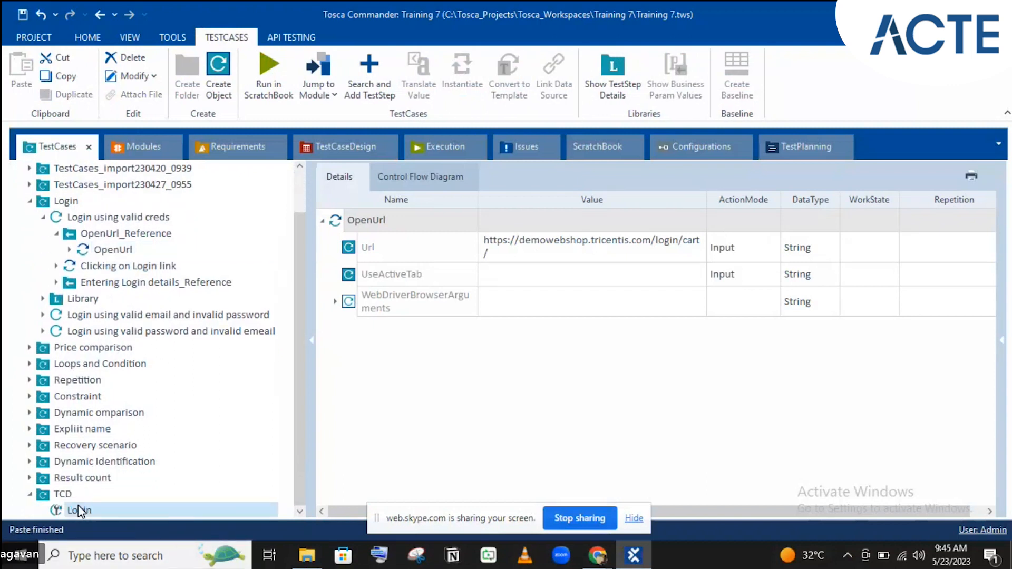
pyautogui.click(109, 266)
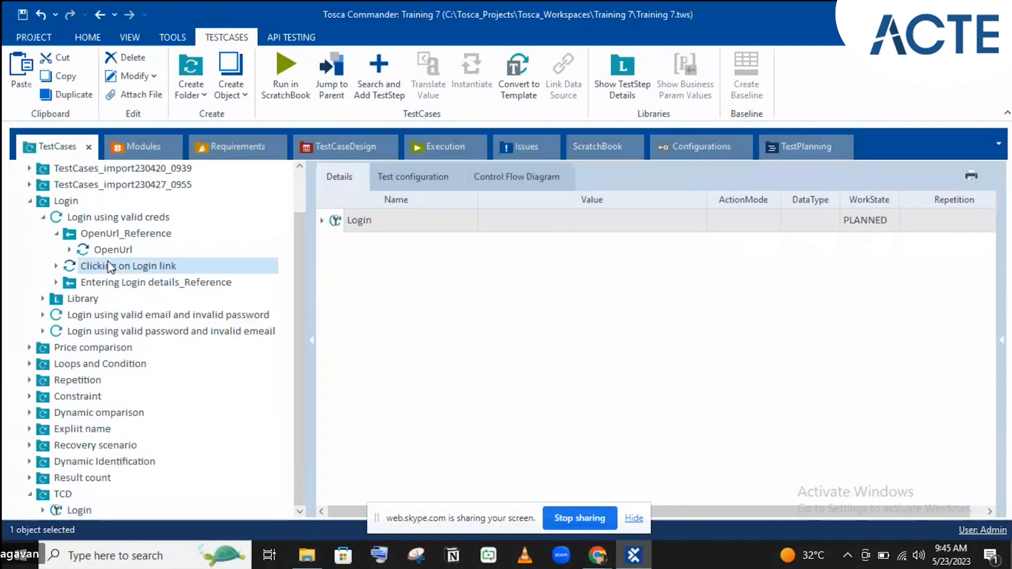
pyautogui.hotkey('ctrl', 'c')
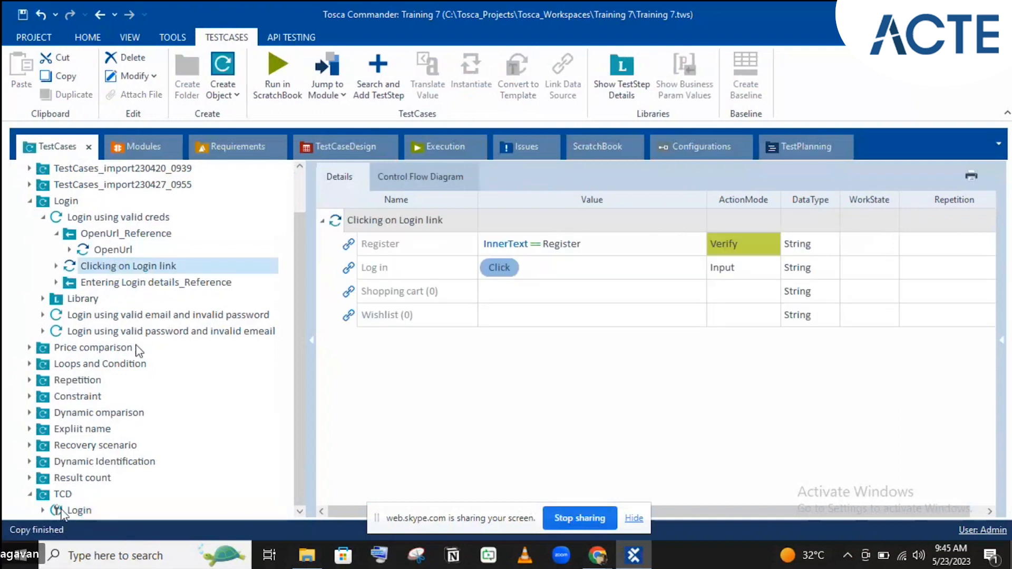
pyautogui.click(61, 510)
pyautogui.hotkey('ctrl', 'v')
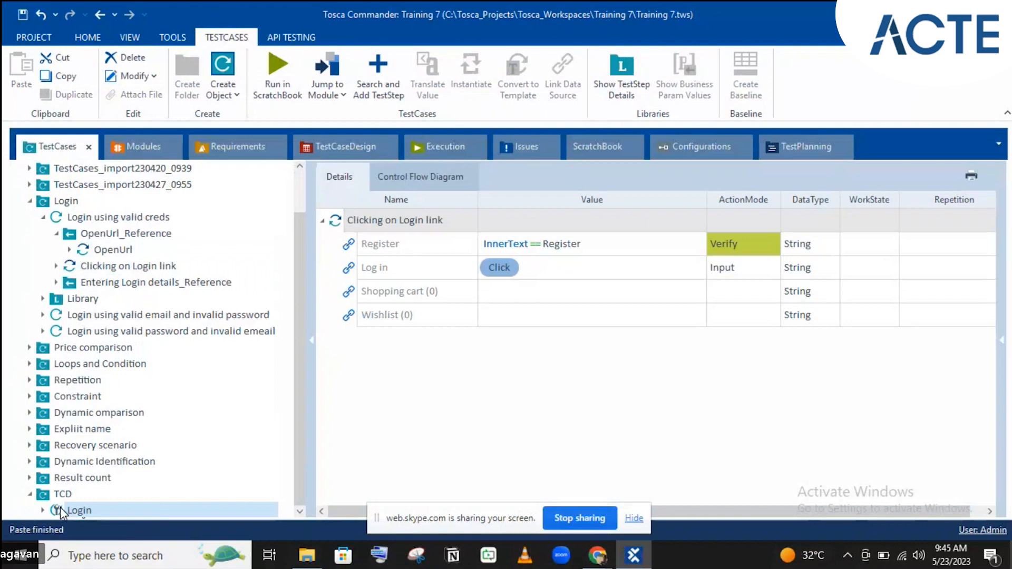
# - Copy the Entering Login details step from the valid email and invalid password test case
pyautogui.click(128, 287)
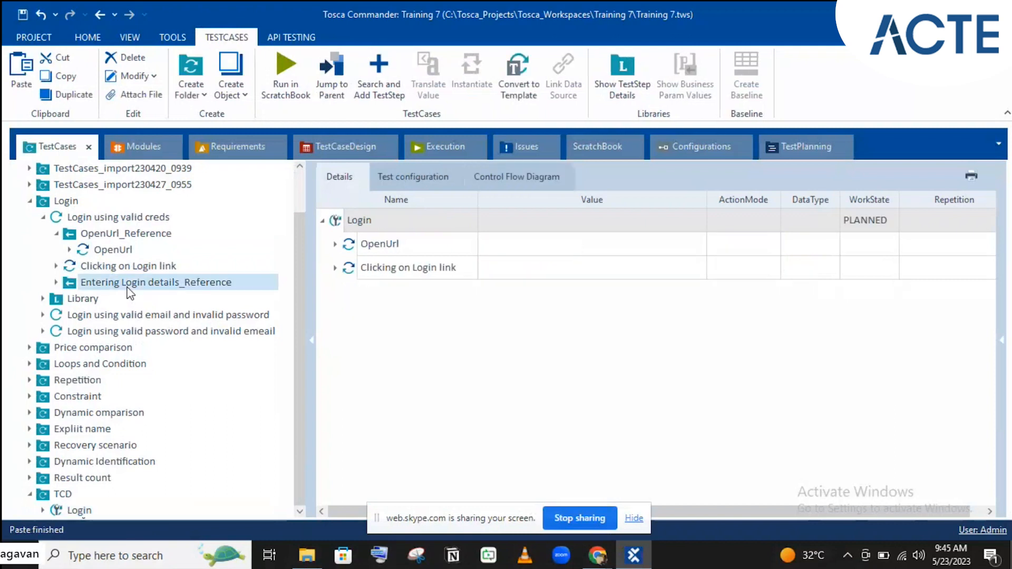
pyautogui.click(141, 316)
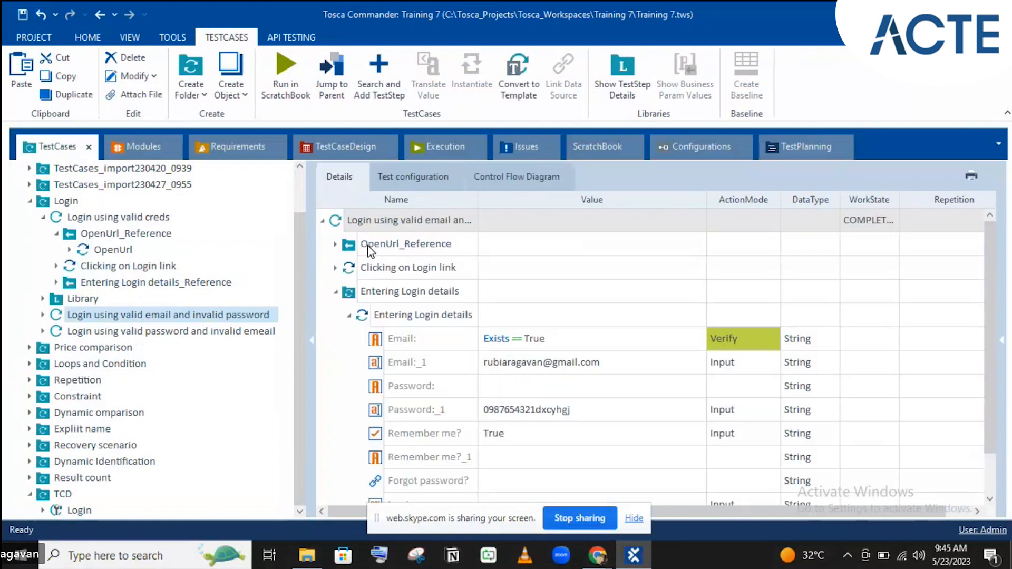
pyautogui.click(390, 315)
pyautogui.hotkey('ctrl', 'c')
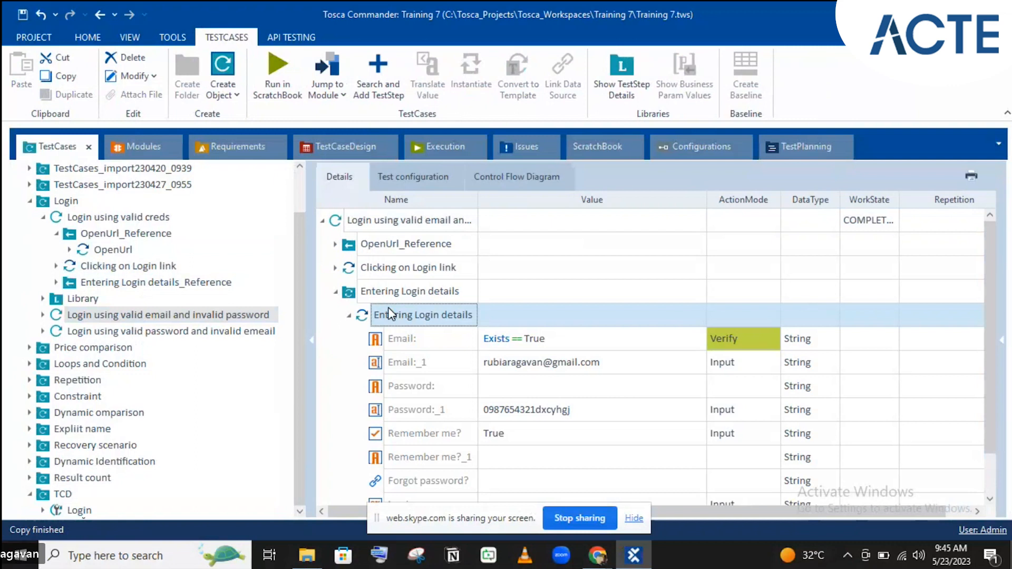
pyautogui.click(31, 200)
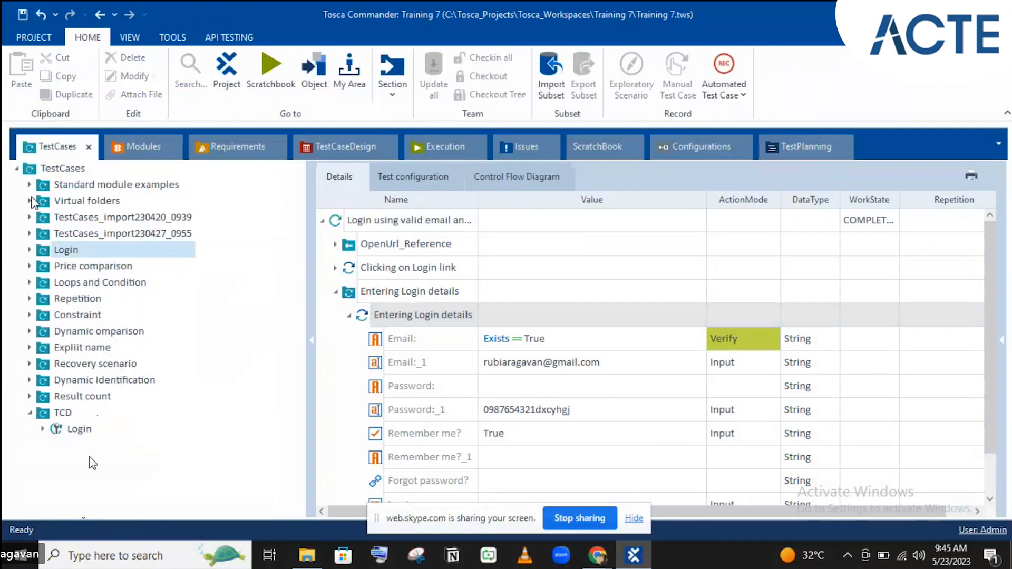
pyautogui.click(71, 430)
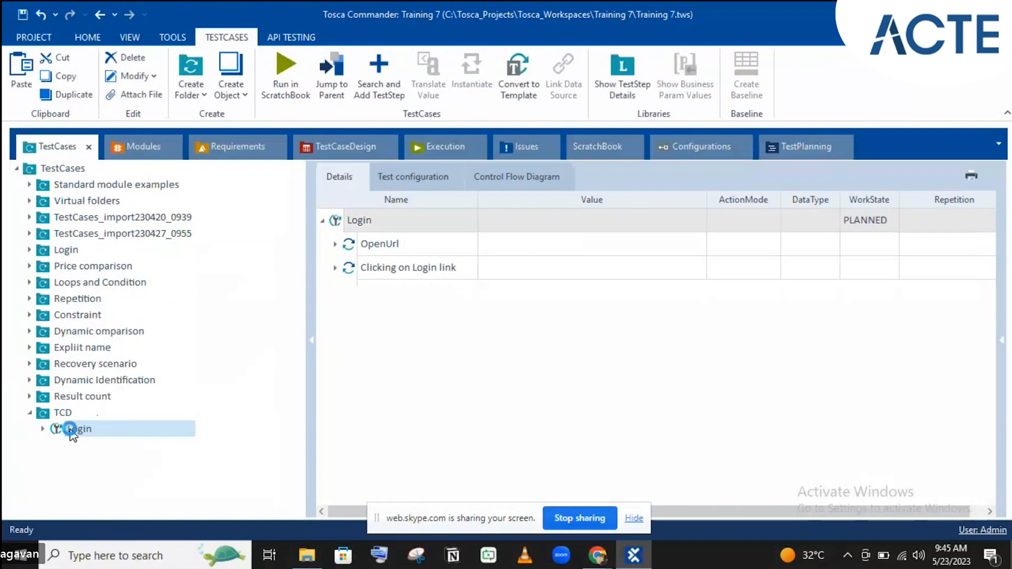
# - Expand TCD Login and check the DemoWebShop Login design sheet before returning to its steps
pyautogui.click(42, 429)
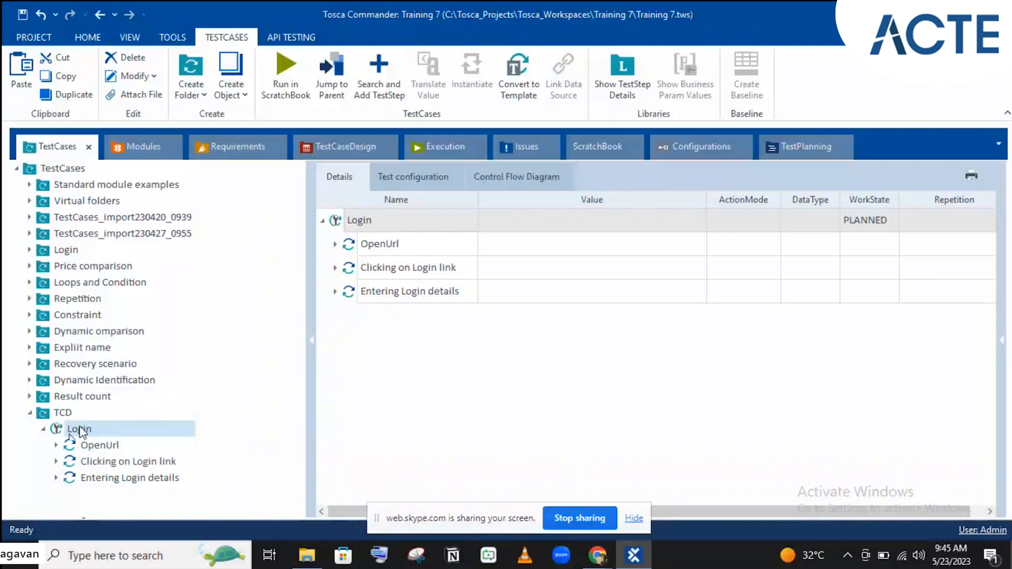
pyautogui.click(380, 152)
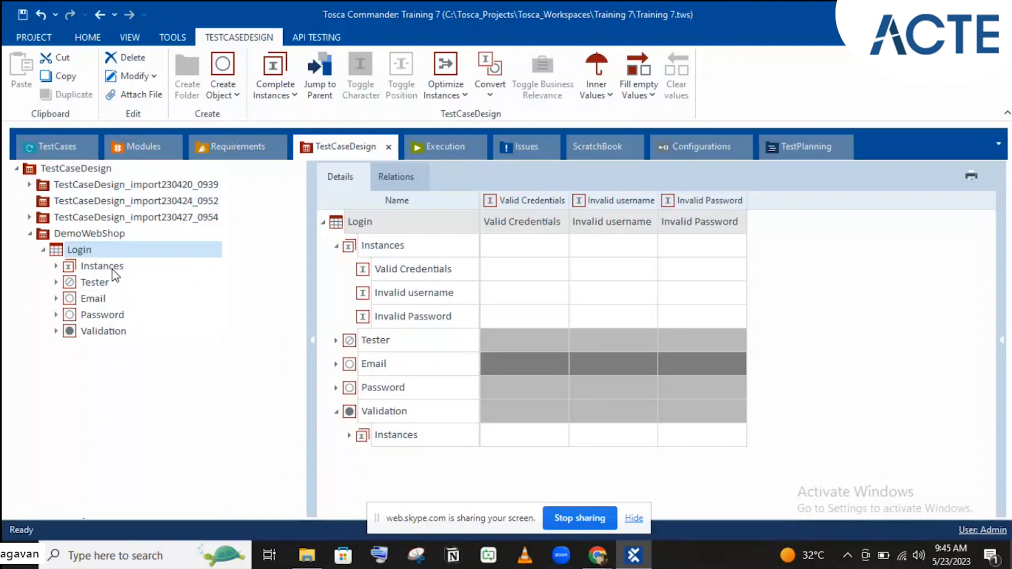
pyautogui.click(68, 154)
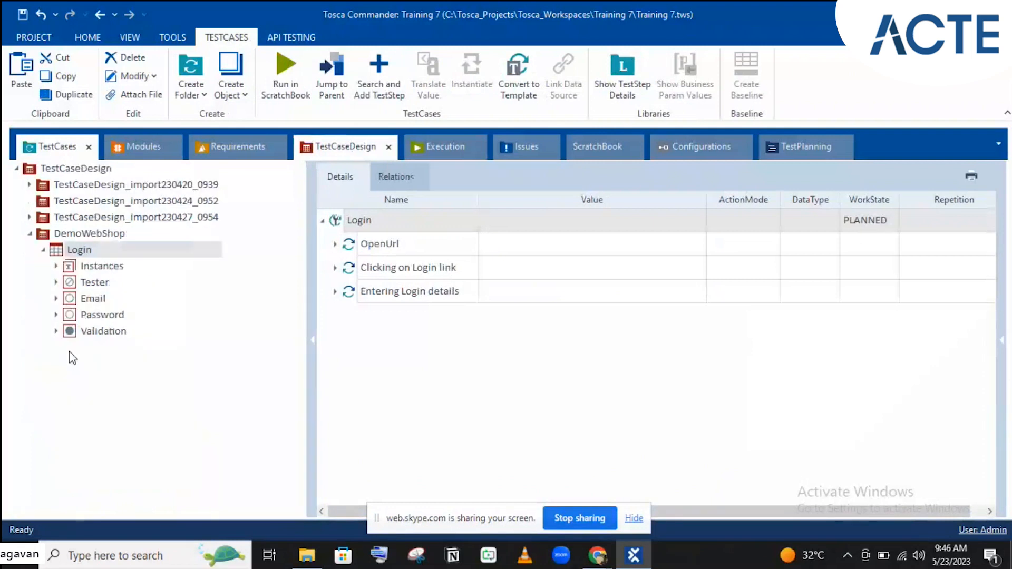
pyautogui.click(73, 359)
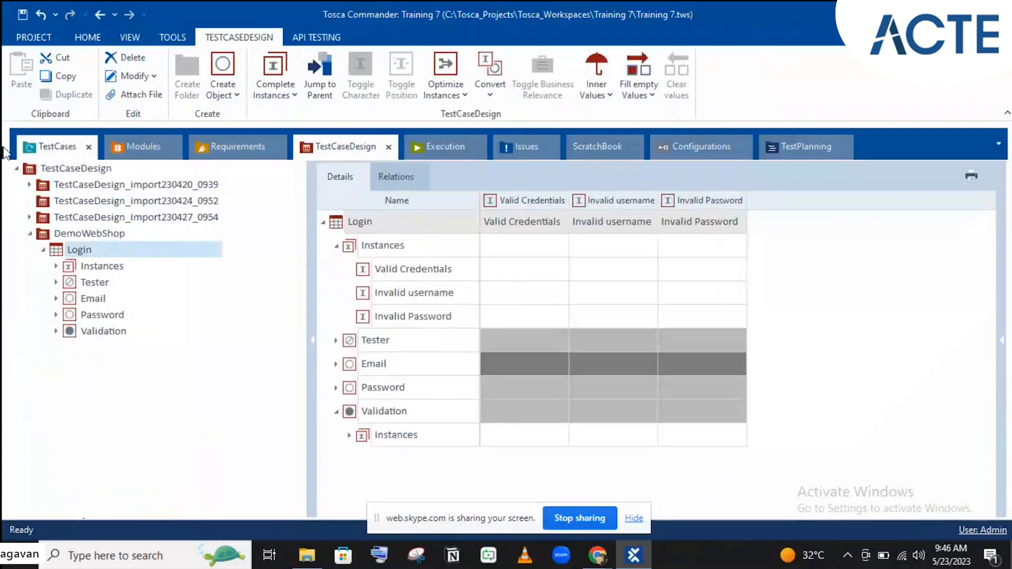
pyautogui.click(32, 154)
pyautogui.click(62, 428)
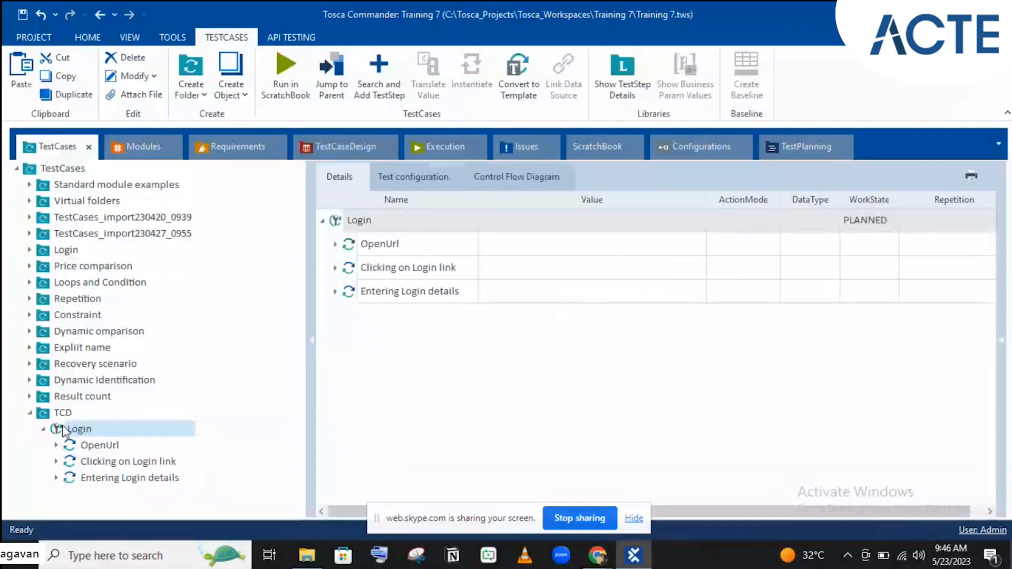
# - Make TCD Login a template test case and drop the DemoWebShop Login design sheet onto it
pyautogui.rightClick(89, 430)
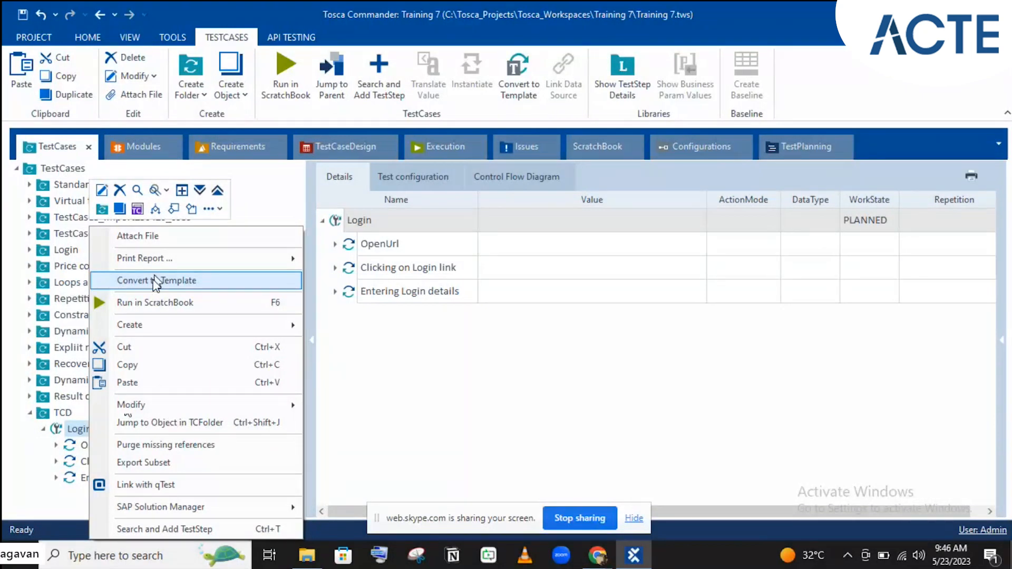
pyautogui.click(156, 281)
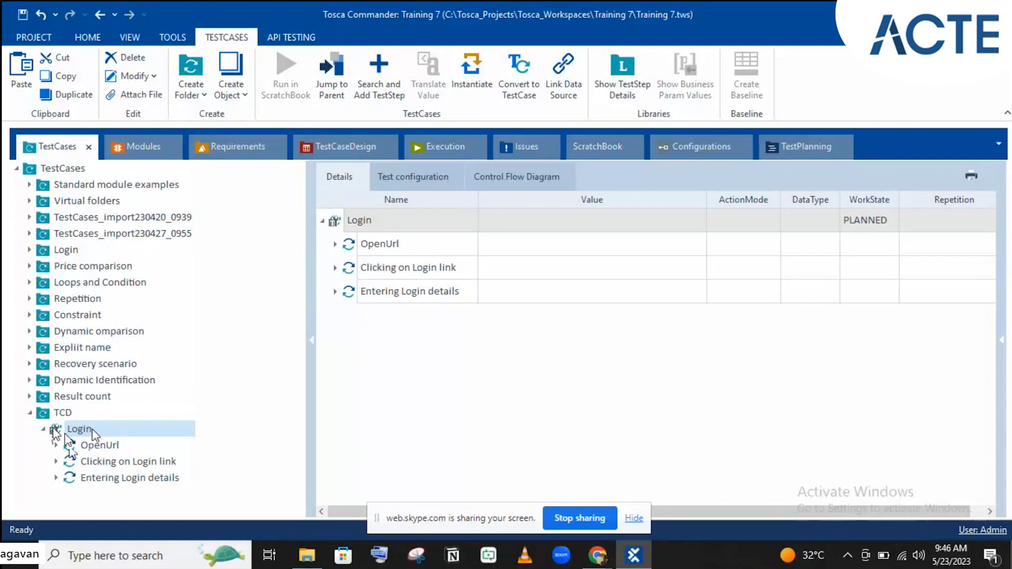
pyautogui.click(336, 137)
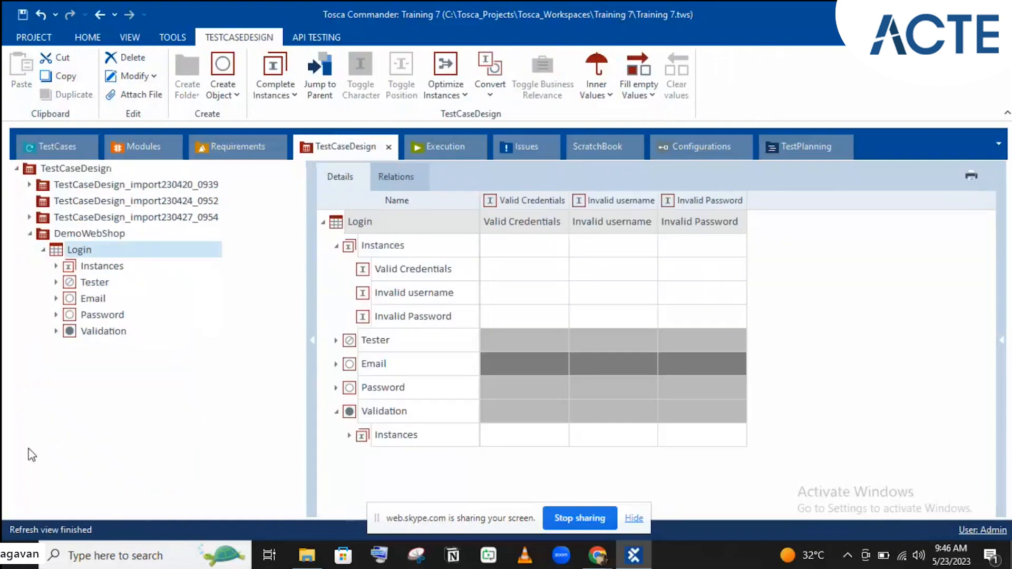
pyautogui.moveTo(76, 249); pyautogui.dragTo(86, 434)
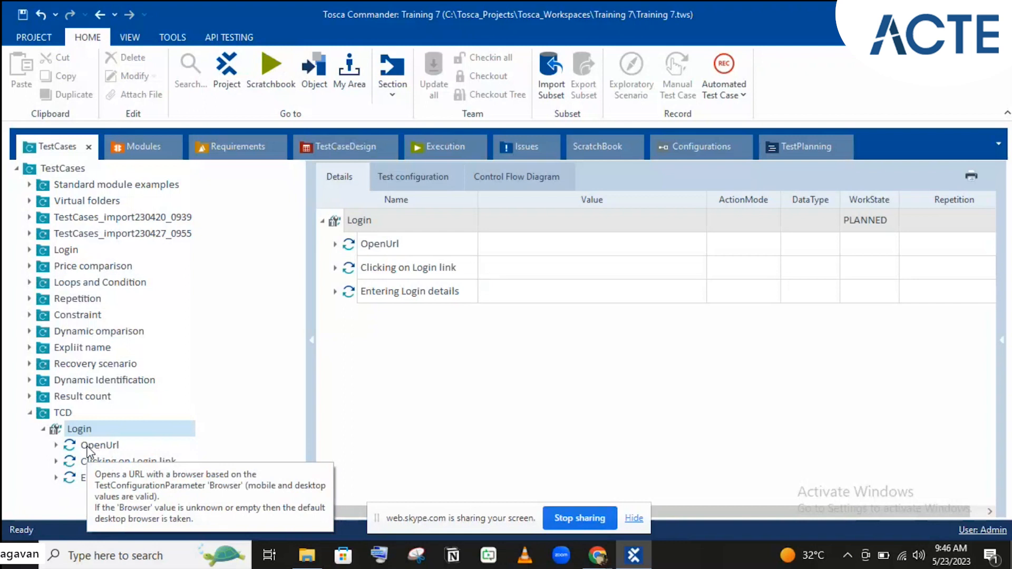
# - Clear the hard-coded Email:_1 and Password:_1 values in Entering Login details
pyautogui.click(330, 155)
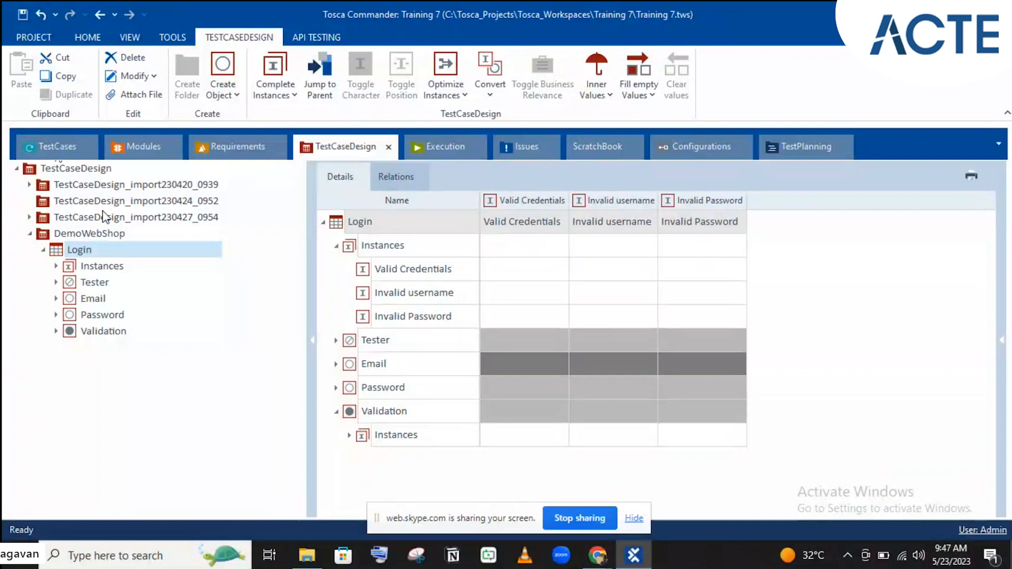
pyautogui.click(69, 150)
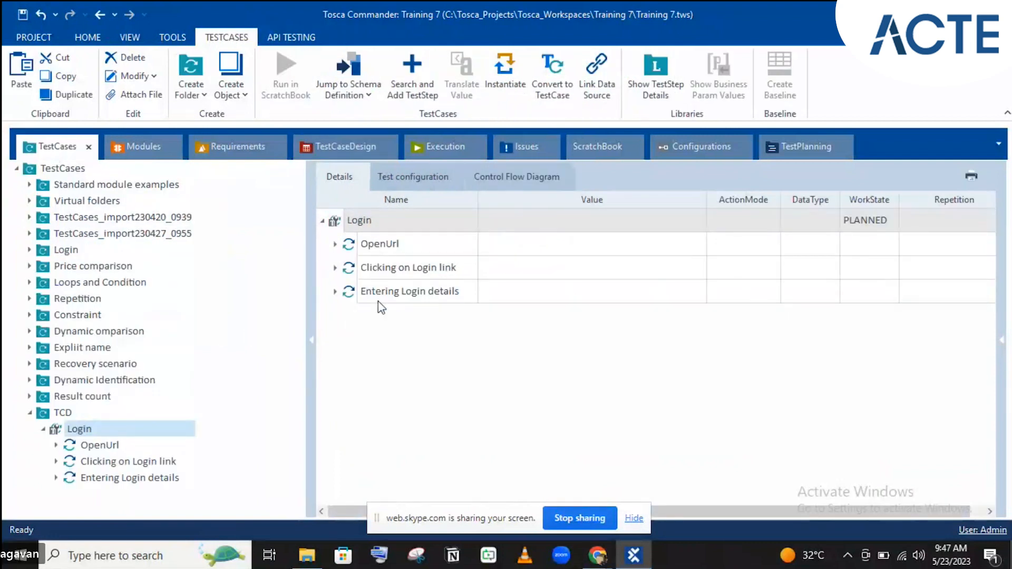
pyautogui.click(336, 269)
pyautogui.click(336, 269)
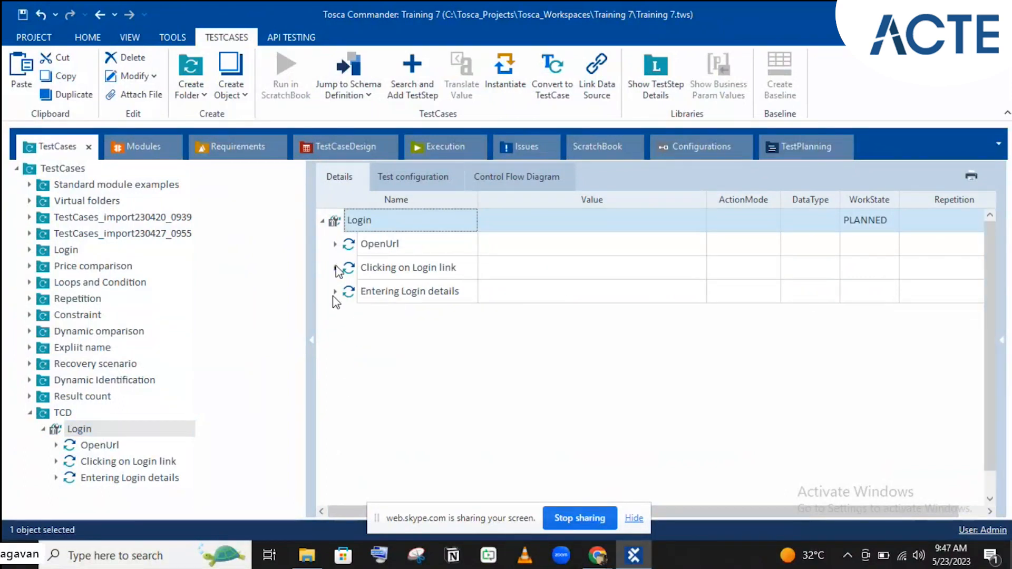
pyautogui.click(335, 292)
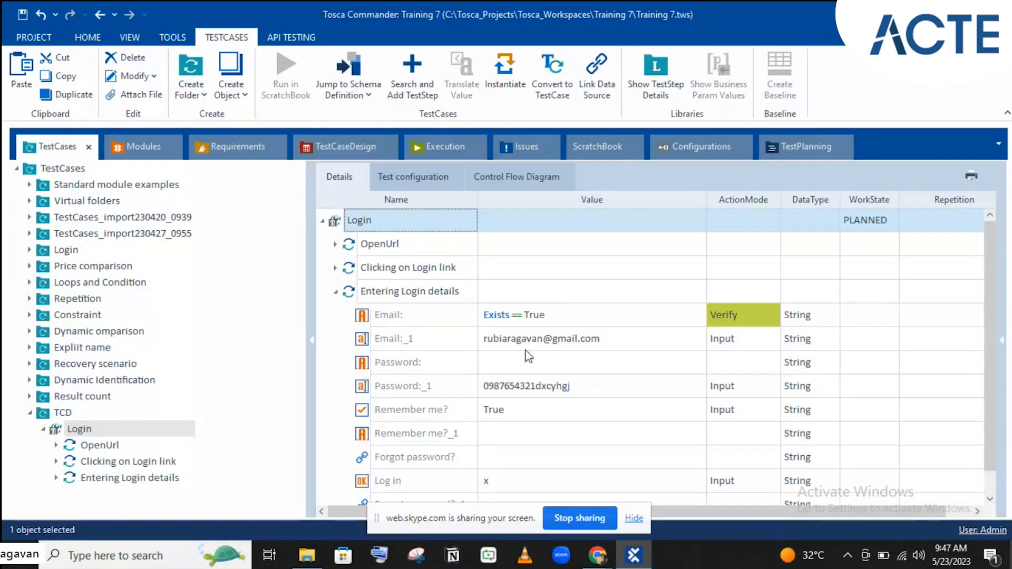
pyautogui.click(430, 340)
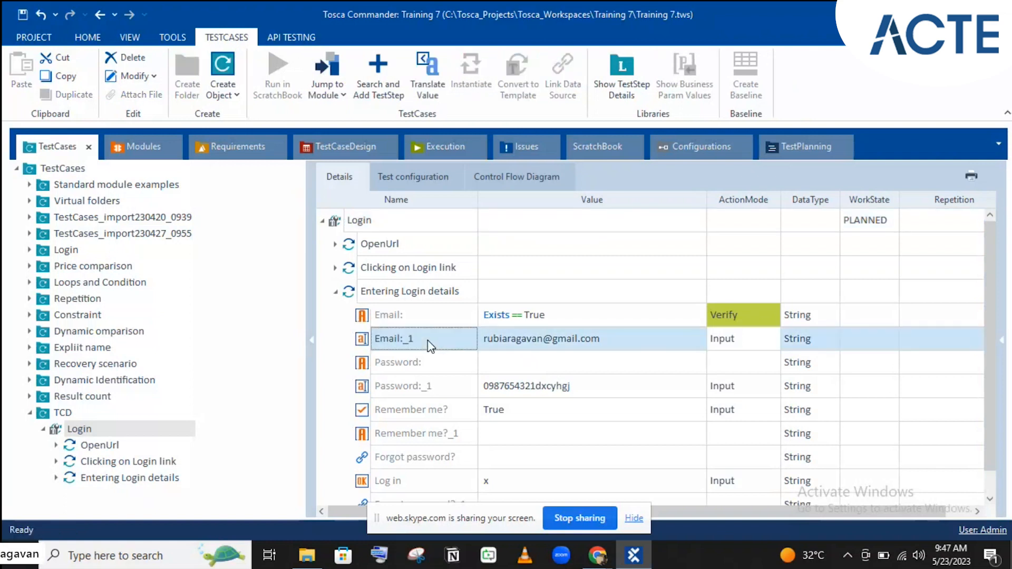
pyautogui.click(542, 341)
pyautogui.click(542, 340)
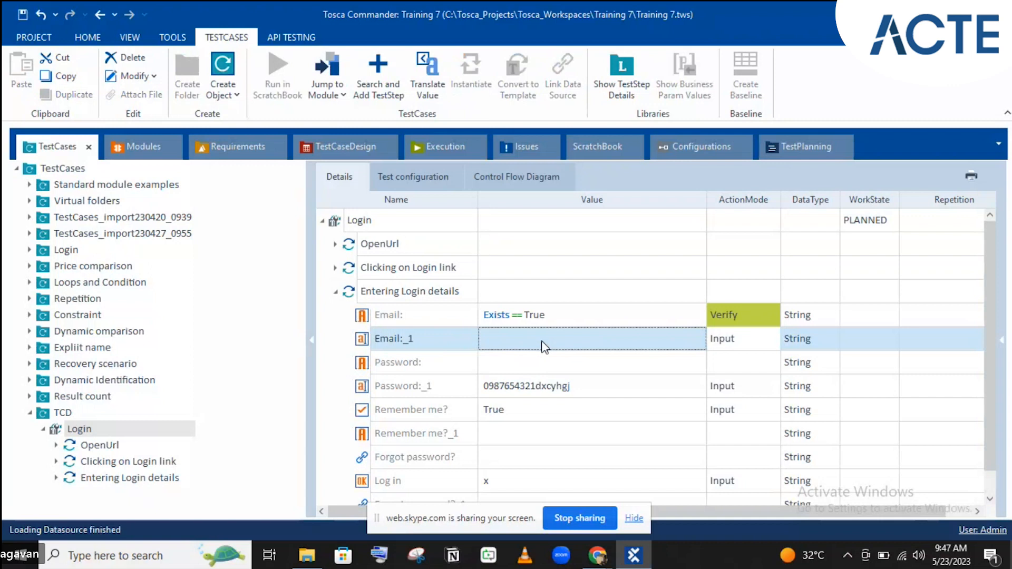
pyautogui.press('BackSpace')
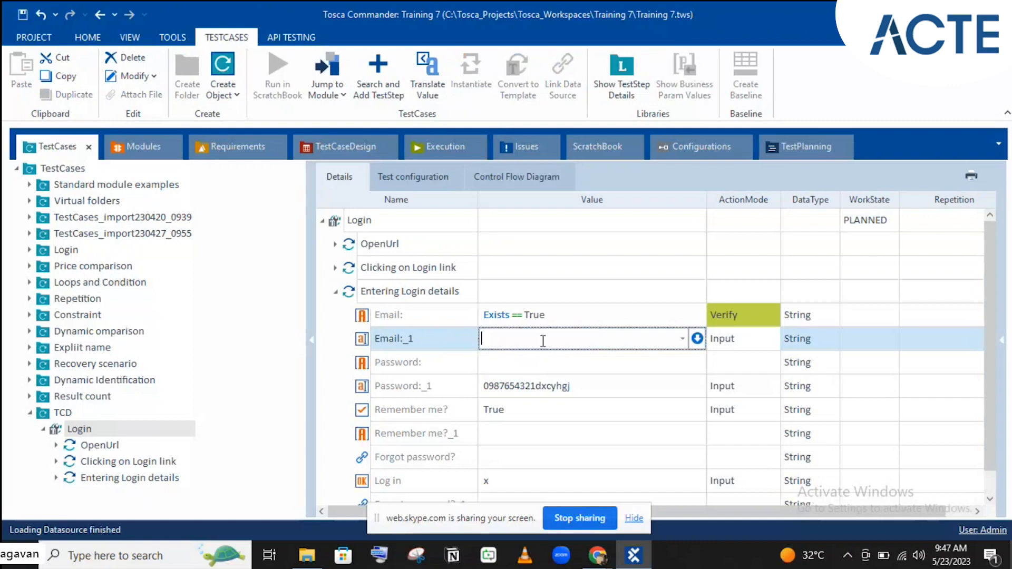
pyautogui.click(541, 391)
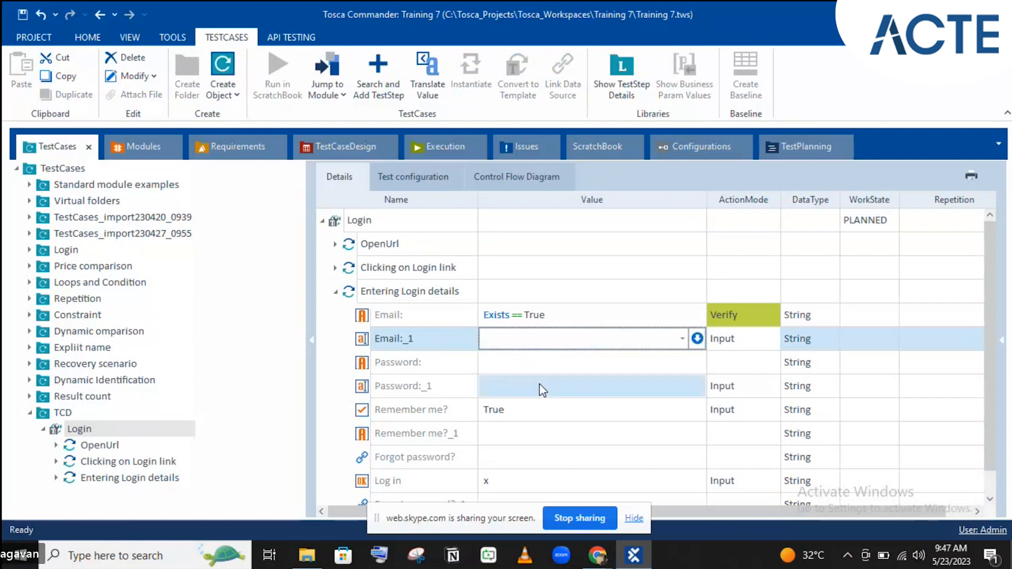
pyautogui.click(541, 386)
pyautogui.press('BackSpace')
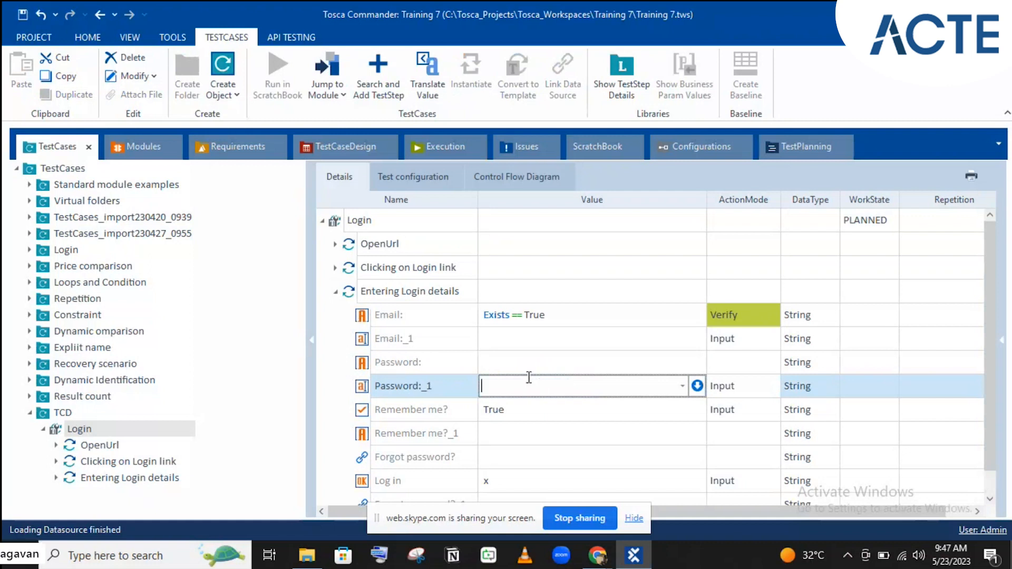
# - Link Email:_1 to the sheet's Email attribute and set Password:_1 to {xl[Password]}
pyautogui.click(348, 143)
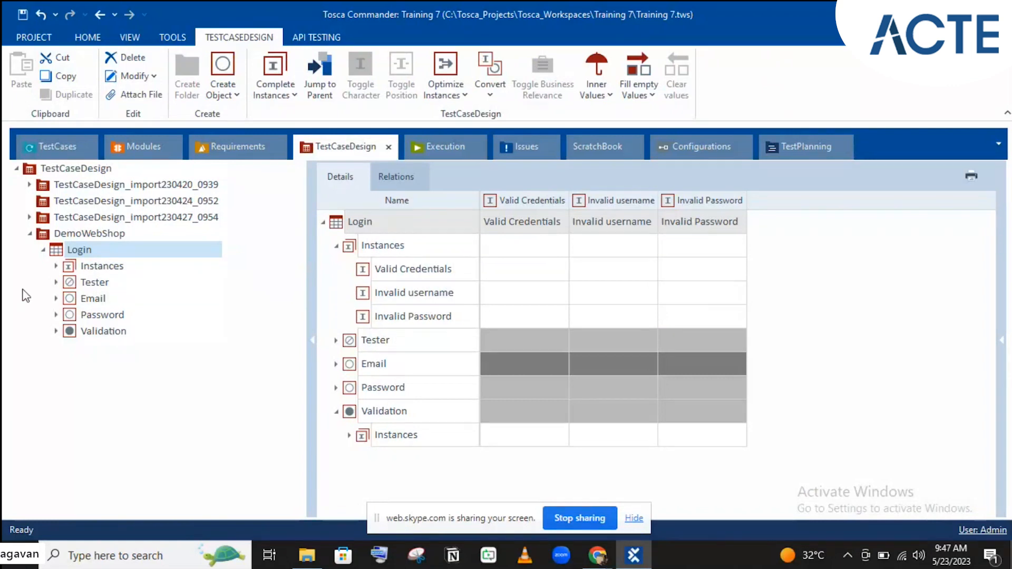
pyautogui.moveTo(74, 298); pyautogui.dragTo(496, 334)
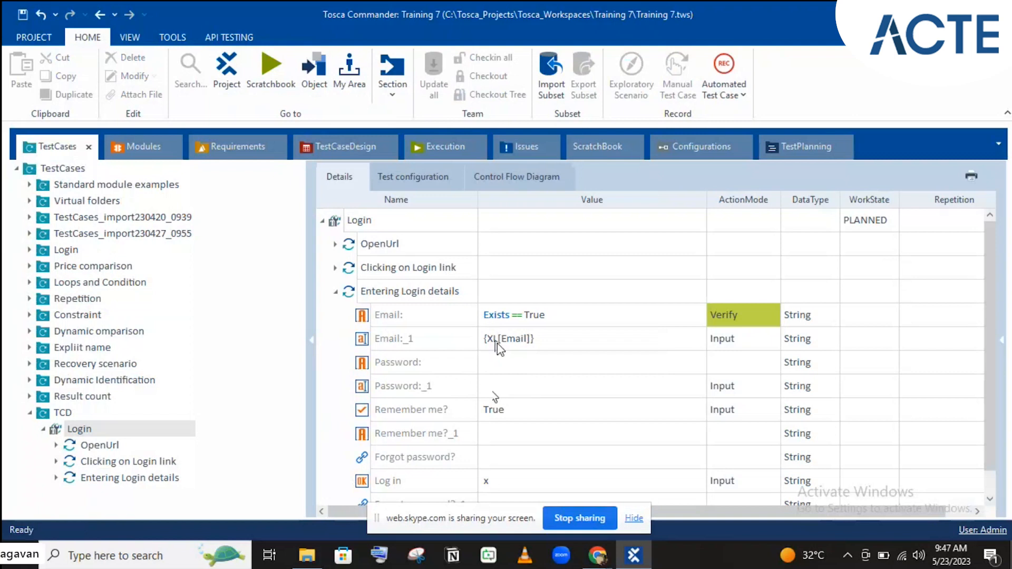
pyautogui.click(502, 383)
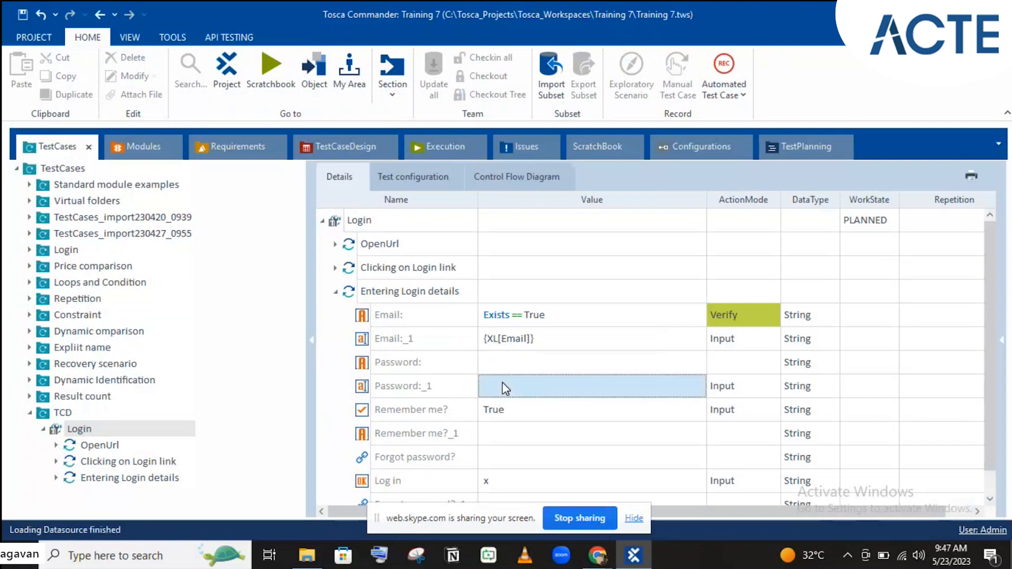
pyautogui.click(503, 382)
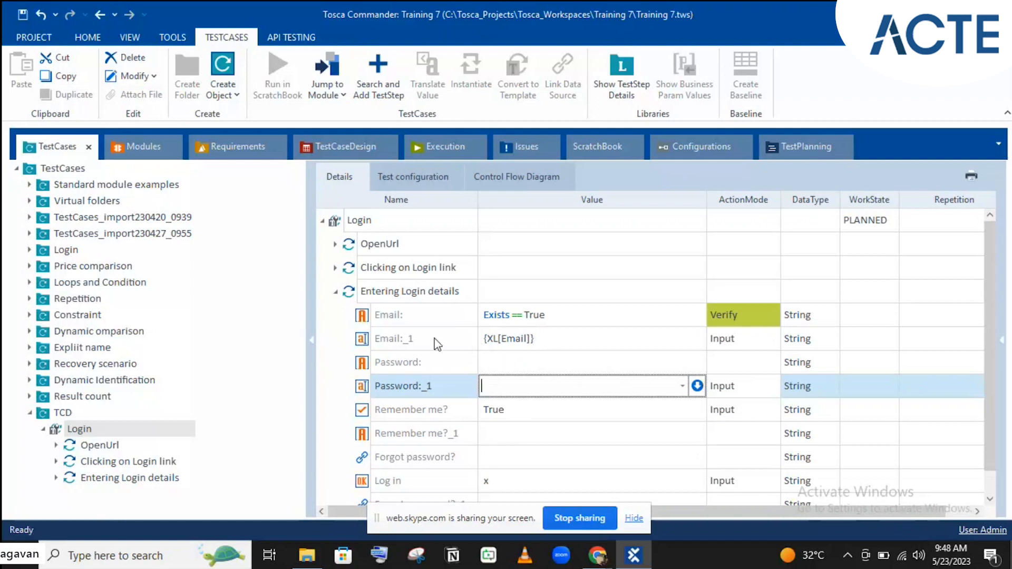
pyautogui.write('{Click}')
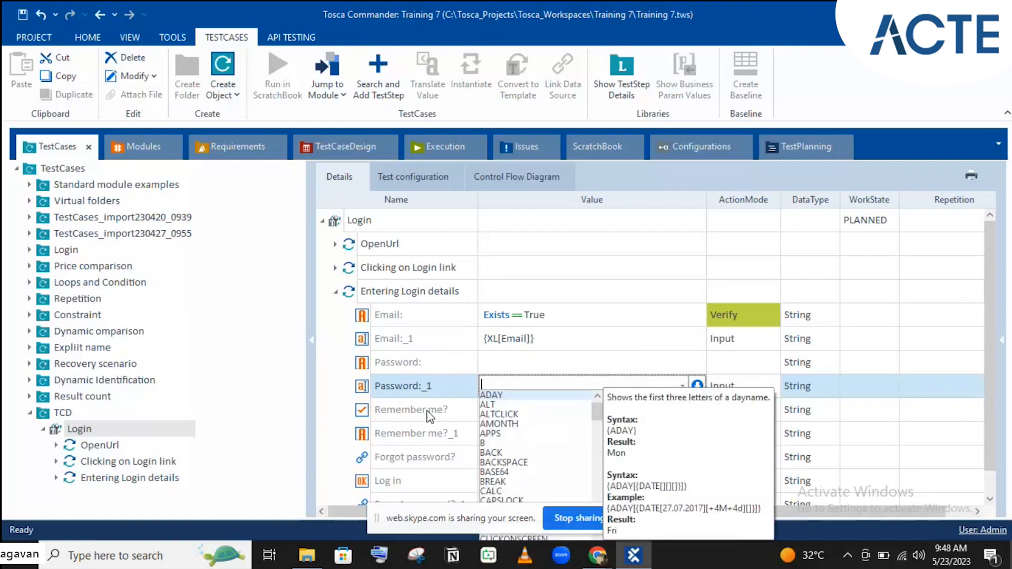
pyautogui.write('xl[')
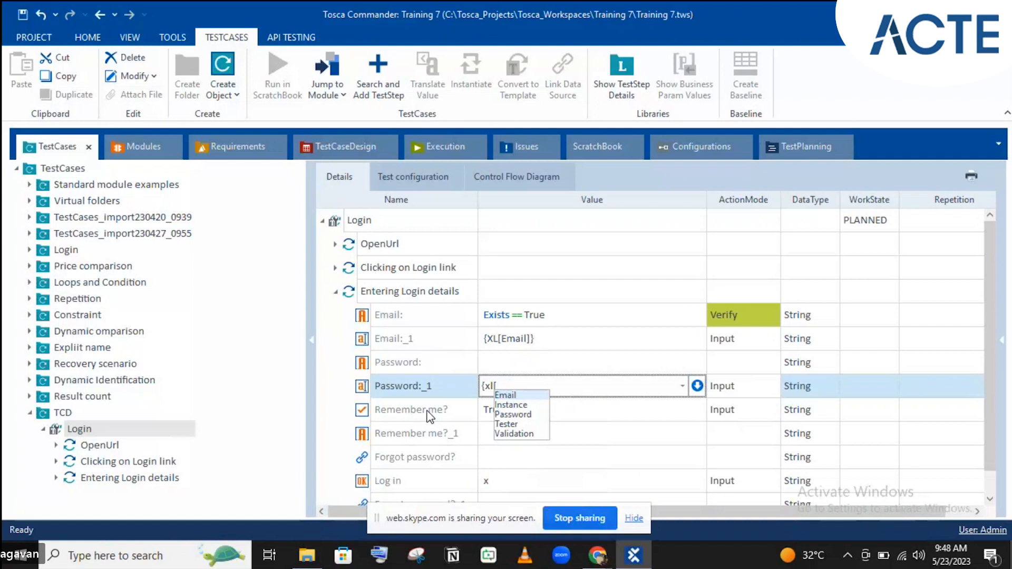
pyautogui.press('Down')
pyautogui.press('Down')
pyautogui.press('Return')
pyautogui.write('}')
pyautogui.press('Return')
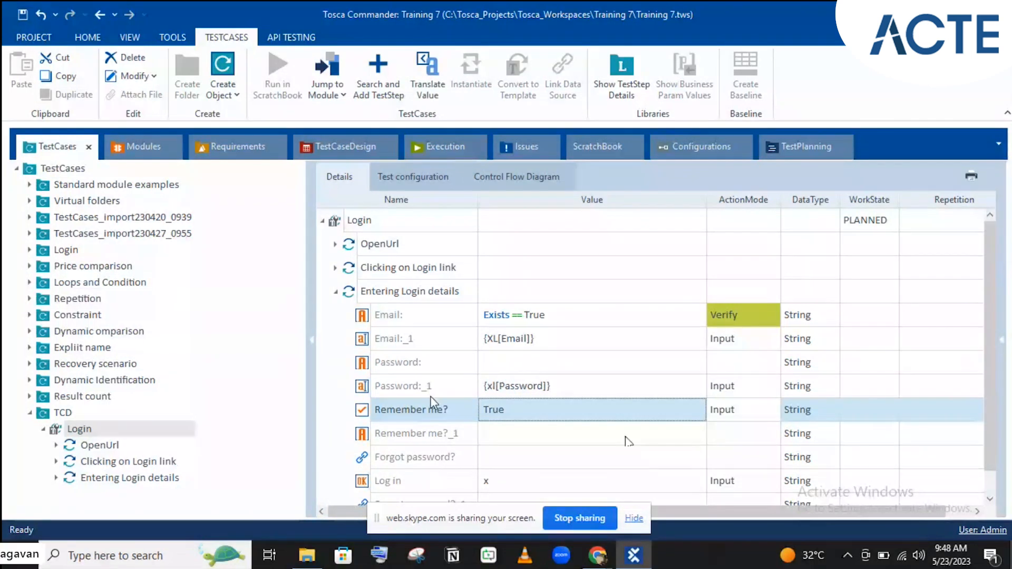
pyautogui.scroll(-1, 430, 396)
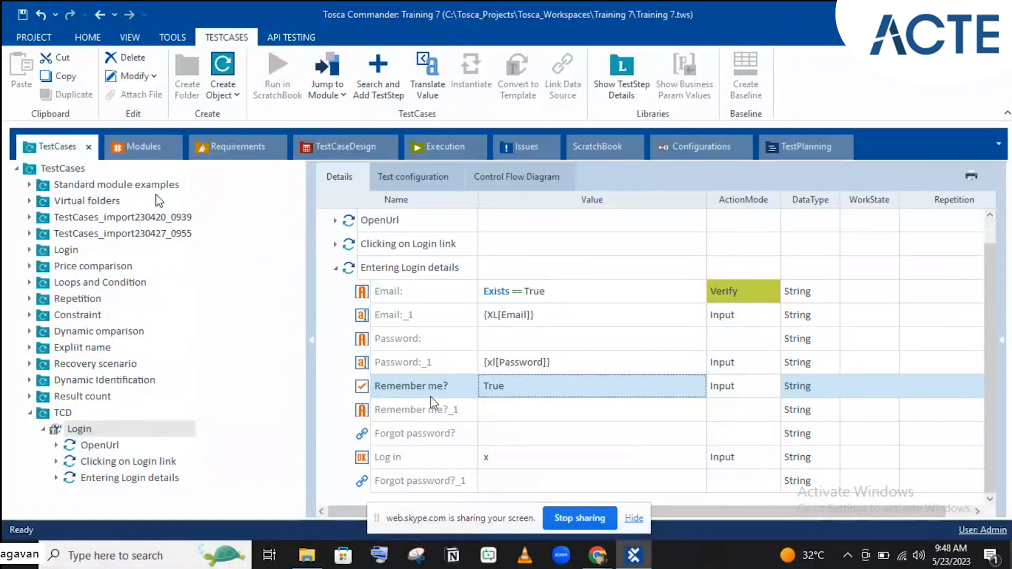
pyautogui.click(134, 150)
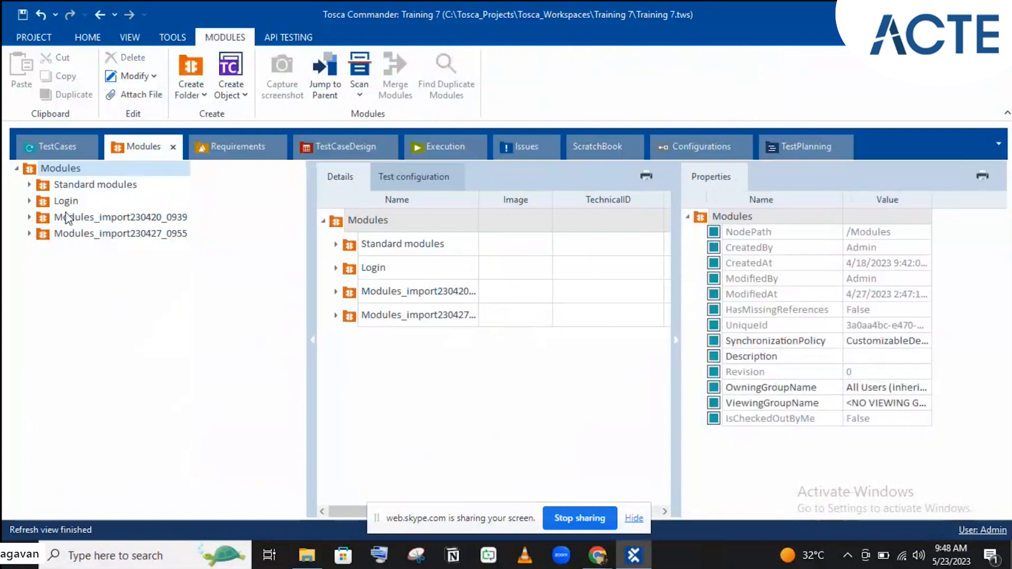
pyautogui.click(30, 218)
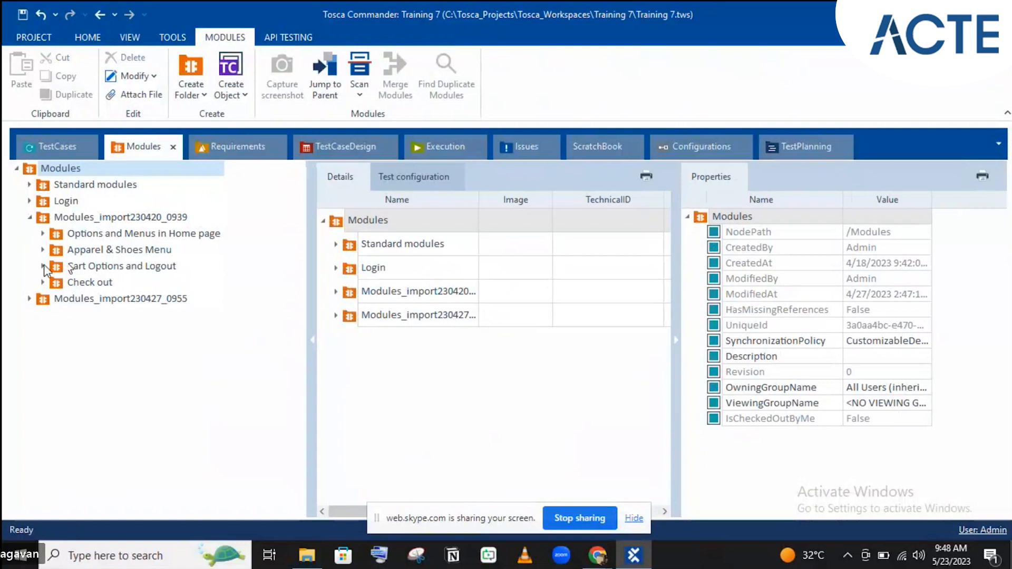
pyautogui.click(30, 299)
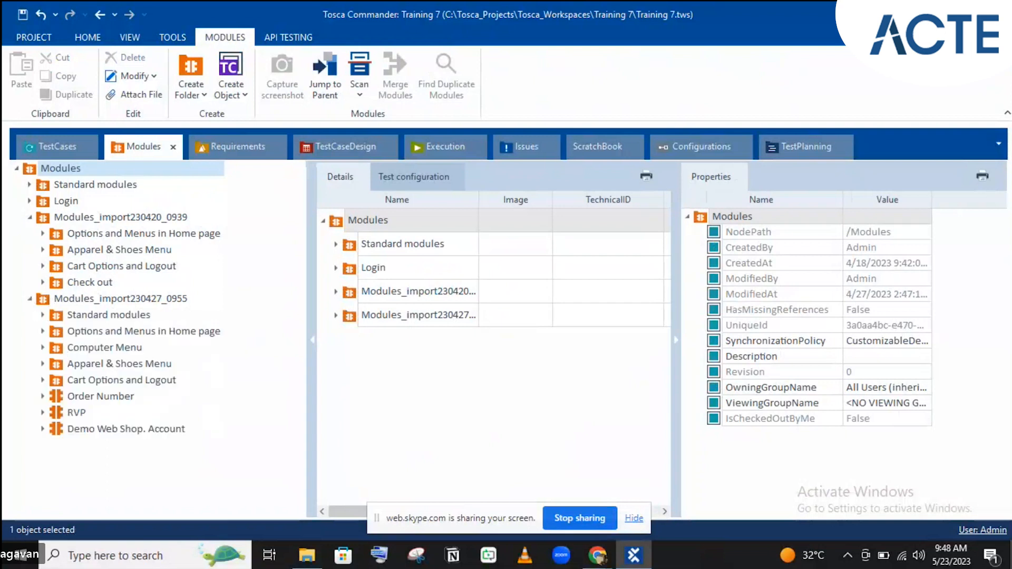
pyautogui.click(42, 332)
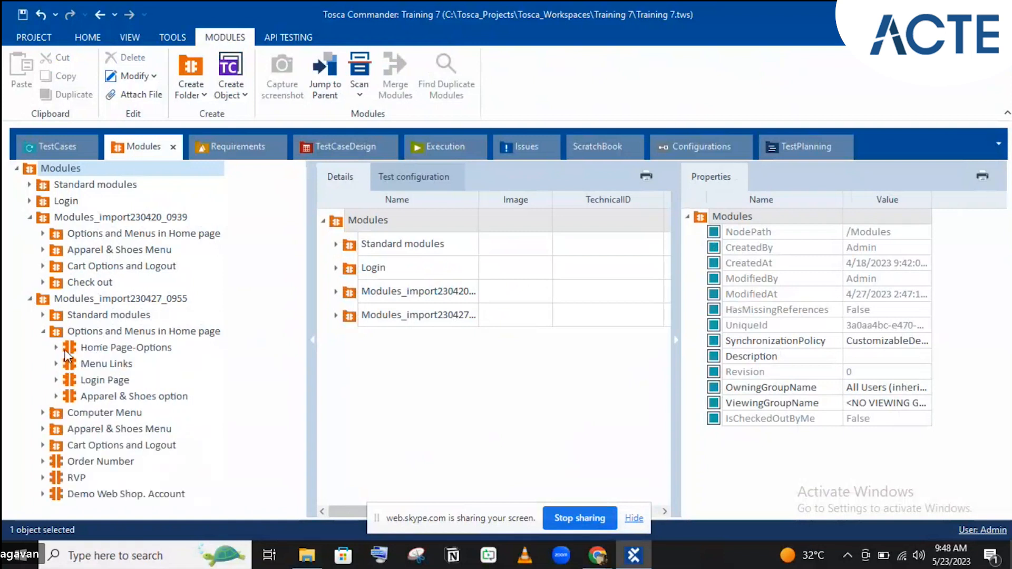
pyautogui.click(43, 332)
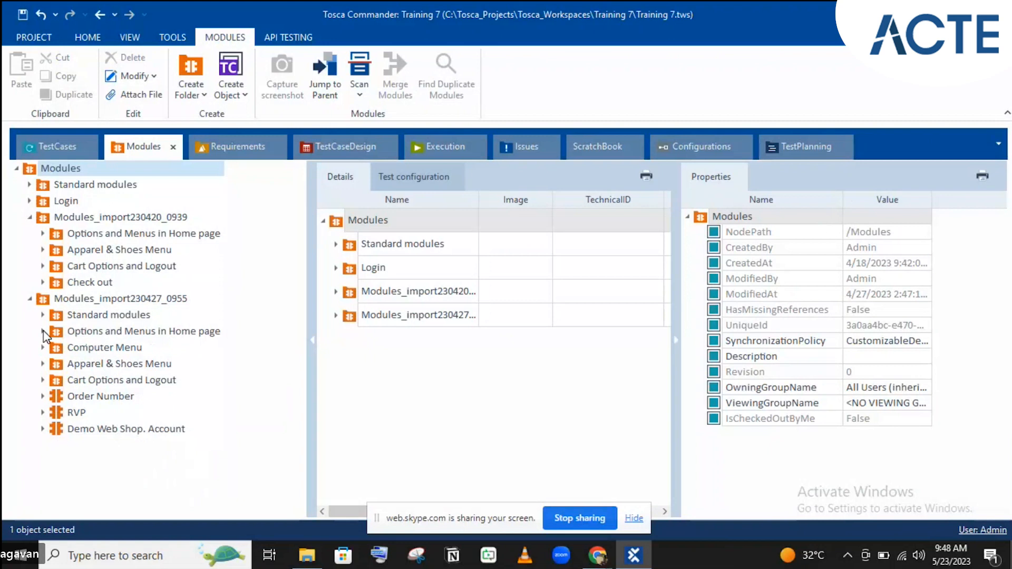
pyautogui.click(43, 381)
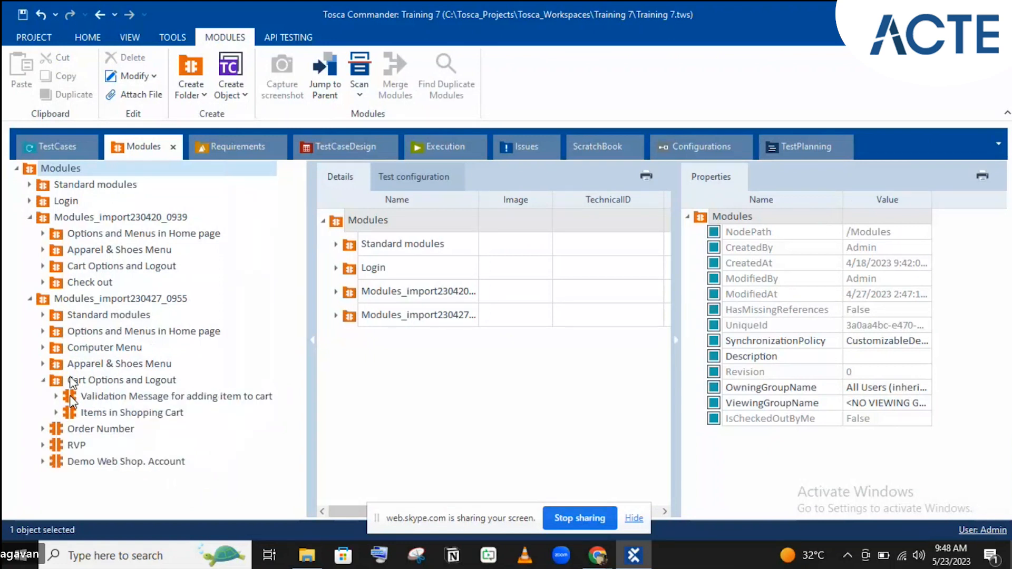
pyautogui.click(59, 157)
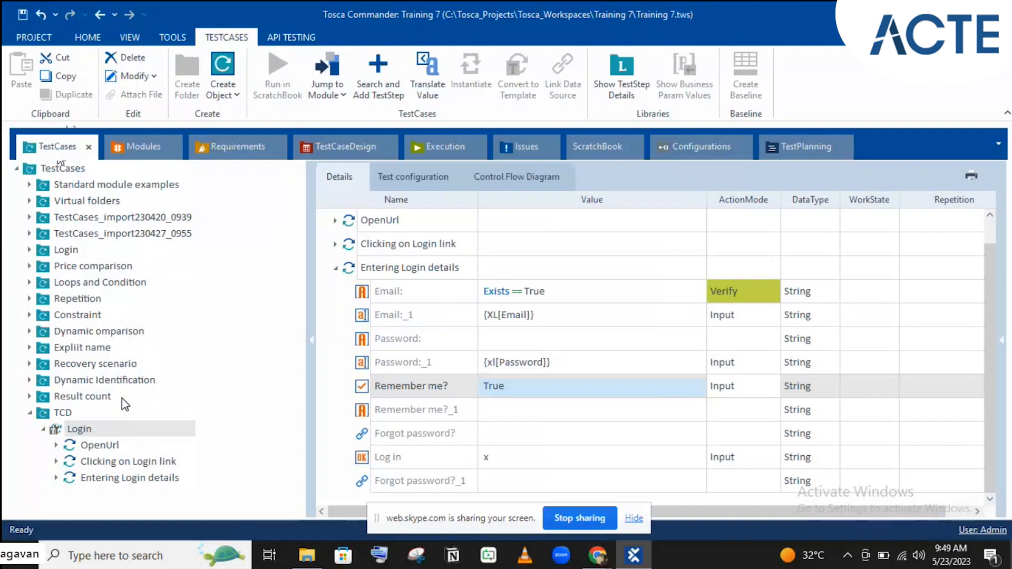
# - Search for 'validation' among the test steps to add to the Login test case
pyautogui.hotkey('ctrl', 't')
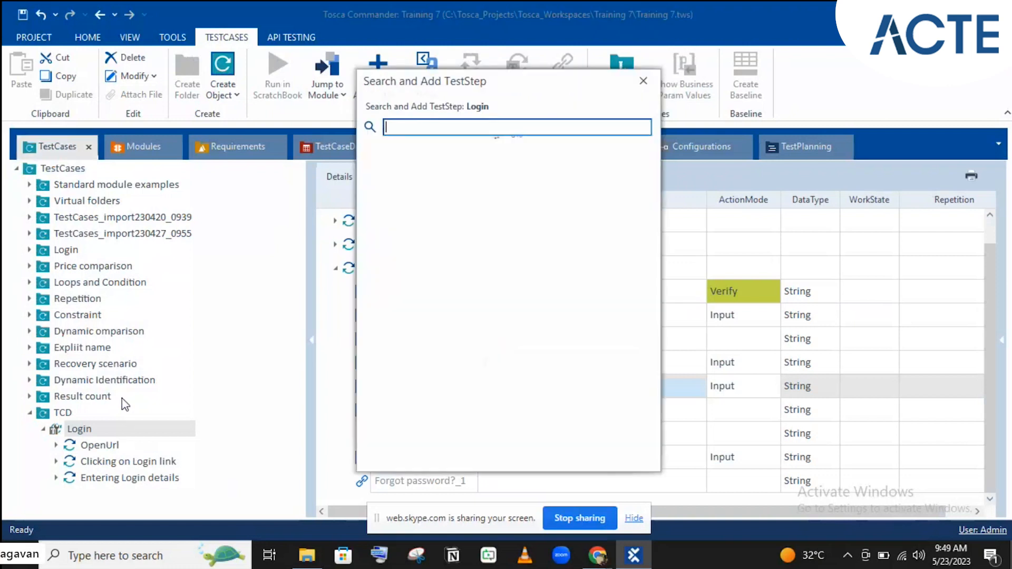
pyautogui.write('vali')
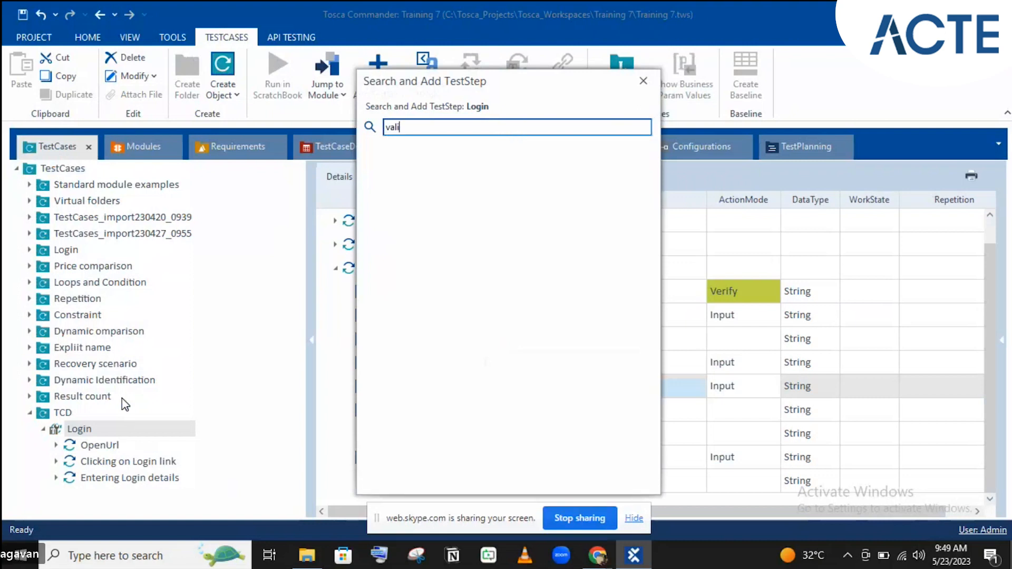
pyautogui.write('dation')
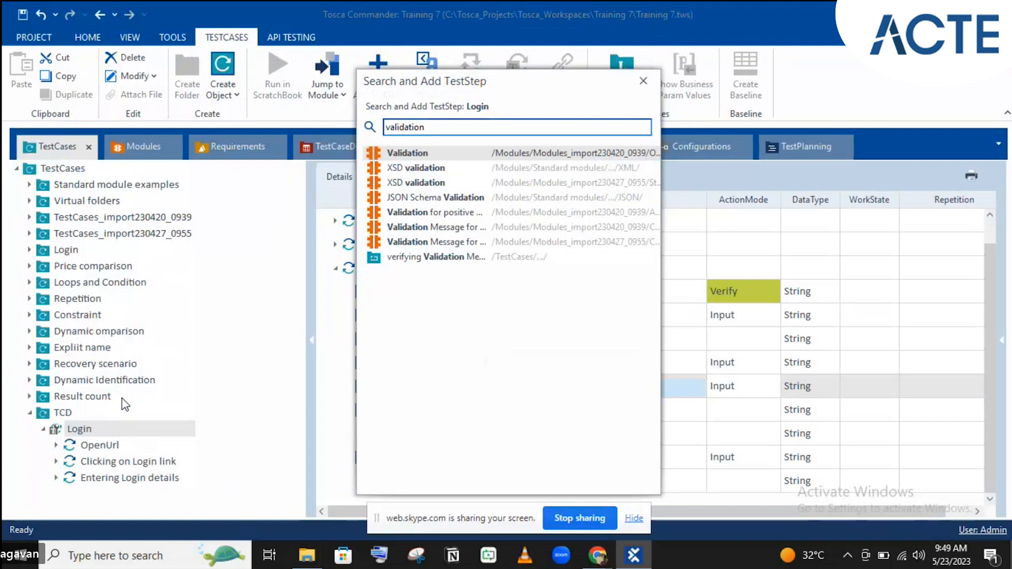
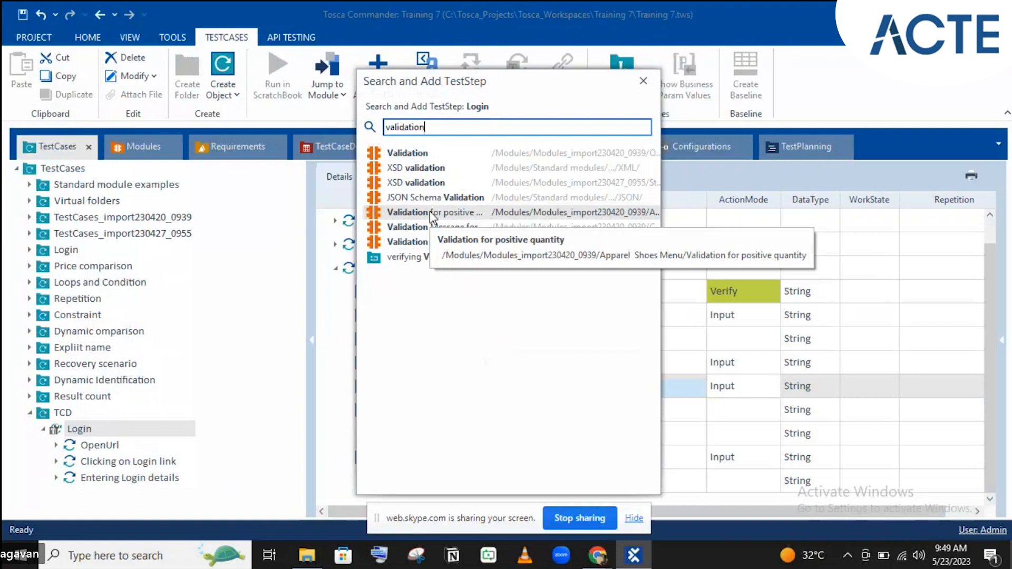
# - Add the Validation module as a new step below Entering Login details in the Login test case
pyautogui.doubleClick(459, 152)
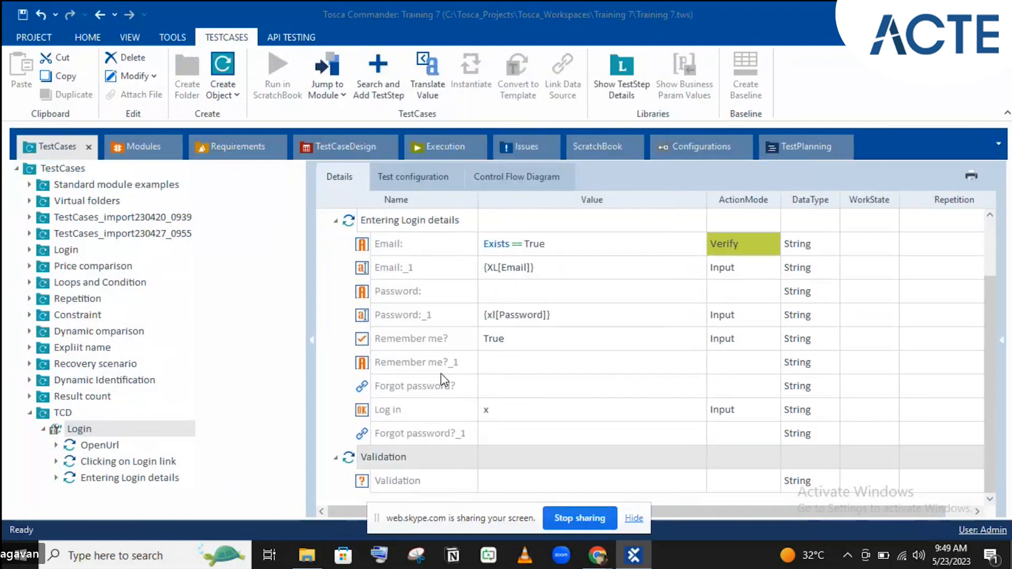
# - Rename the new Validation step to 'Verifying Validation'
pyautogui.click(486, 476)
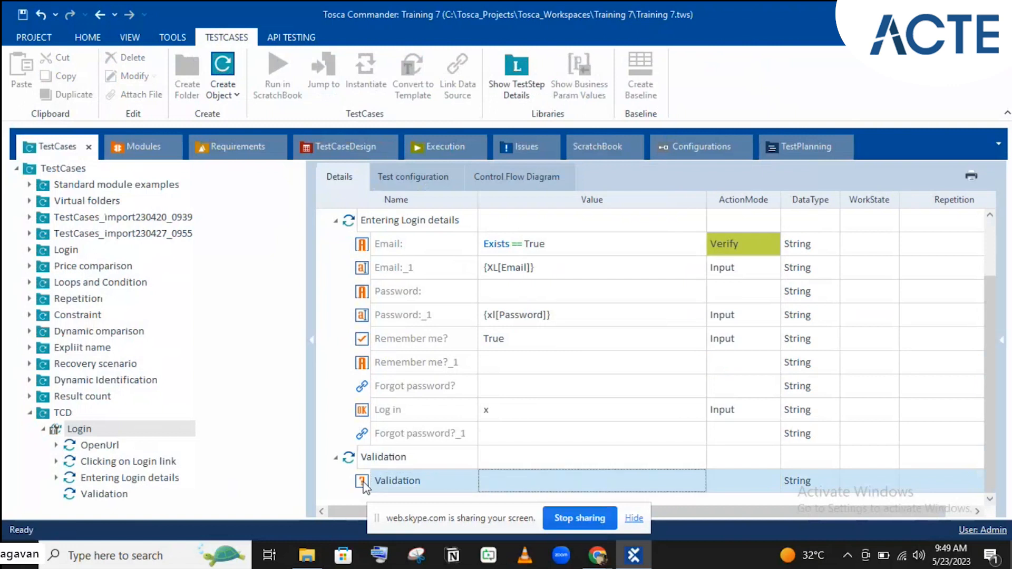
pyautogui.click(84, 498)
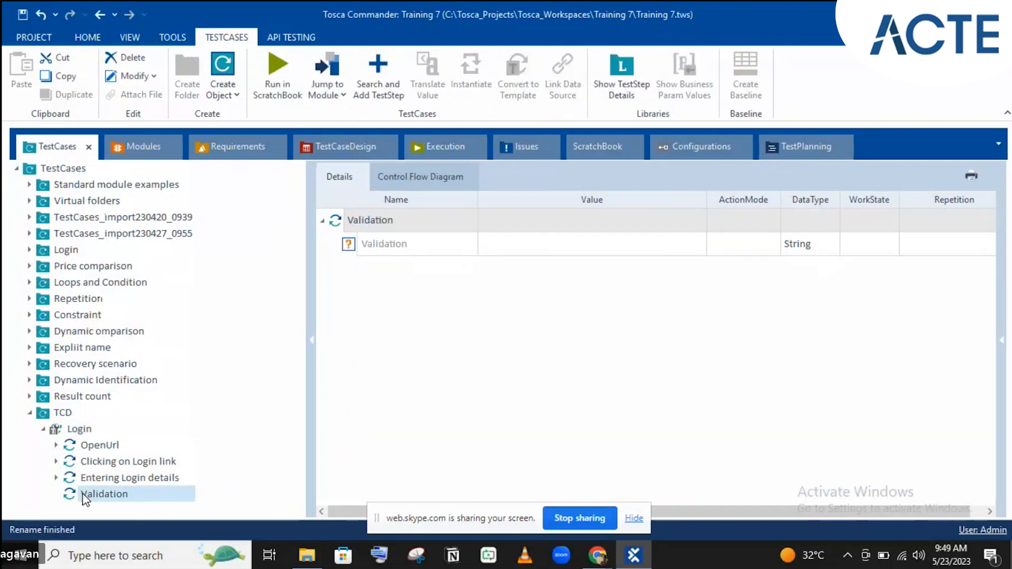
pyautogui.click(84, 494)
pyautogui.click(83, 494)
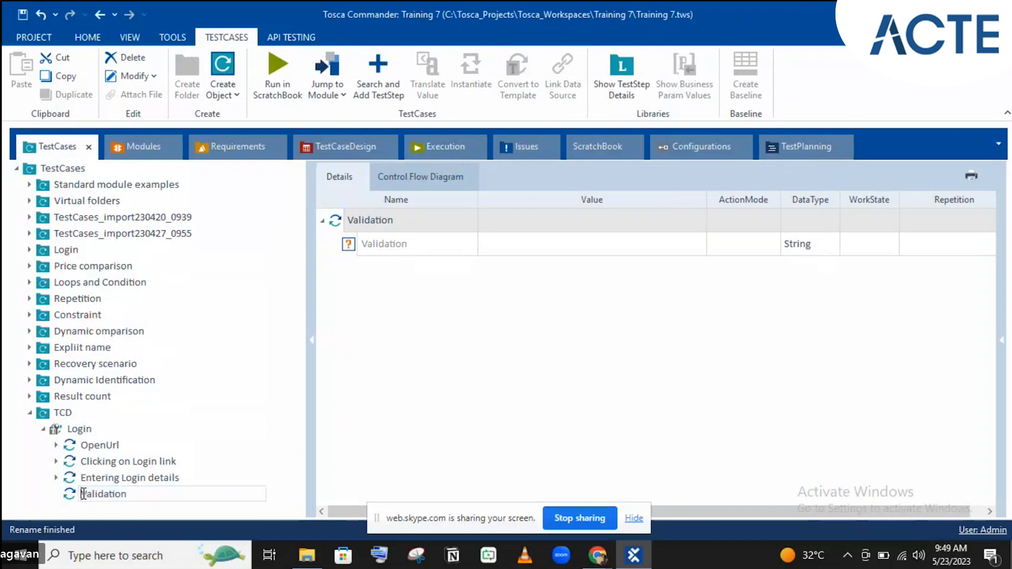
pyautogui.write('Verifying')
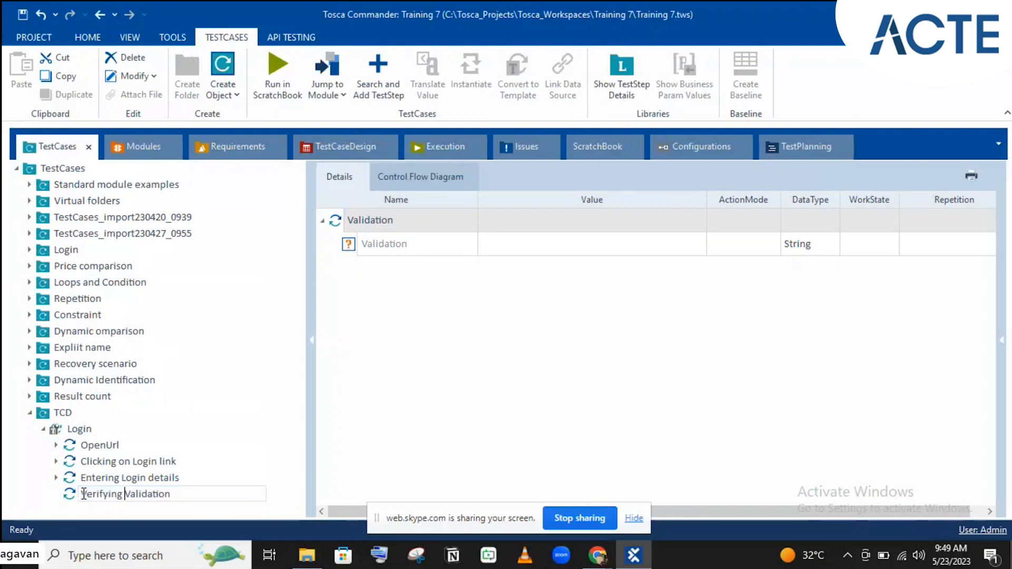
pyautogui.press('Return')
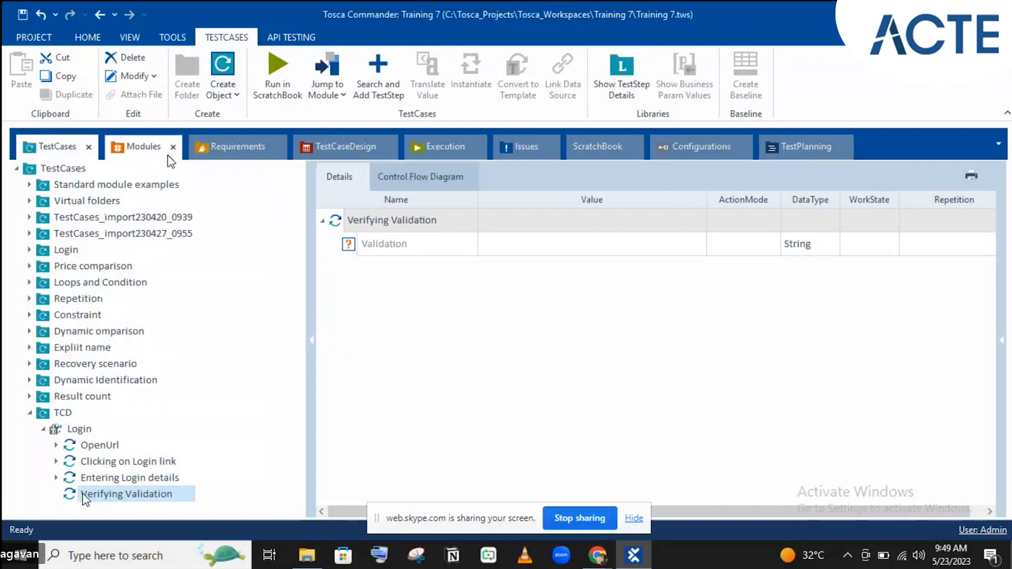
# - Link the step's Validation value to the design's Validation attribute, giving {XL[Validation]}
pyautogui.click(453, 154)
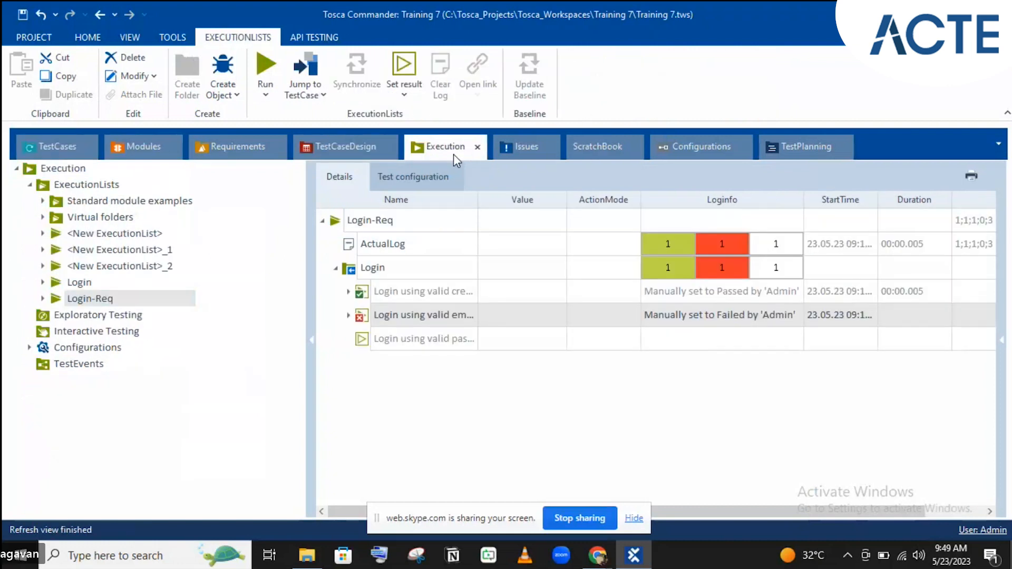
pyautogui.click(306, 152)
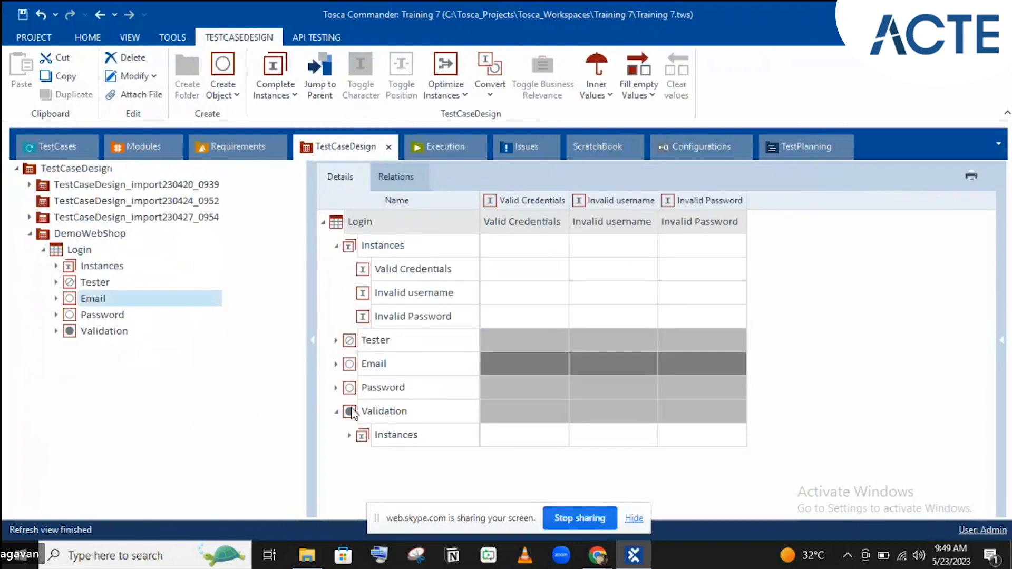
pyautogui.moveTo(353, 414); pyautogui.dragTo(556, 243)
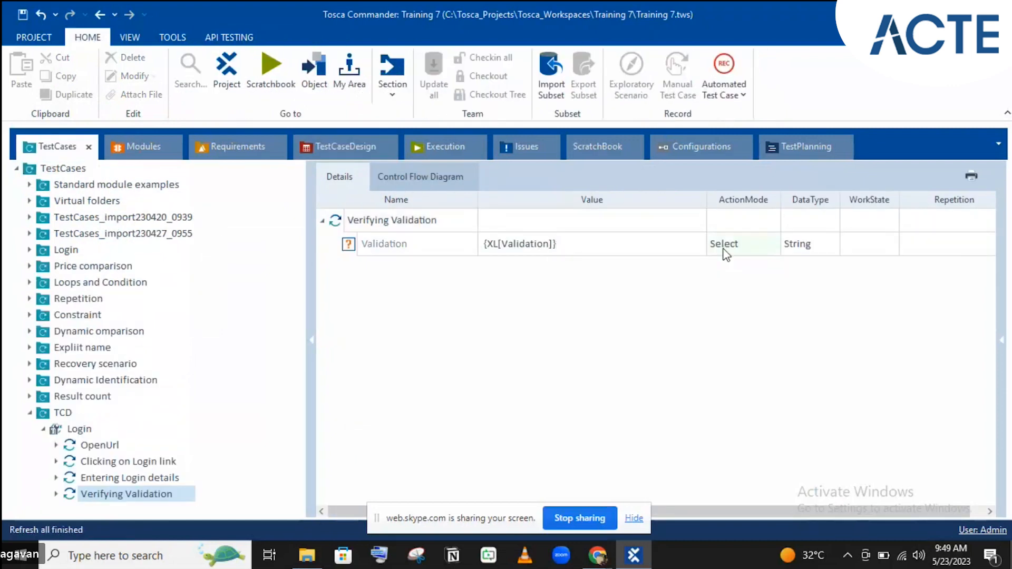
# - Set the Validation step's ActionMode to Verify
pyautogui.click(733, 251)
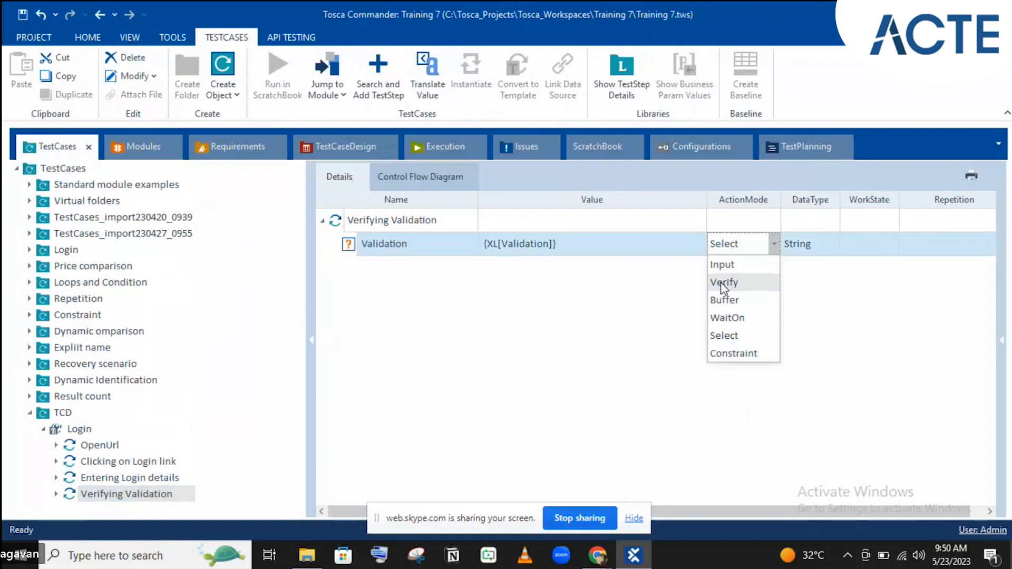
pyautogui.click(722, 282)
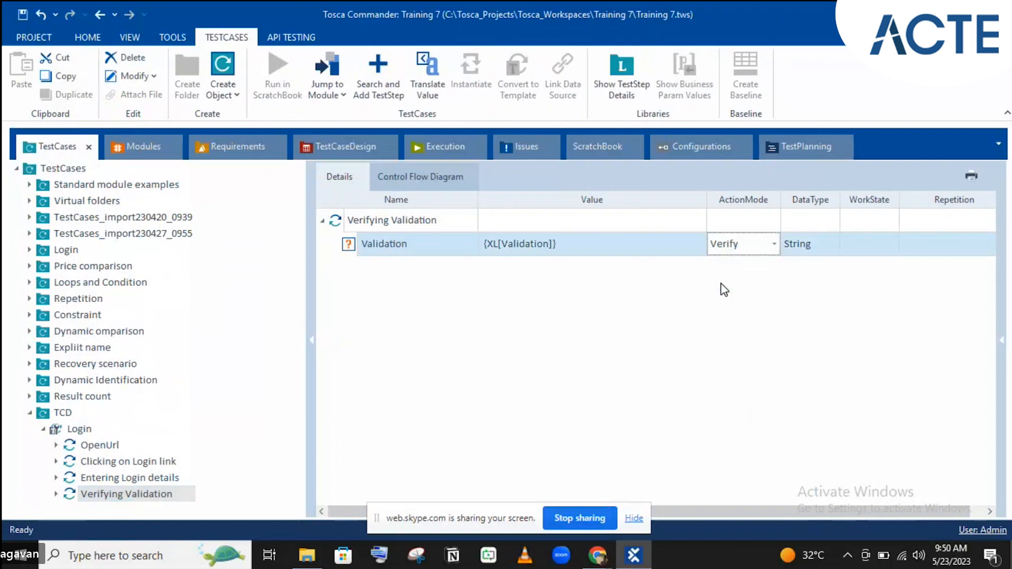
pyautogui.click(699, 244)
pyautogui.click(700, 248)
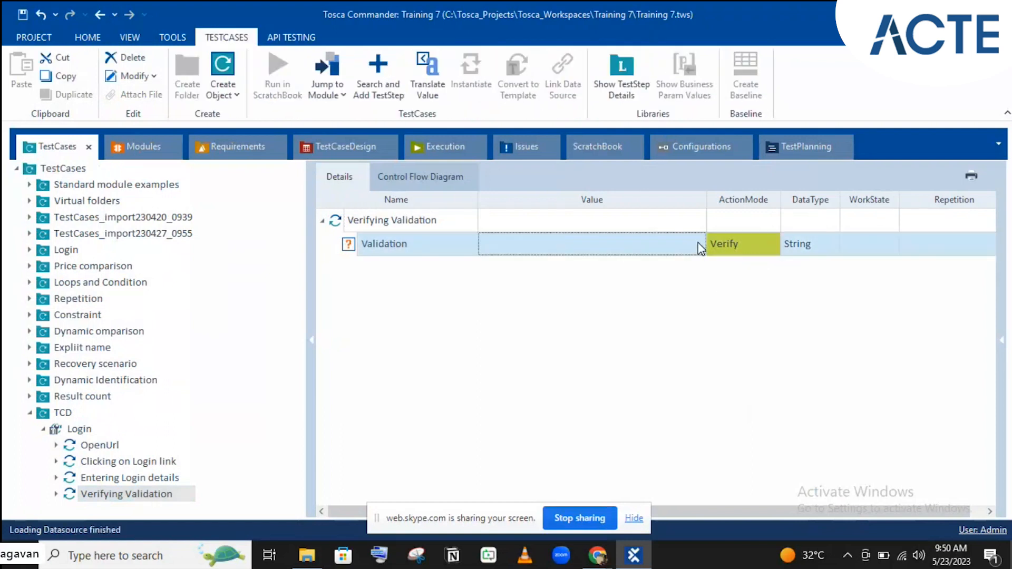
pyautogui.click(698, 244)
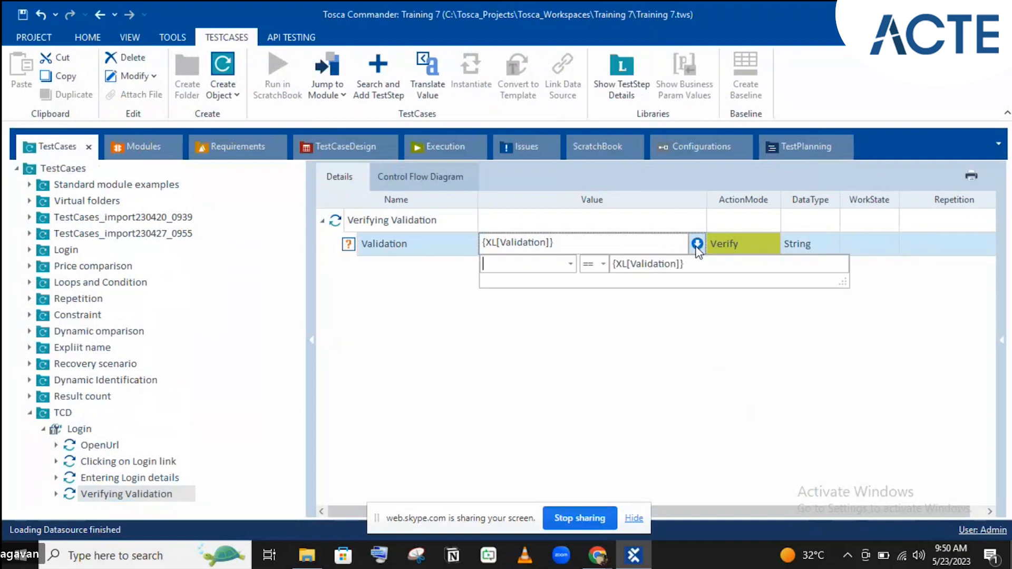
# - Make the verified condition OuterText == {XL[Validation]}
pyautogui.click(571, 264)
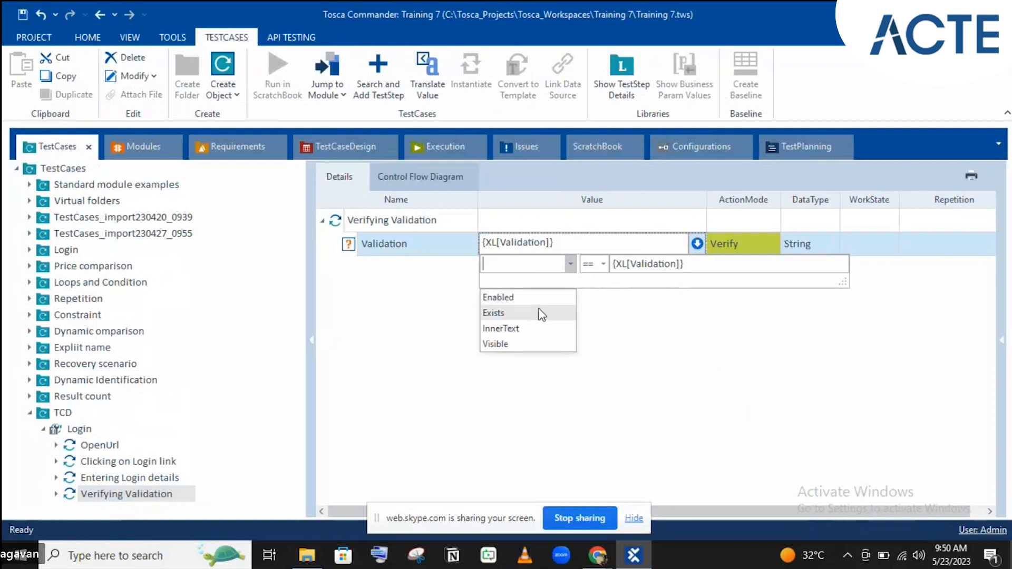
pyautogui.click(509, 265)
pyautogui.write('Outeer')
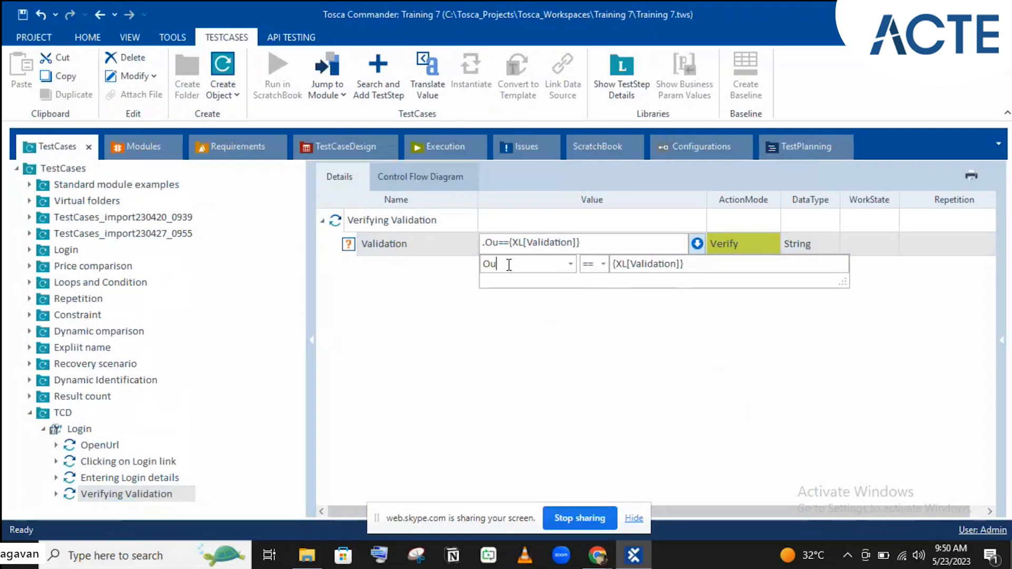
pyautogui.press('BackSpace')
pyautogui.press('BackSpace')
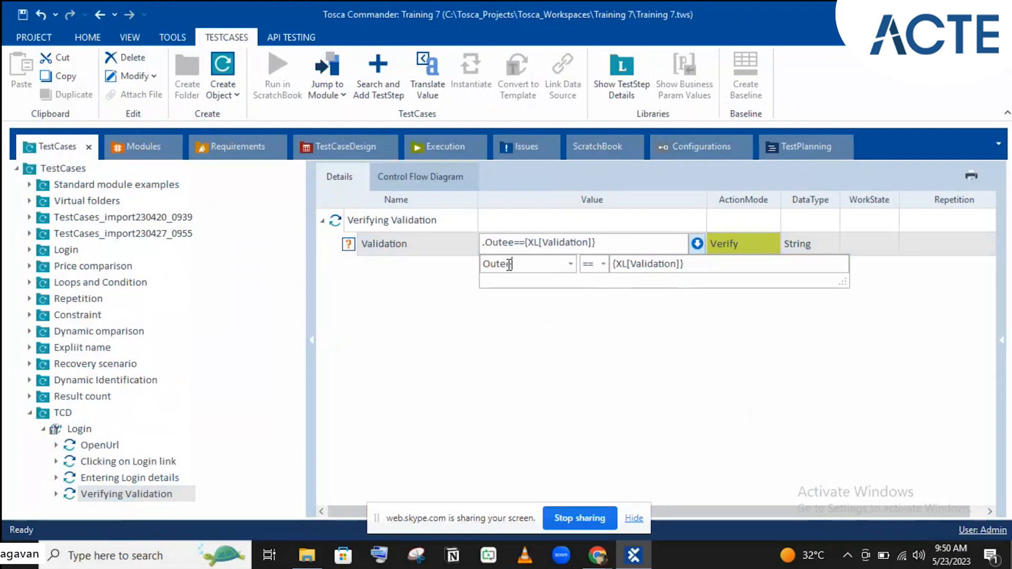
pyautogui.write('rT')
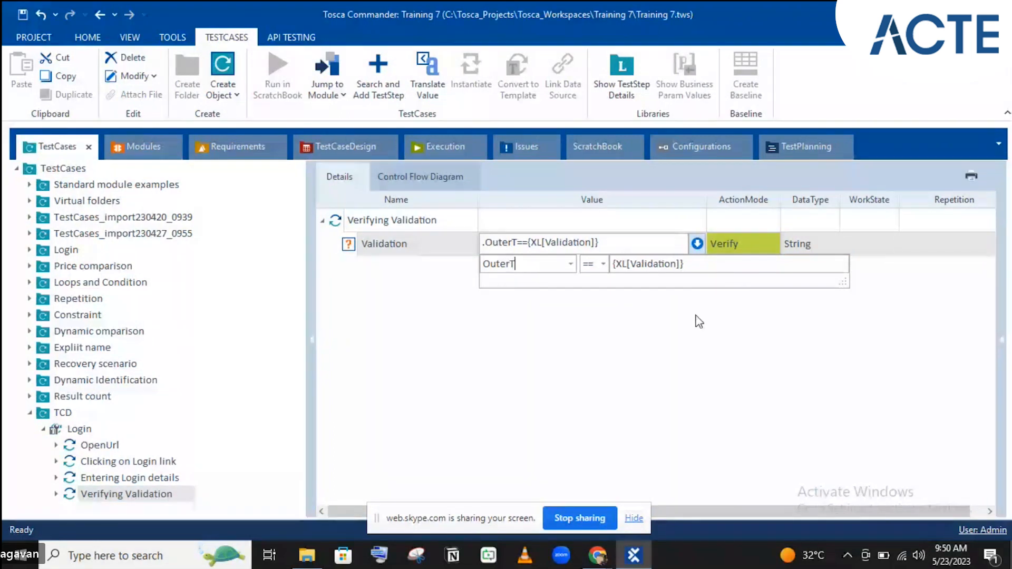
pyautogui.write('ext')
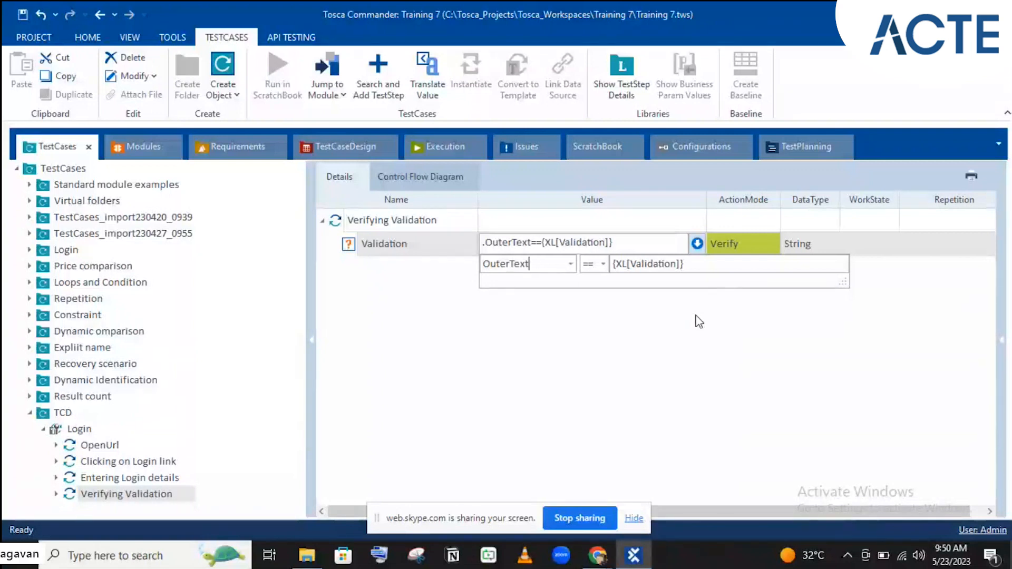
pyautogui.click(454, 240)
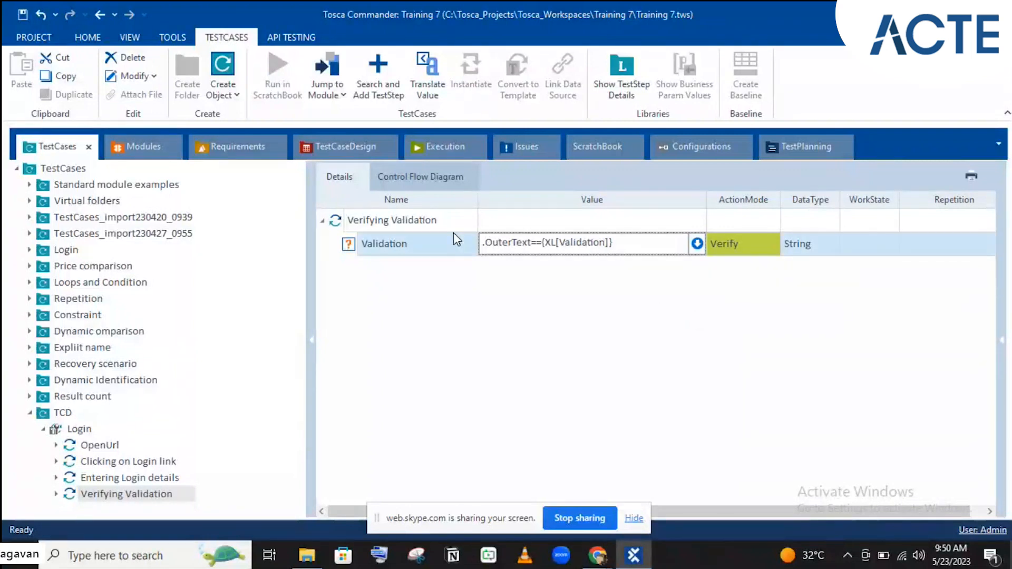
pyautogui.click(604, 295)
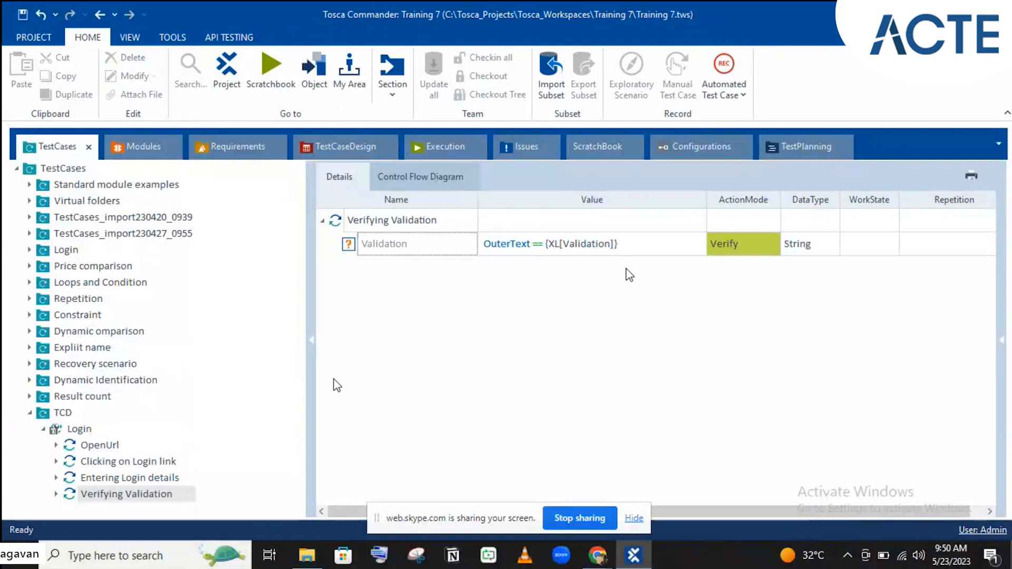
# - Go back to the Login test case design
pyautogui.click(117, 465)
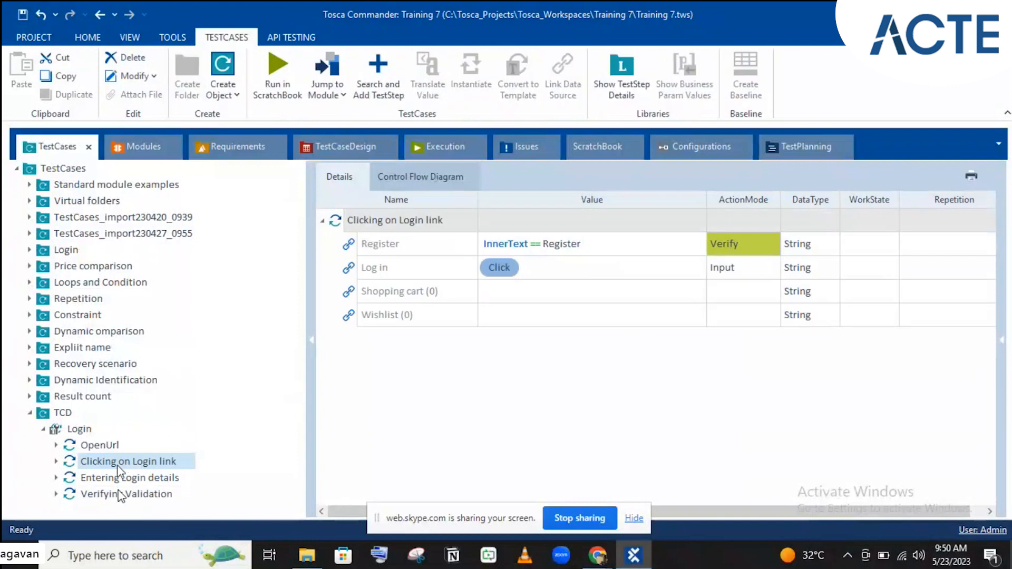
pyautogui.click(111, 478)
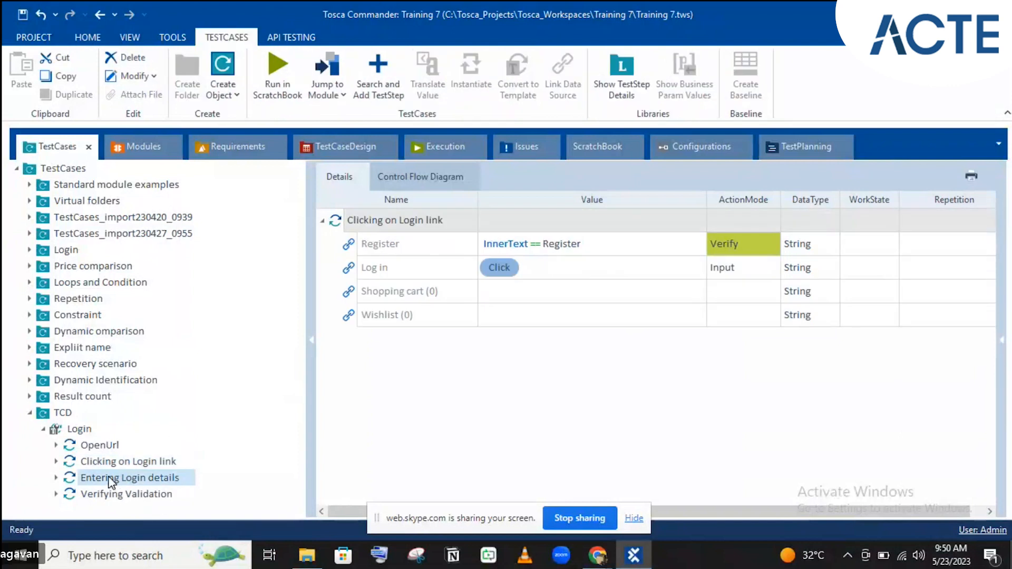
pyautogui.click(336, 146)
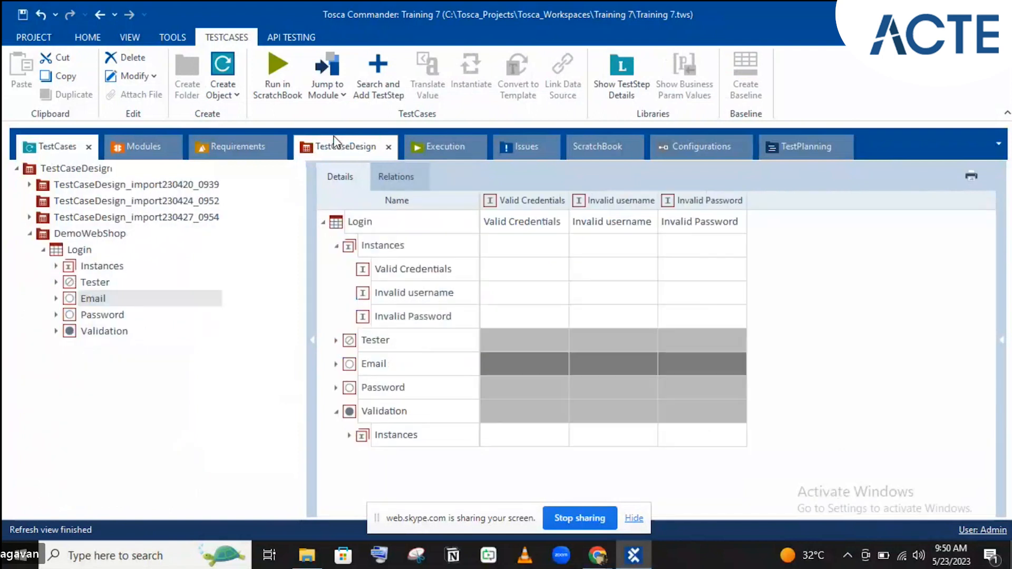
# - Choose a valid email from the Email Valid list for Valid Credentials
pyautogui.click(530, 355)
pyautogui.click(530, 354)
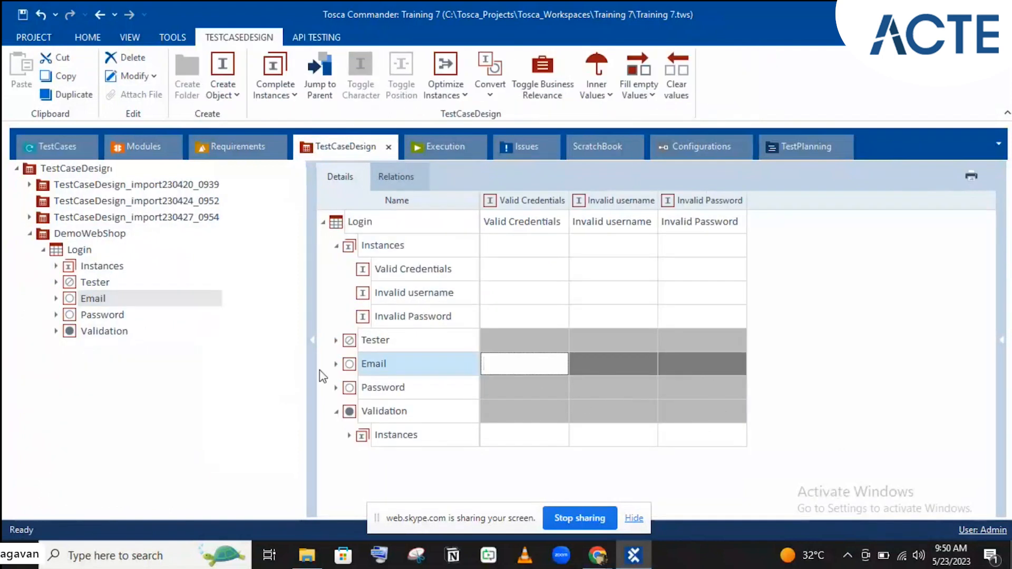
pyautogui.click(336, 363)
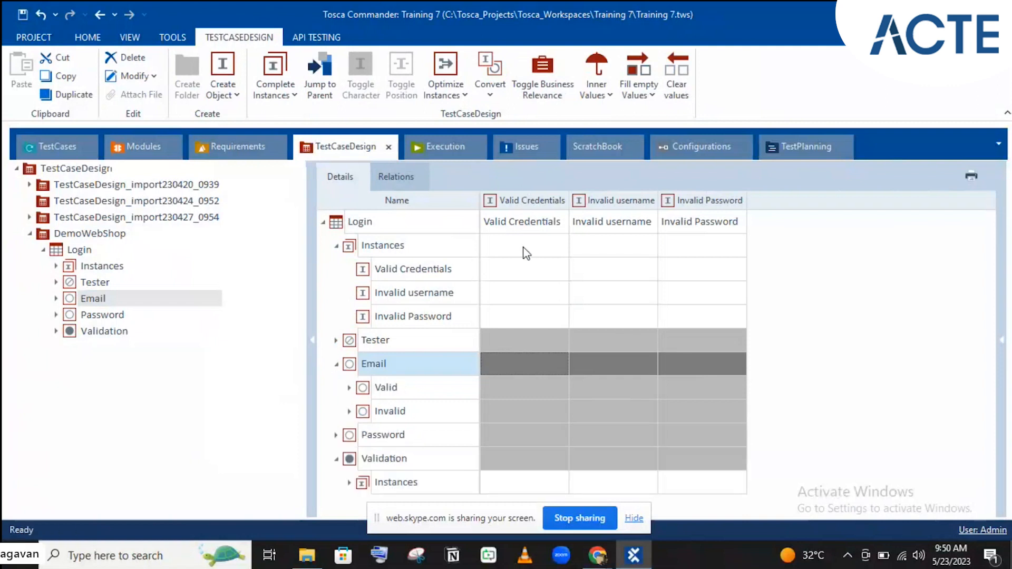
pyautogui.click(336, 247)
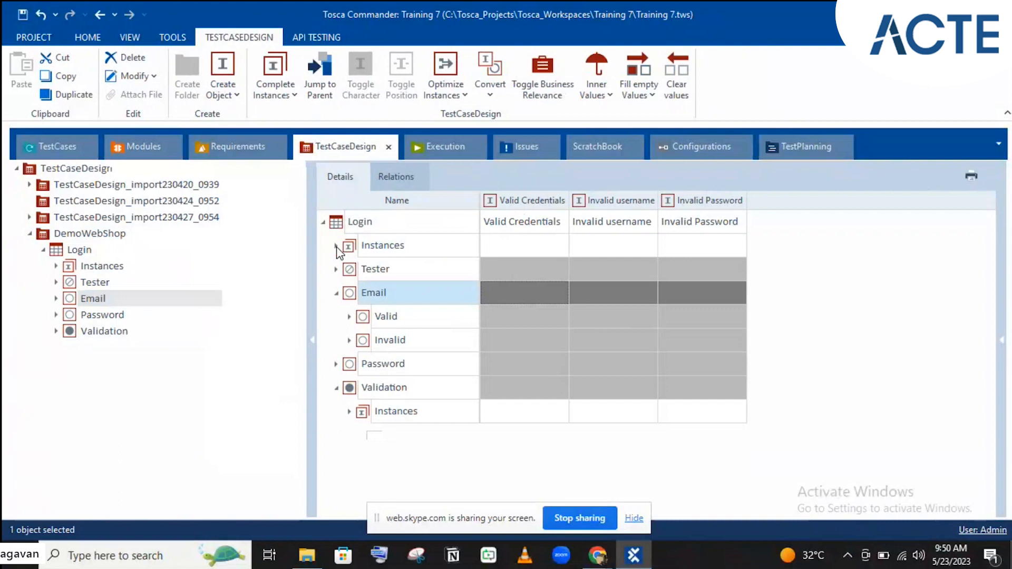
pyautogui.click(514, 317)
pyautogui.click(561, 320)
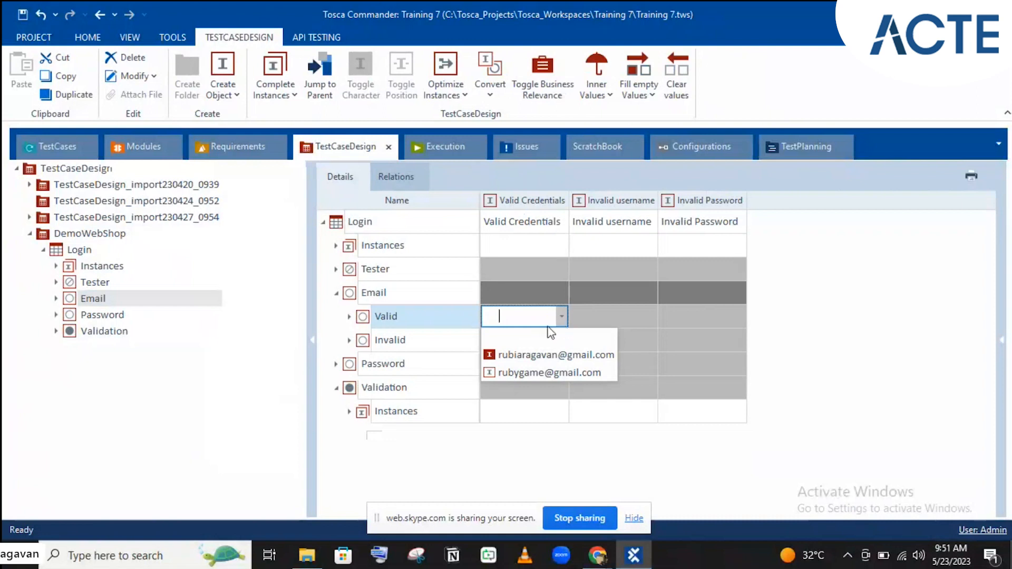
pyautogui.click(521, 366)
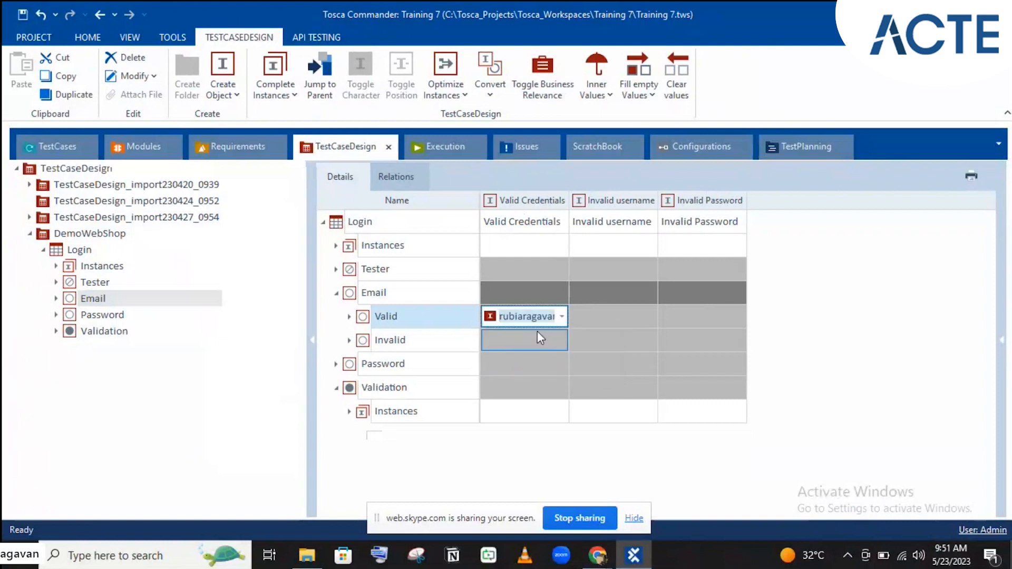
pyautogui.click(548, 347)
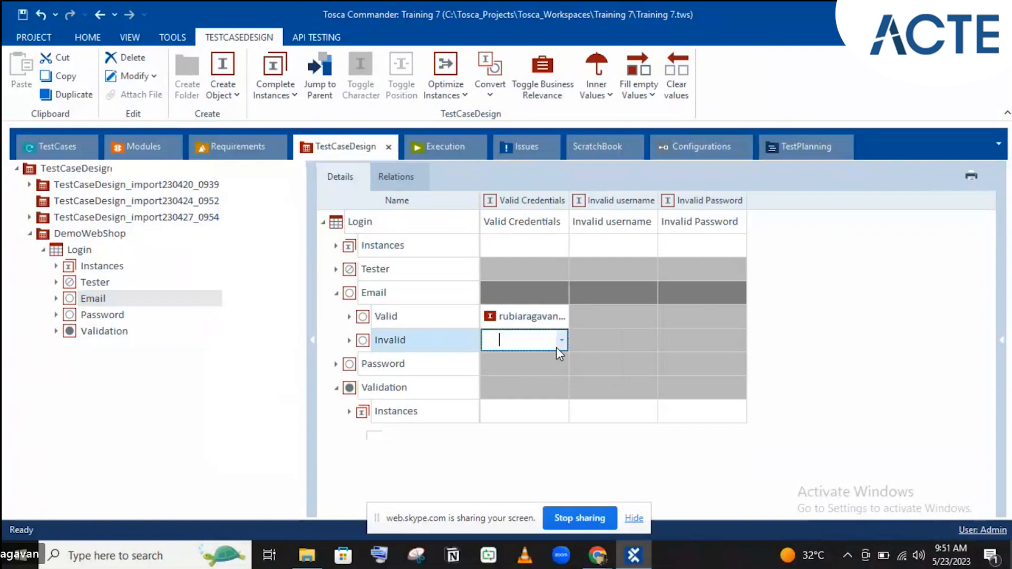
# - Set the Valid Credentials password to the valid stored password
pyautogui.click(514, 362)
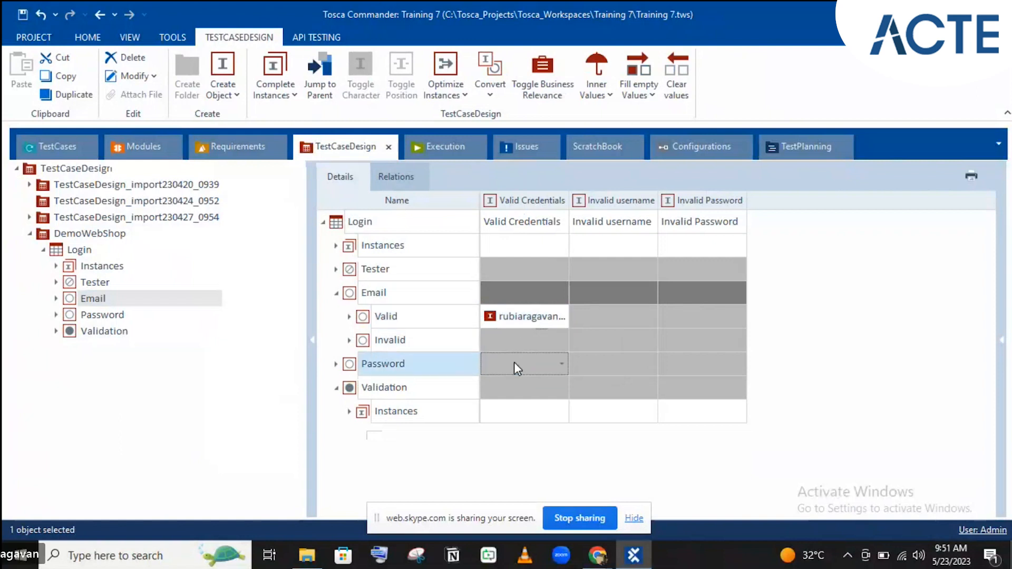
pyautogui.click(561, 363)
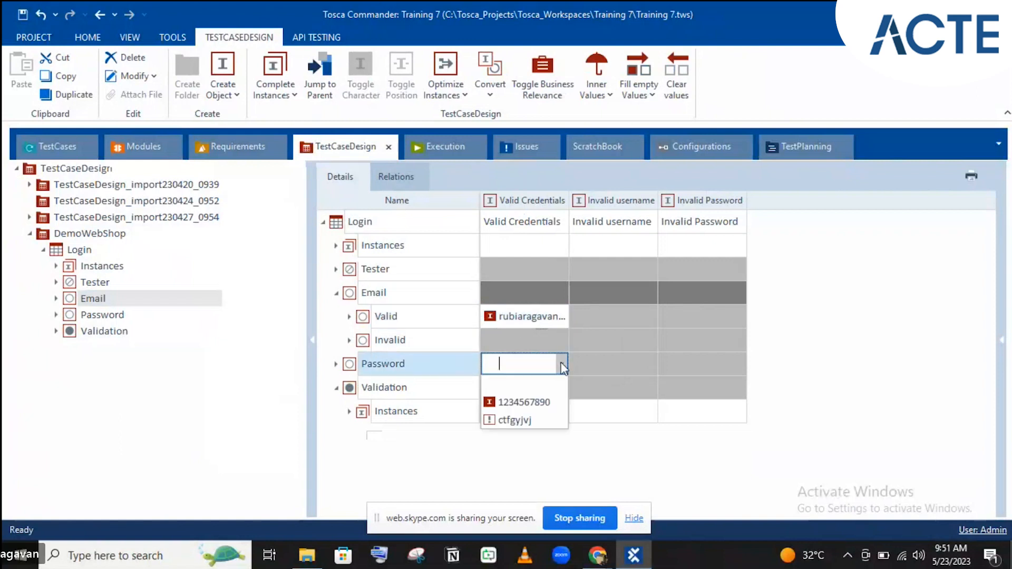
pyautogui.click(525, 402)
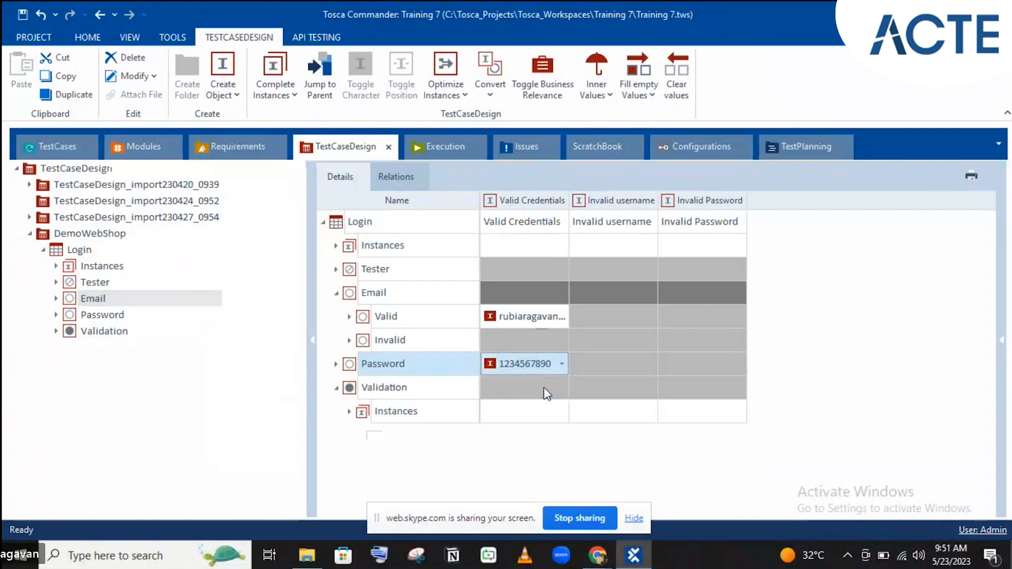
pyautogui.click(538, 392)
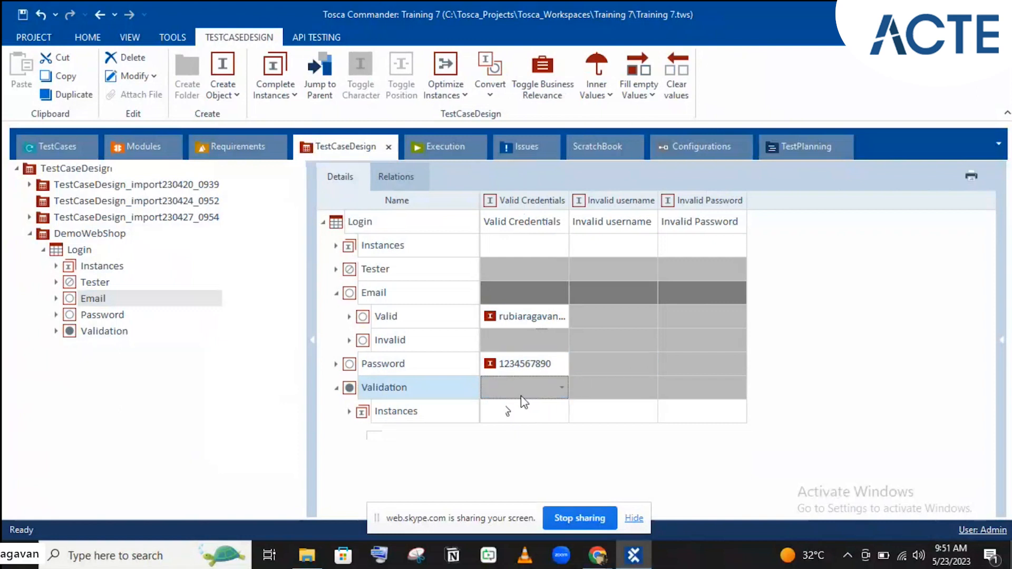
# - Pick the first tester for Valid Credentials
pyautogui.click(615, 313)
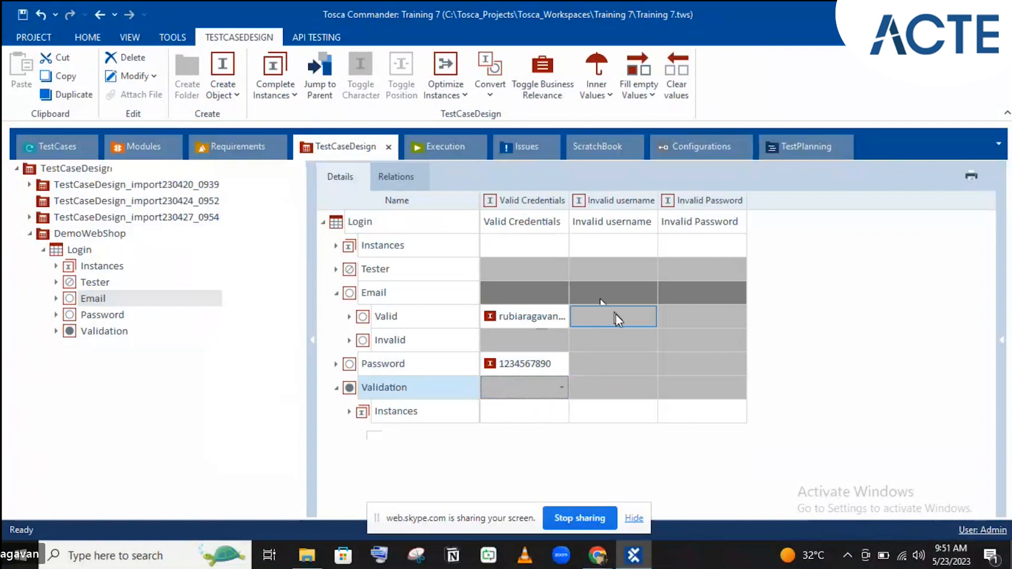
pyautogui.click(538, 273)
pyautogui.click(561, 270)
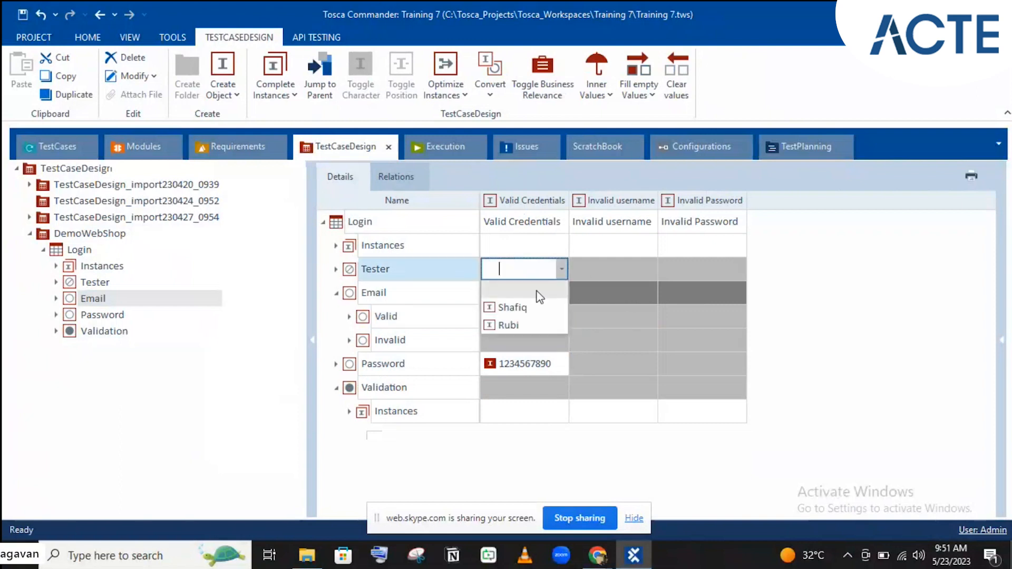
pyautogui.click(517, 305)
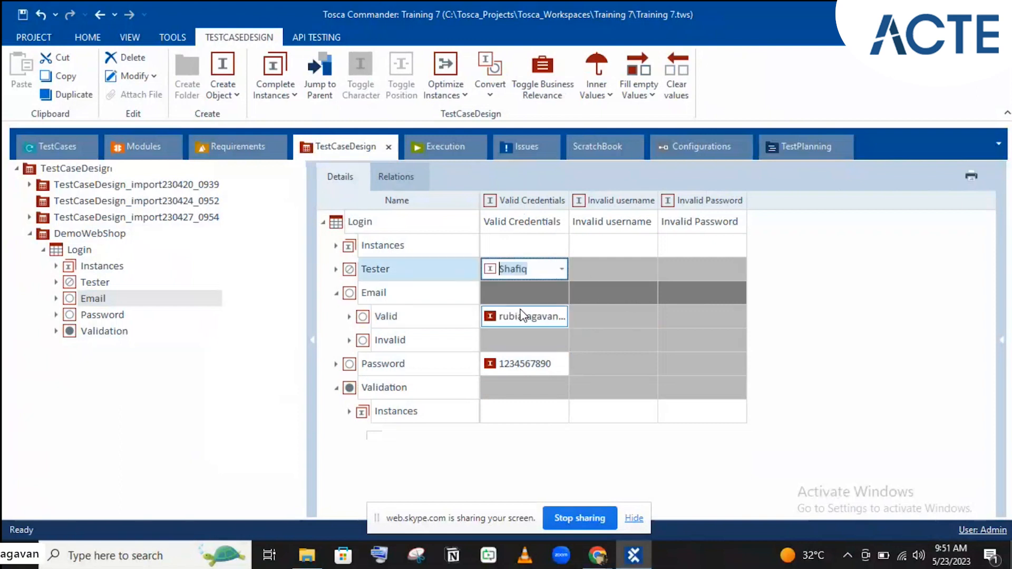
pyautogui.click(442, 279)
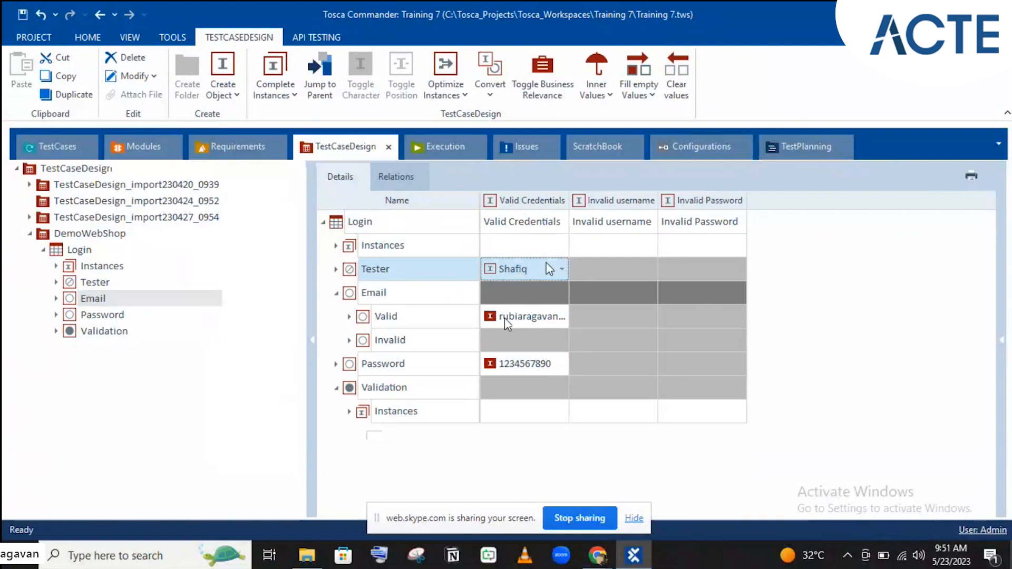
pyautogui.click(598, 285)
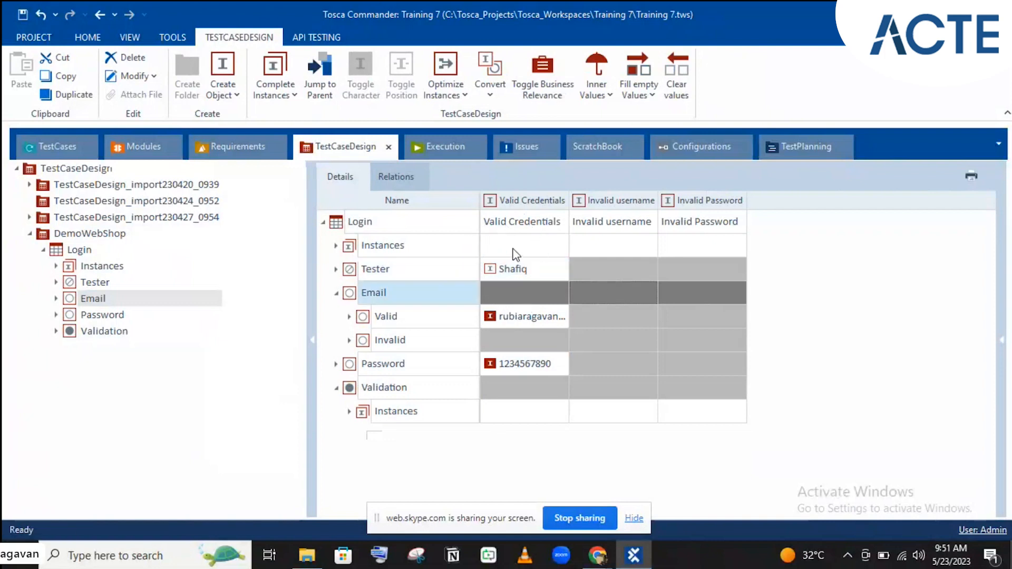
# - Give Invalid username the second tester and an invalid email address
pyautogui.click(580, 270)
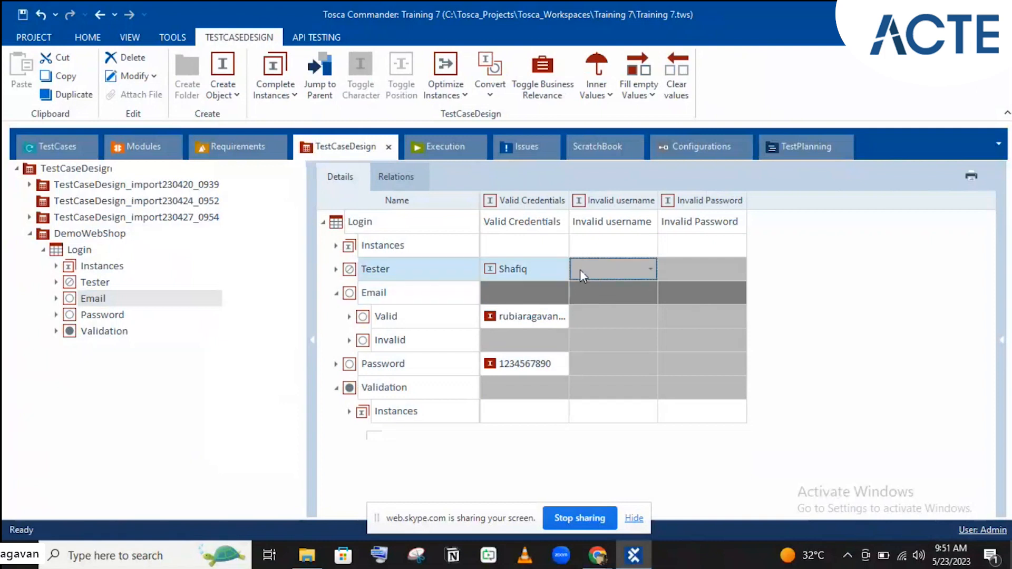
pyautogui.click(622, 272)
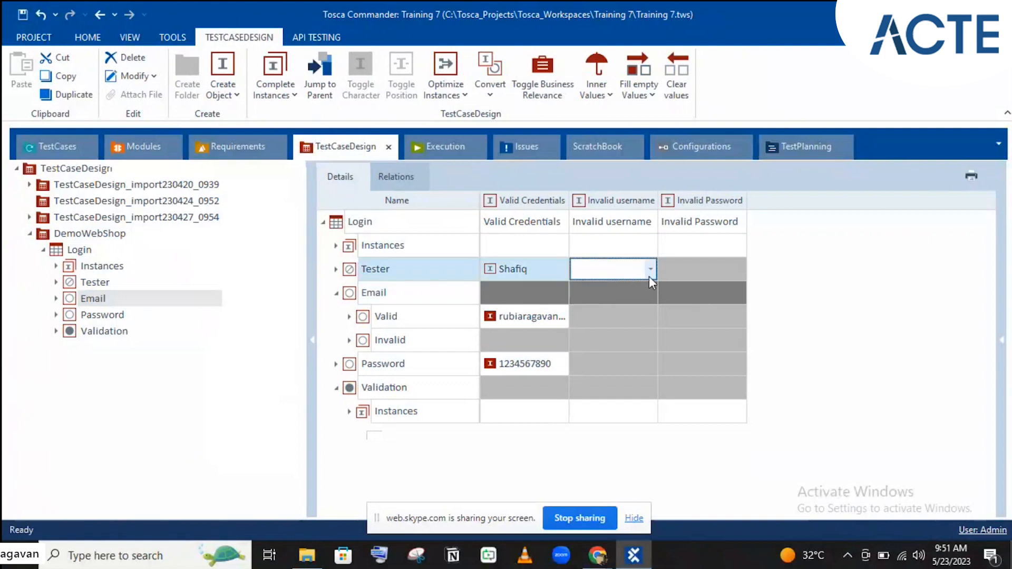
pyautogui.click(649, 275)
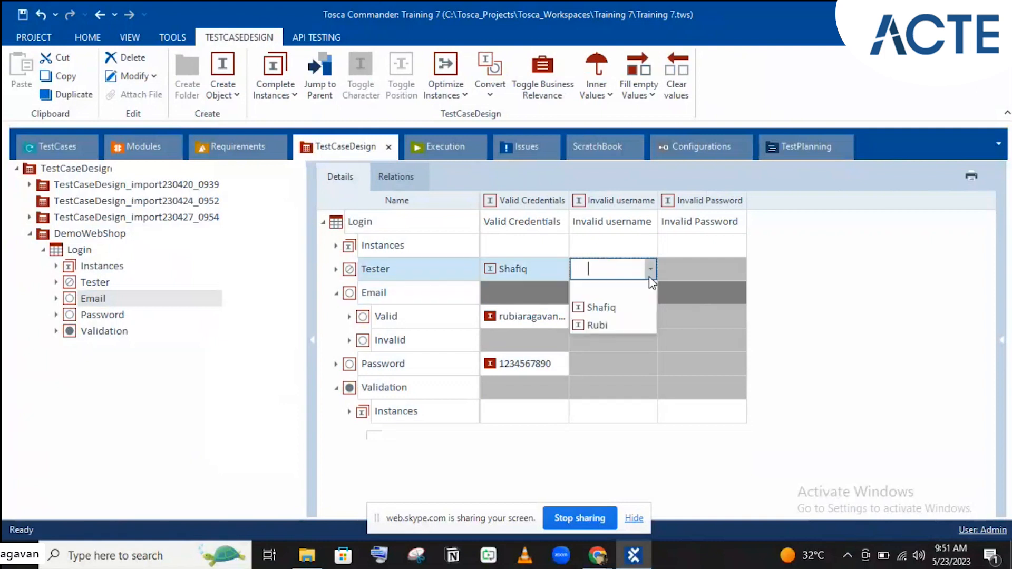
pyautogui.click(611, 321)
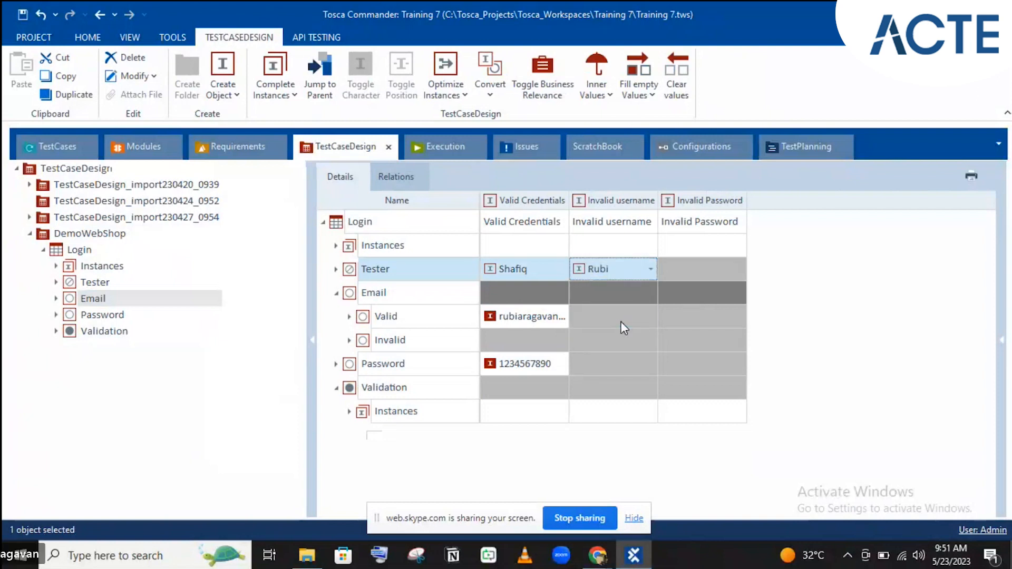
pyautogui.click(621, 321)
pyautogui.click(621, 321)
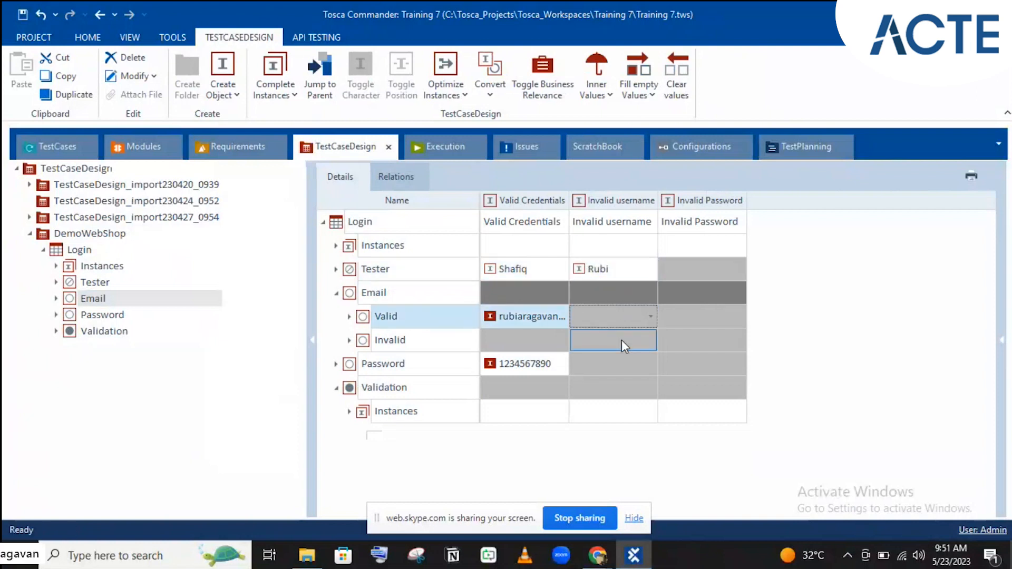
pyautogui.click(622, 340)
pyautogui.click(650, 340)
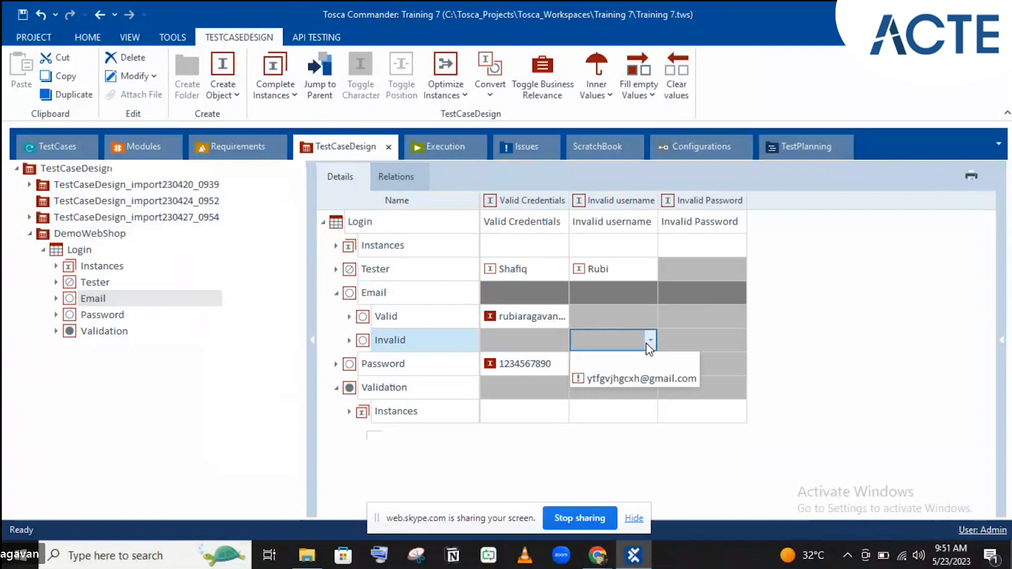
pyautogui.click(617, 382)
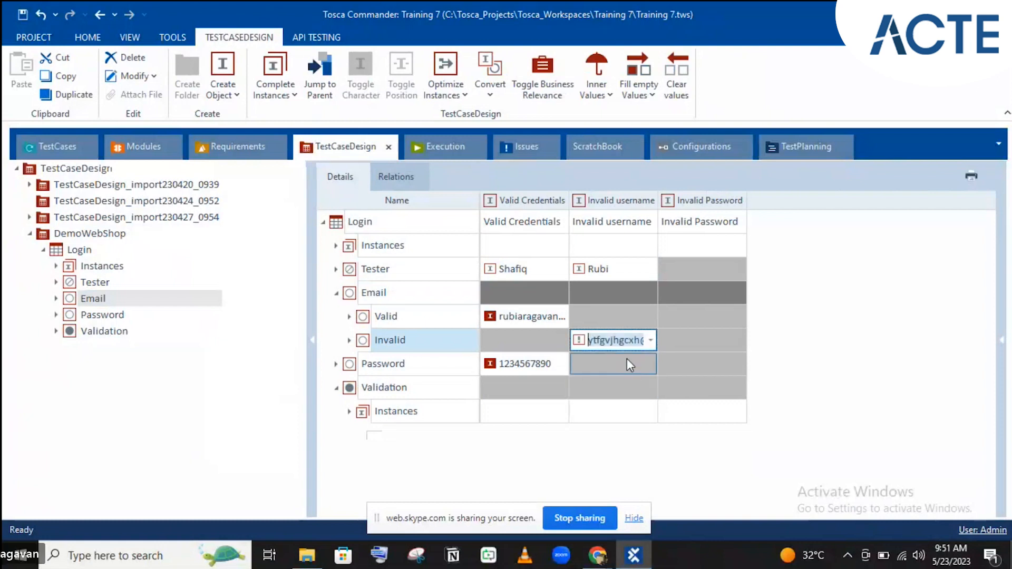
pyautogui.click(627, 364)
# - Set Invalid username's password to the valid one and validation to 'No customer account found'
pyautogui.click(646, 368)
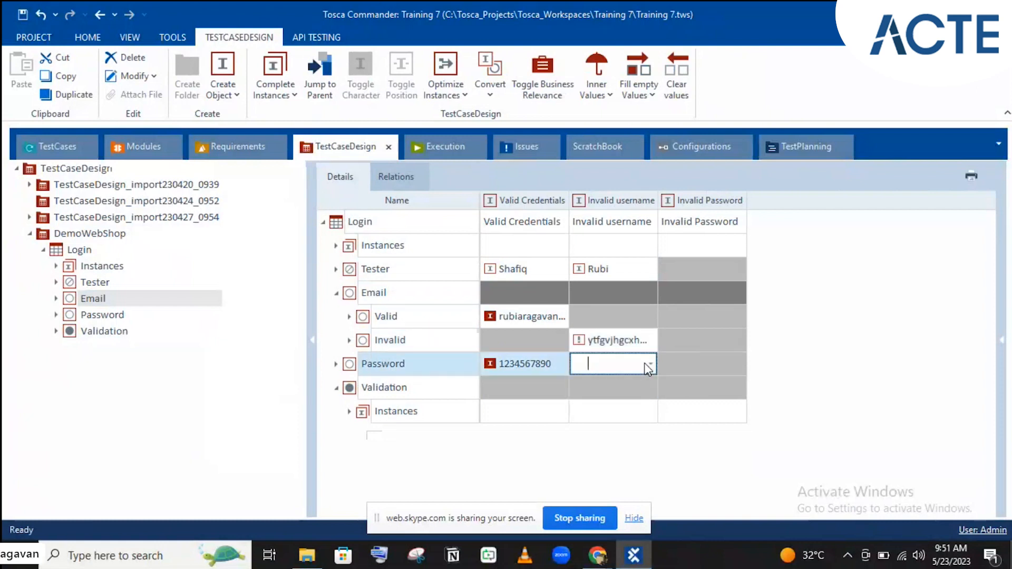
pyautogui.click(650, 365)
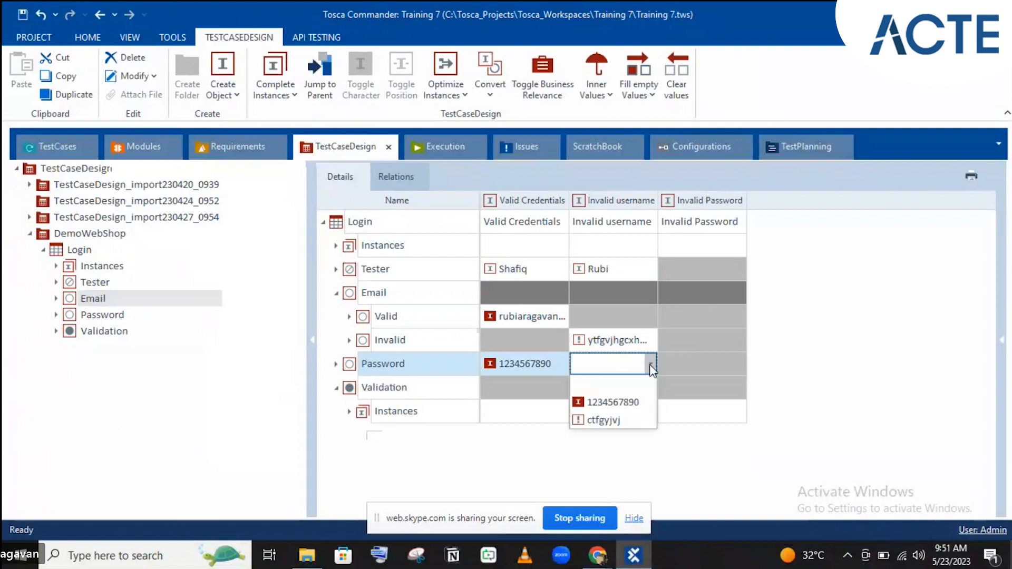
pyautogui.click(612, 402)
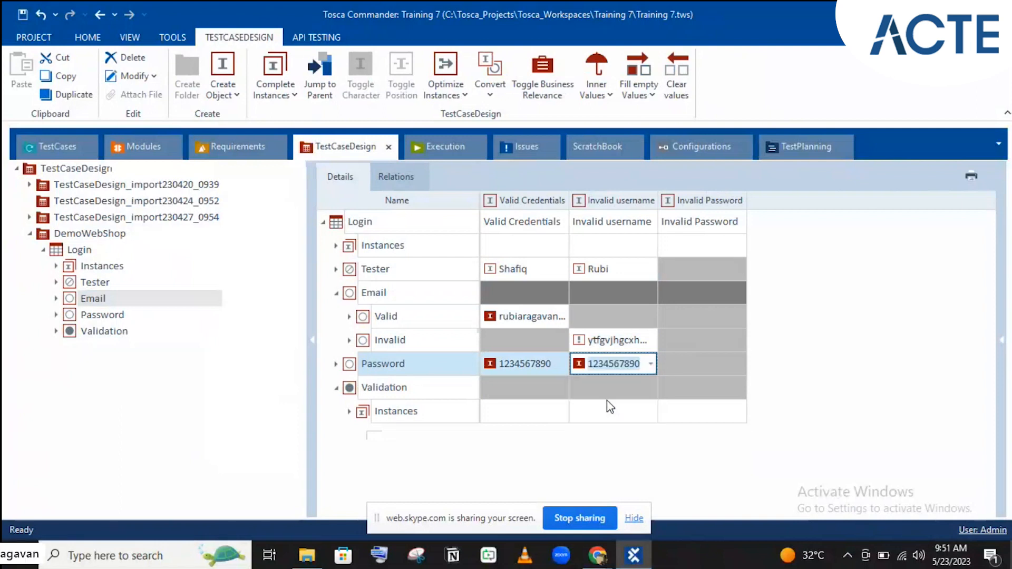
pyautogui.click(611, 409)
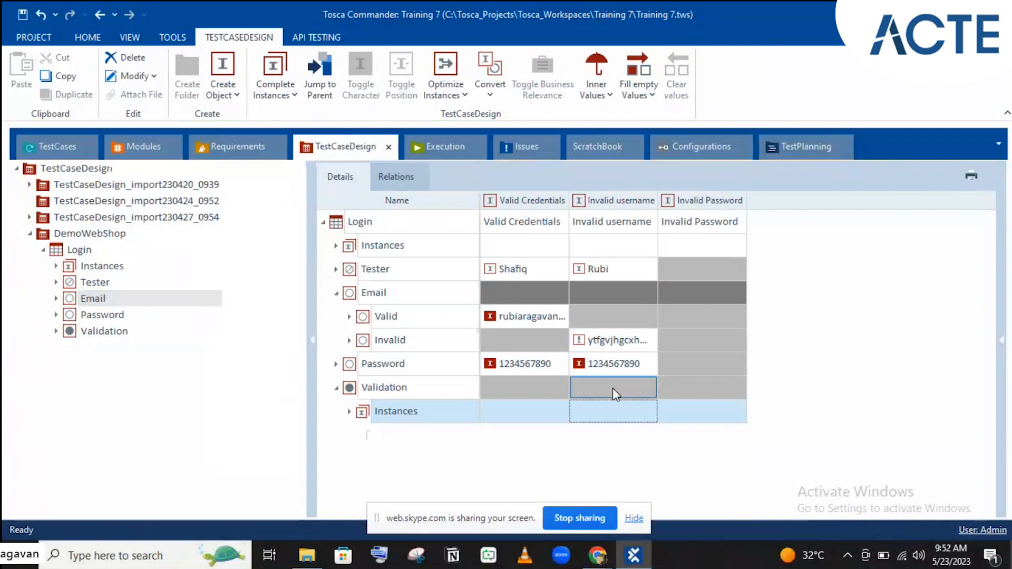
pyautogui.click(612, 388)
pyautogui.click(656, 387)
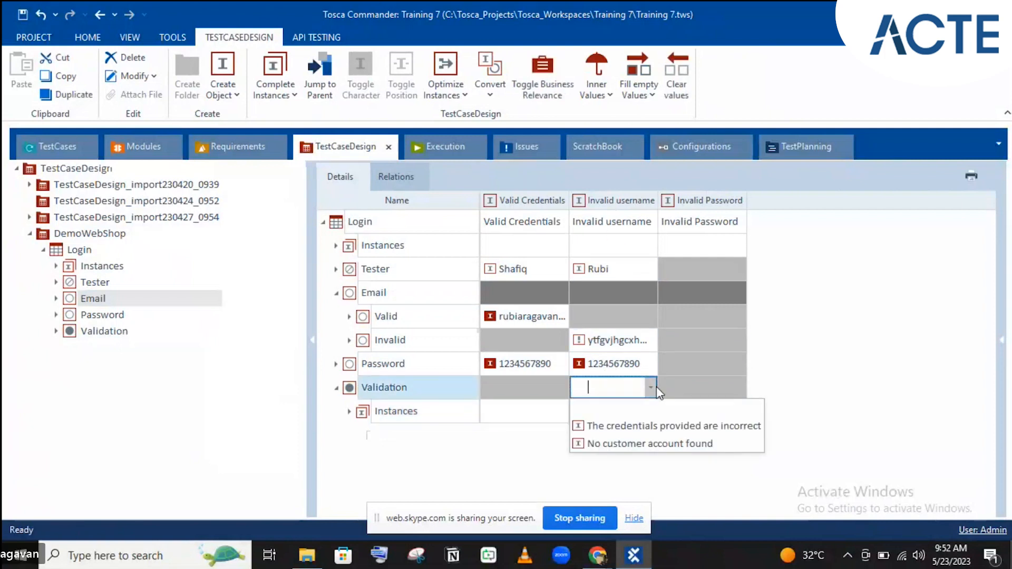
pyautogui.click(626, 443)
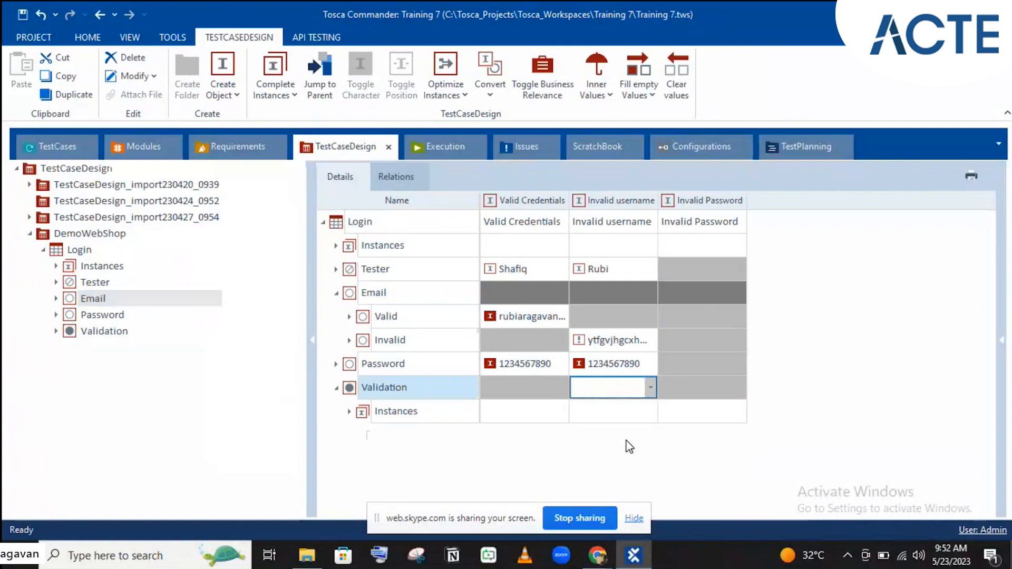
pyautogui.click(521, 370)
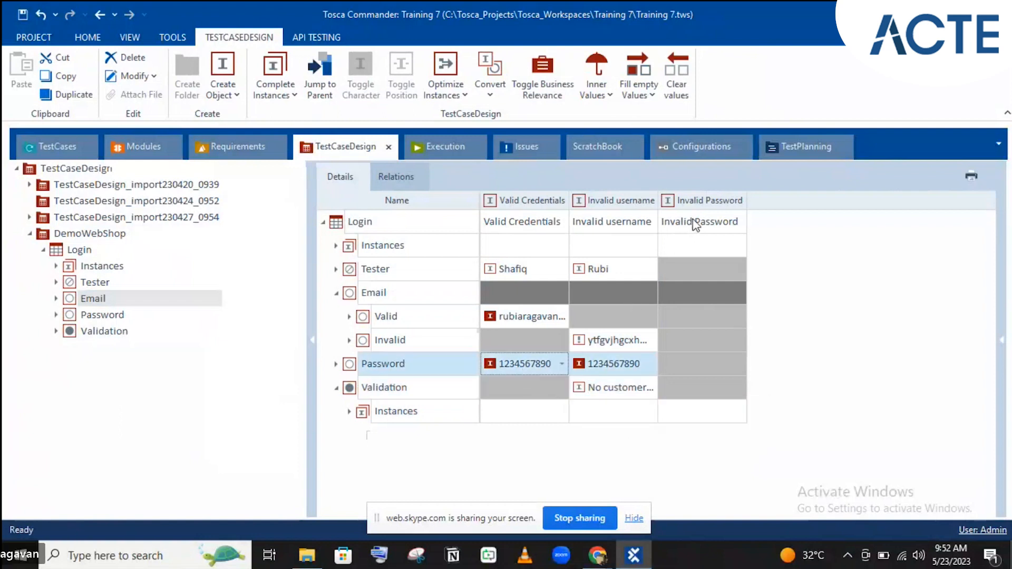
# - Pick the first tester for the Invalid Password instance
pyautogui.click(713, 267)
pyautogui.click(738, 269)
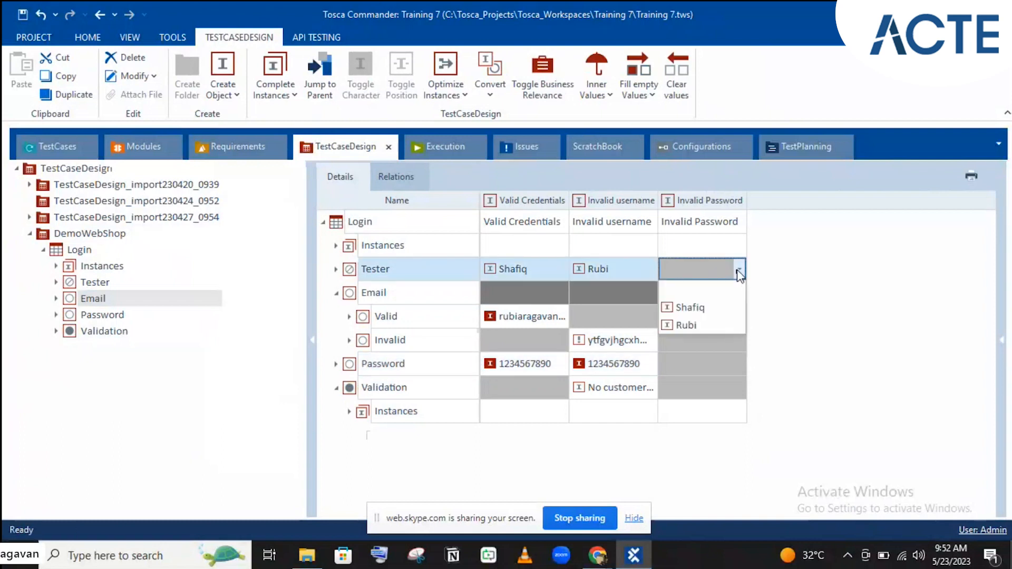
pyautogui.click(691, 308)
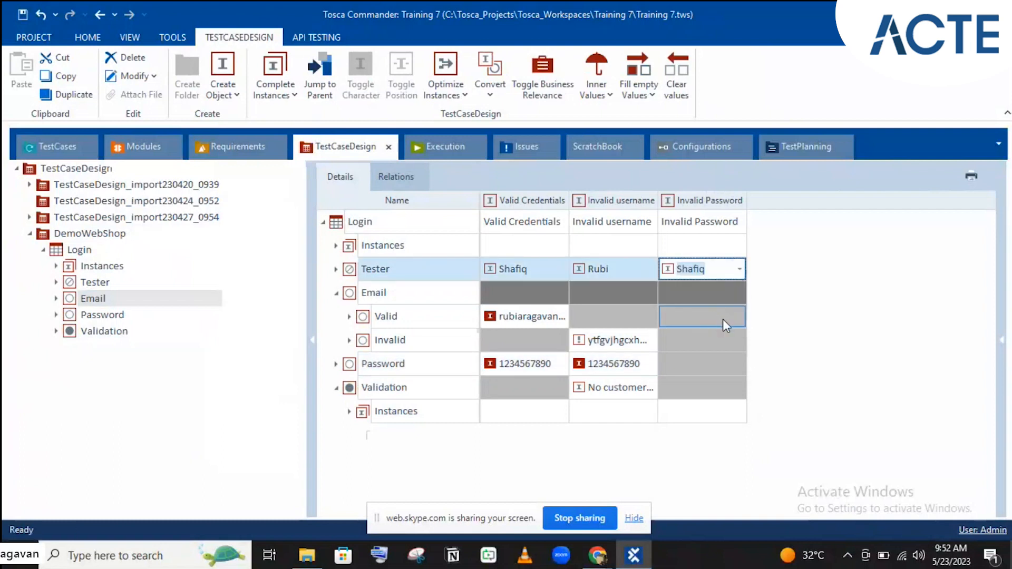
pyautogui.click(710, 321)
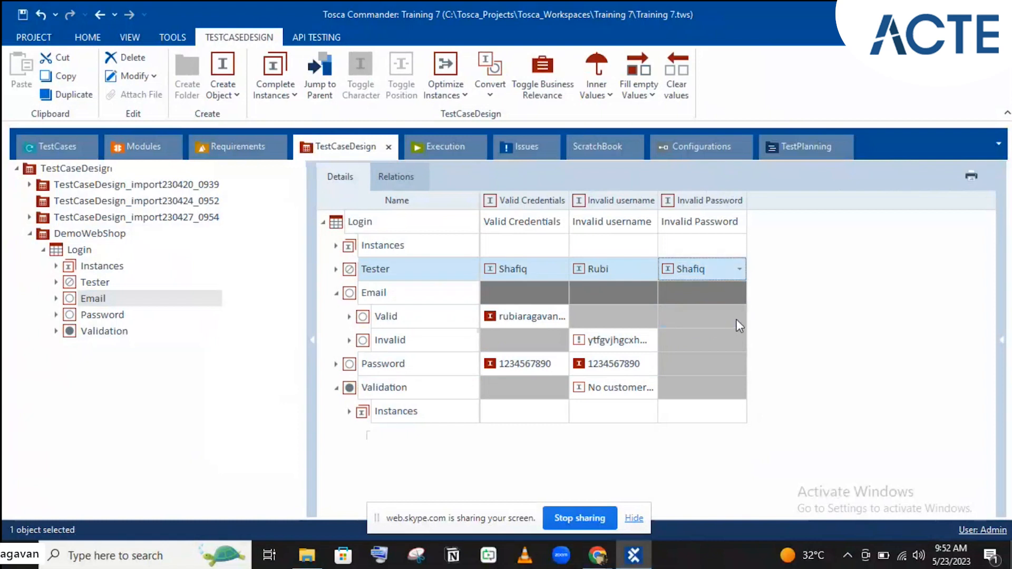
pyautogui.click(738, 317)
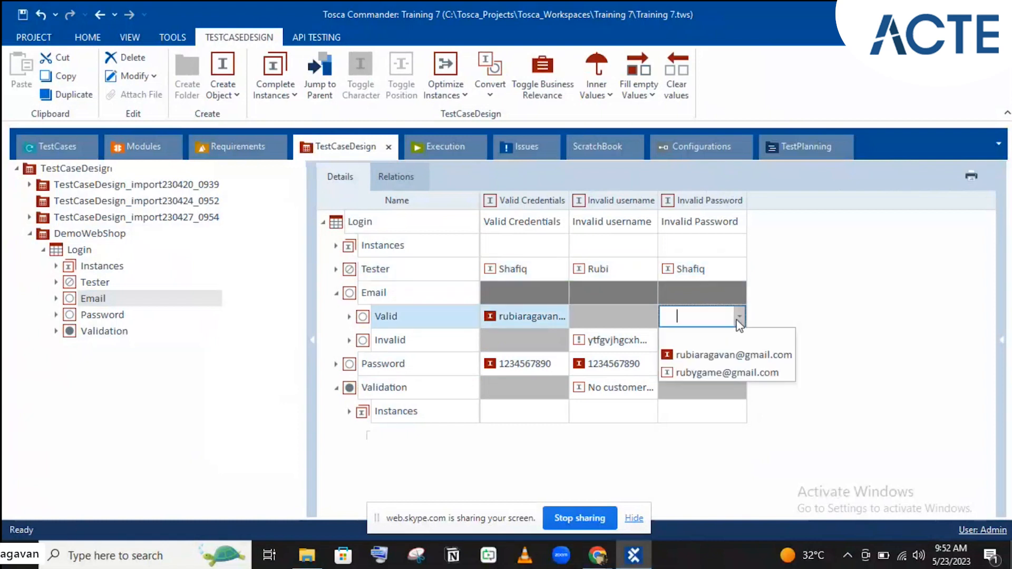
pyautogui.click(712, 372)
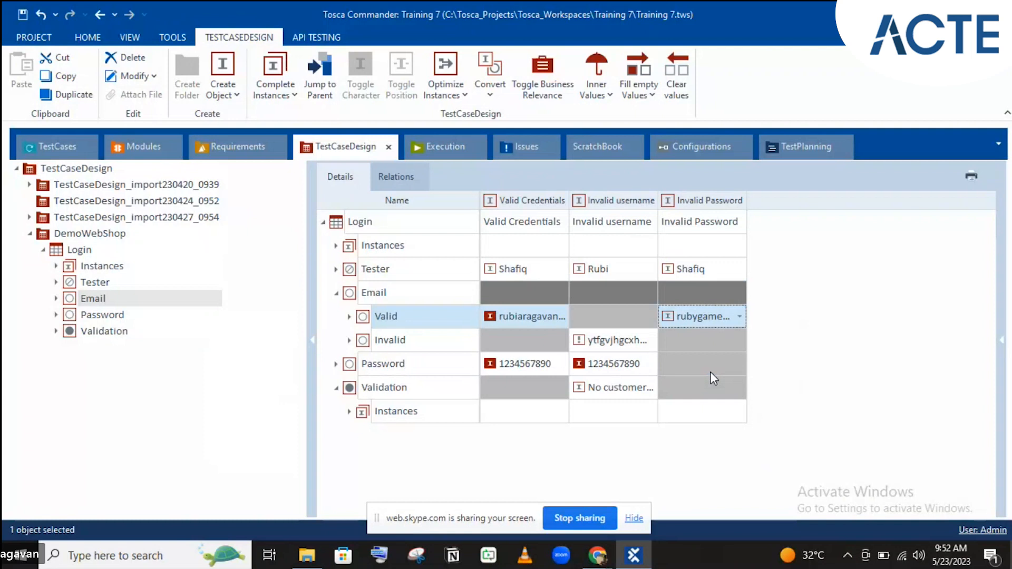
pyautogui.click(711, 371)
pyautogui.click(741, 319)
pyautogui.click(740, 317)
pyautogui.click(716, 348)
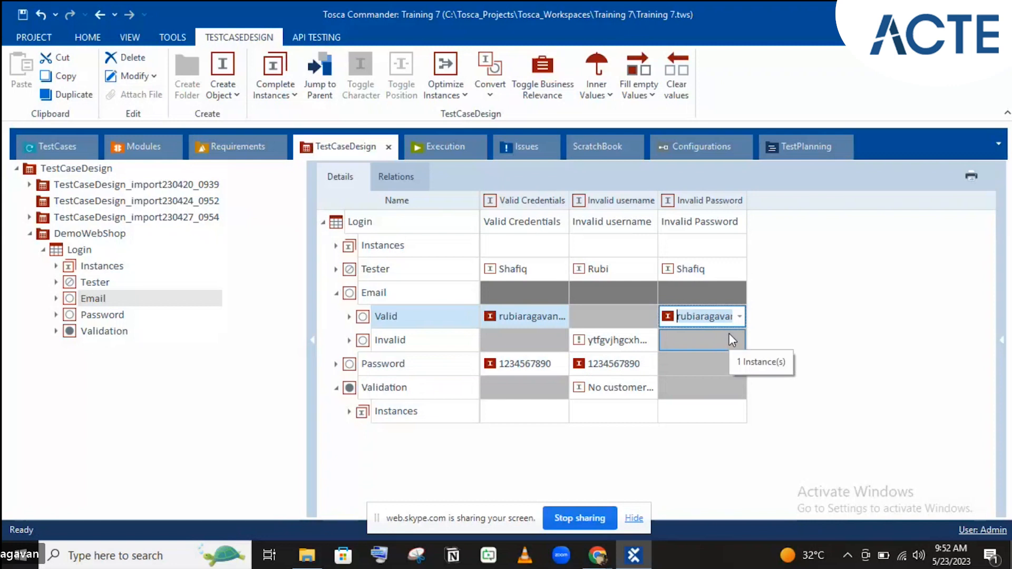
pyautogui.click(740, 316)
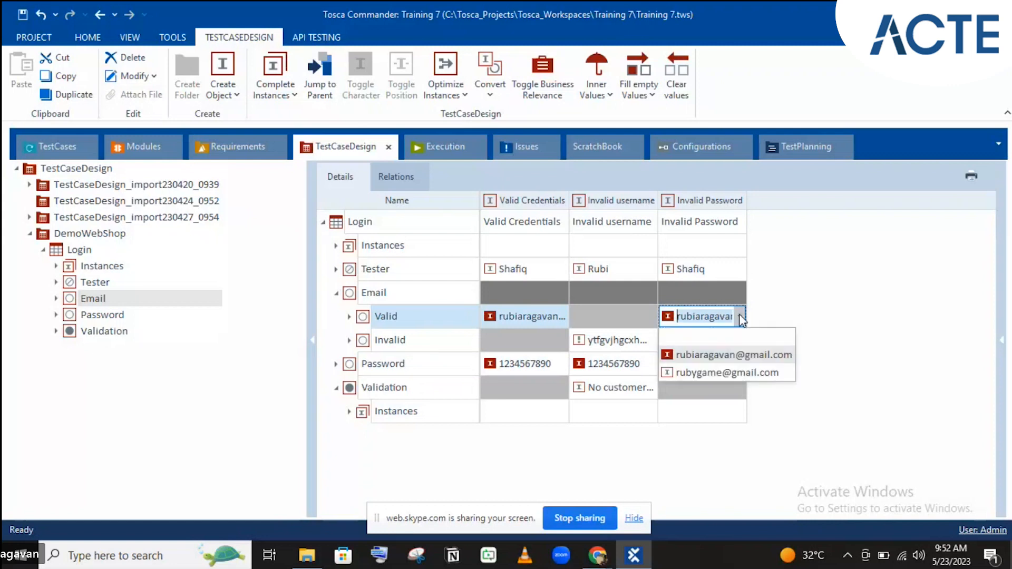
pyautogui.click(707, 371)
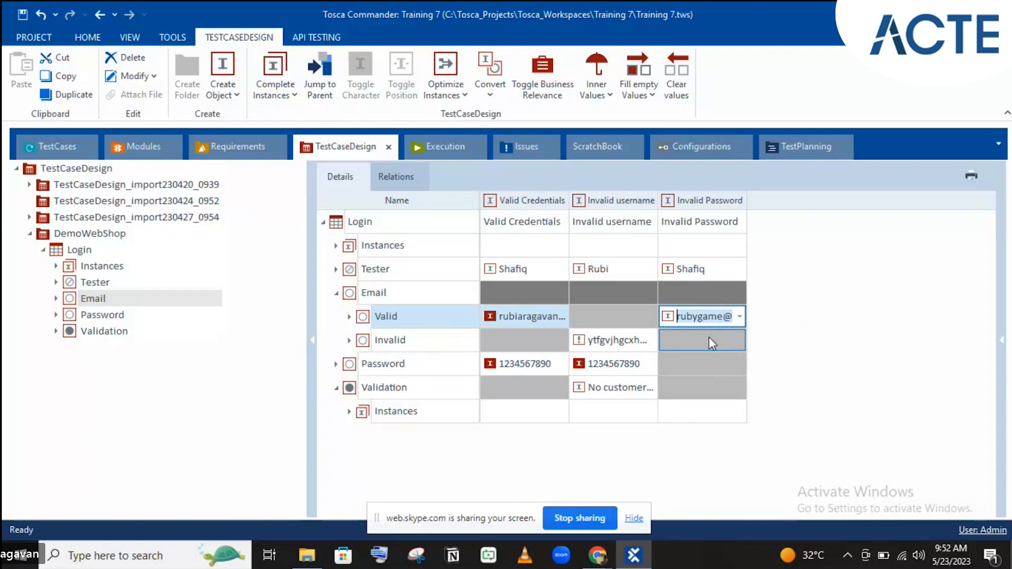
pyautogui.click(710, 338)
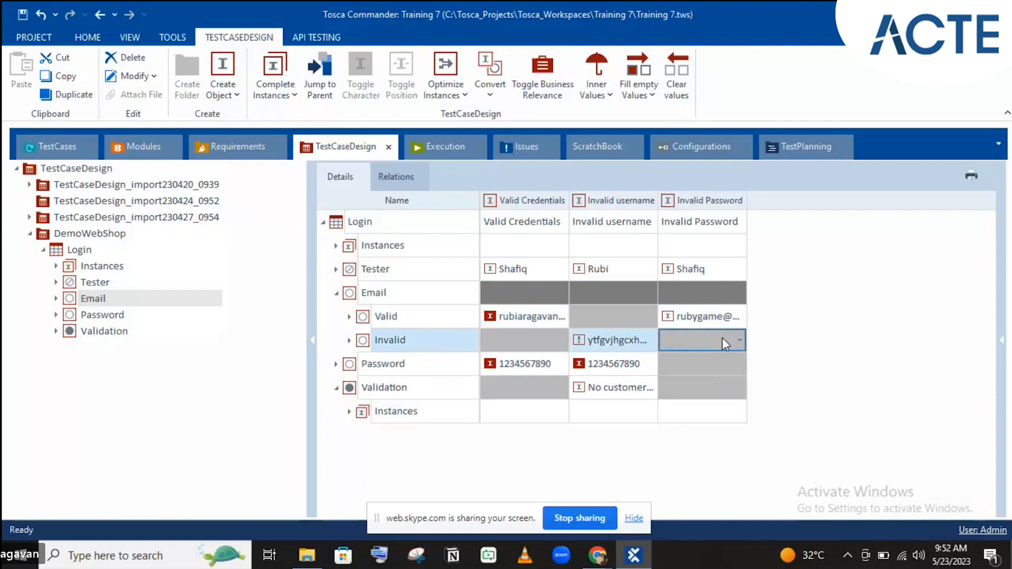
# - Give Invalid Password the wrong password and validation 'The credentials provided are incorrect'
pyautogui.click(720, 361)
pyautogui.click(713, 360)
pyautogui.click(741, 368)
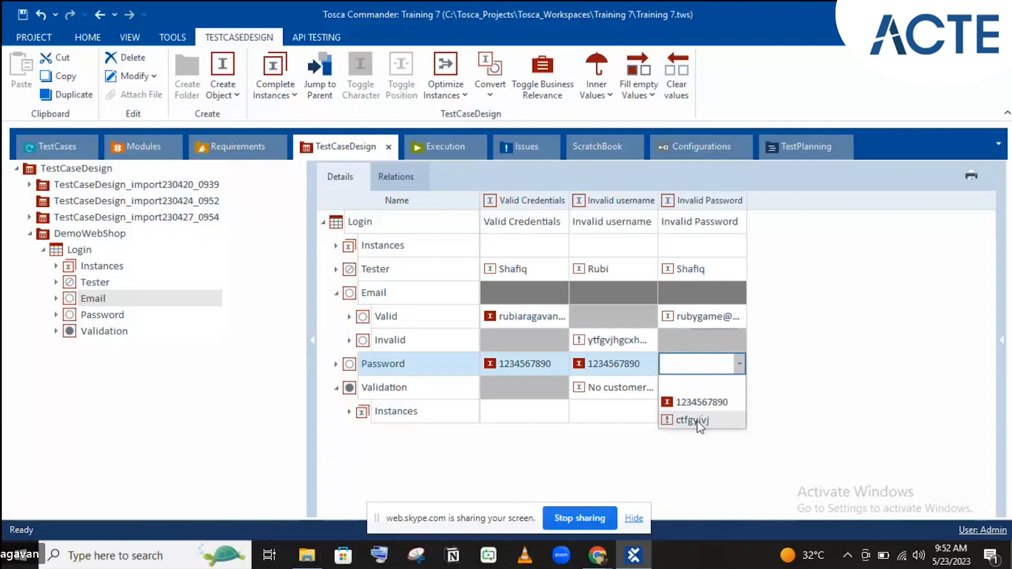
pyautogui.click(698, 421)
pyautogui.click(721, 399)
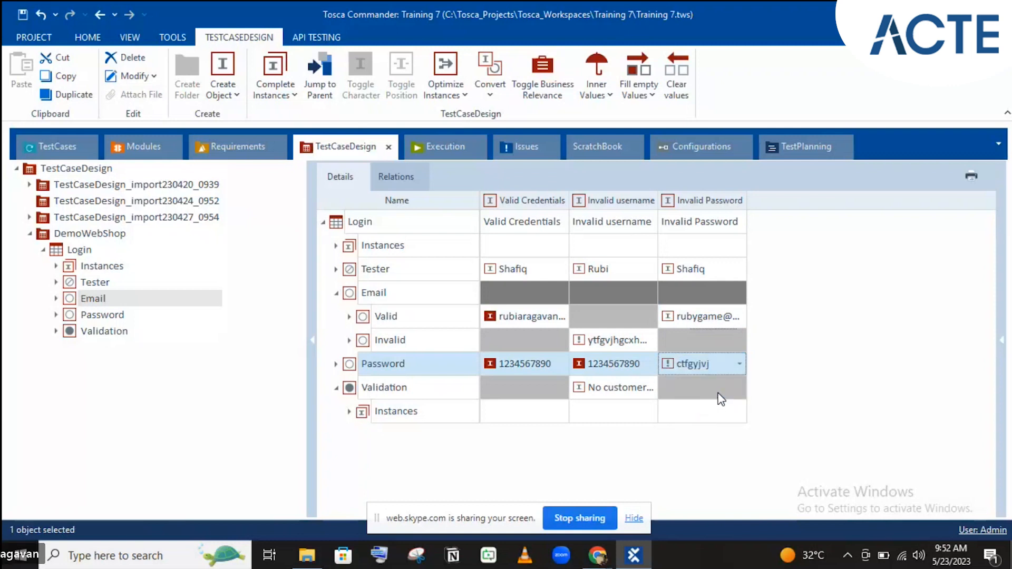
pyautogui.click(740, 388)
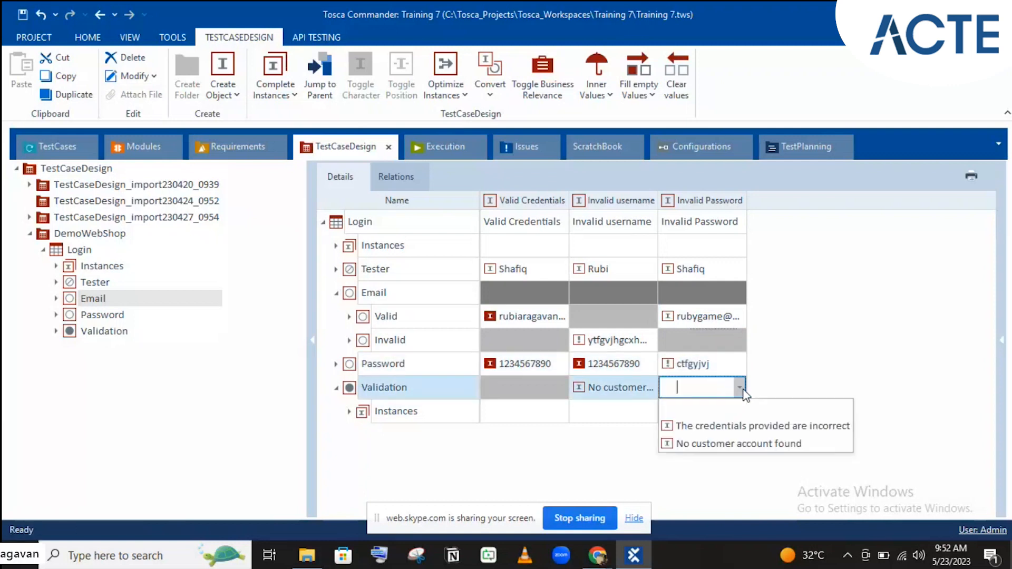
pyautogui.click(701, 424)
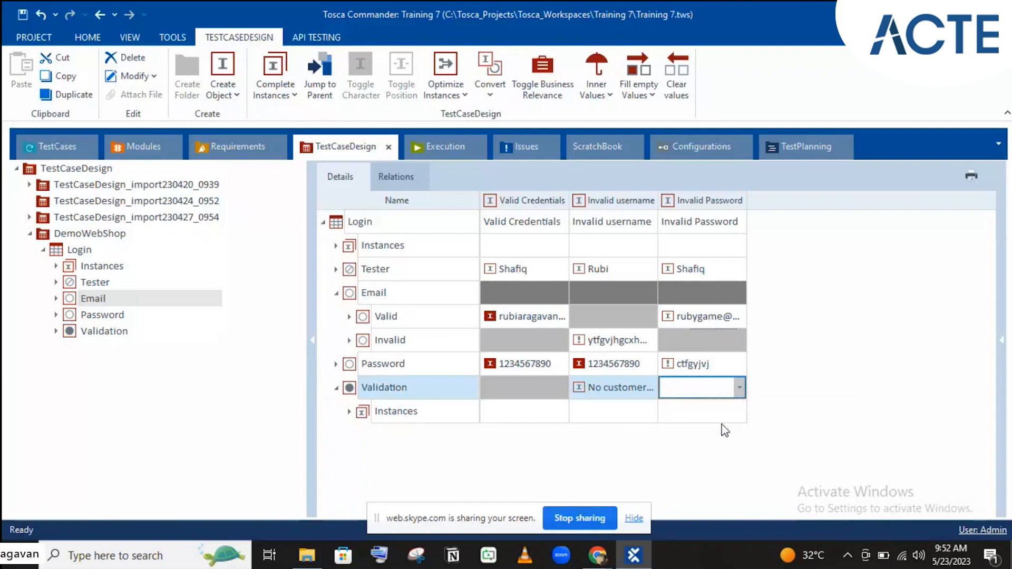
pyautogui.click(844, 393)
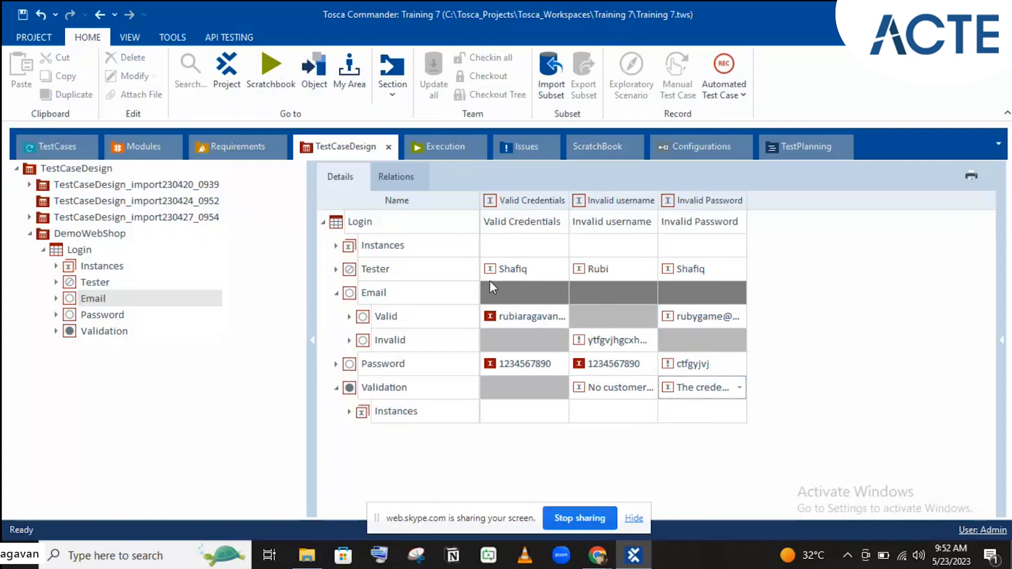
pyautogui.click(336, 293)
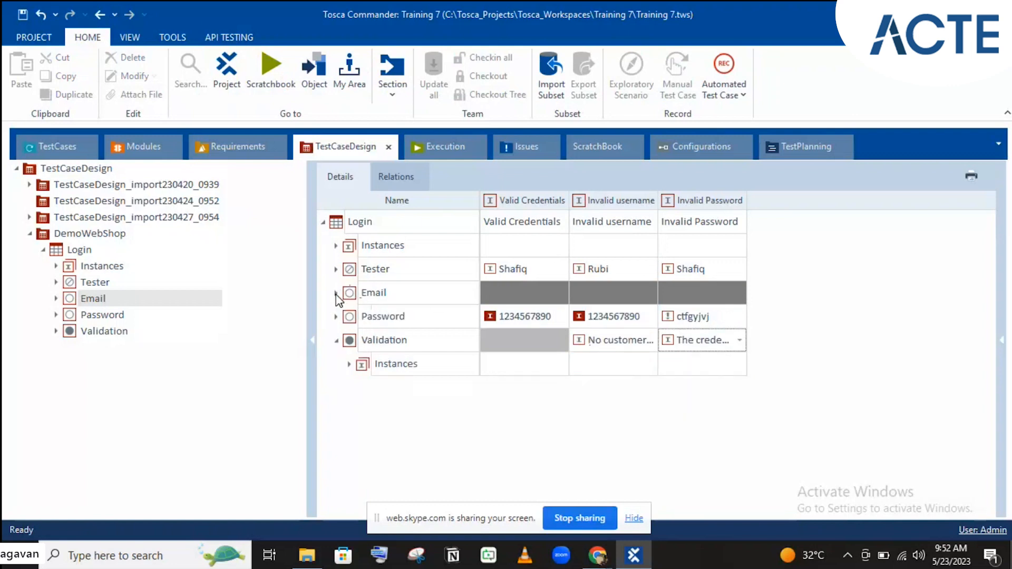
pyautogui.click(336, 293)
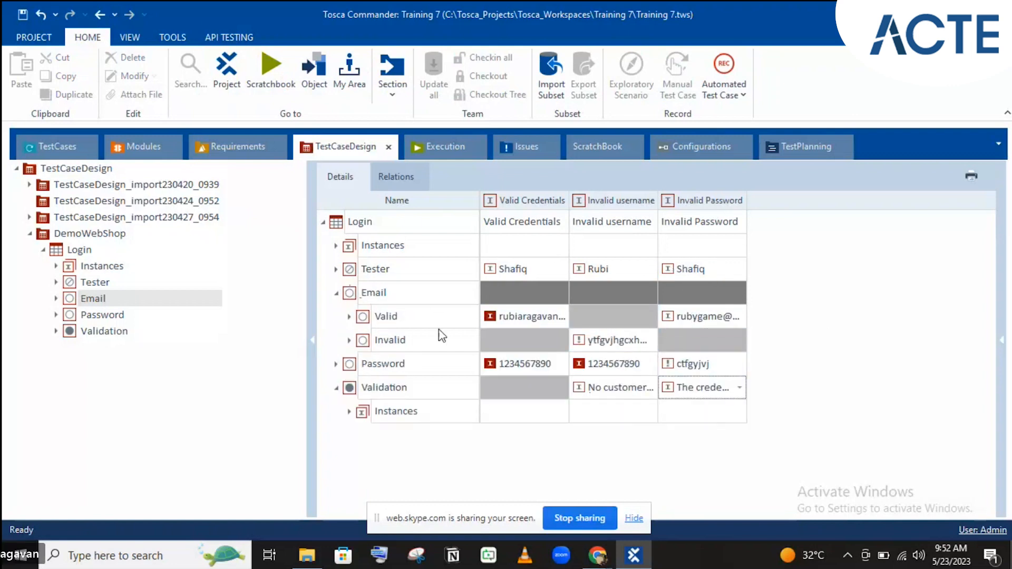
# - Instantiate the TCD > Login template, confirming Yes to start the instantiation
pyautogui.click(37, 148)
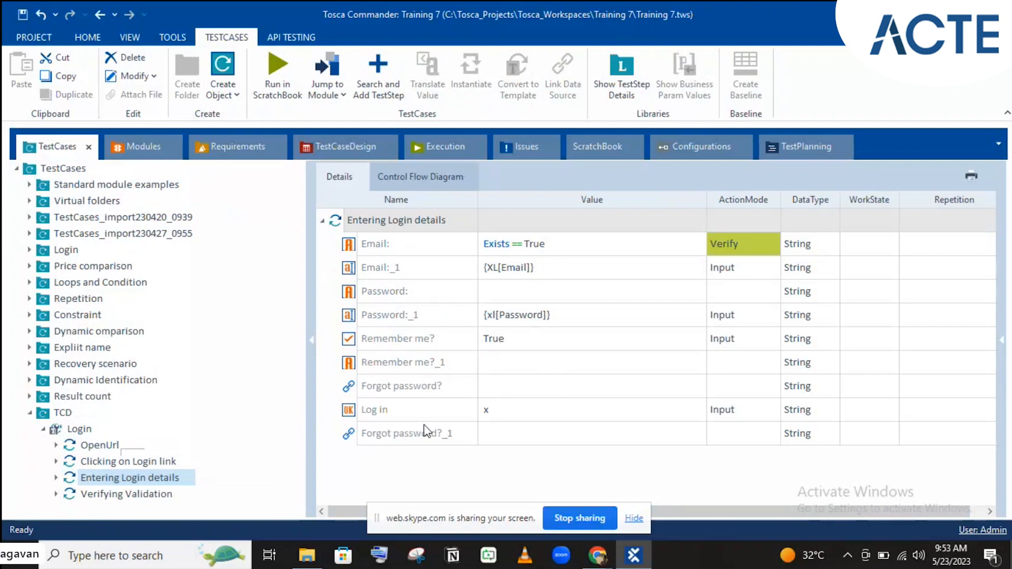
pyautogui.click(93, 431)
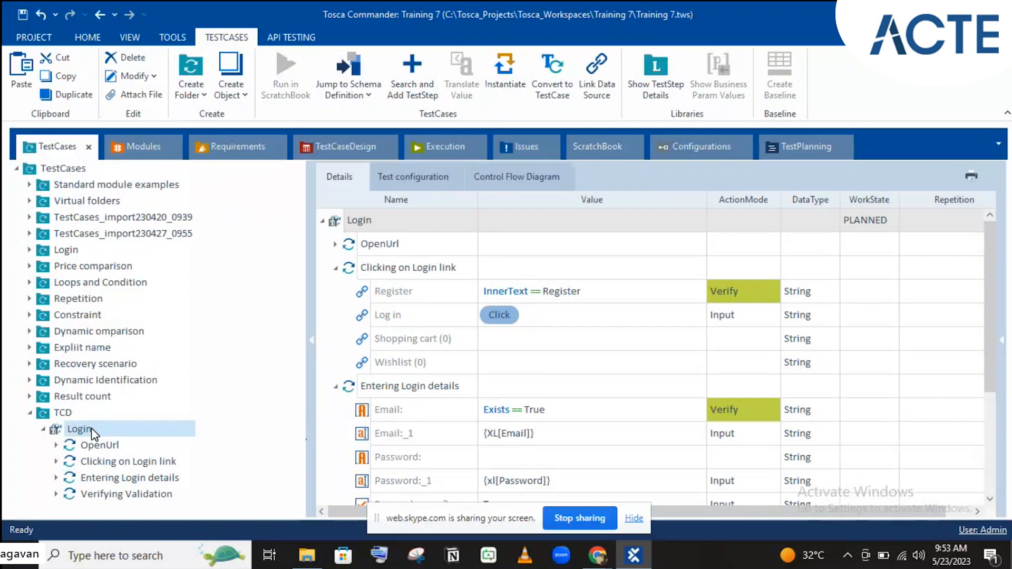
pyautogui.click(506, 90)
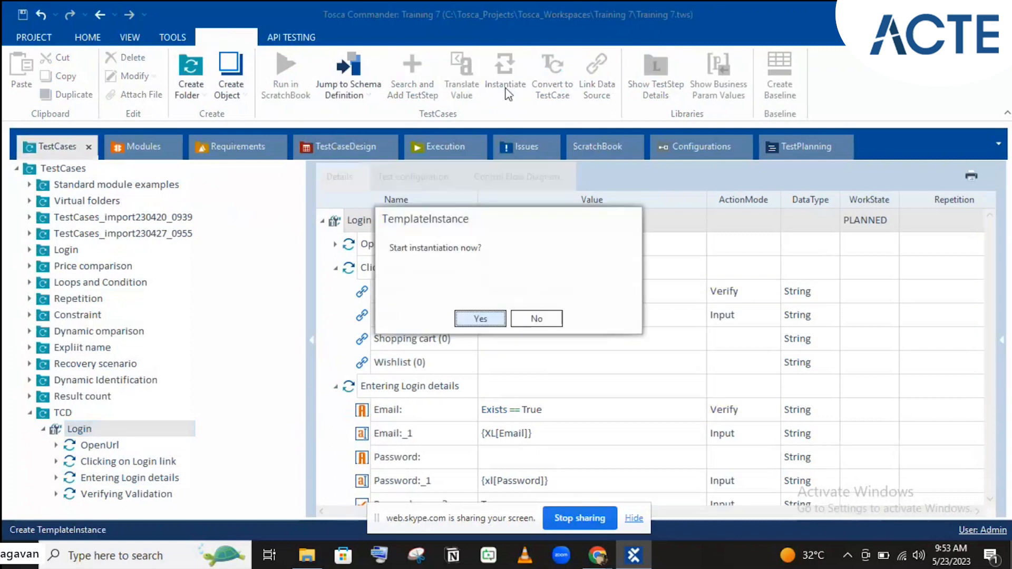
pyautogui.click(471, 320)
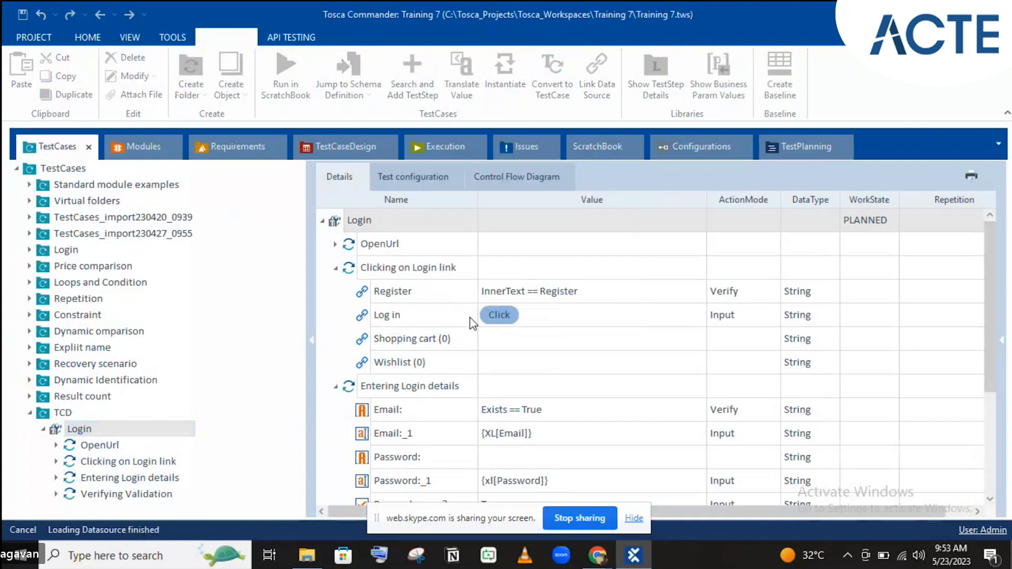
pyautogui.click(43, 430)
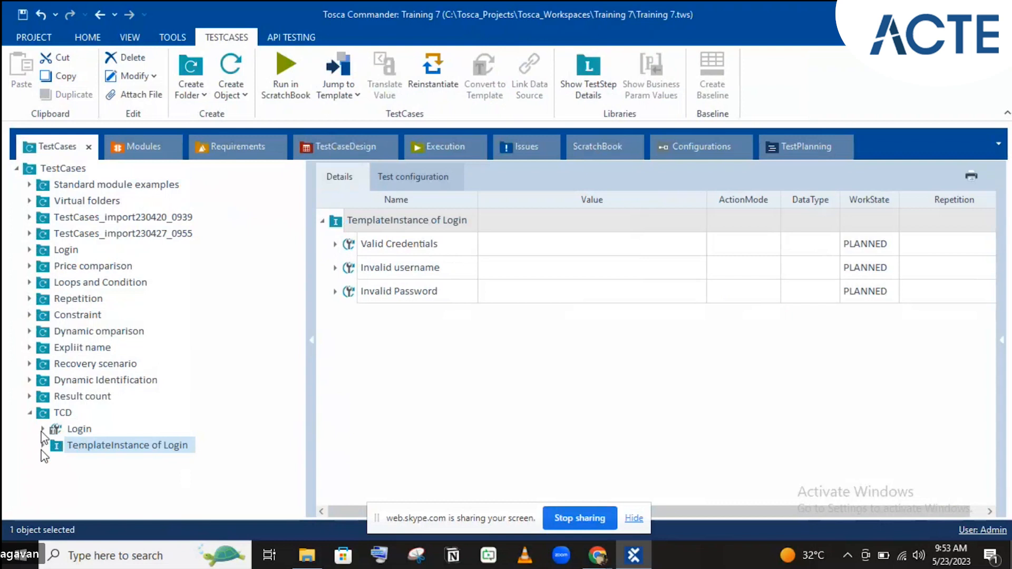
# - Expand the new TemplateInstance and compare Valid Credentials with the Login test sheet's instances
pyautogui.click(44, 445)
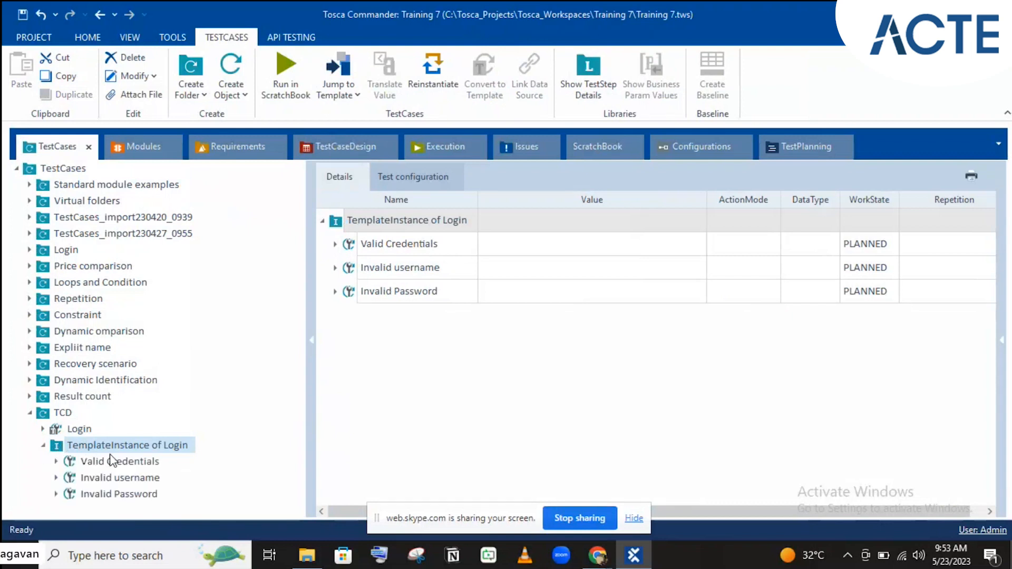
pyautogui.click(111, 461)
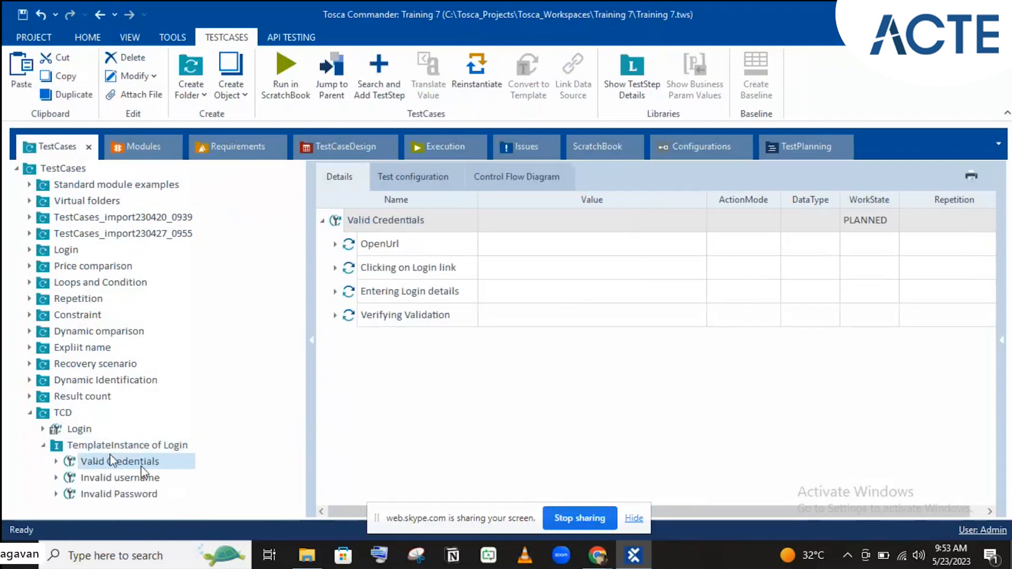
pyautogui.click(345, 147)
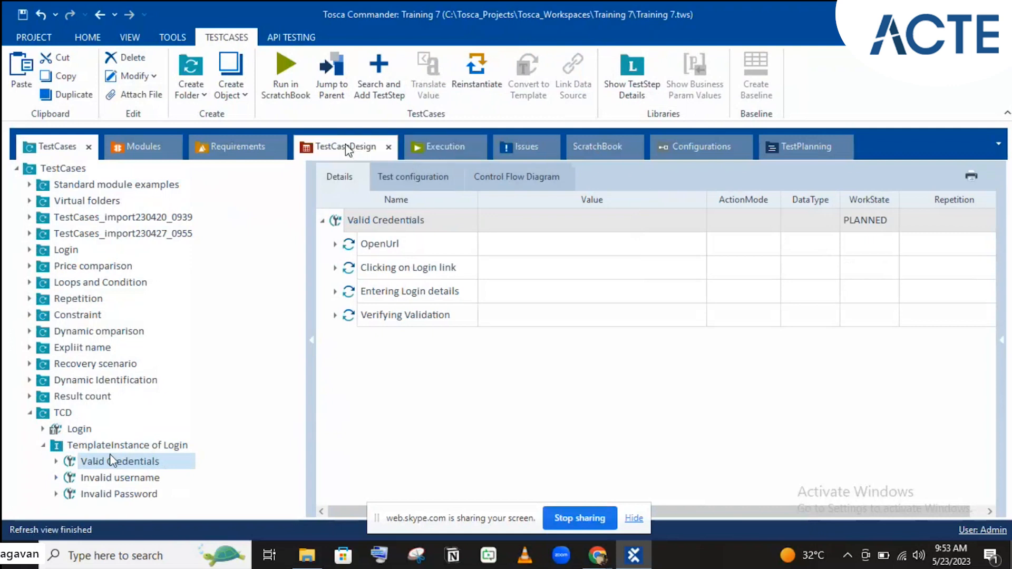
pyautogui.click(94, 252)
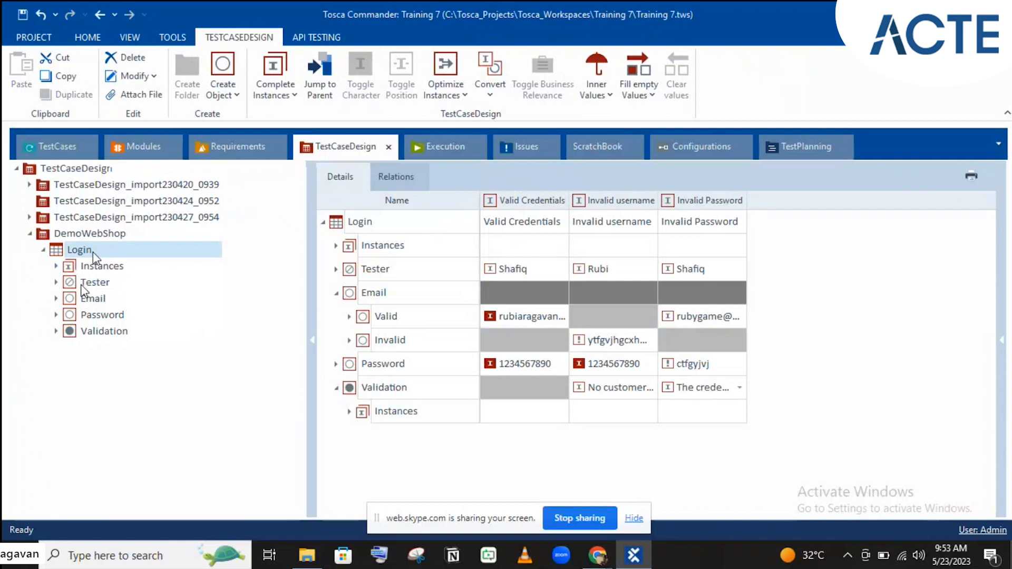
pyautogui.click(55, 266)
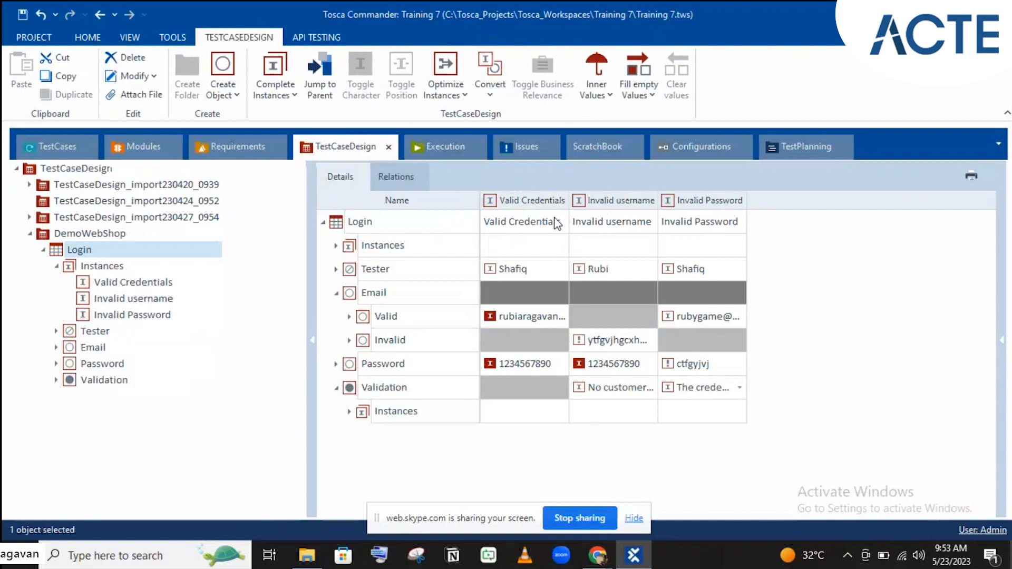
pyautogui.click(30, 156)
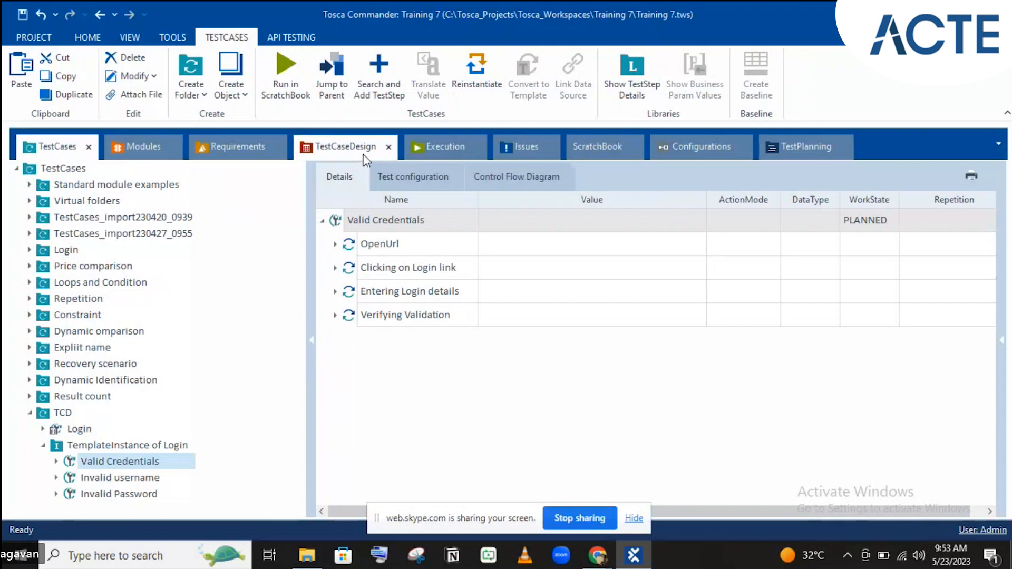
pyautogui.click(348, 147)
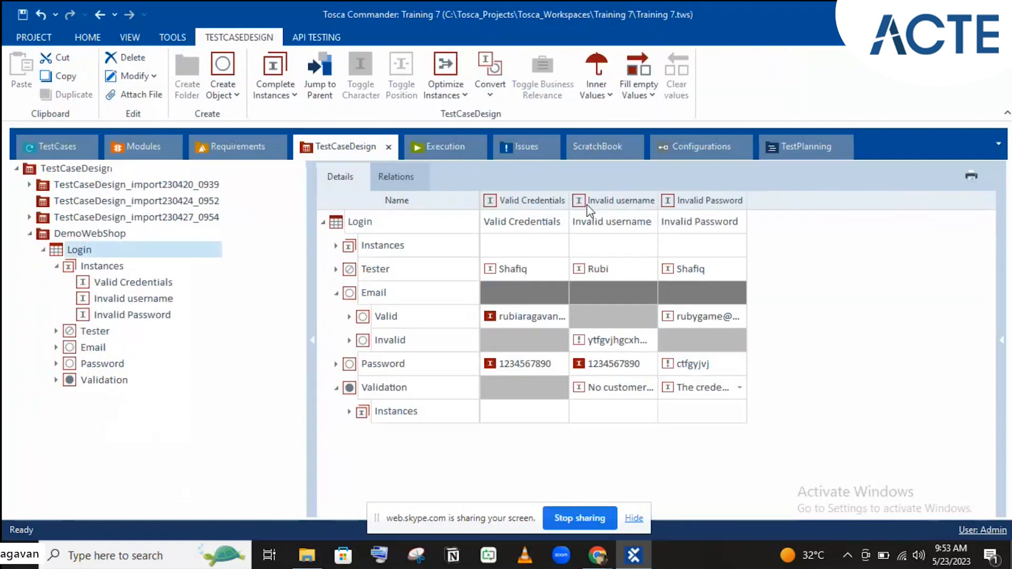
pyautogui.click(39, 168)
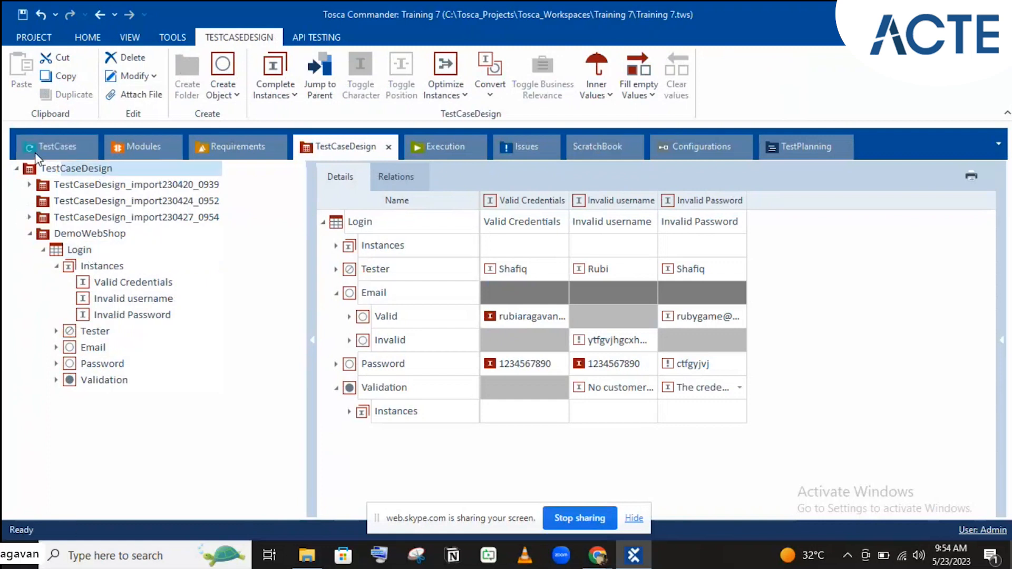
pyautogui.click(41, 148)
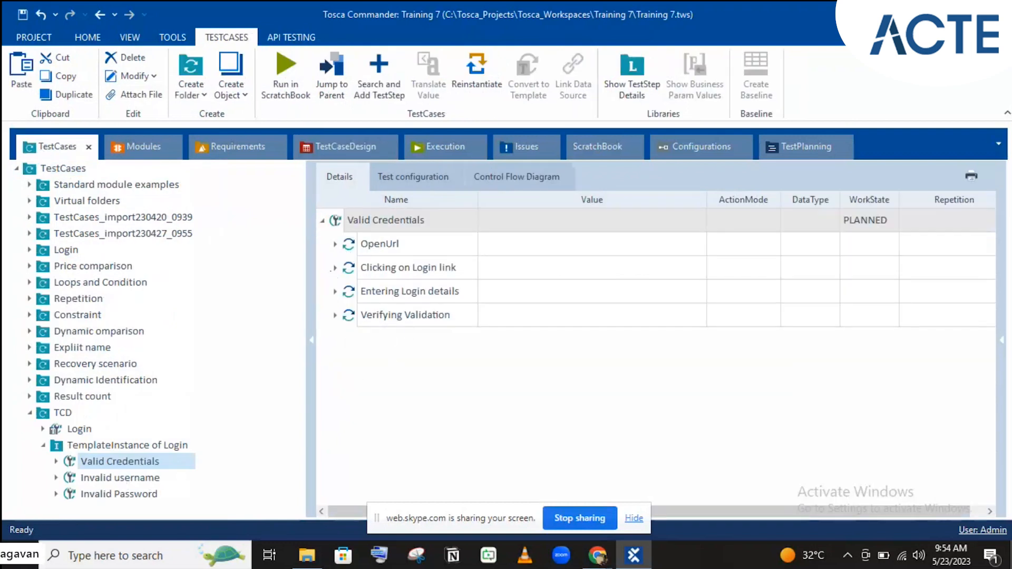
# - Inspect Entering Login details for Valid Credentials and Invalid username, then view the TCD Login template
pyautogui.click(335, 292)
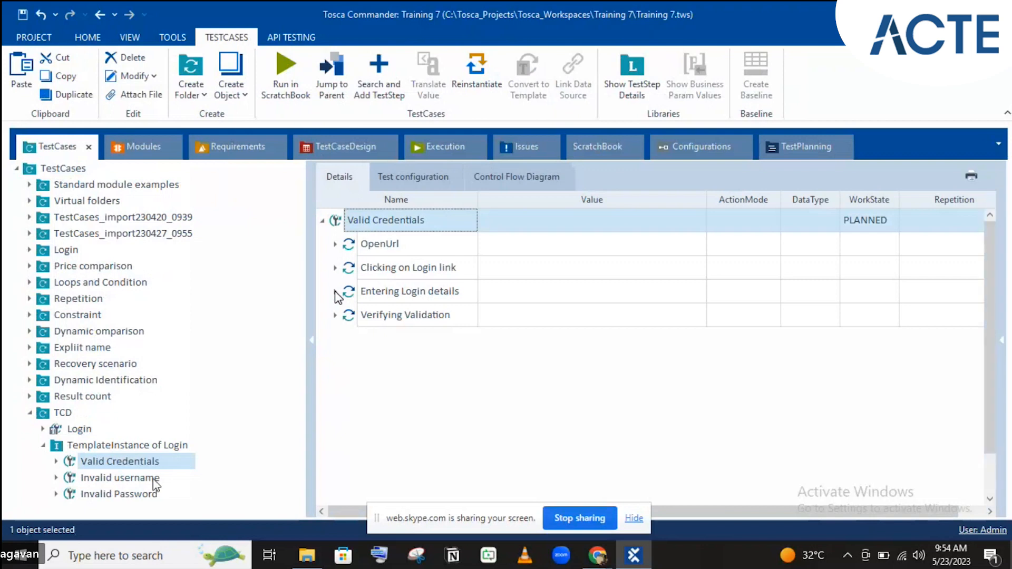
pyautogui.click(335, 291)
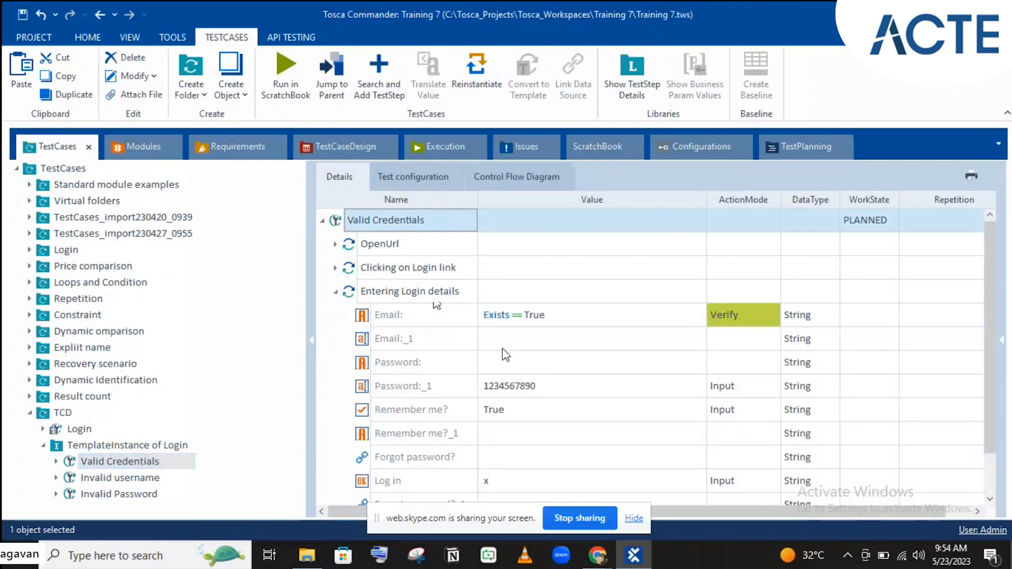
pyautogui.scroll(-2, 556, 283)
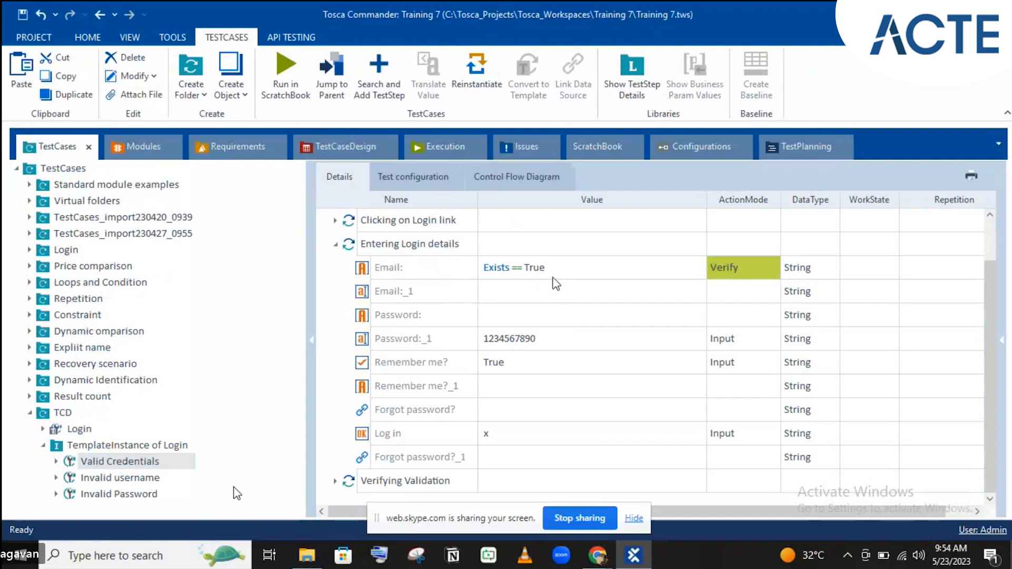
pyautogui.click(109, 481)
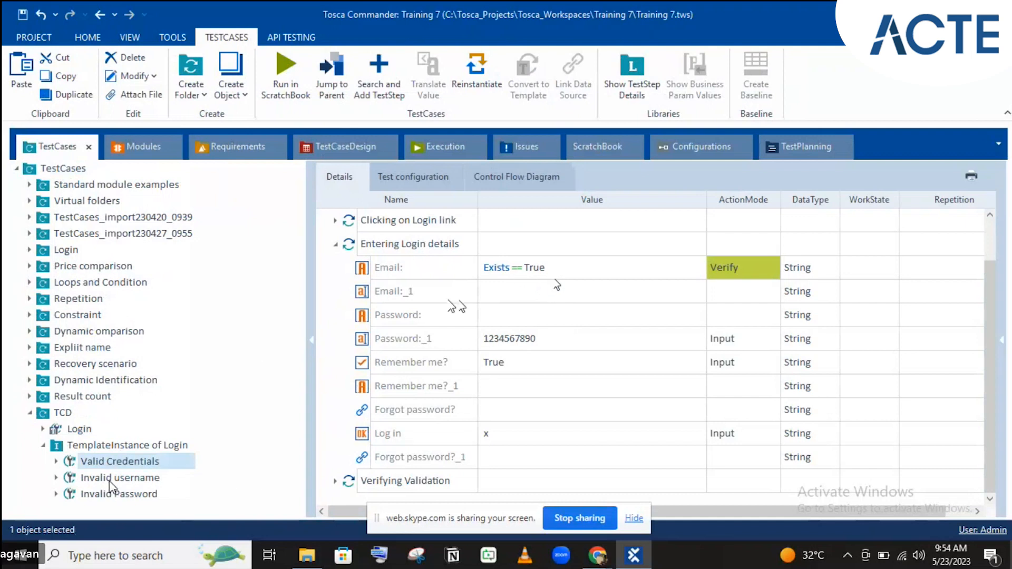
pyautogui.click(110, 478)
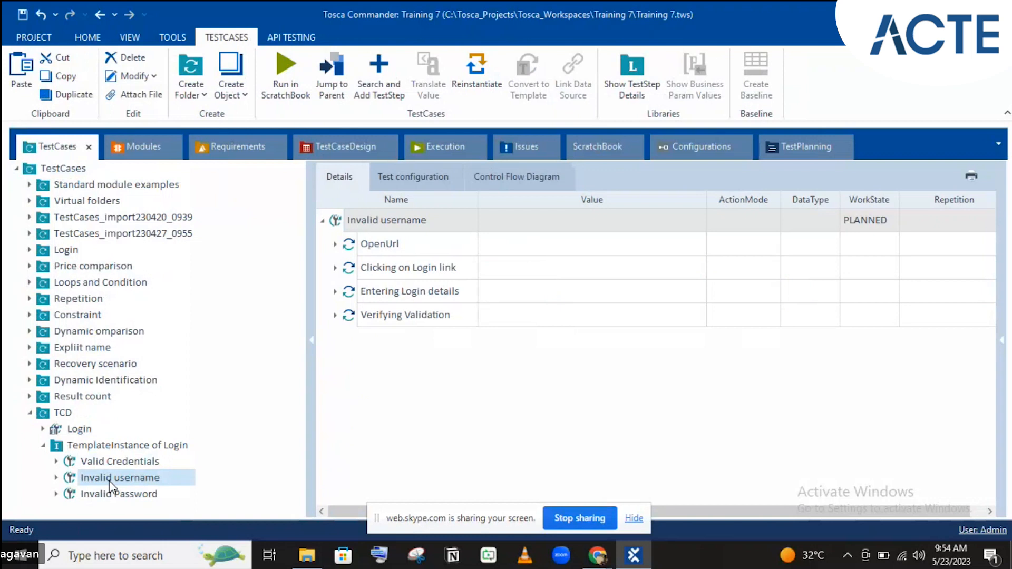
pyautogui.click(335, 291)
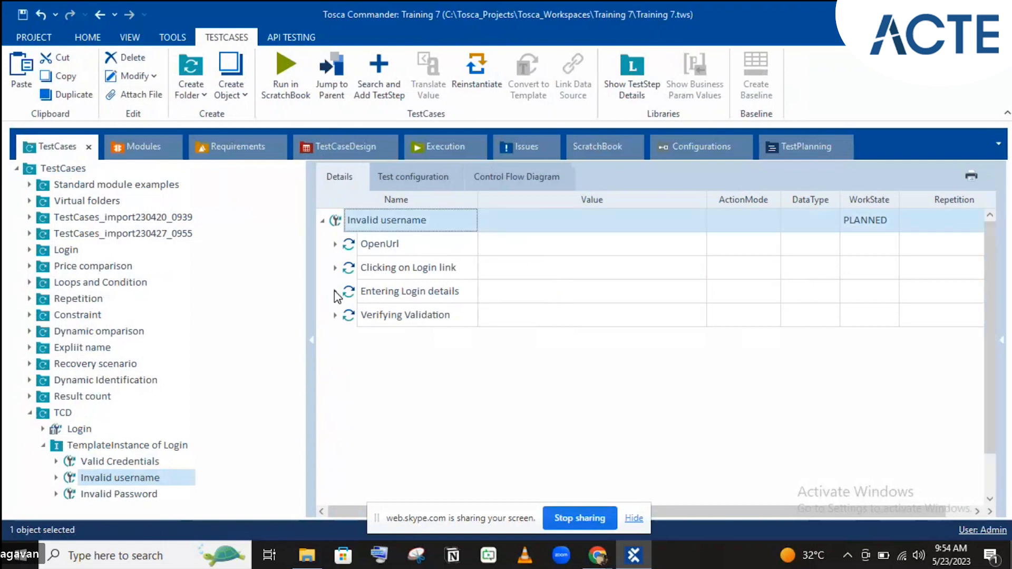
pyautogui.click(335, 291)
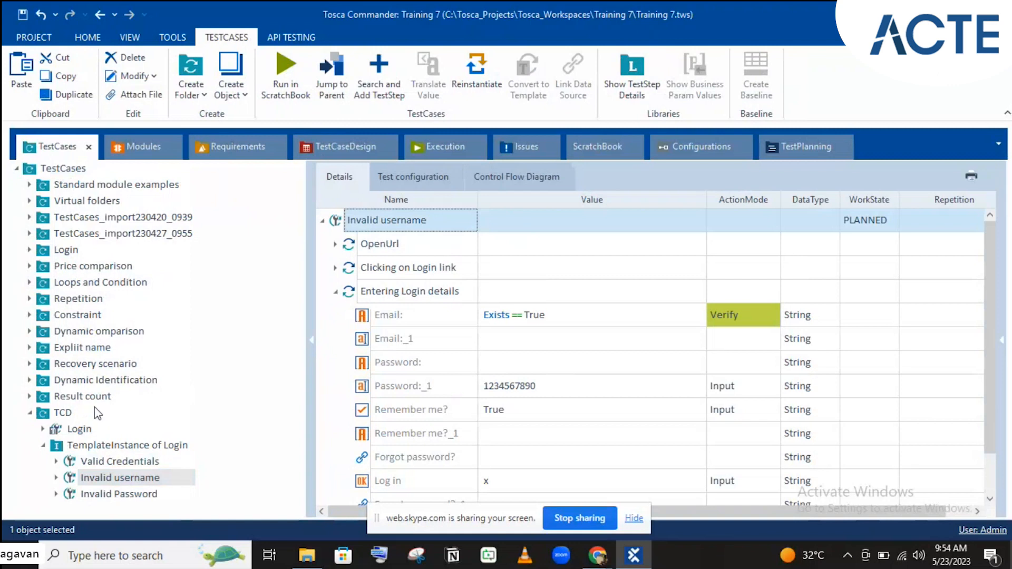
pyautogui.click(75, 430)
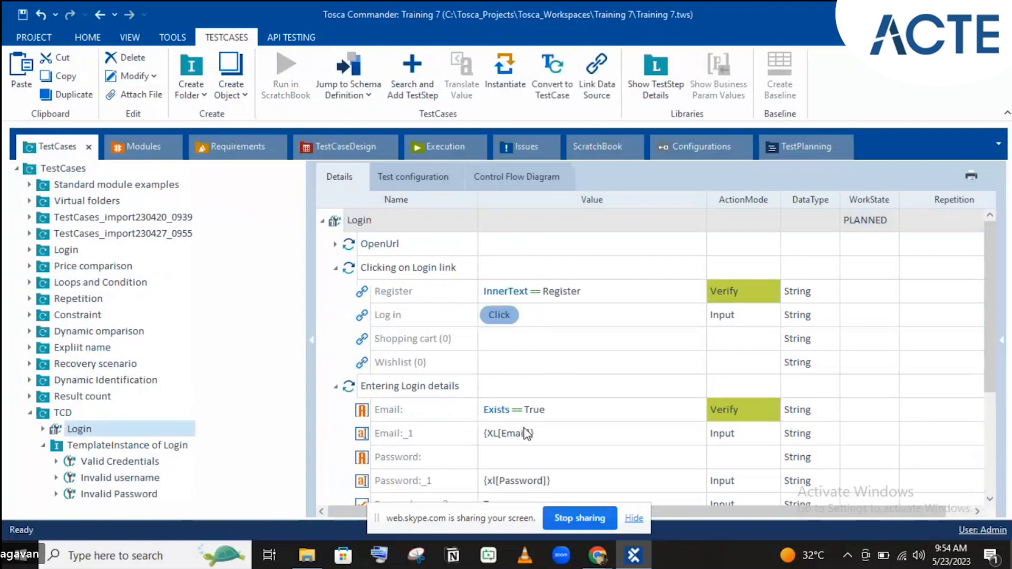
# - Drag the Email > Valid attribute into the Login template's Email:_1 value
pyautogui.click(526, 435)
pyautogui.scroll(-4, 527, 435)
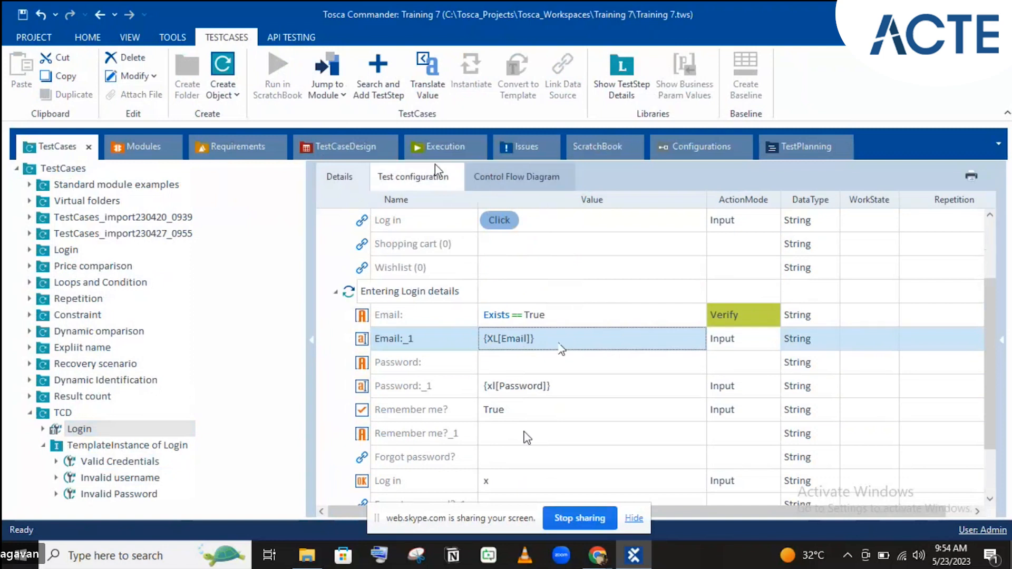
pyautogui.click(340, 148)
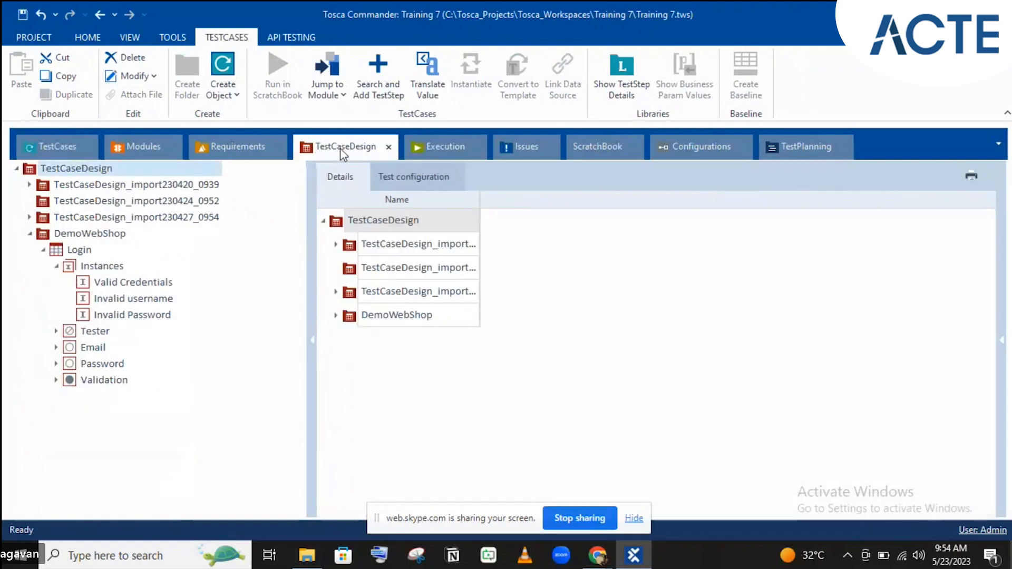
pyautogui.click(57, 347)
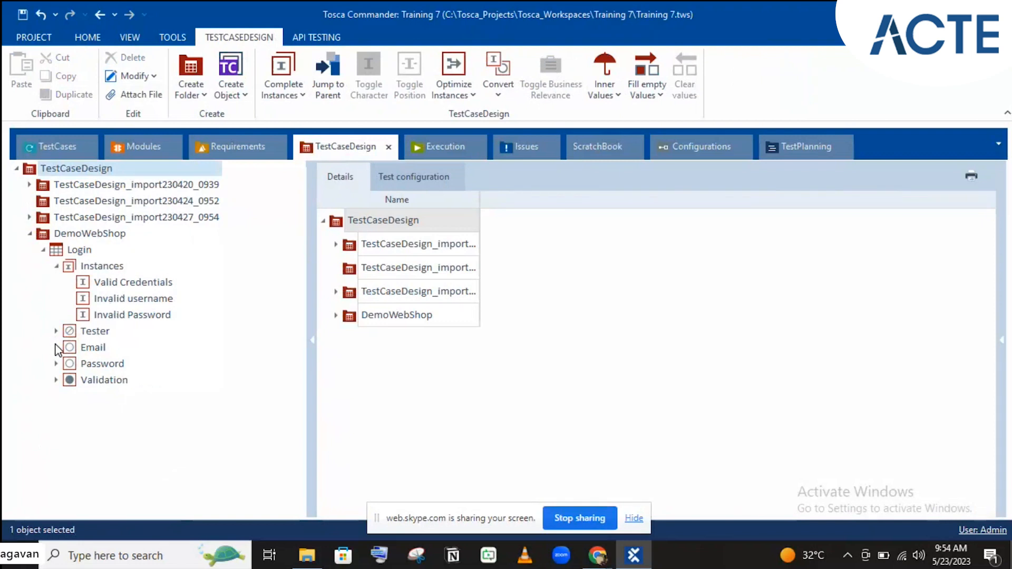
pyautogui.moveTo(90, 365); pyautogui.dragTo(554, 338)
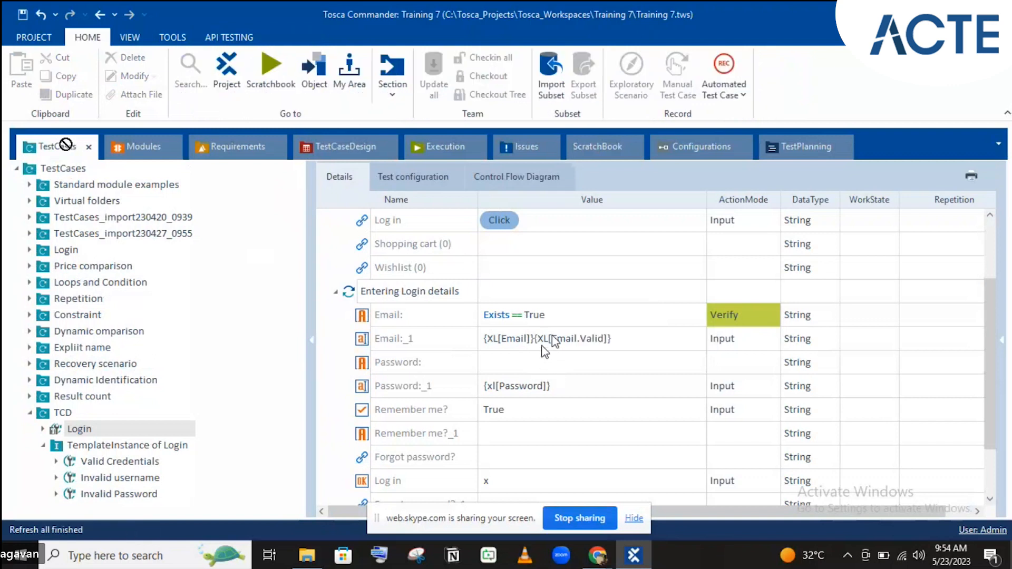
# - Edit Email:_1's value to remove the leading {XL[Email]} reference
pyautogui.click(537, 346)
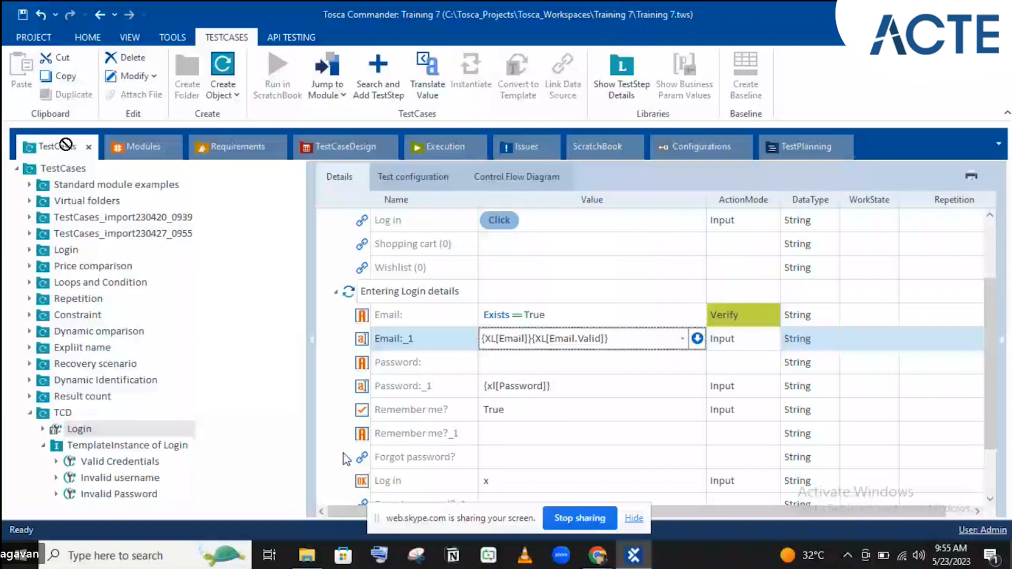
pyautogui.click(532, 338)
pyautogui.press('BackSpace')
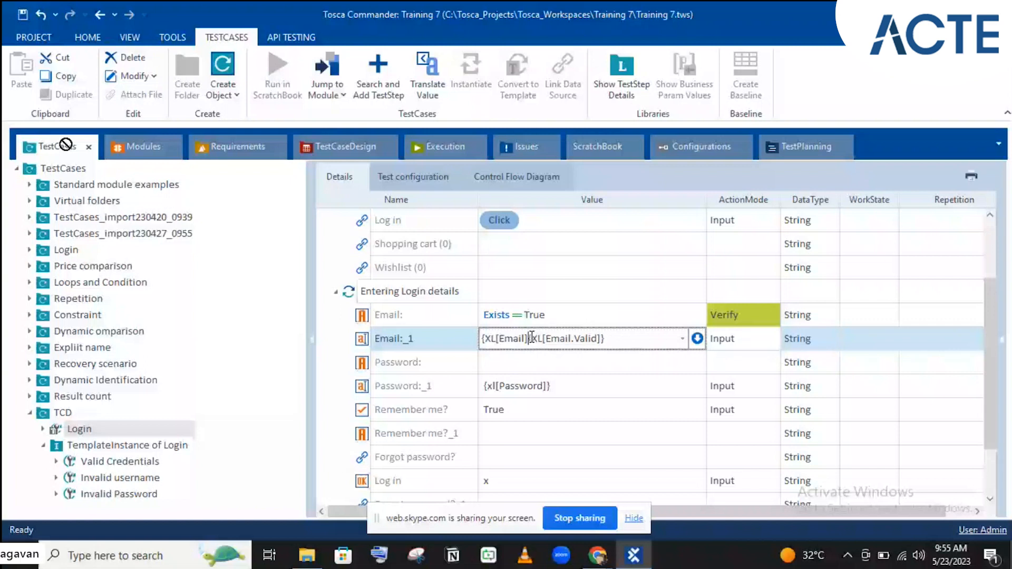
pyautogui.press('BackSpace')
pyautogui.press('BackSpace')
pyautogui.press('BackSpace')
pyautogui.press('BackSpace')
pyautogui.press('BackSpace')
pyautogui.press('BackSpace')
pyautogui.press('BackSpace')
pyautogui.press('BackSpace')
pyautogui.press('BackSpace')
pyautogui.press('BackSpace')
pyautogui.click(532, 292)
pyautogui.click(127, 446)
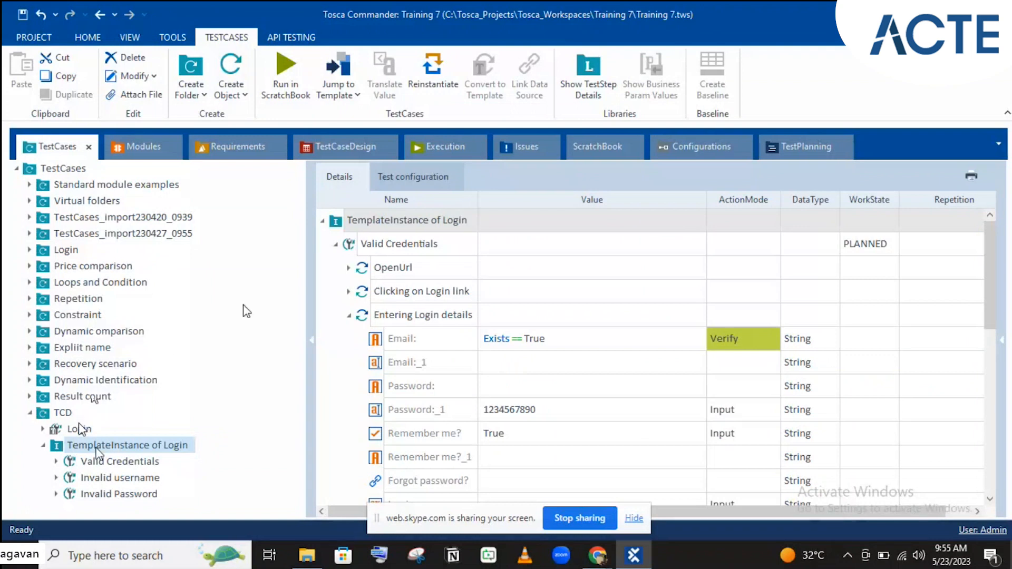
# - Reinstantiate TemplateInstance of Login and check Valid Credentials' newly filled Email:_1 value
pyautogui.click(419, 80)
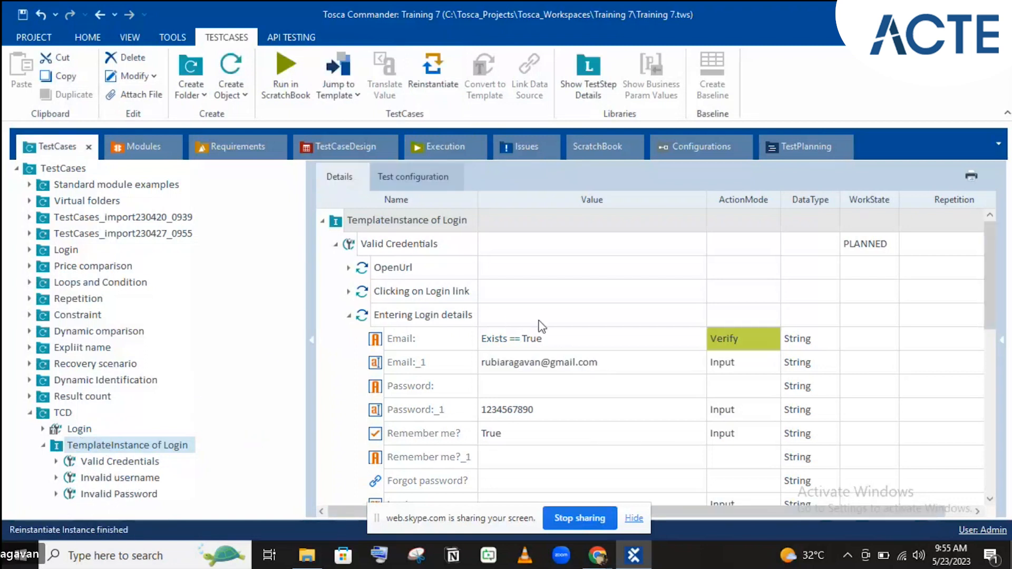
pyautogui.click(453, 363)
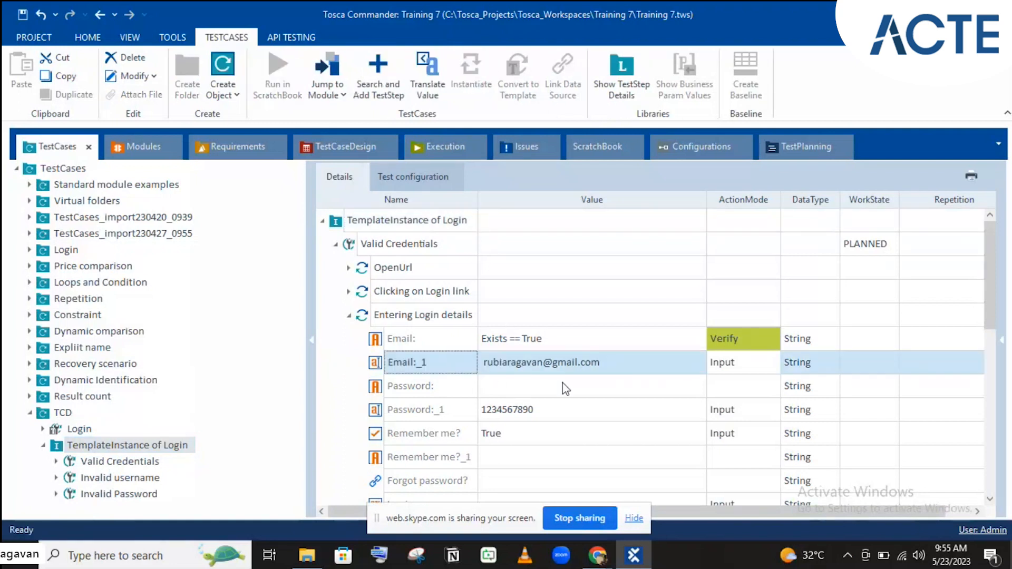
pyautogui.scroll(-1, 462, 401)
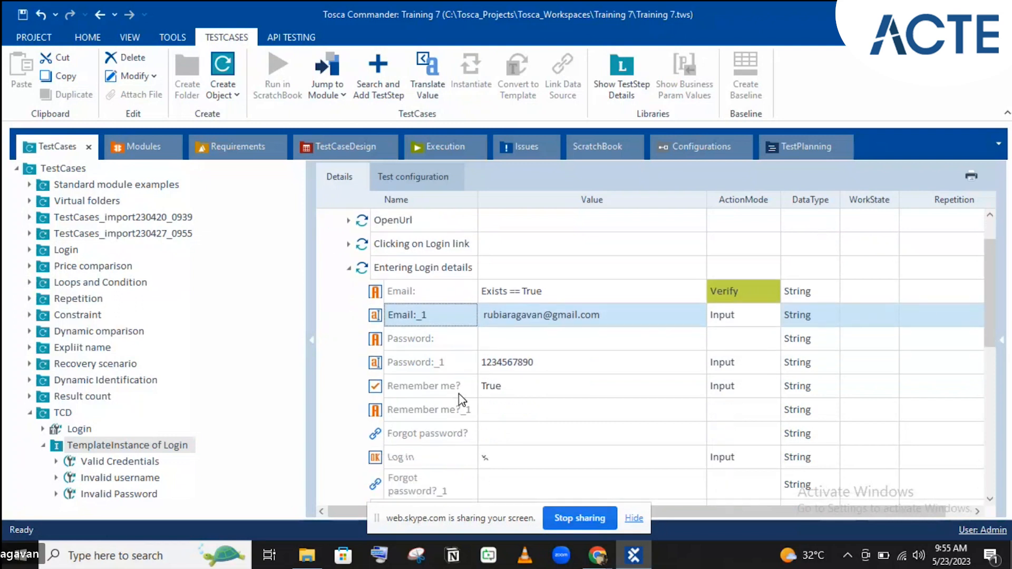
pyautogui.click(152, 462)
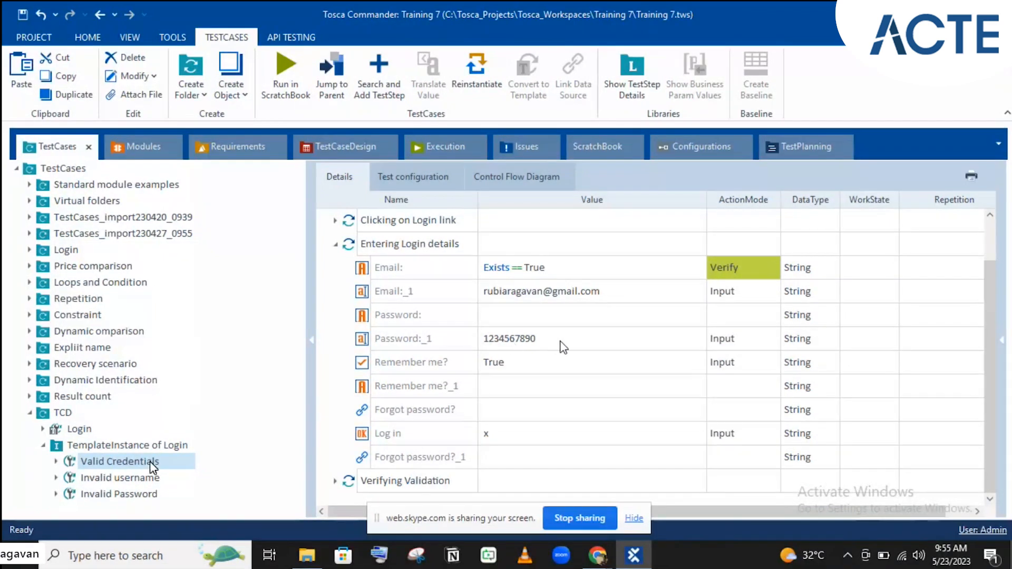
pyautogui.click(336, 481)
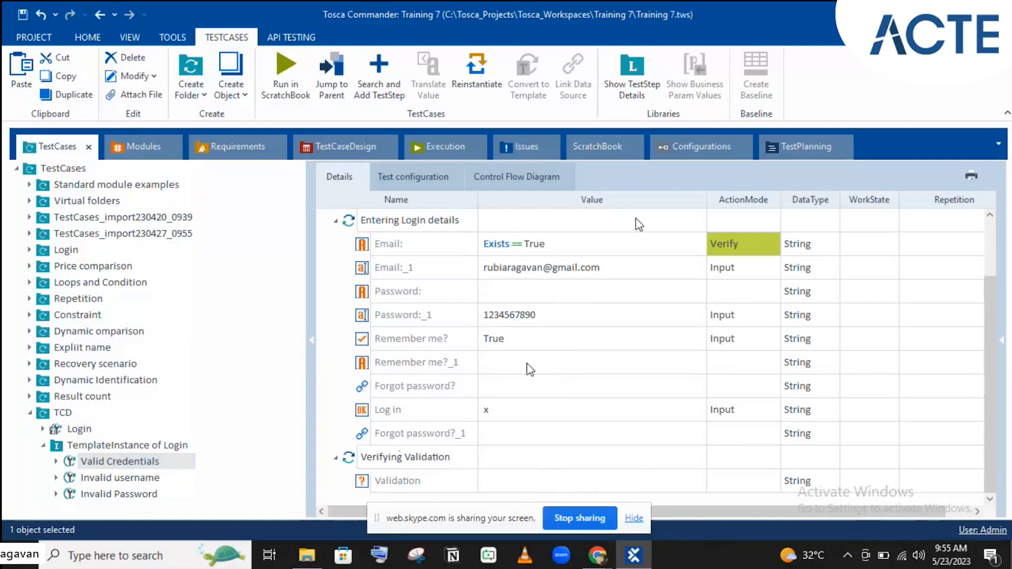
# - Inspect Invalid username's empty Email:_1 value, then bring up the test case design
pyautogui.click(105, 477)
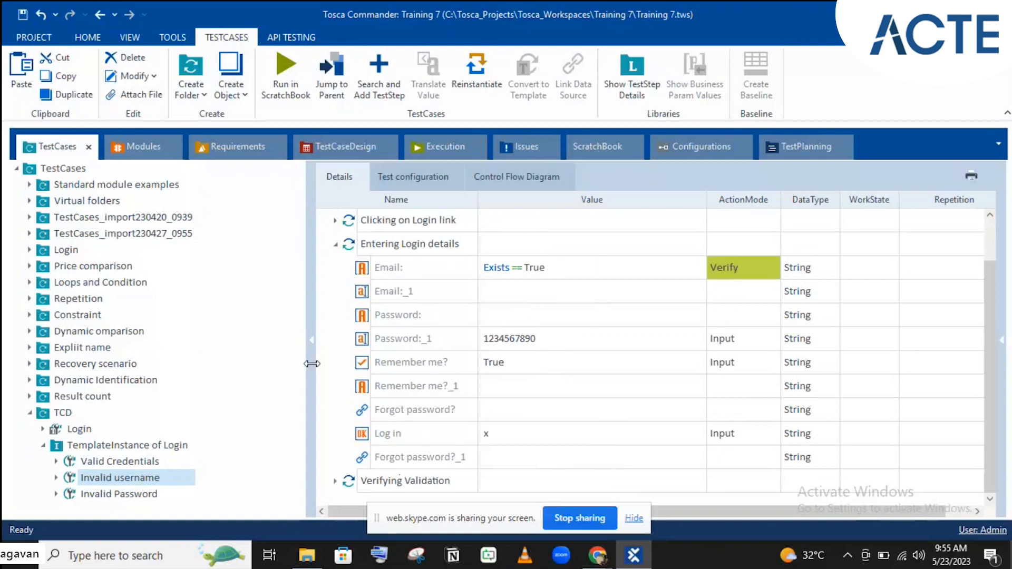
pyautogui.click(514, 290)
pyautogui.click(514, 289)
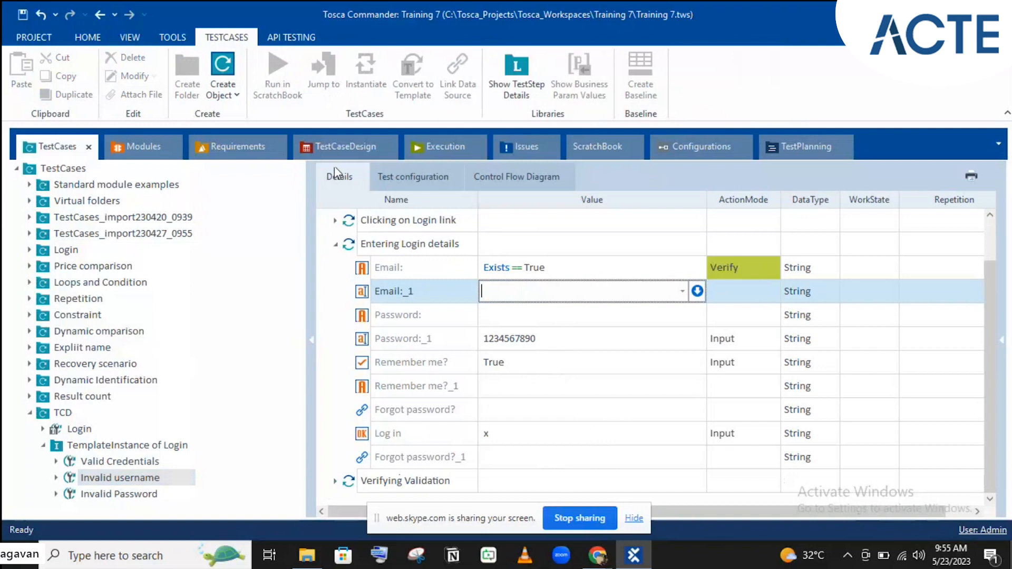
pyautogui.click(338, 149)
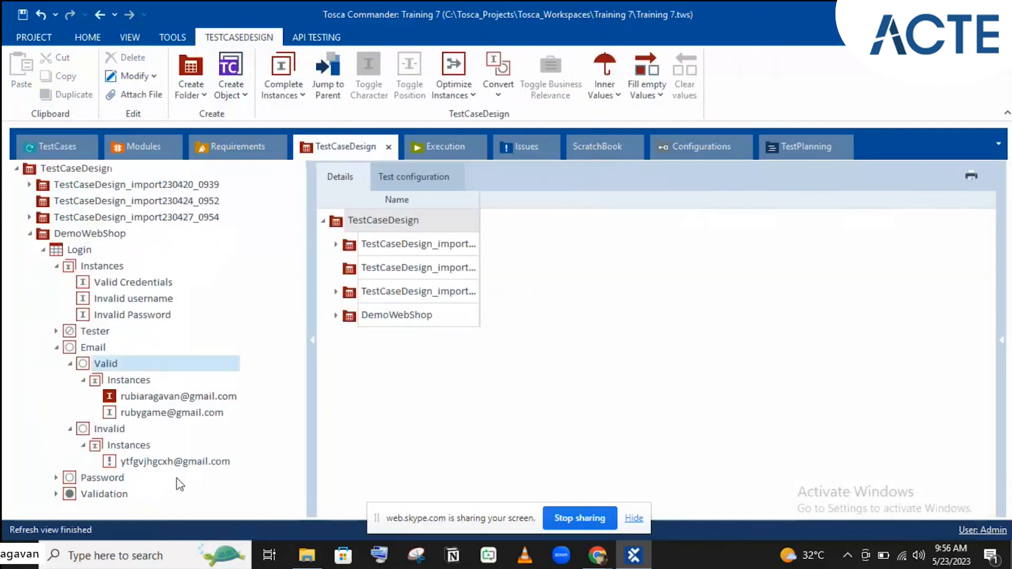
# - Overwrite the second Valid email instance with the invalid email address
pyautogui.click(114, 463)
pyautogui.hotkey('ctrl', 'x')
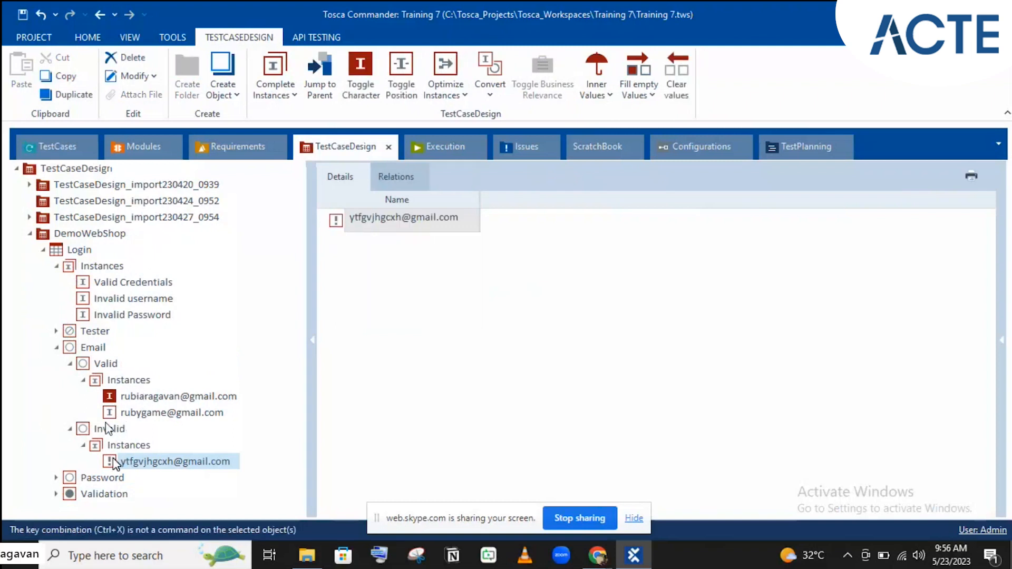
pyautogui.moveTo(109, 464); pyautogui.dragTo(105, 368)
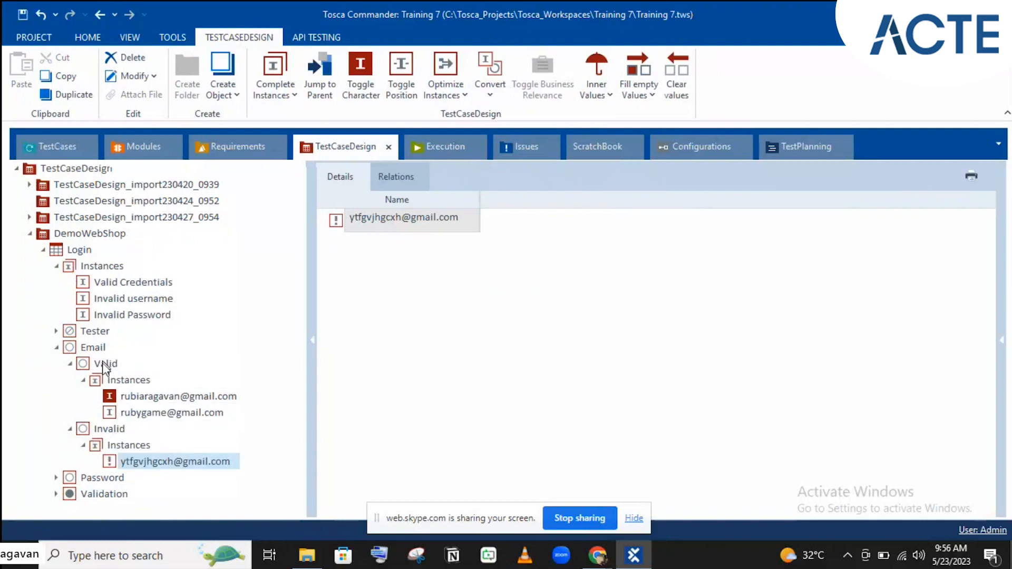
pyautogui.rightClick(111, 461)
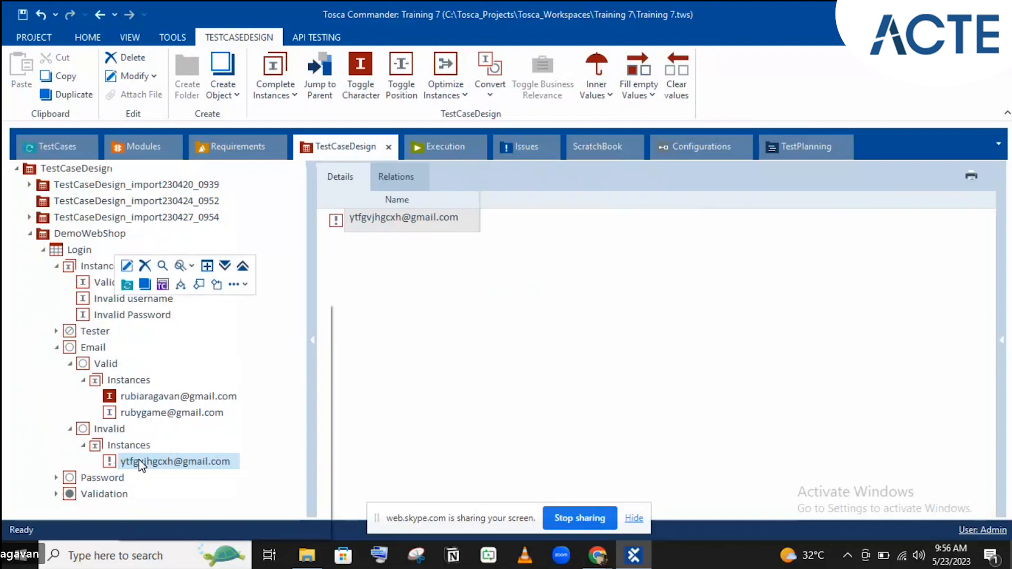
pyautogui.click(45, 442)
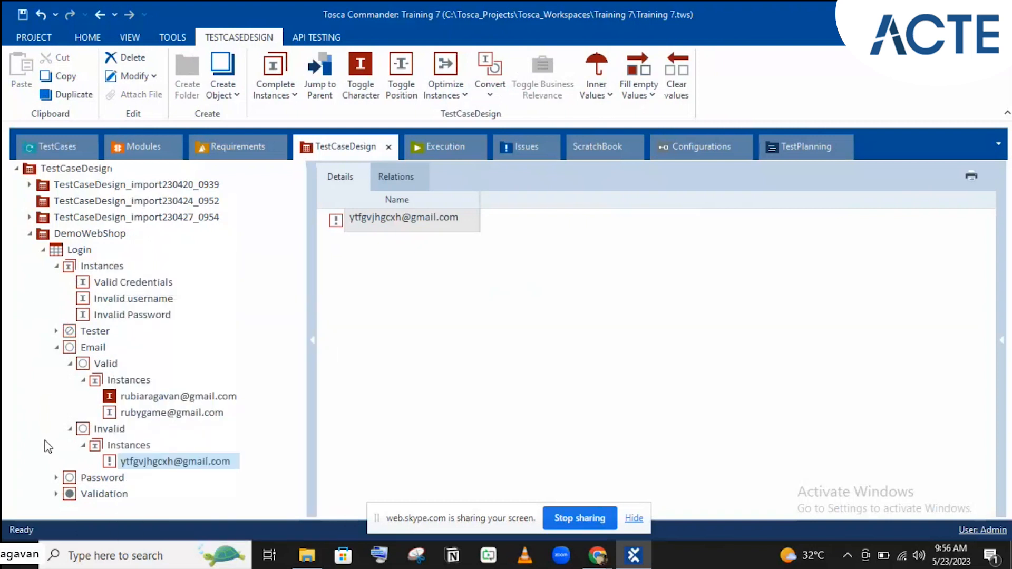
pyautogui.click(165, 458)
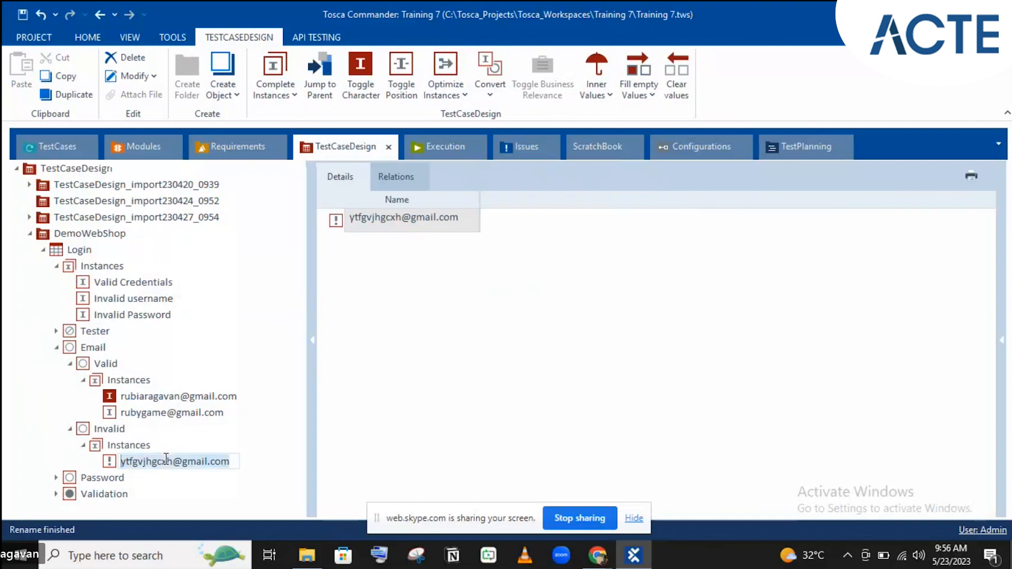
pyautogui.press('Return')
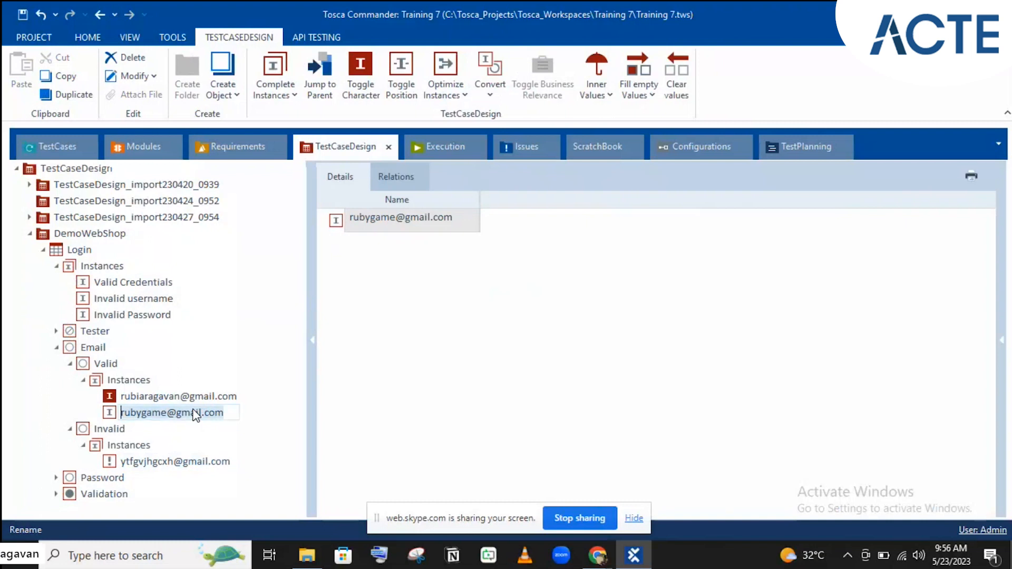
pyautogui.hotkey('ctrl', 'v')
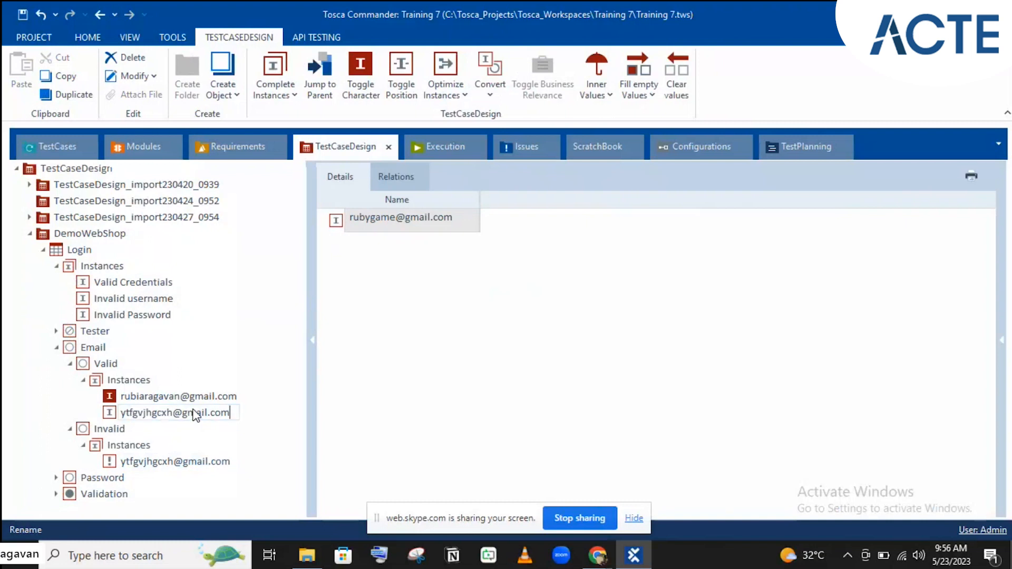
pyautogui.press('Return')
# - Delete the Invalid email attribute, leaving the Valid class with its two email instances
pyautogui.click(88, 433)
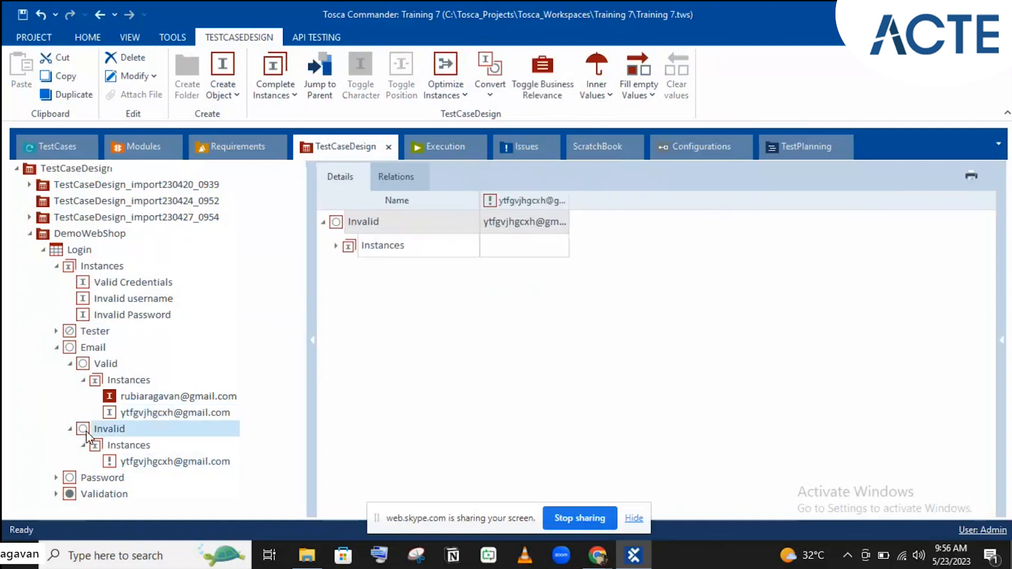
pyautogui.press('Delete')
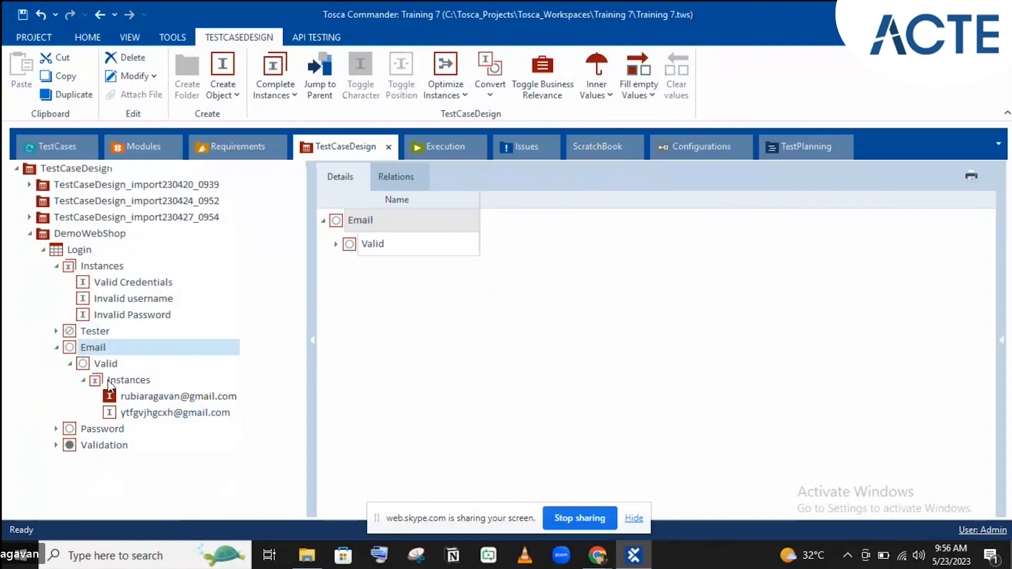
pyautogui.moveTo(95, 383); pyautogui.dragTo(88, 350)
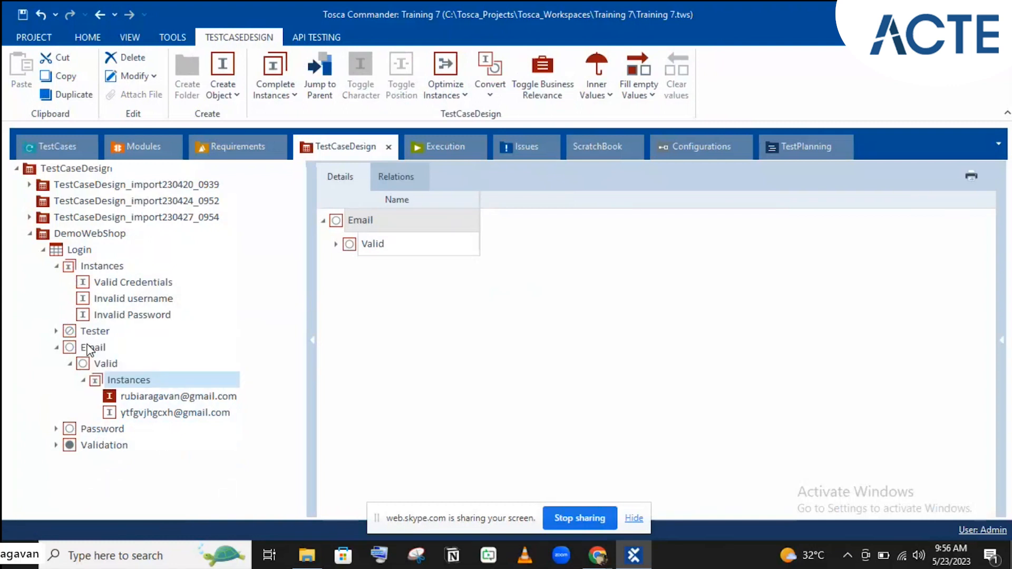
pyautogui.click(96, 383)
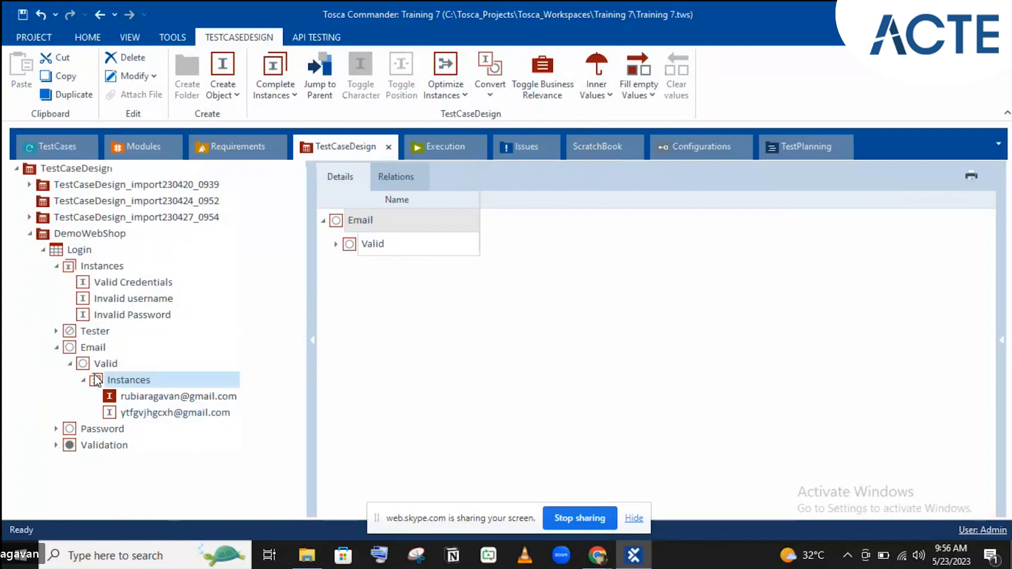
pyautogui.hotkey('ctrl', 'x')
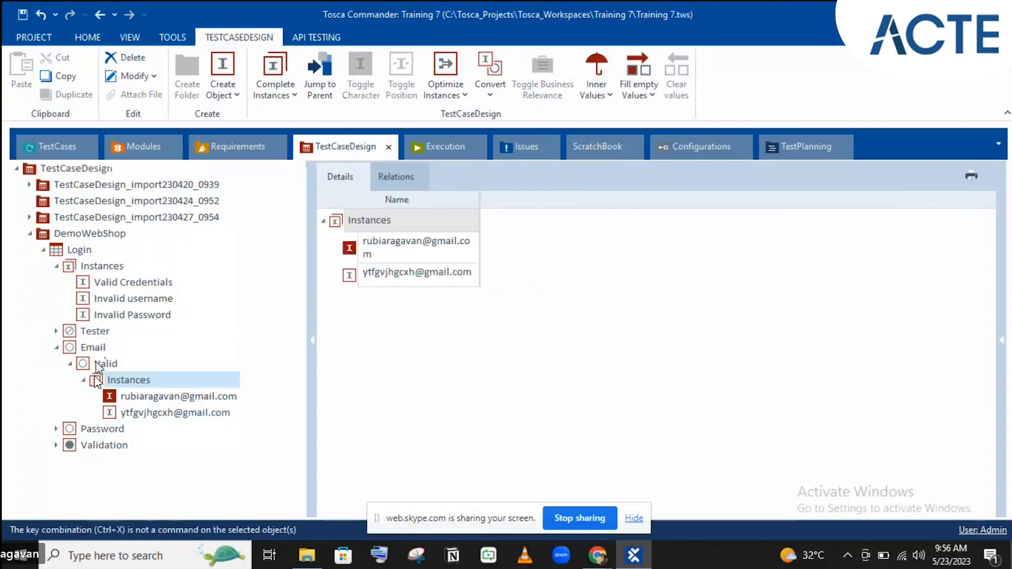
pyautogui.click(95, 365)
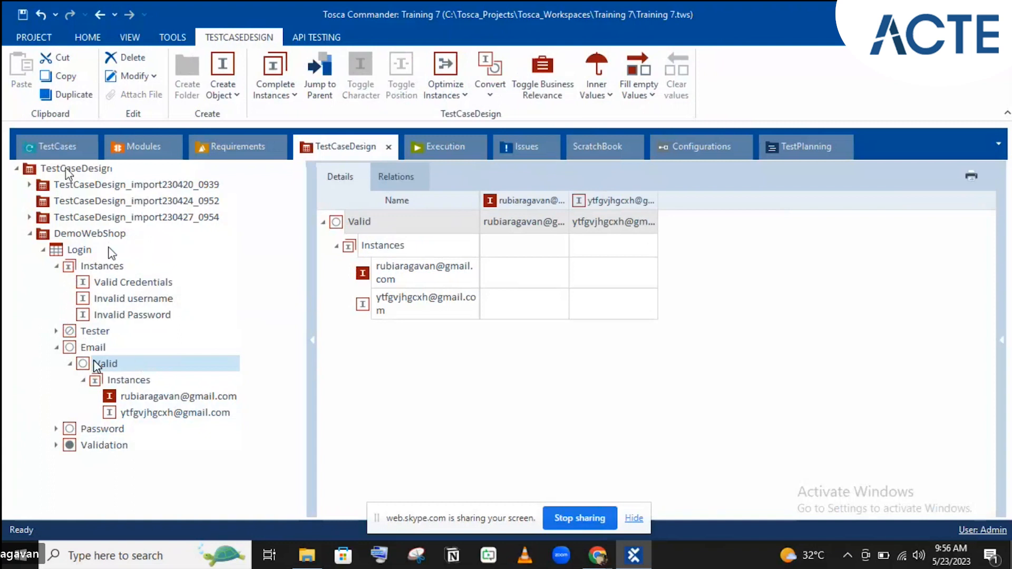
pyautogui.click(58, 147)
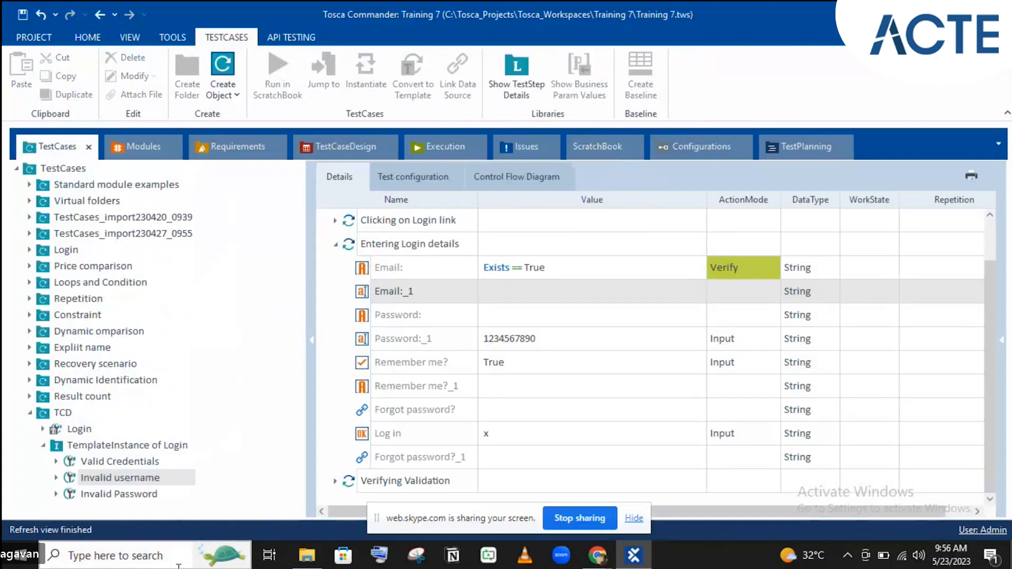
# - In the Login instance grid, set Invalid username's email to the second (dummy) address
pyautogui.click(357, 145)
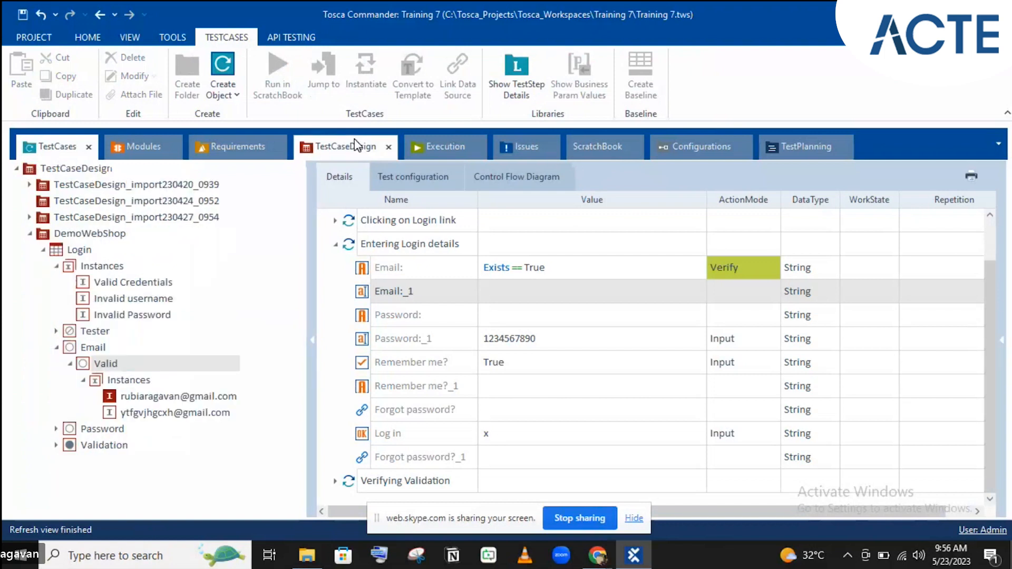
pyautogui.click(76, 252)
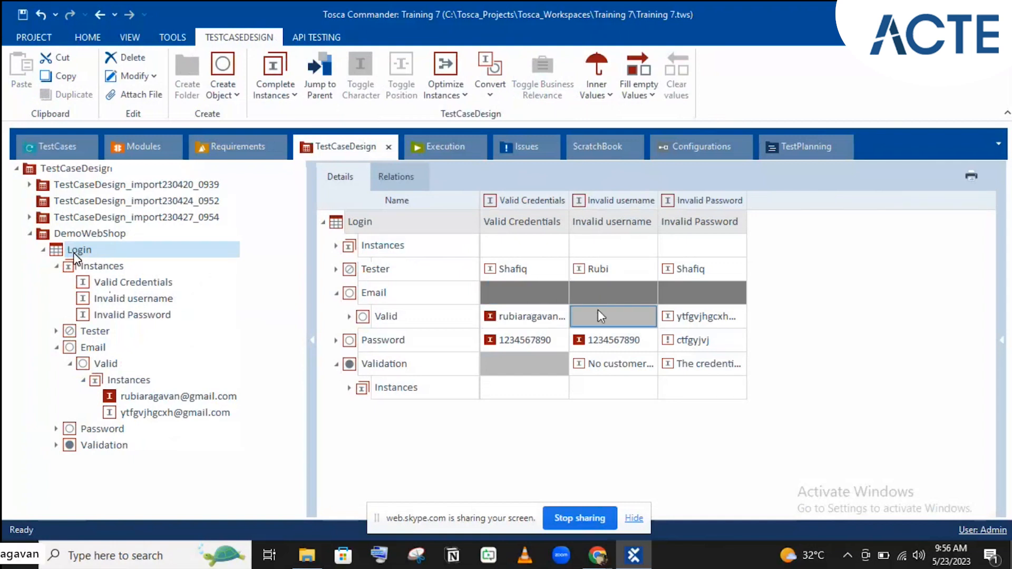
pyautogui.click(617, 316)
pyautogui.click(623, 317)
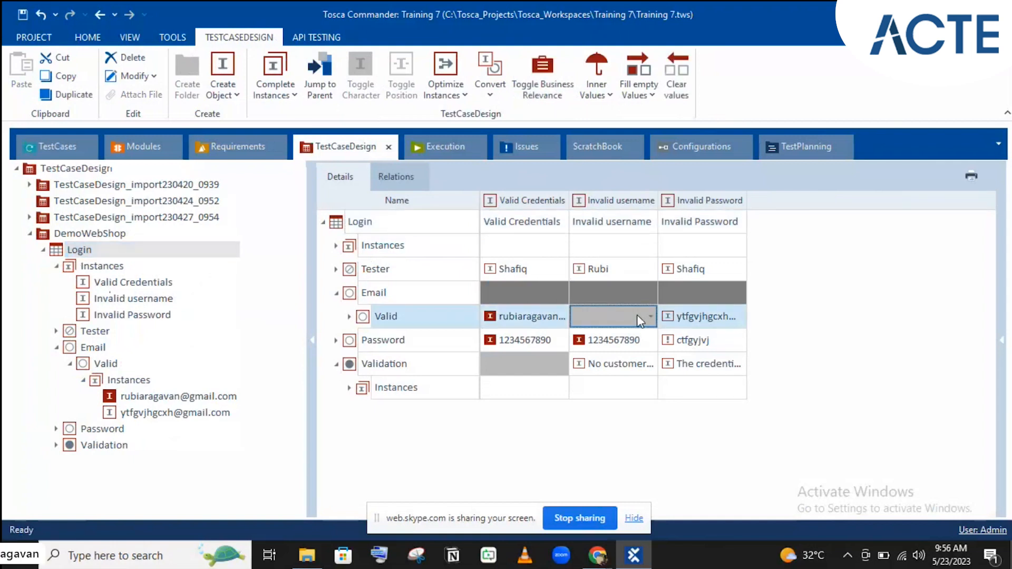
pyautogui.click(652, 318)
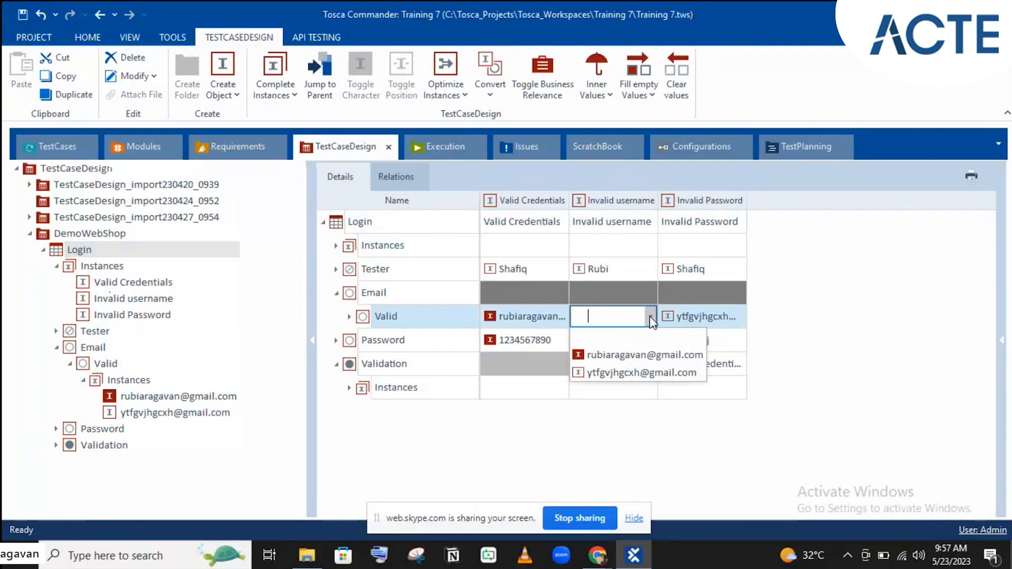
pyautogui.click(615, 381)
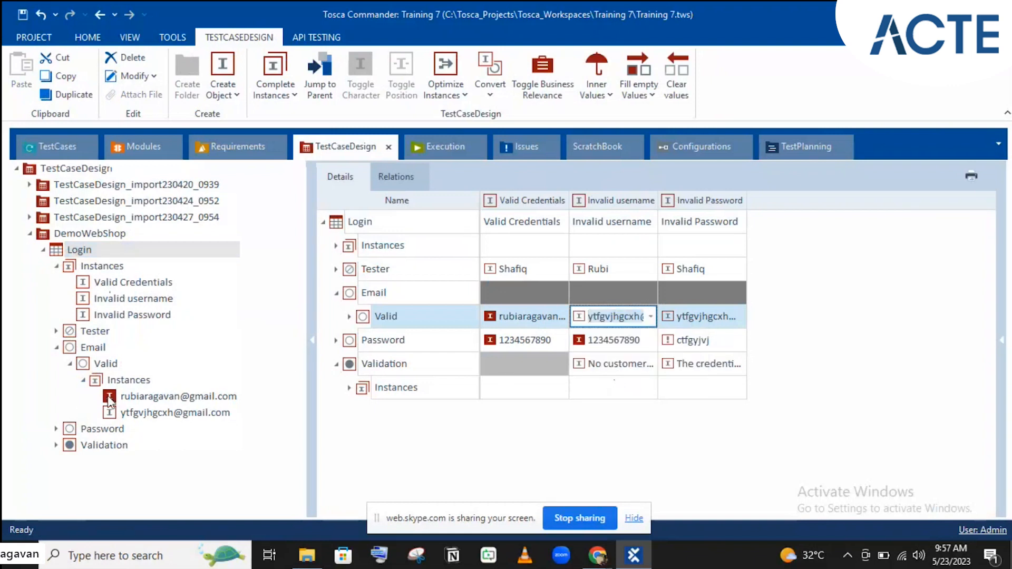
# - Set the Invalid Password instance's email to the first address
pyautogui.click(109, 365)
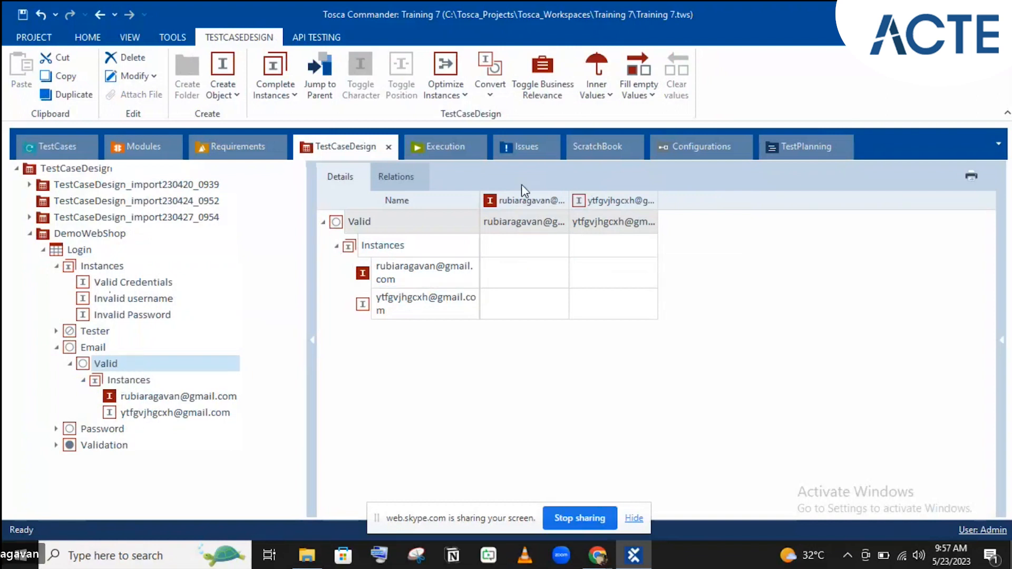
pyautogui.click(82, 251)
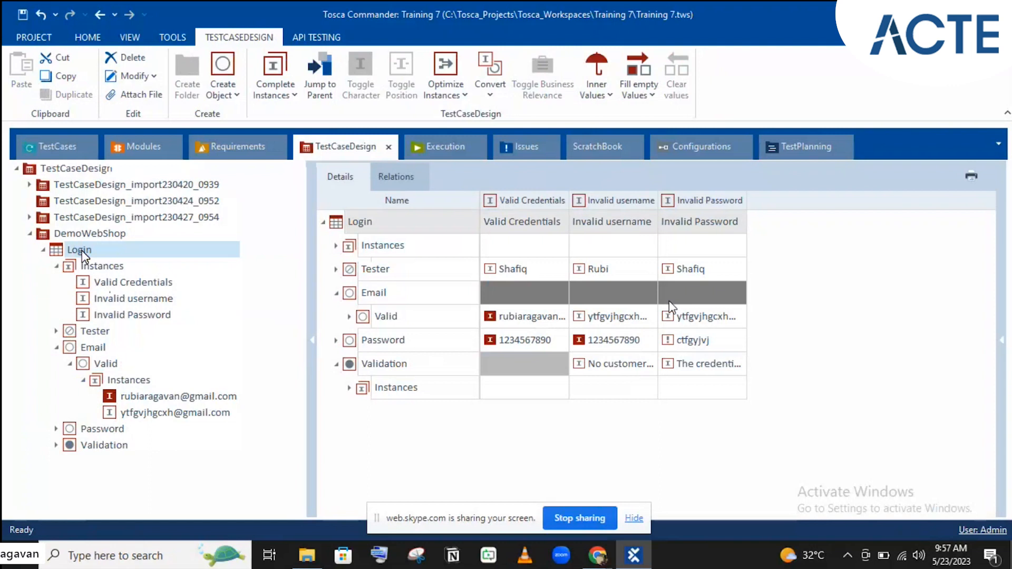
pyautogui.click(691, 316)
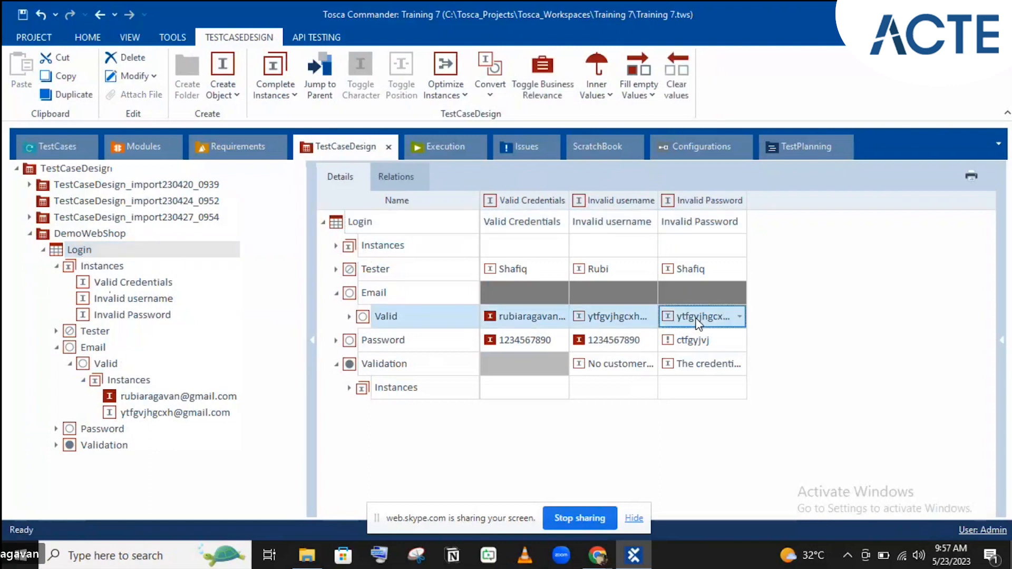
pyautogui.click(739, 317)
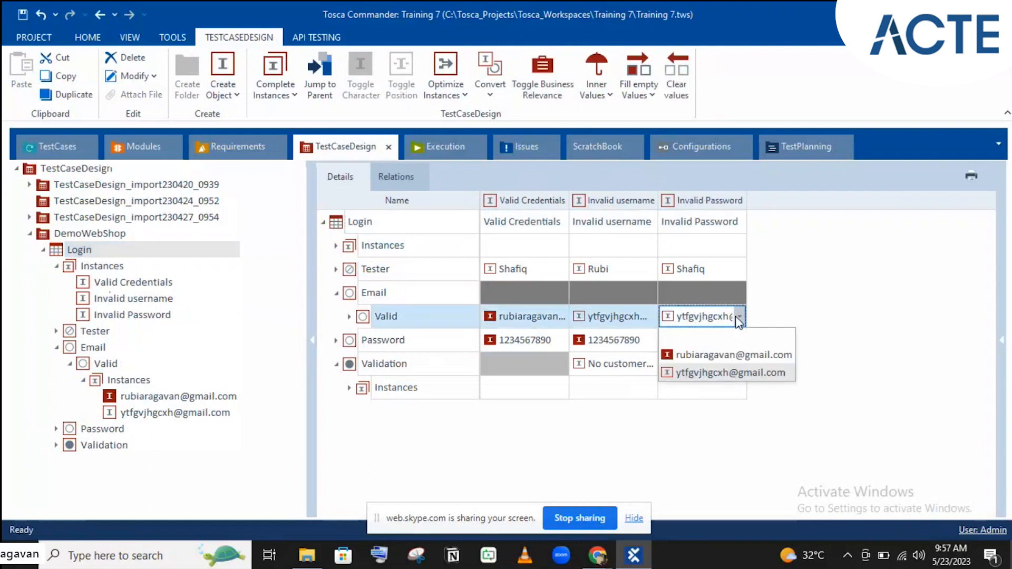
pyautogui.click(706, 356)
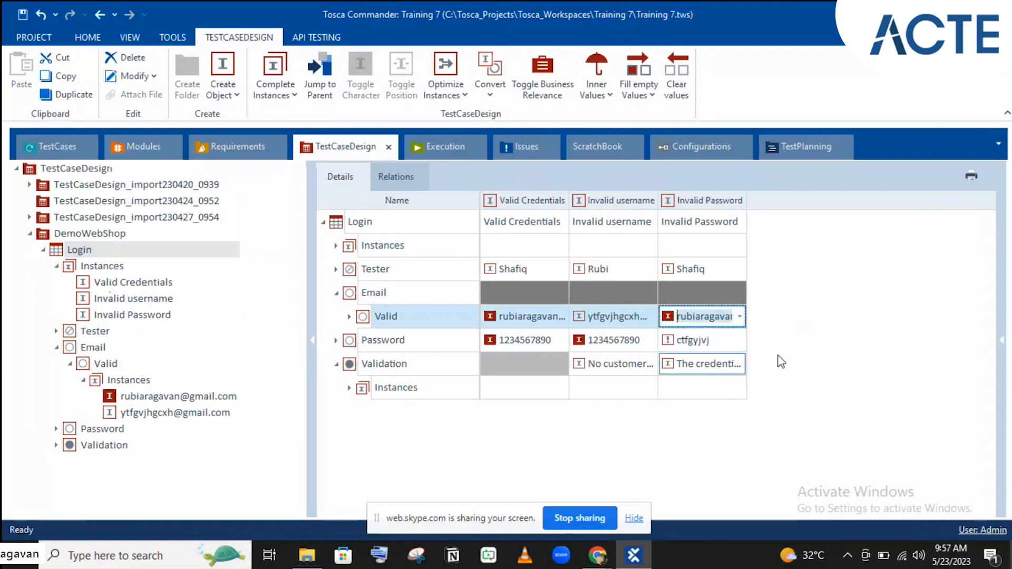
pyautogui.click(822, 348)
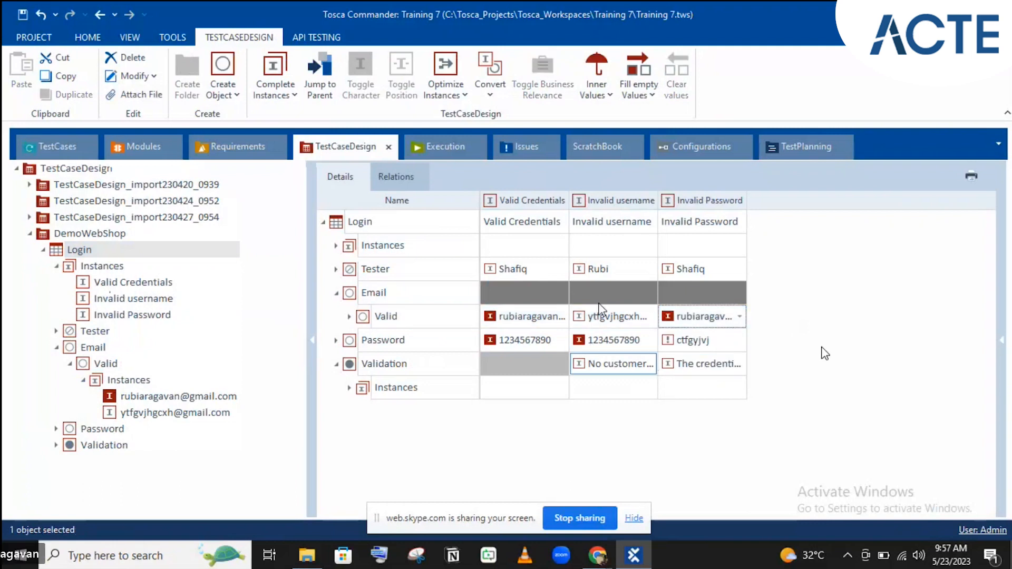
pyautogui.click(78, 147)
# - Reinstantiate the Login template instance and review the Invalid username test case
pyautogui.click(89, 445)
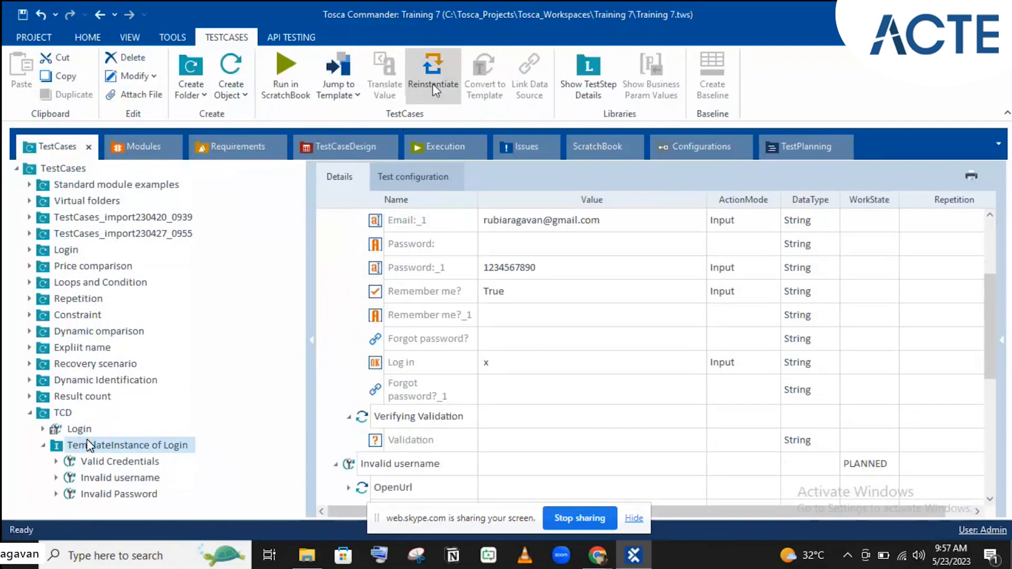
pyautogui.click(432, 79)
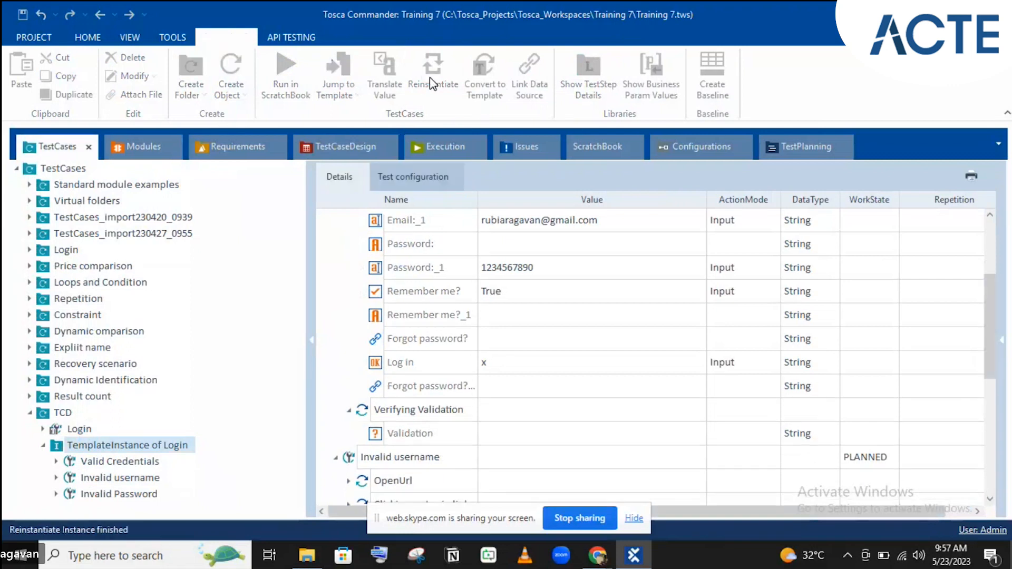
pyautogui.click(121, 478)
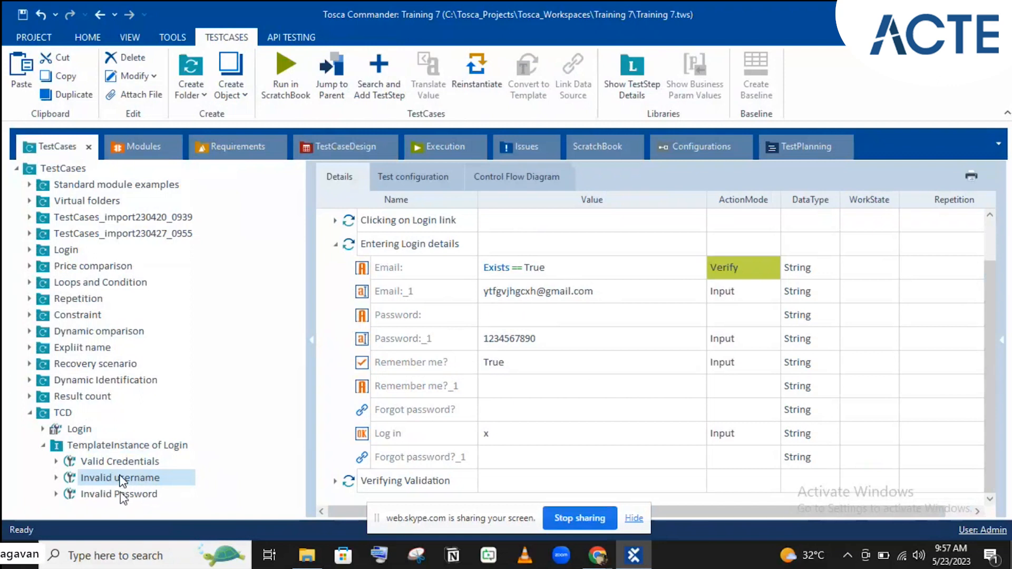
# - Check Invalid Password's Entering Login details and Verifying Validation step values
pyautogui.click(120, 495)
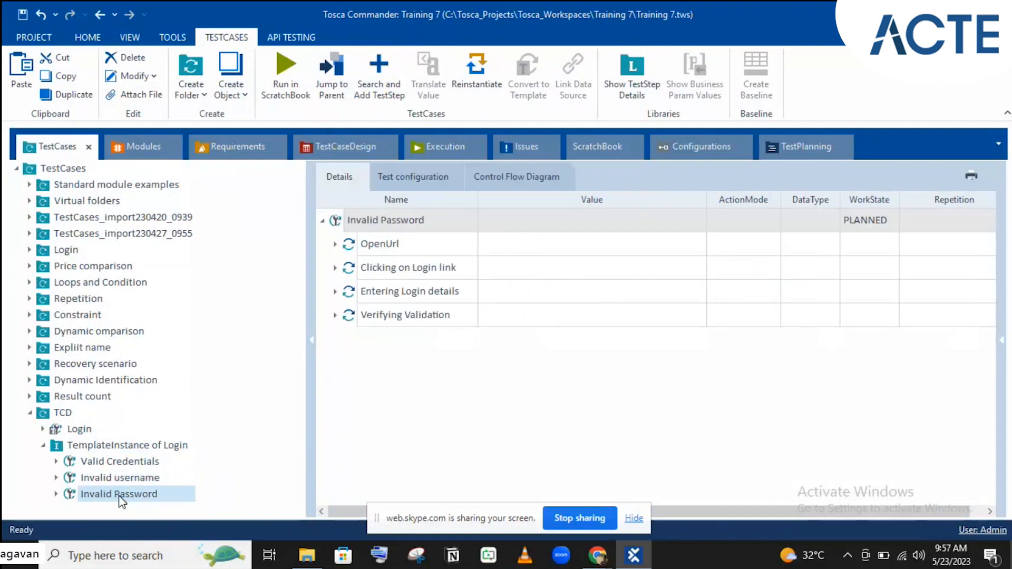
pyautogui.click(336, 292)
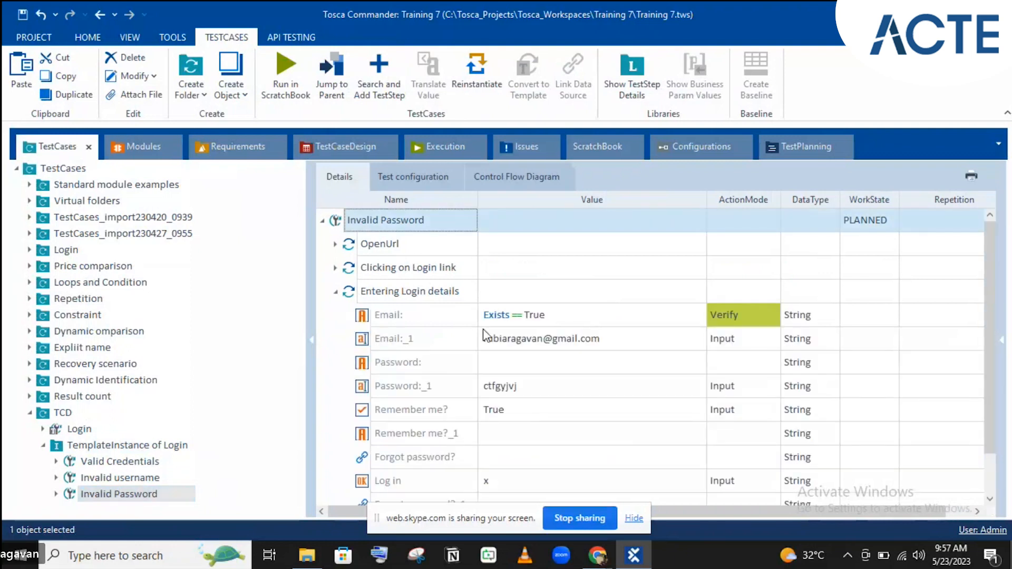
pyautogui.scroll(-1, 484, 335)
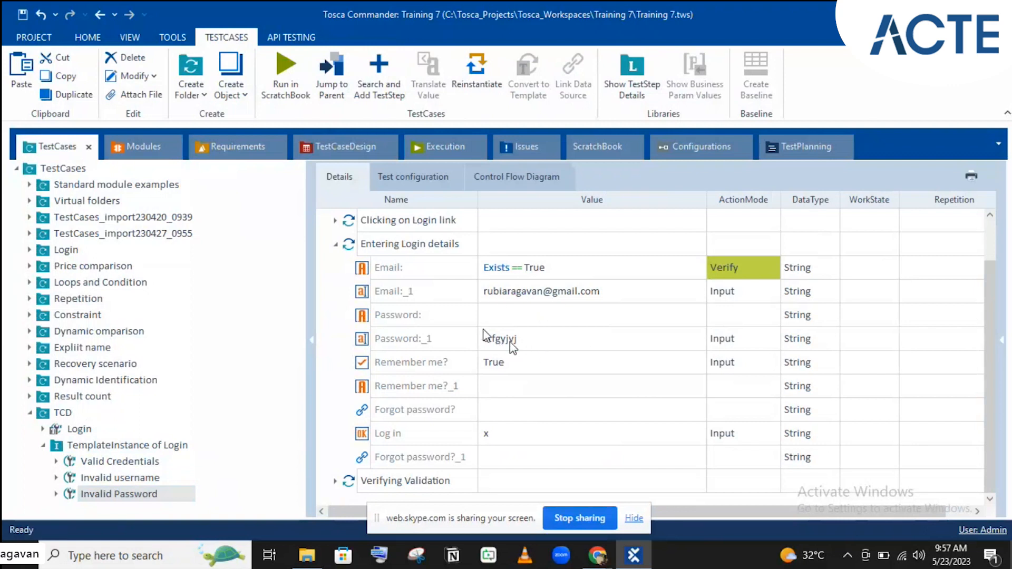
pyautogui.click(335, 481)
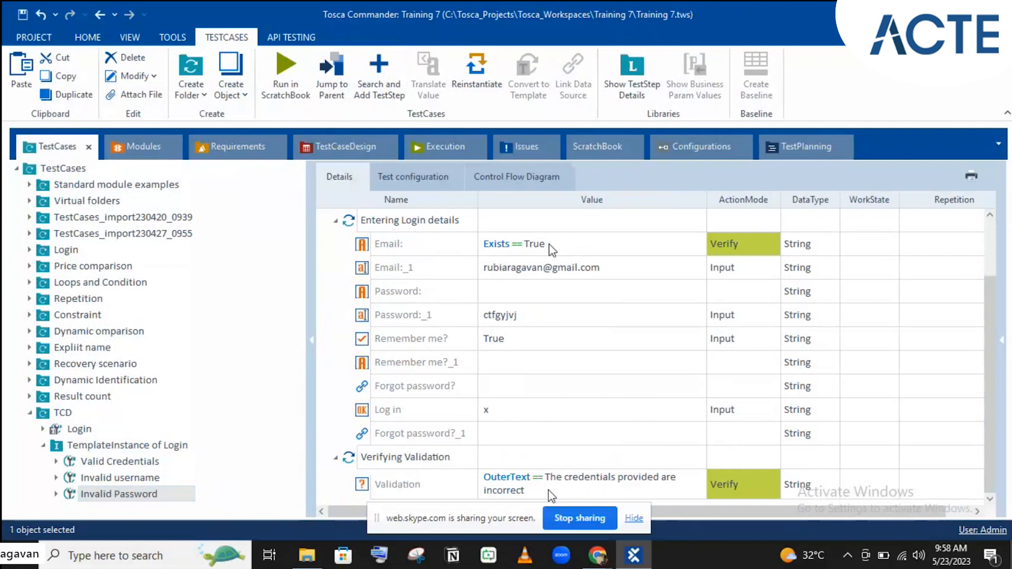
pyautogui.click(76, 429)
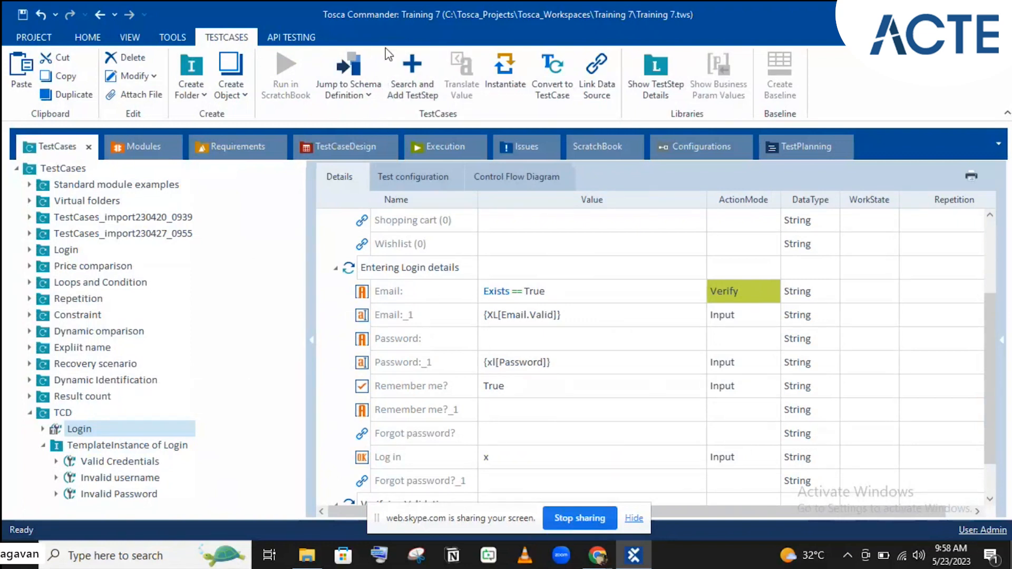
# - Return to TestCaseDesign and expand the Login sheet's three instances in the Details grid
pyautogui.click(372, 152)
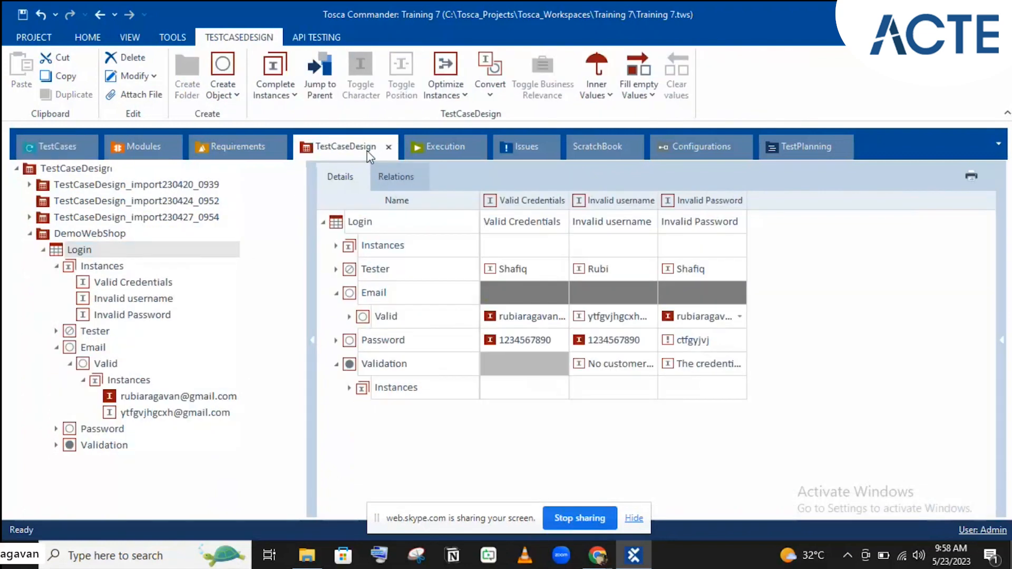
pyautogui.click(268, 106)
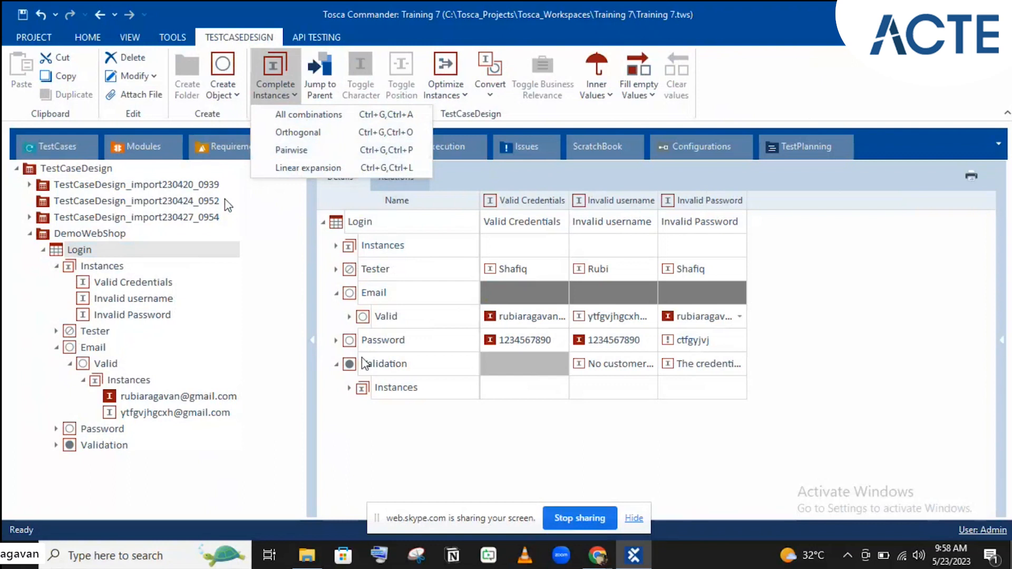
pyautogui.click(39, 157)
pyautogui.click(39, 157)
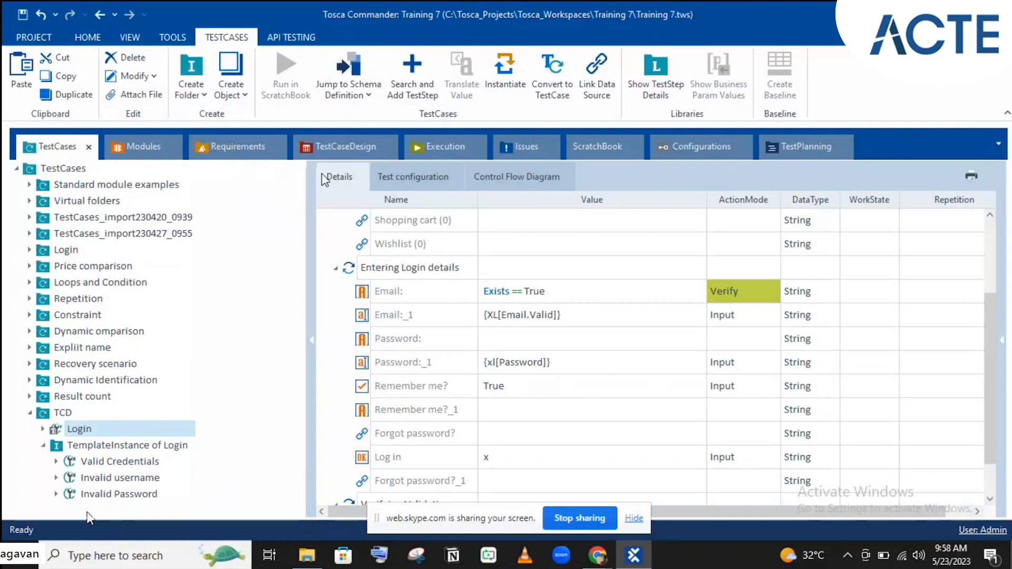
pyautogui.click(337, 146)
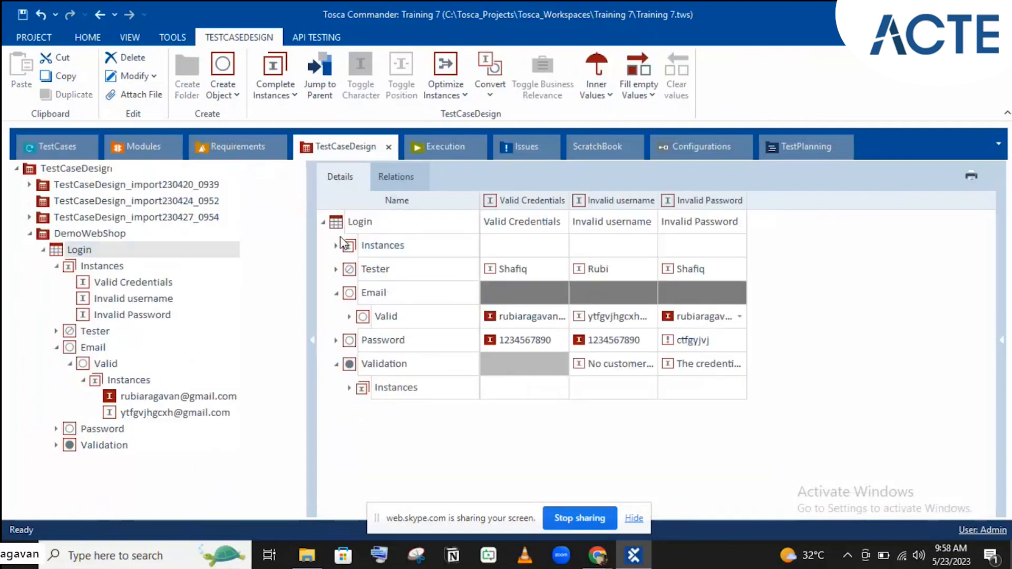
pyautogui.doubleClick(374, 245)
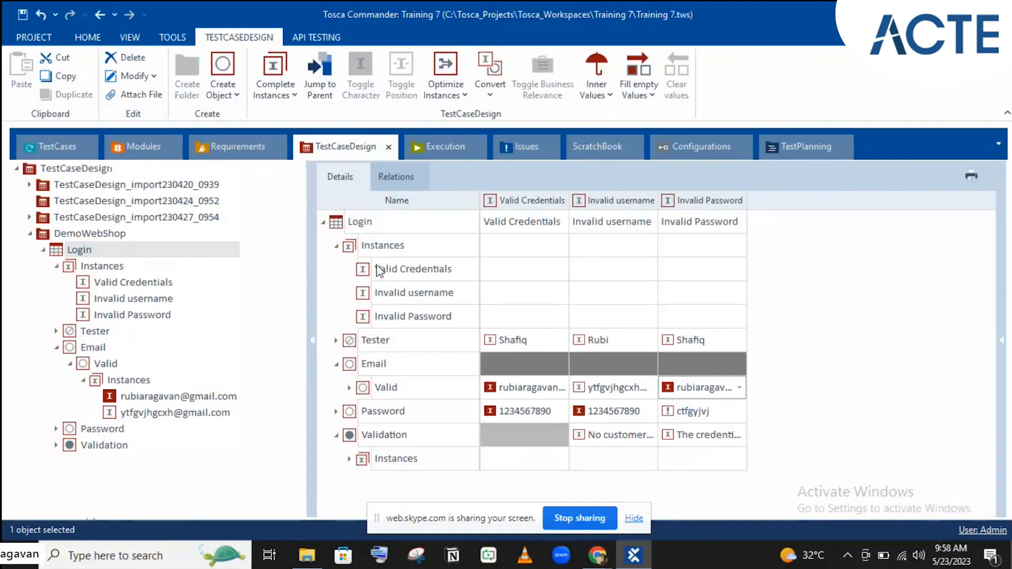